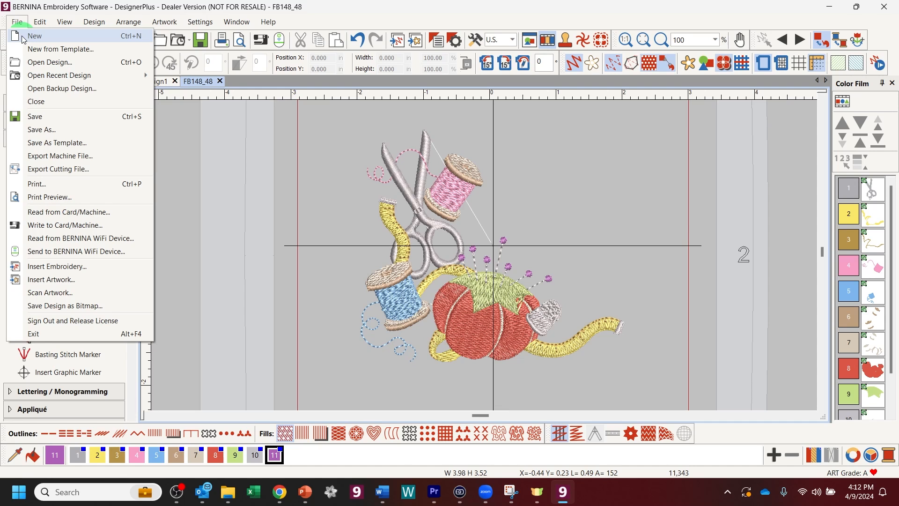
# Step: Create a new blank Design2 and bring up the Open Design dialog
pyautogui.click(317, 11)
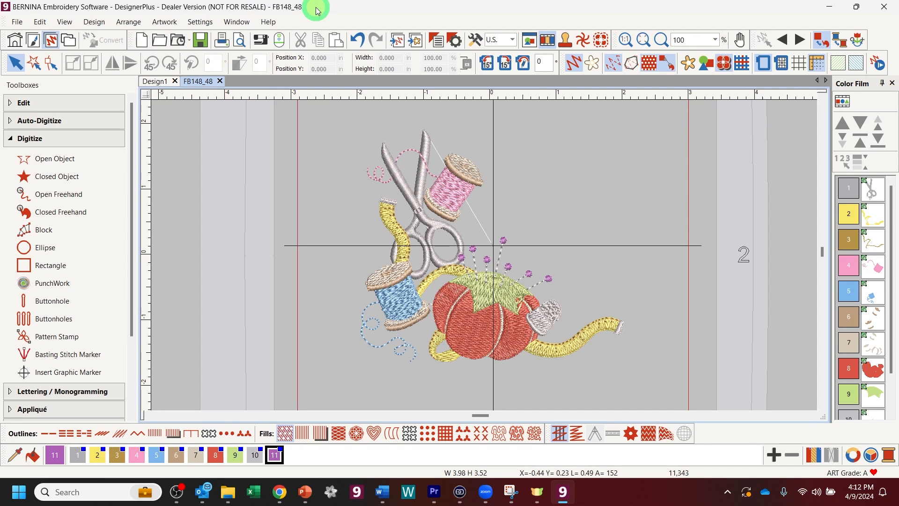
pyautogui.hotkey('ctrl', 'n')
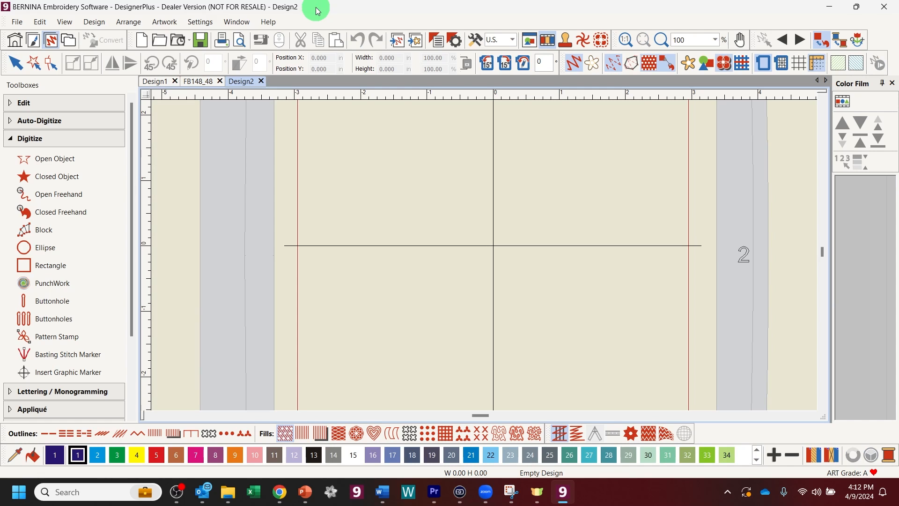
pyautogui.click(14, 22)
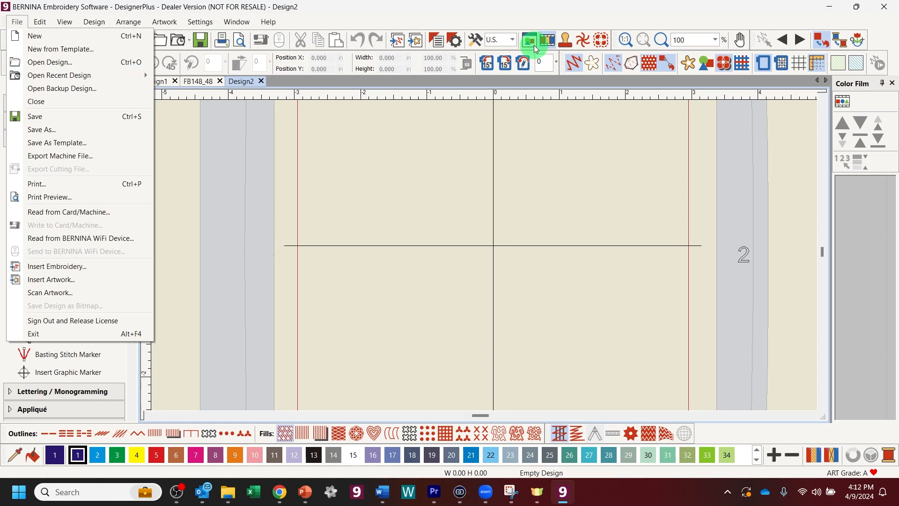
pyautogui.click(503, 10)
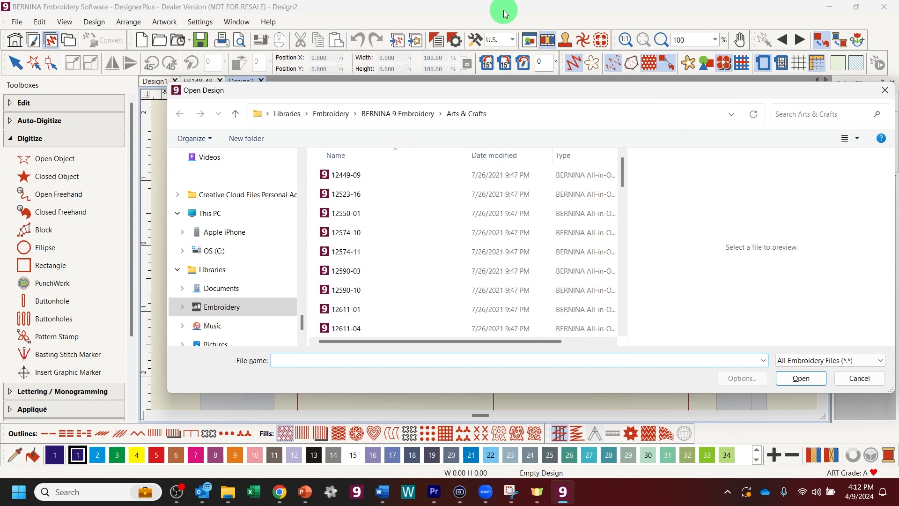
# Step: Cancel the Open Design dialog without loading a file, then look through the File and Edit menus
pyautogui.click(892, 91)
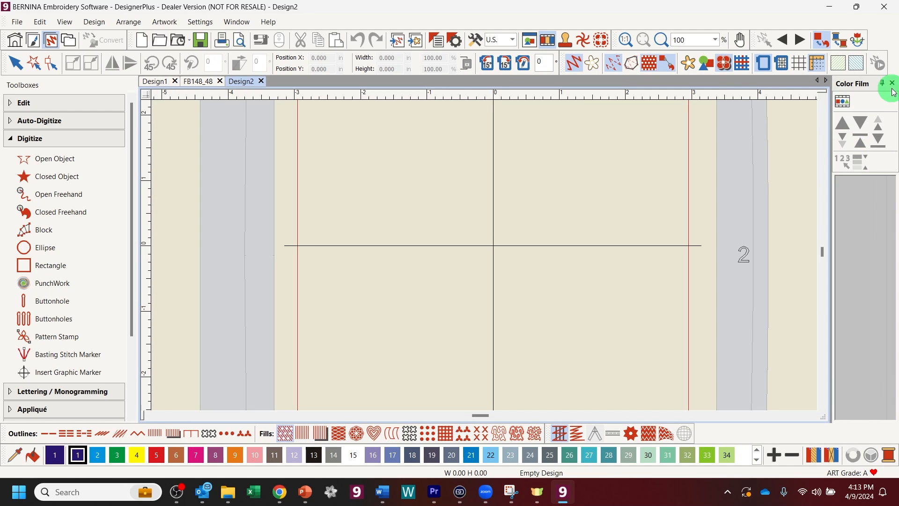
pyautogui.click(16, 22)
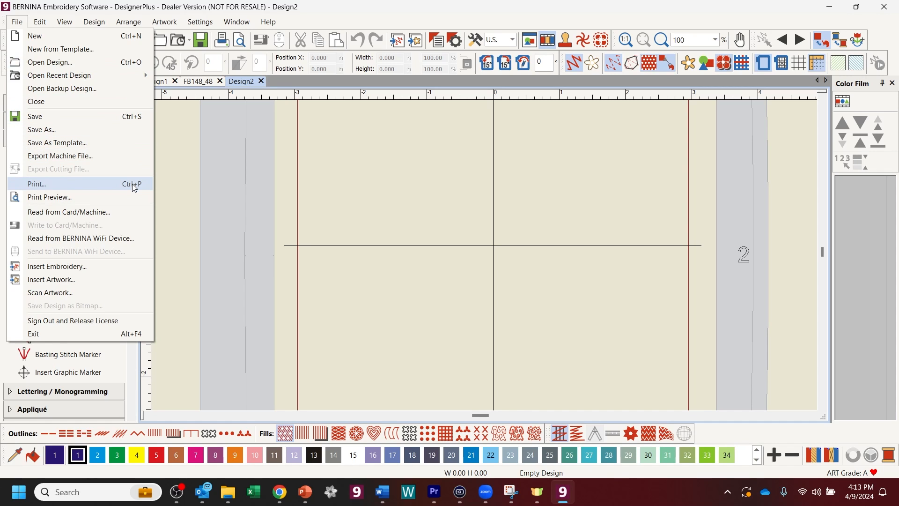
pyautogui.click(129, 336)
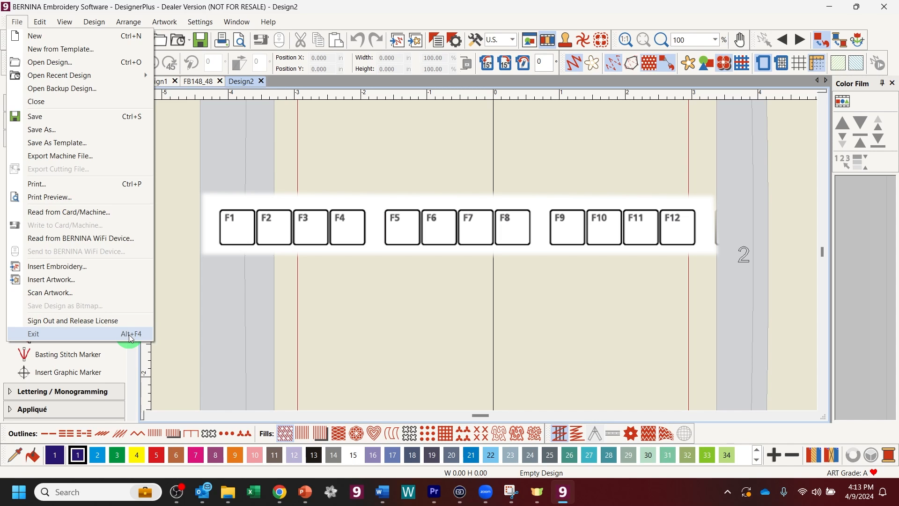
pyautogui.click(40, 20)
pyautogui.click(40, 20)
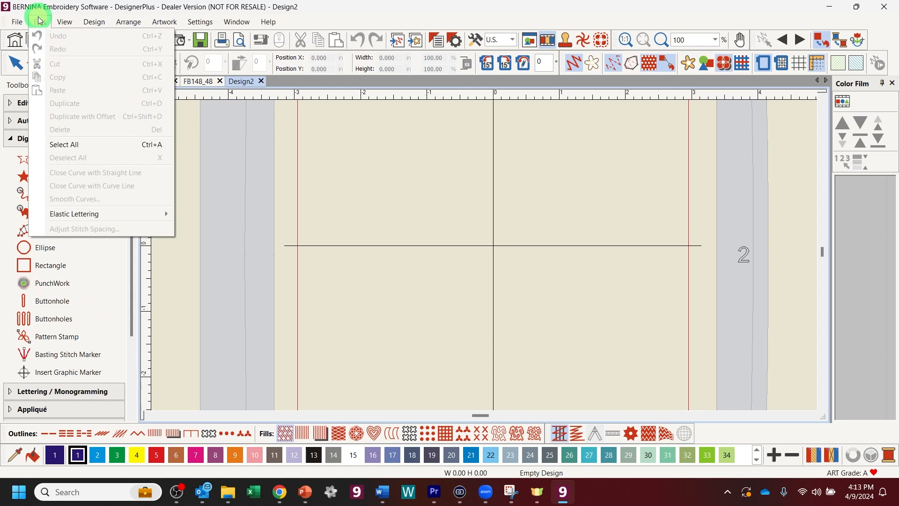
pyautogui.click(93, 22)
pyautogui.click(44, 22)
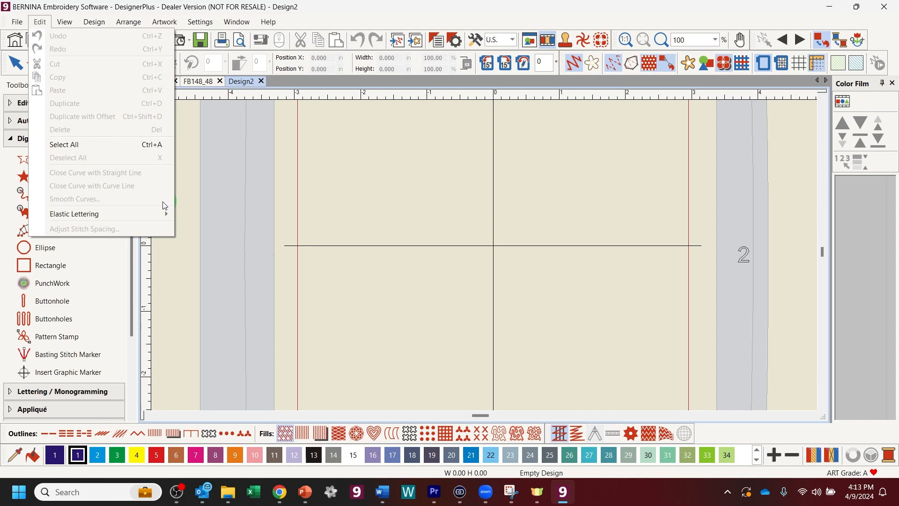
pyautogui.click(65, 22)
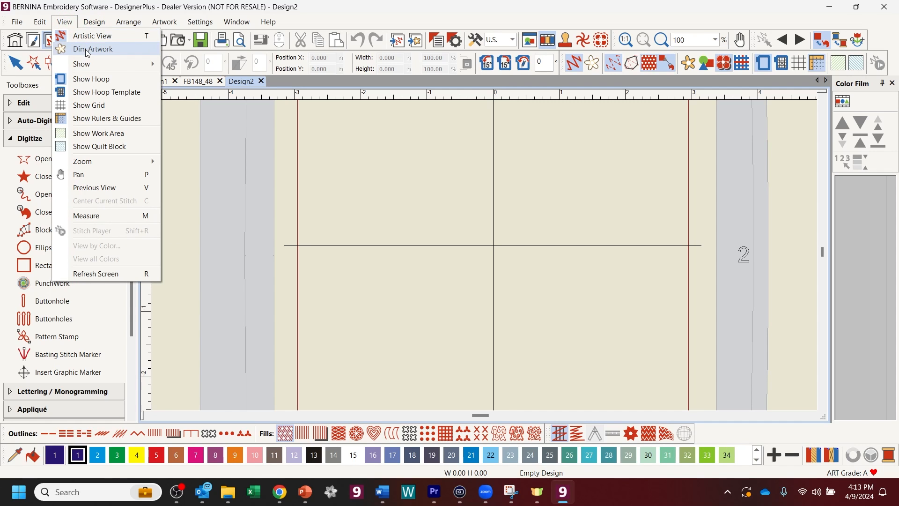
pyautogui.click(408, 23)
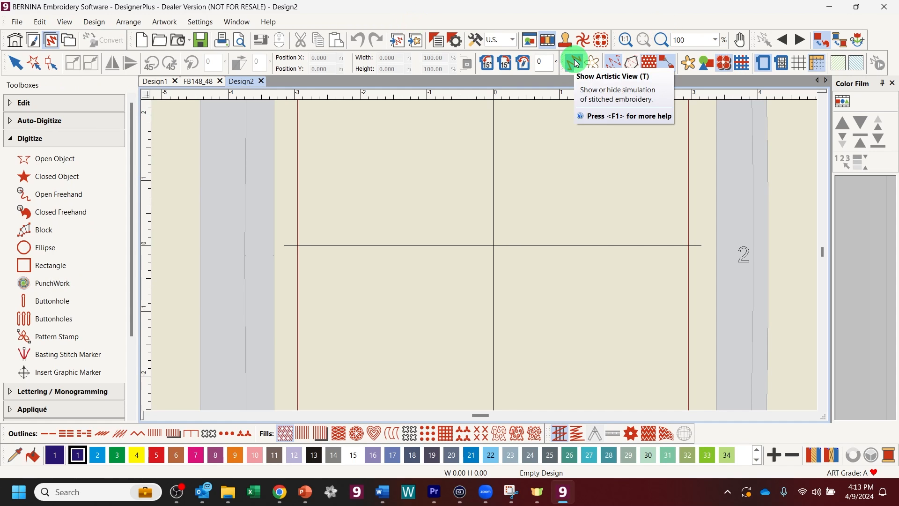
# Step: Close the empty Design2 and Design1, keeping only FB148_48 open
pyautogui.click(202, 83)
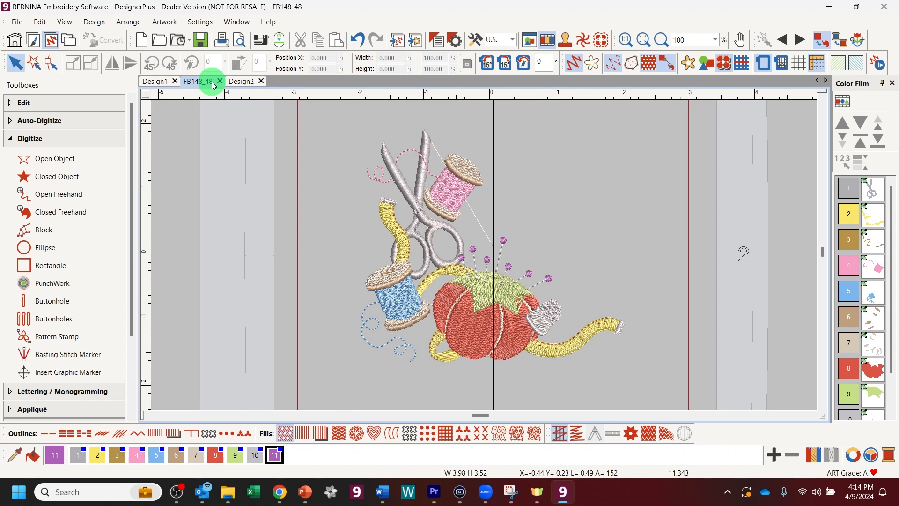
pyautogui.click(155, 82)
pyautogui.click(188, 85)
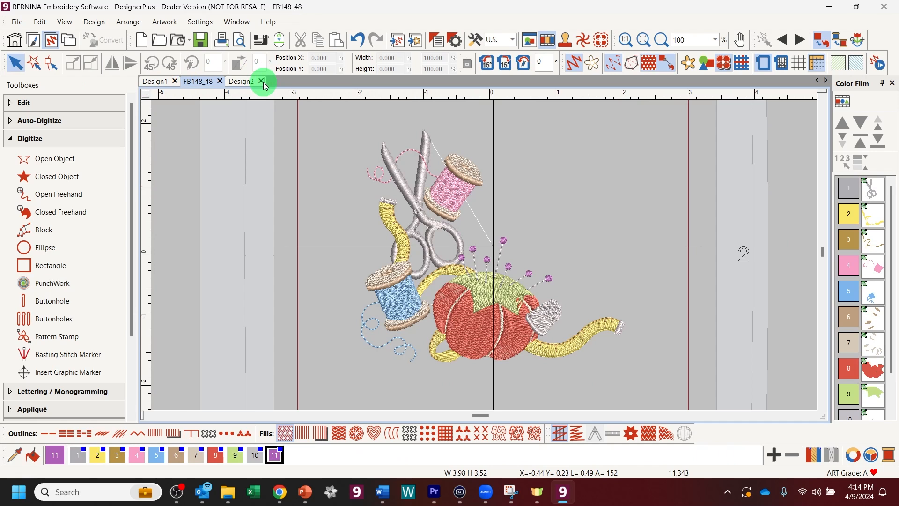
pyautogui.click(261, 82)
pyautogui.click(175, 82)
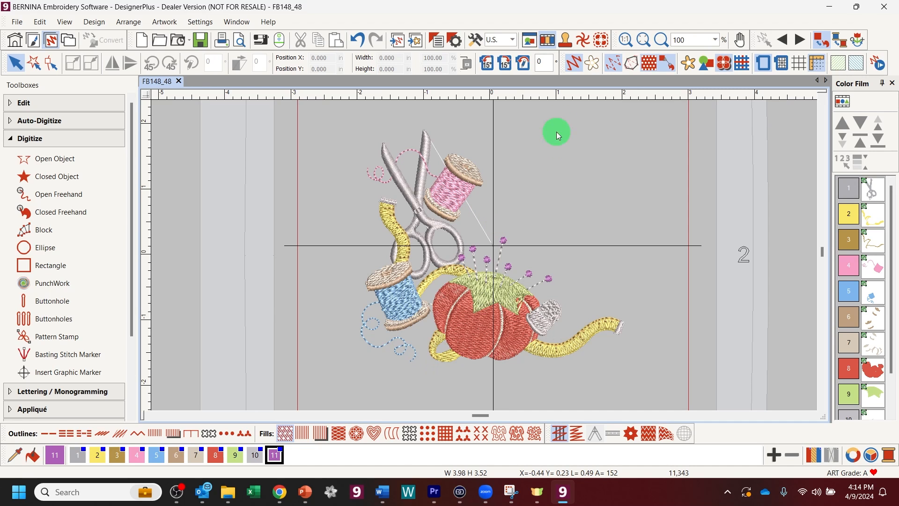
# Step: Toggle Artistic View several times, ending in plain stitch view, then select all objects with Ctrl+A
pyautogui.click(576, 63)
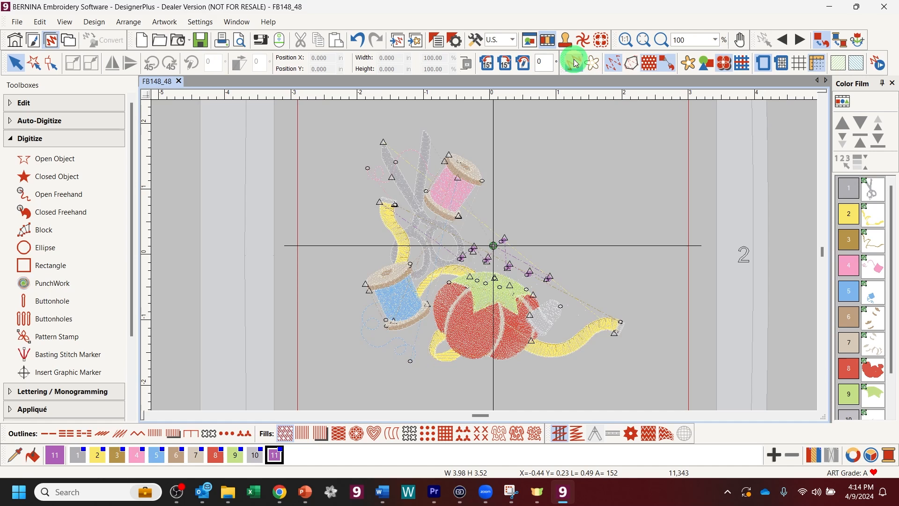
pyautogui.click(574, 60)
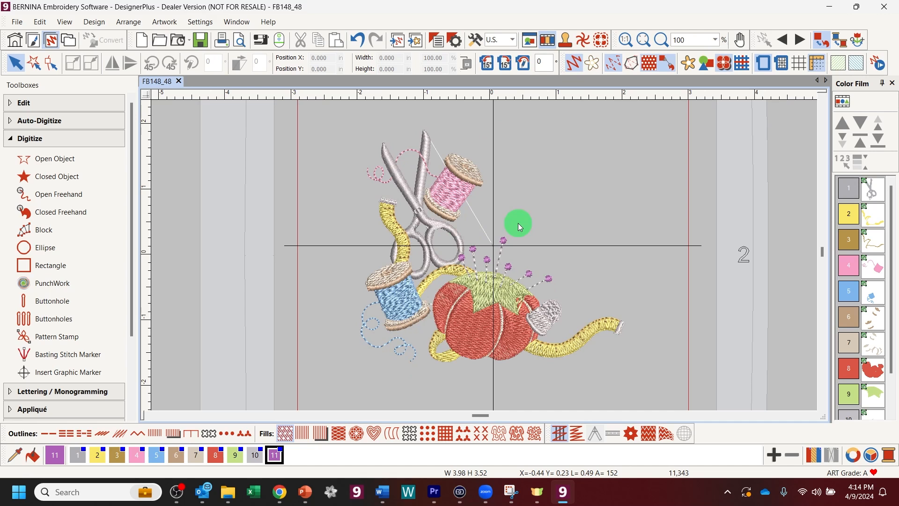
pyautogui.press('t')
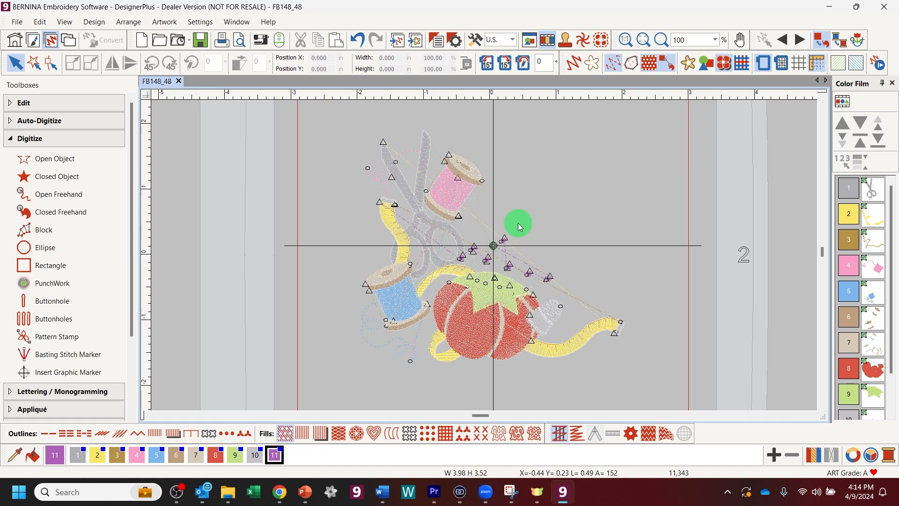
pyautogui.press('t')
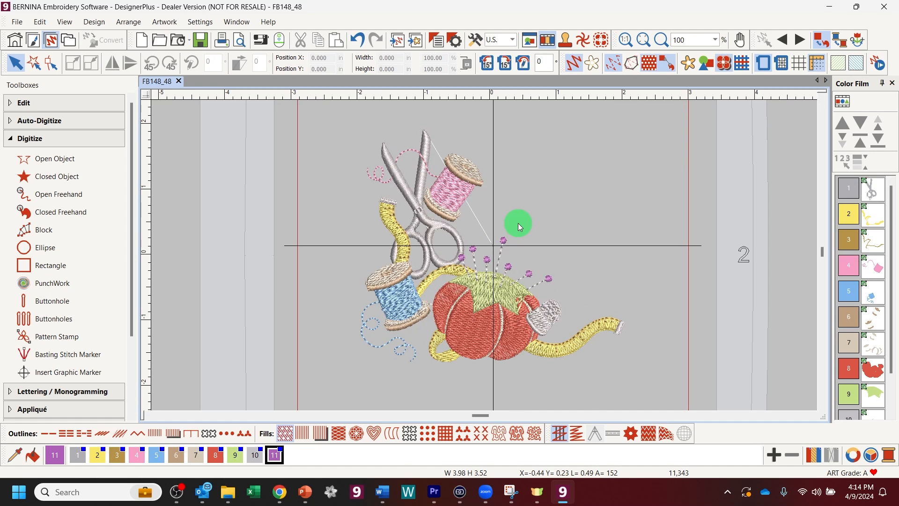
pyautogui.press('t')
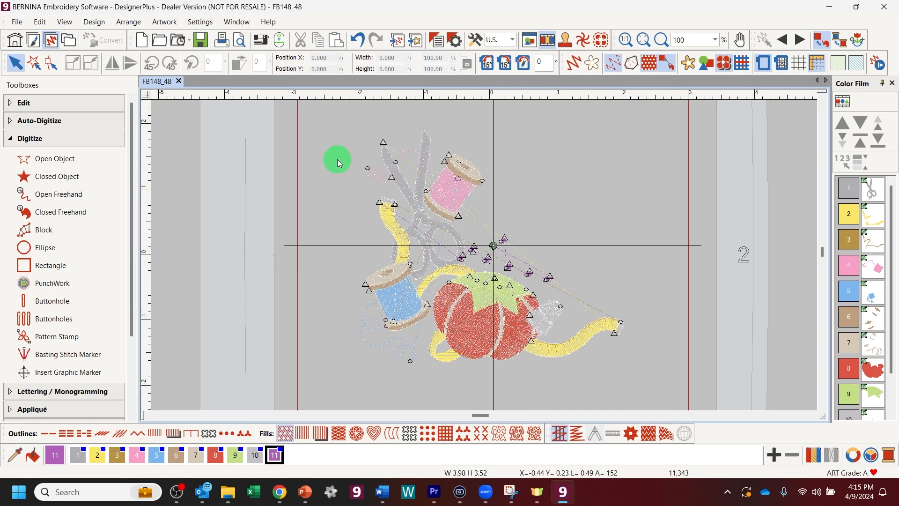
pyautogui.hotkey('ctrl', 'a')
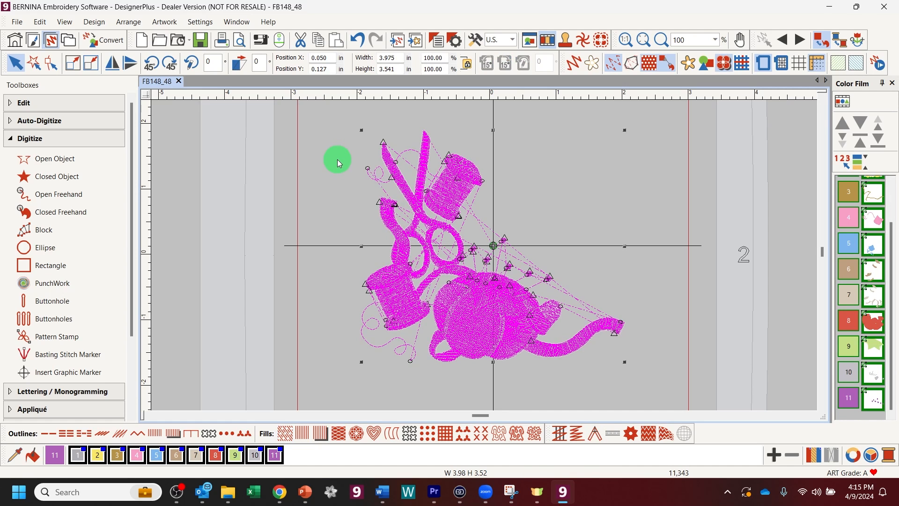
# Step: Deselect everything in the FB148_48 design
pyautogui.click(339, 162)
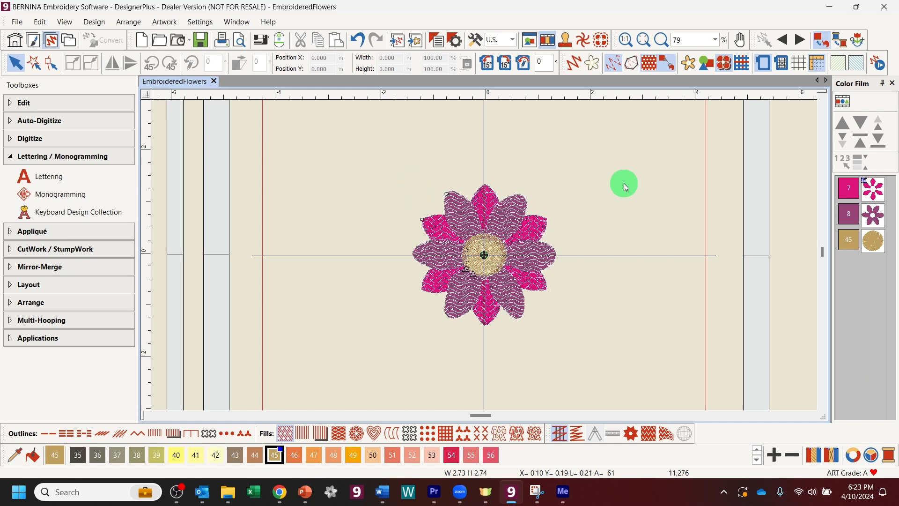
# Step: Select and deselect the flower design, then start a new Lettering object
pyautogui.hotkey('ctrl', 'a')
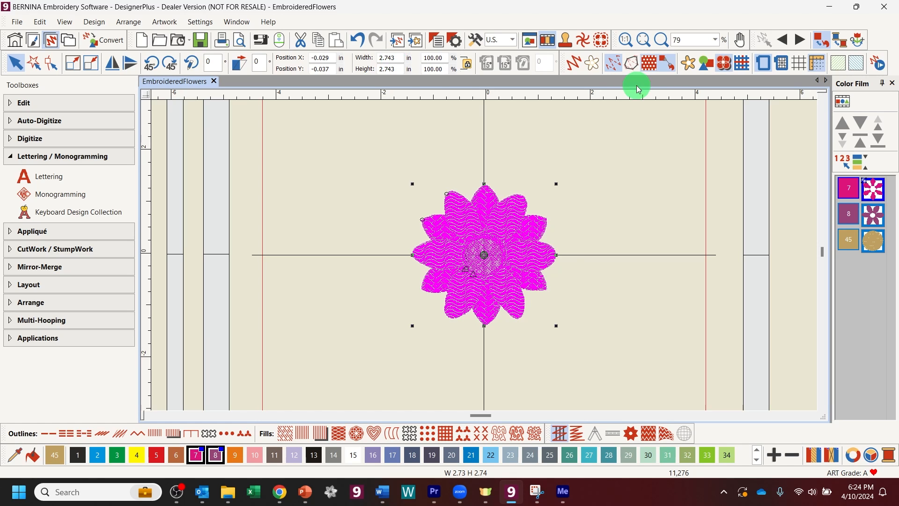
pyautogui.click(673, 164)
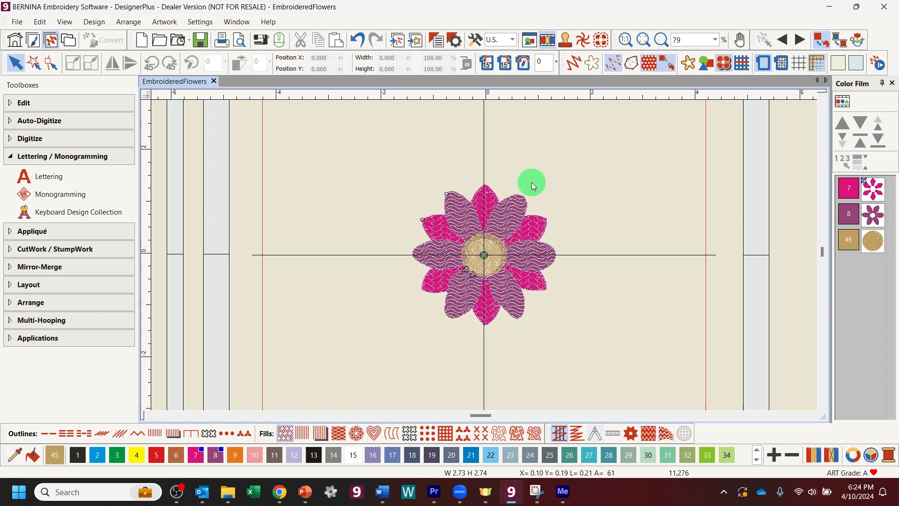
pyautogui.click(483, 203)
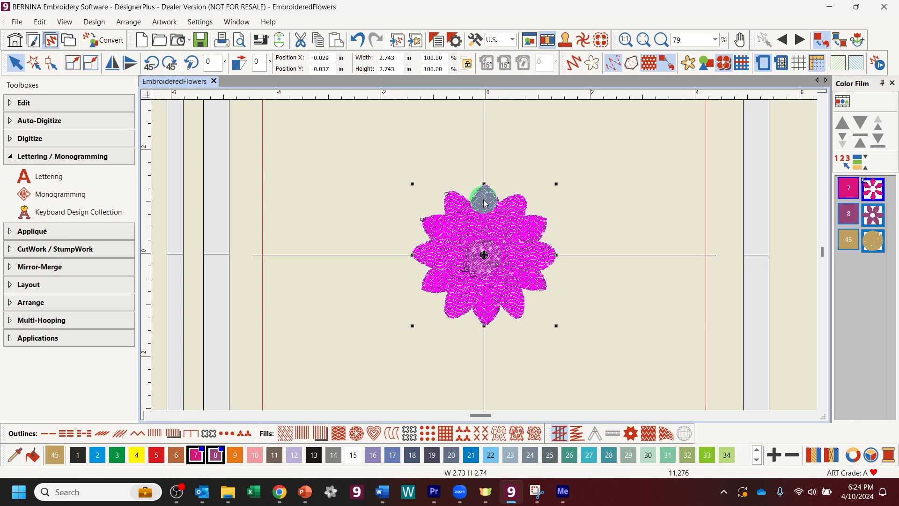
pyautogui.press('Escape')
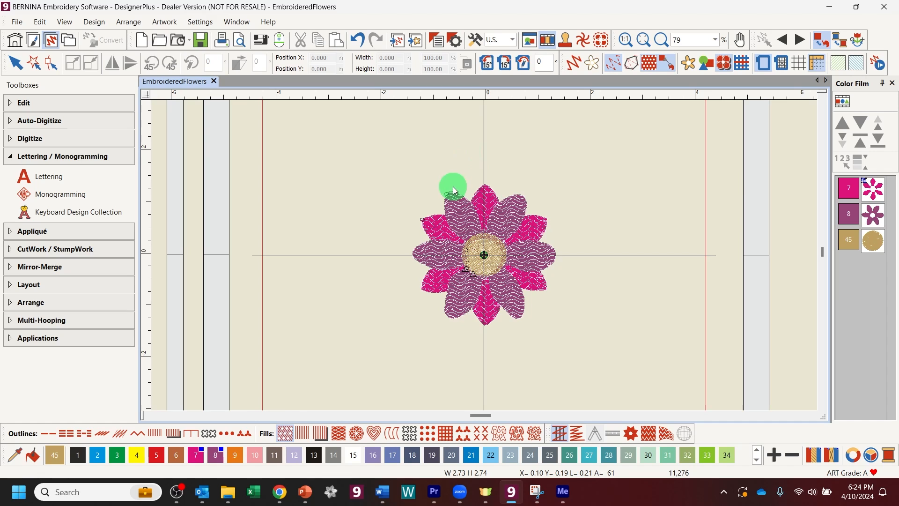
pyautogui.click(48, 183)
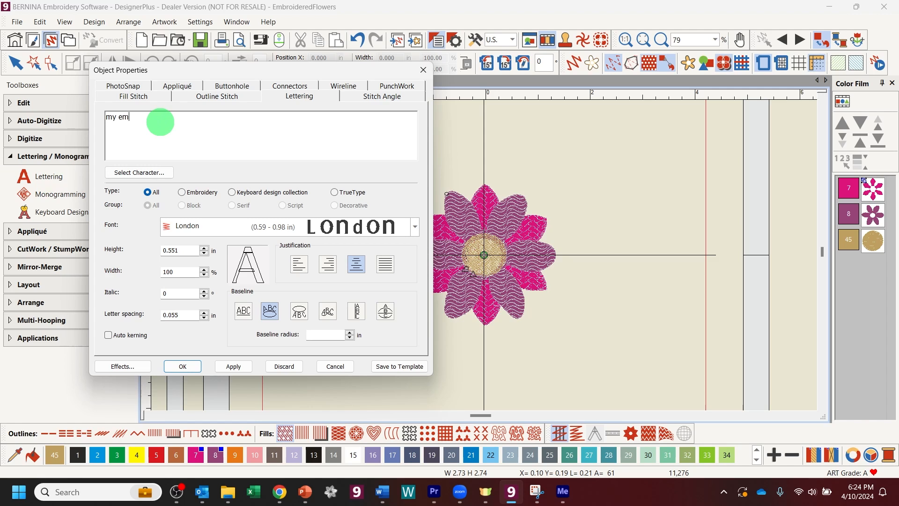
# Step: Finish the lettering text and choose the TrueType font Filmotype Lucky
pyautogui.write('dered flowers will never die...')
pyautogui.click(415, 227)
pyautogui.click(414, 224)
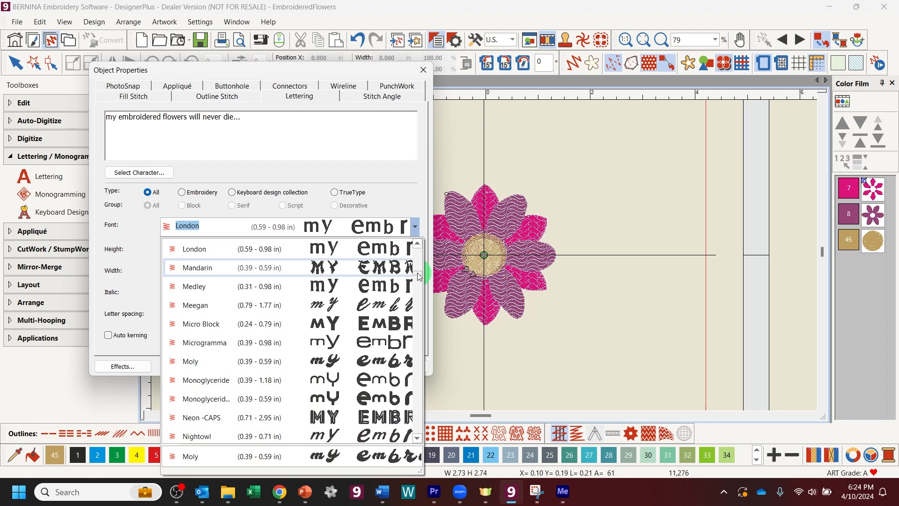
pyautogui.click(335, 193)
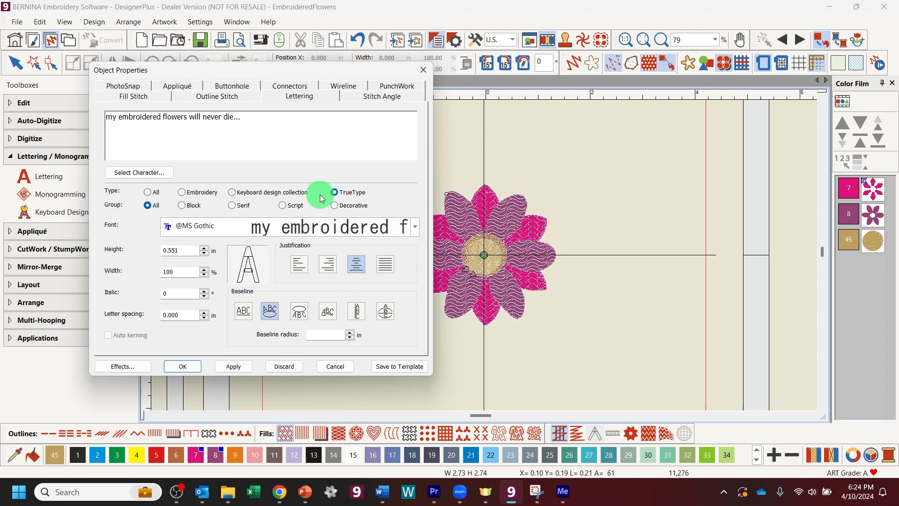
pyautogui.click(416, 228)
pyautogui.scroll(-10, 391, 344)
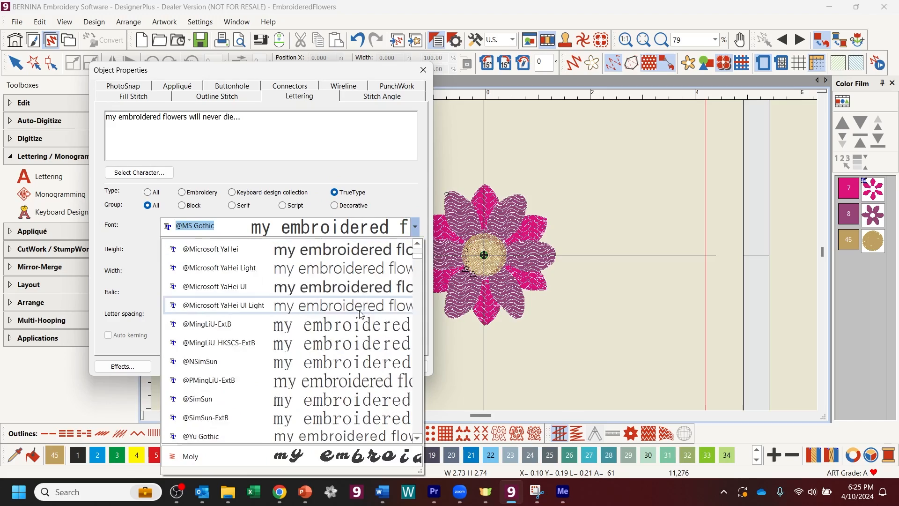
pyautogui.scroll(-20, 391, 347)
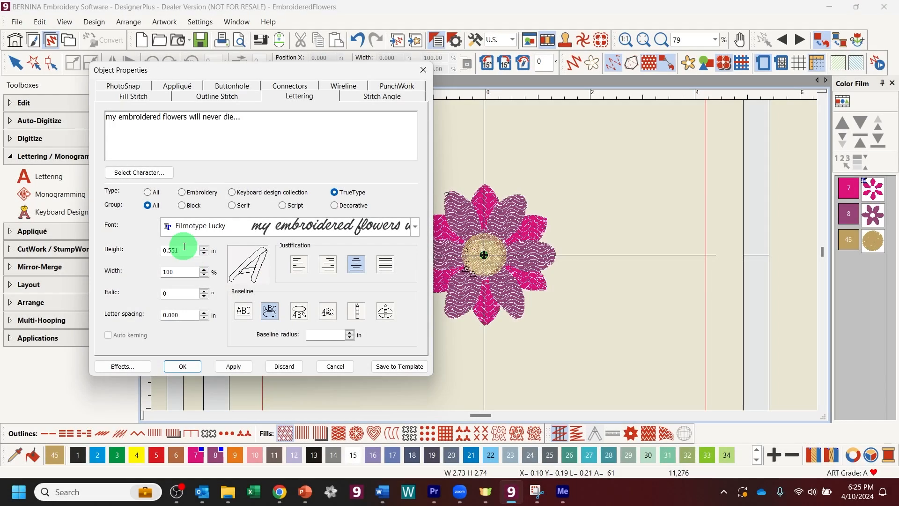
# Step: Keep height 0.551 in, set italic to -2 with a clockwise circle baseline, and confirm
pyautogui.doubleClick(178, 251)
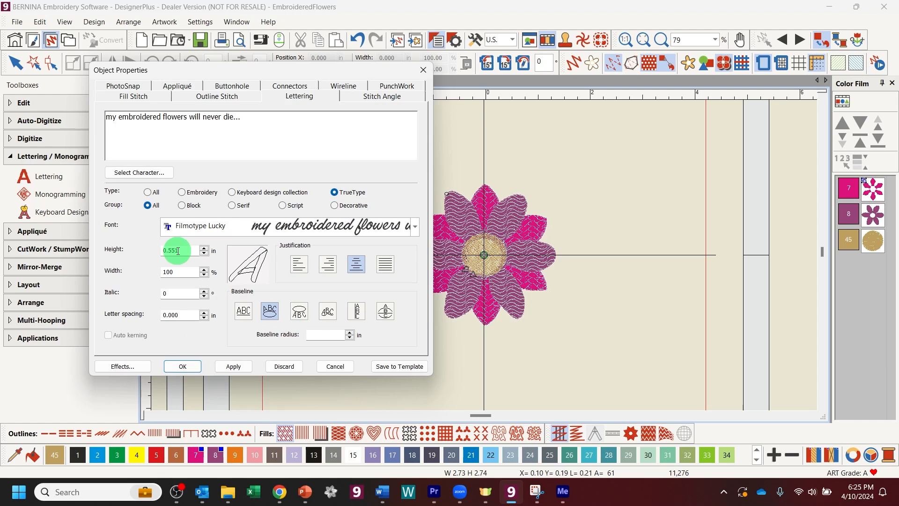
pyautogui.moveTo(178, 250); pyautogui.dragTo(170, 250)
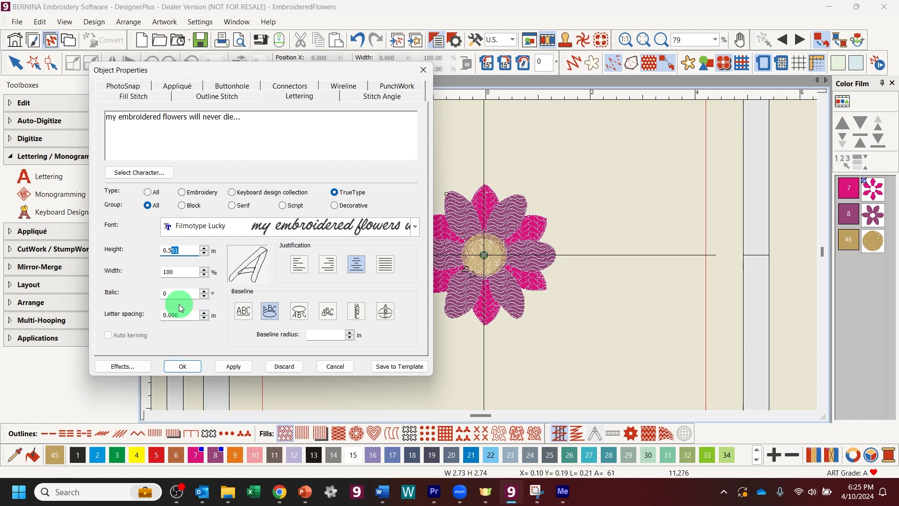
pyautogui.doubleClick(159, 294)
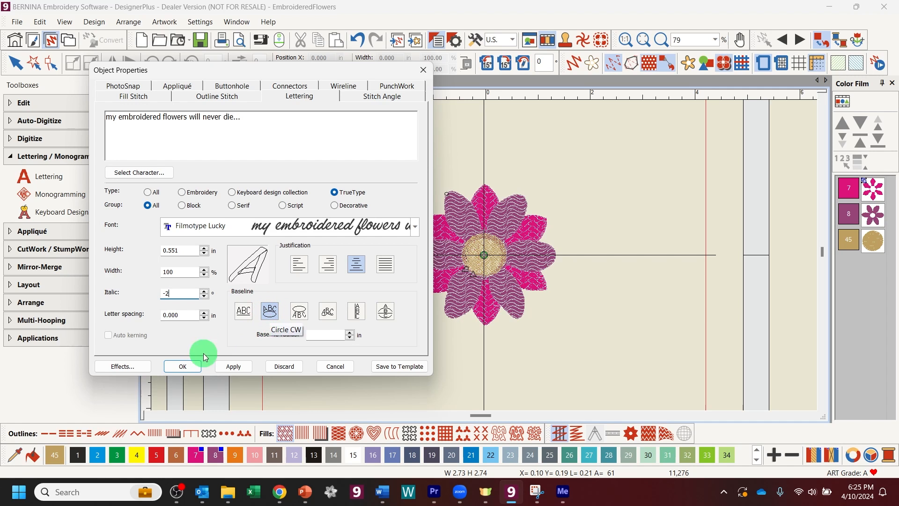
pyautogui.click(185, 370)
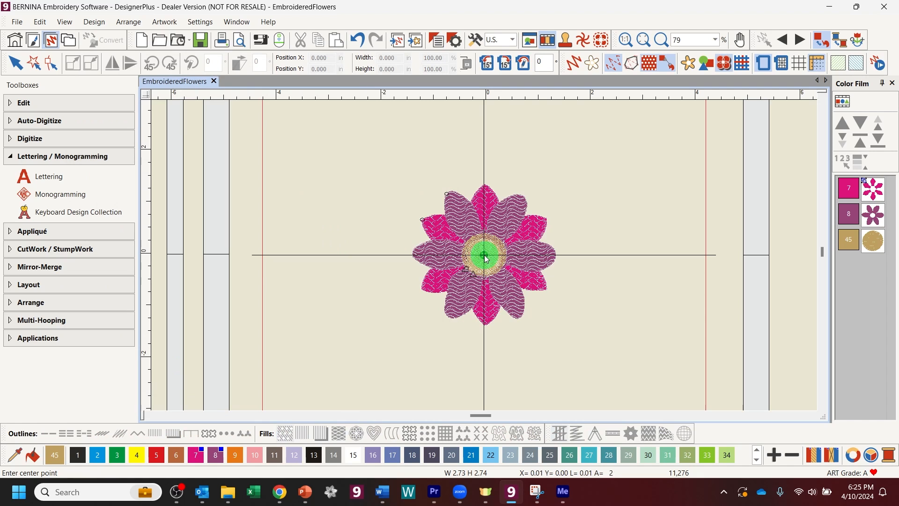
# Step: Place the circular lettering centred on the flower, with its radius just outside the petals
pyautogui.click(486, 257)
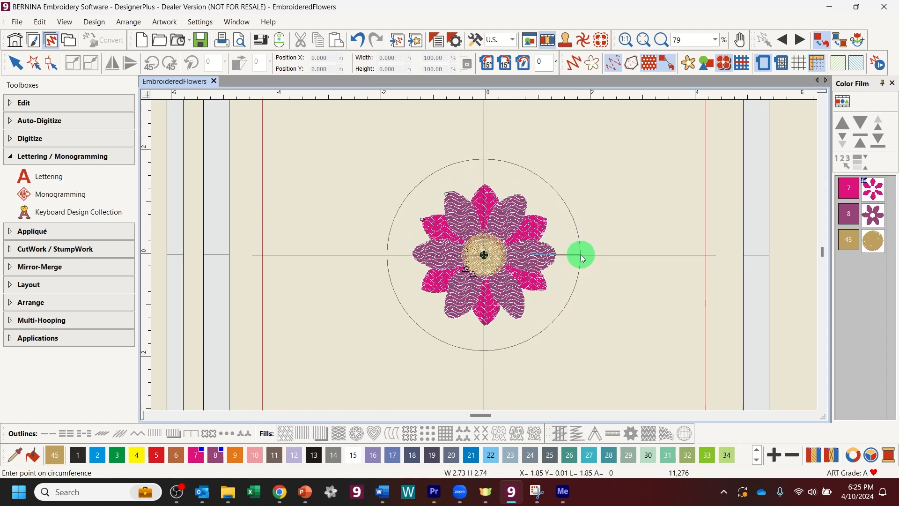
pyautogui.click(580, 254)
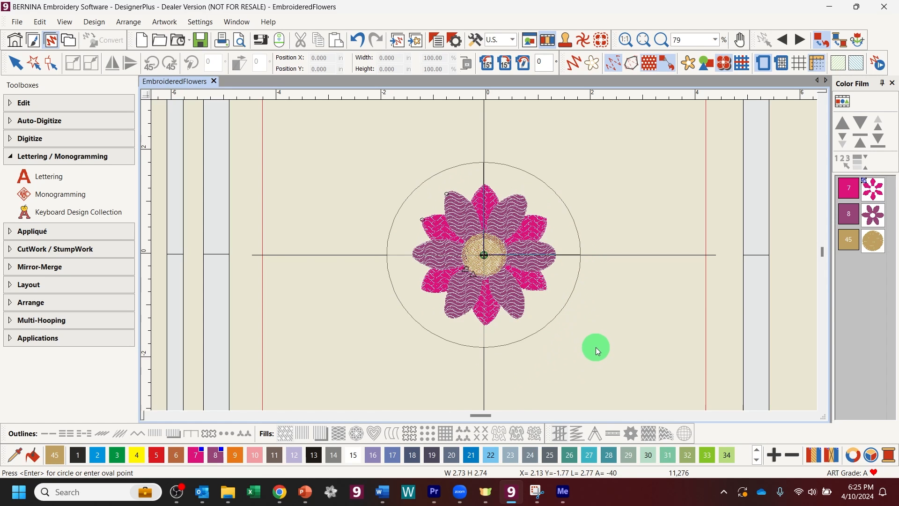
pyautogui.press('Return')
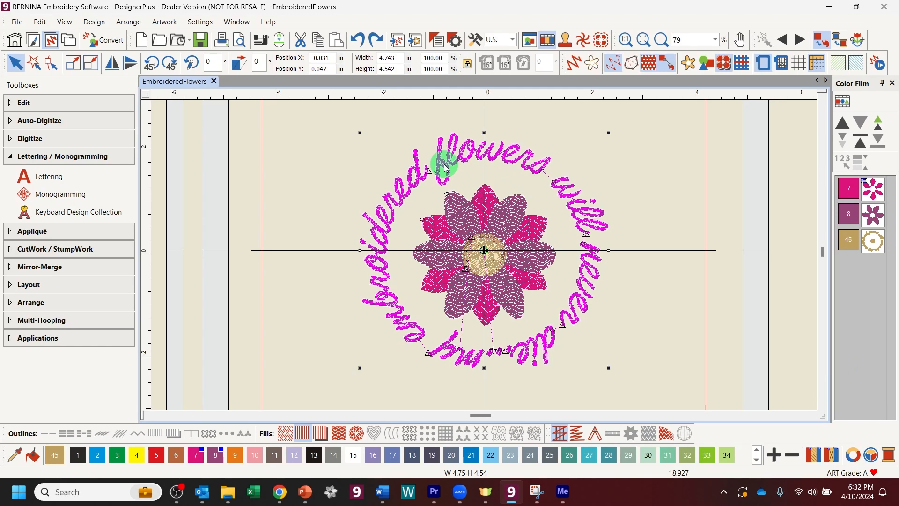
# Step: Apply a -25° italic slant to the lettering, then undo a trial enlargement of the ring
pyautogui.click(437, 41)
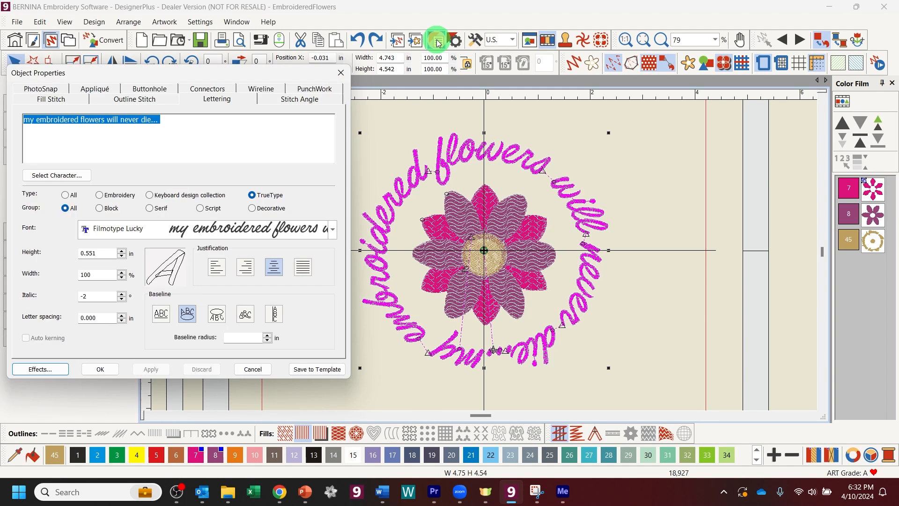
pyautogui.moveTo(299, 72)
pyautogui.mouseDown()
pyautogui.moveTo(476, 104)
pyautogui.moveTo(648, 96)
pyautogui.moveTo(644, 115)
pyautogui.moveTo(619, 89)
pyautogui.moveTo(357, 80)
pyautogui.moveTo(306, 87)
pyautogui.moveTo(303, 95)
pyautogui.moveTo(291, 87)
pyautogui.moveTo(301, 84)
pyautogui.mouseUp()
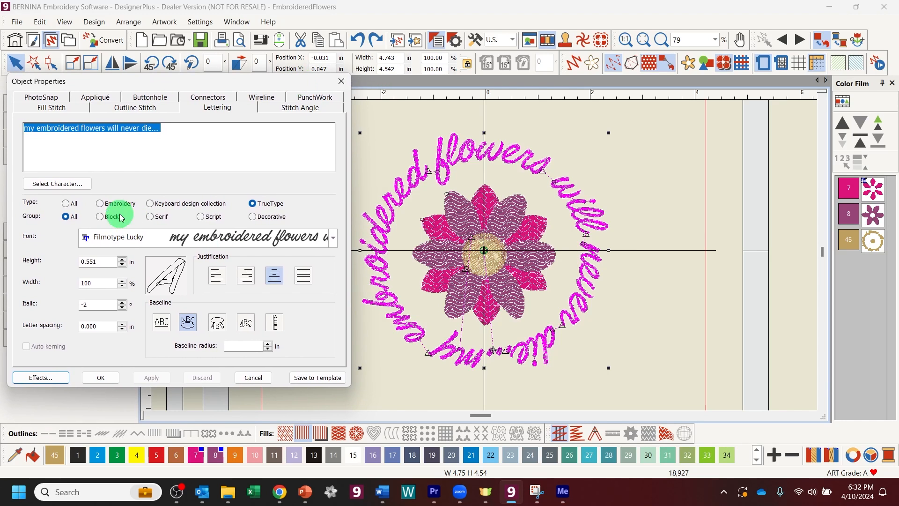
pyautogui.click(96, 304)
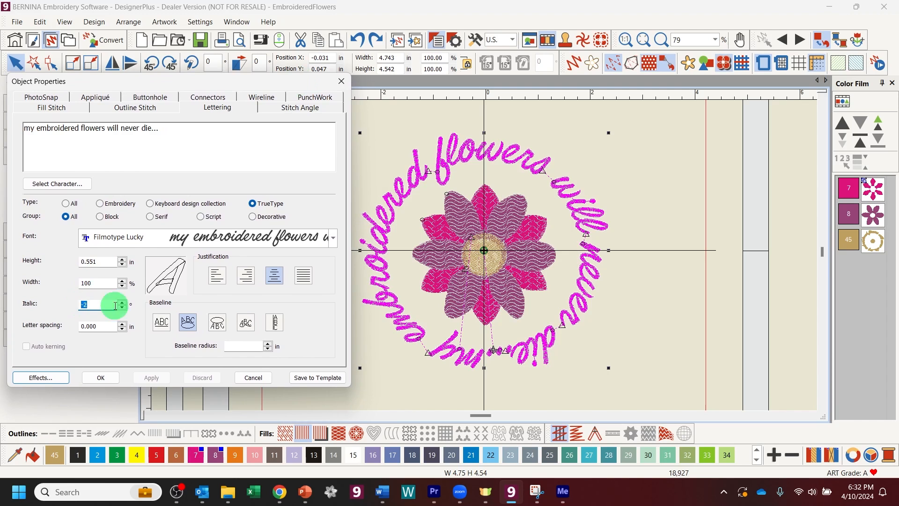
pyautogui.write('-25')
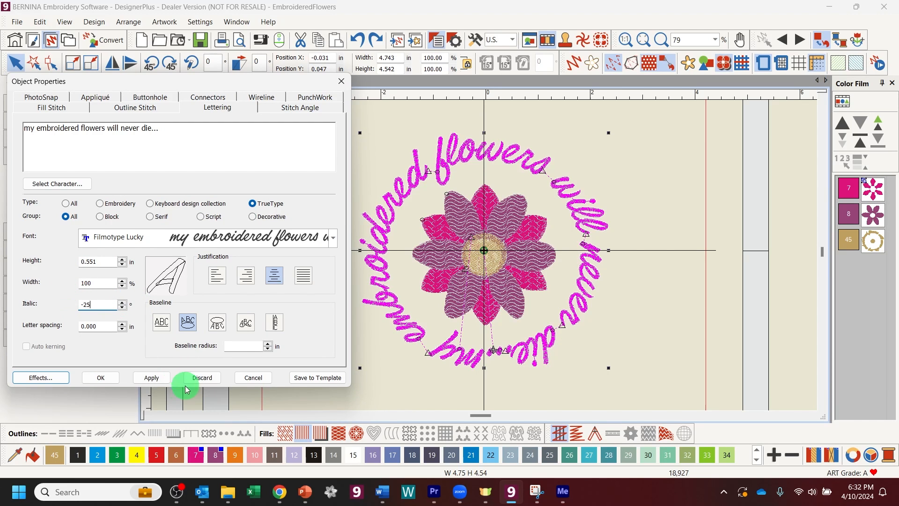
pyautogui.click(160, 380)
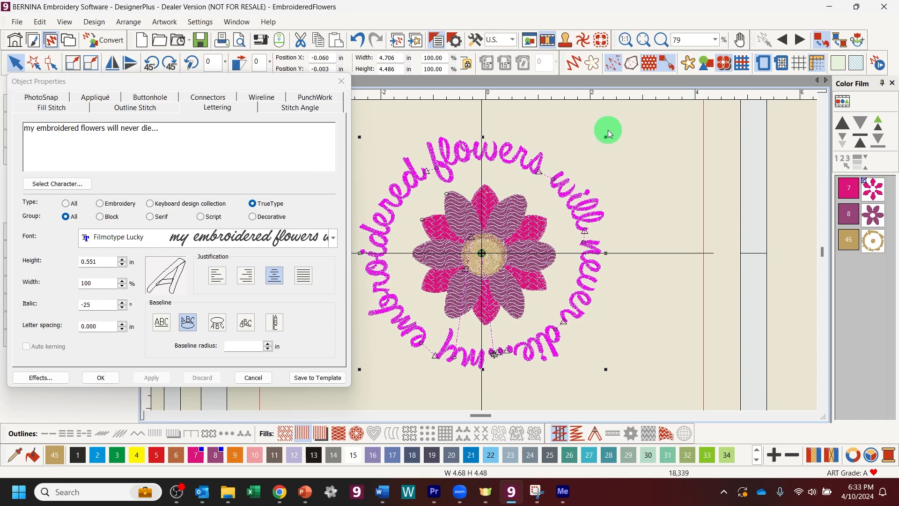
pyautogui.moveTo(605, 138); pyautogui.dragTo(630, 128)
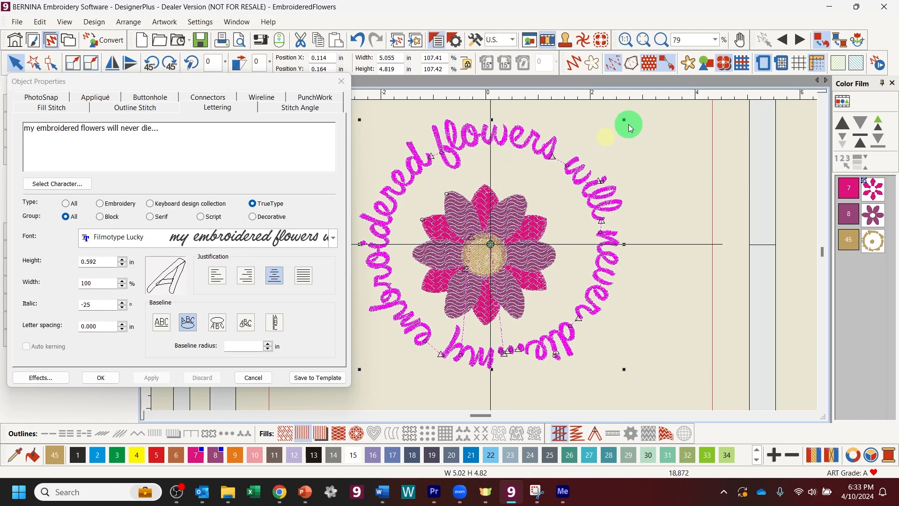
pyautogui.click(357, 40)
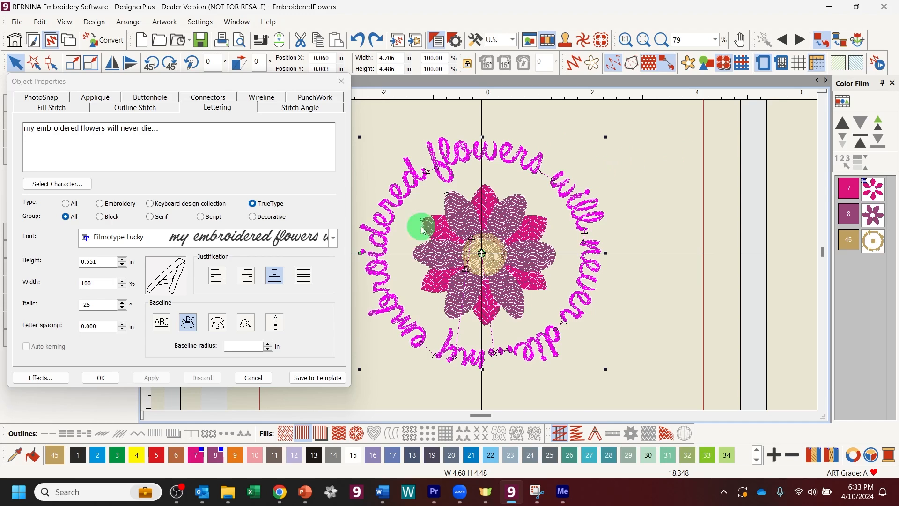
# Step: Reduce the letter height to 0.500 in, then 0.400 in, and accept the changes
pyautogui.moveTo(102, 262); pyautogui.dragTo(88, 262)
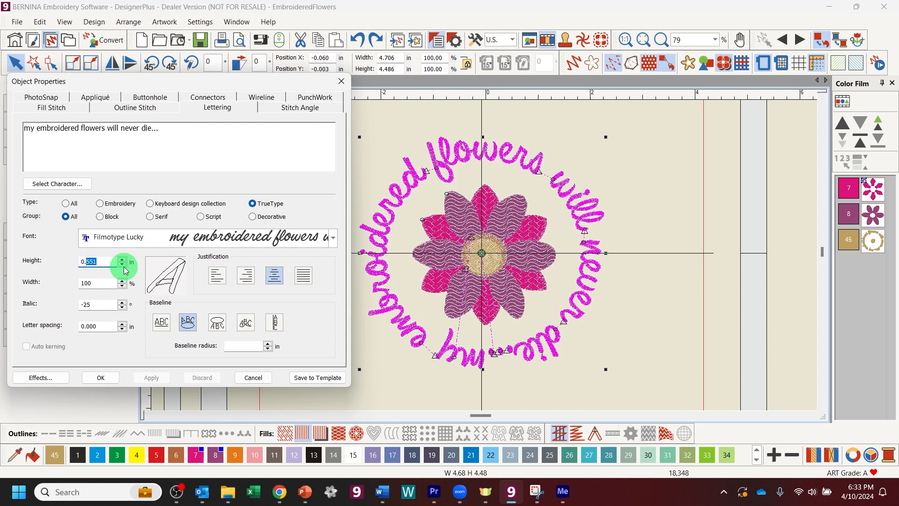
pyautogui.write('500')
pyautogui.click(162, 378)
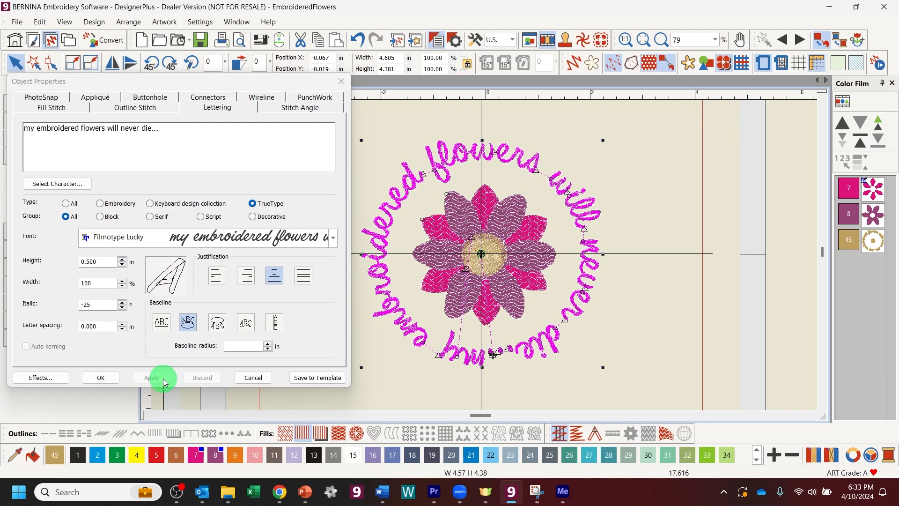
pyautogui.doubleClick(88, 262)
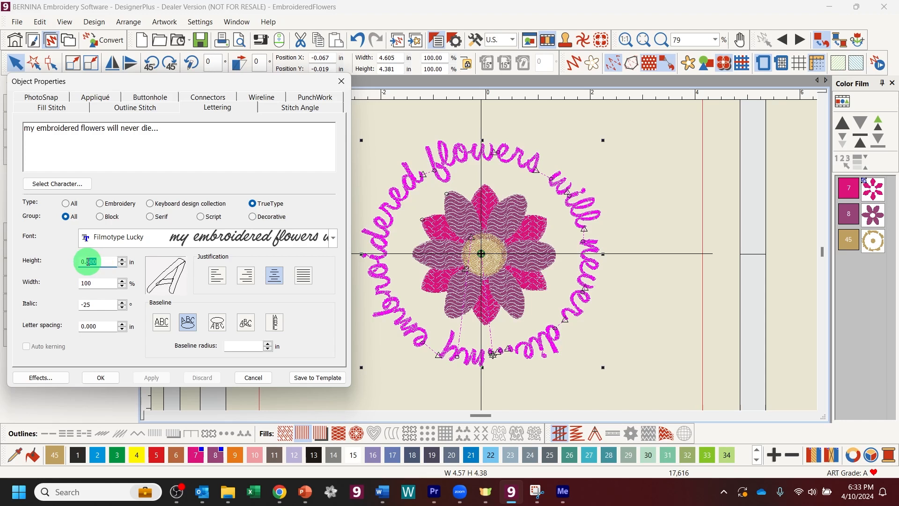
pyautogui.write('400')
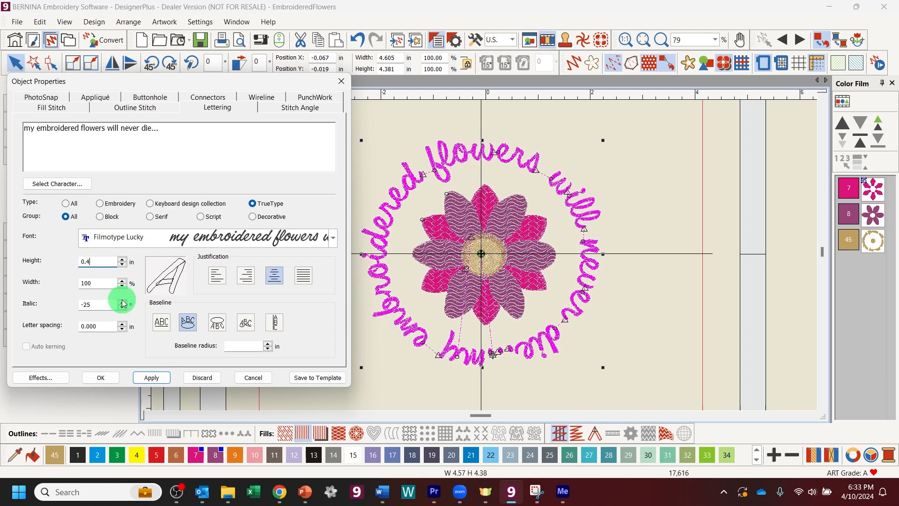
pyautogui.click(162, 378)
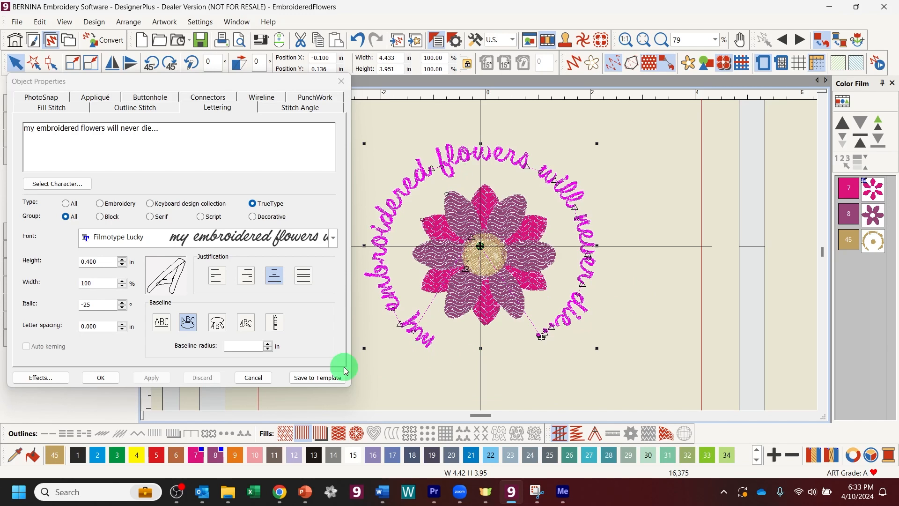
pyautogui.click(106, 383)
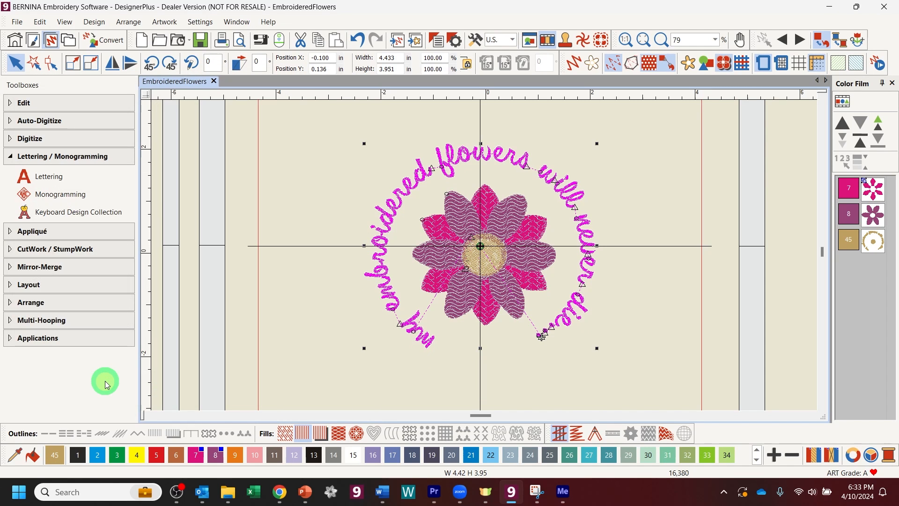
# Step: Zoom in on the ring's bottom and drag the lettering handles until 'die...' and 'my' nearly meet
pyautogui.click(661, 39)
pyautogui.moveTo(338, 246); pyautogui.dragTo(625, 379)
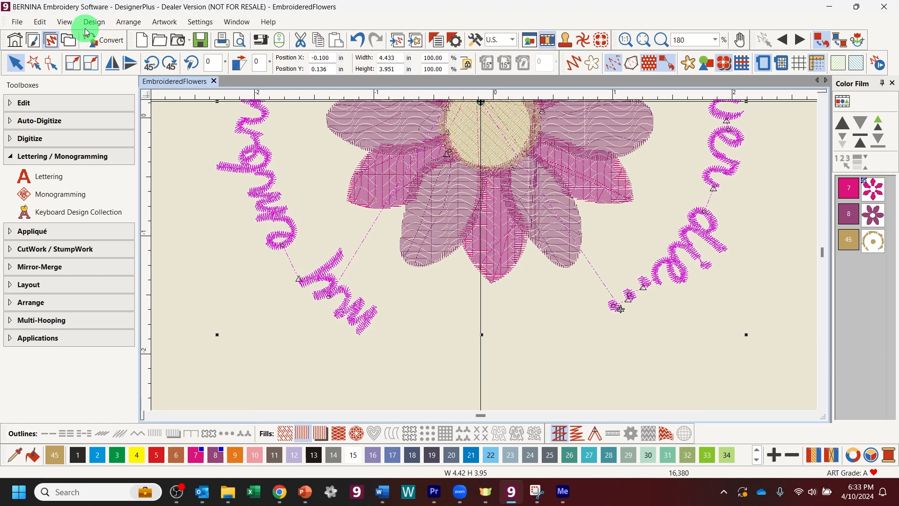
pyautogui.click(51, 66)
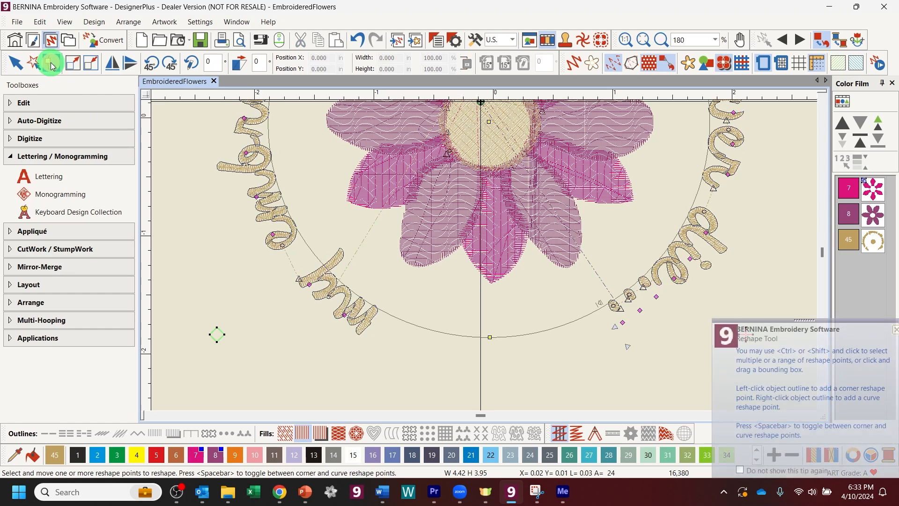
pyautogui.moveTo(600, 304); pyautogui.dragTo(576, 331)
pyautogui.moveTo(498, 347)
pyautogui.mouseDown()
pyautogui.moveTo(498, 335)
pyautogui.moveTo(529, 320)
pyautogui.moveTo(509, 333)
pyautogui.mouseUp()
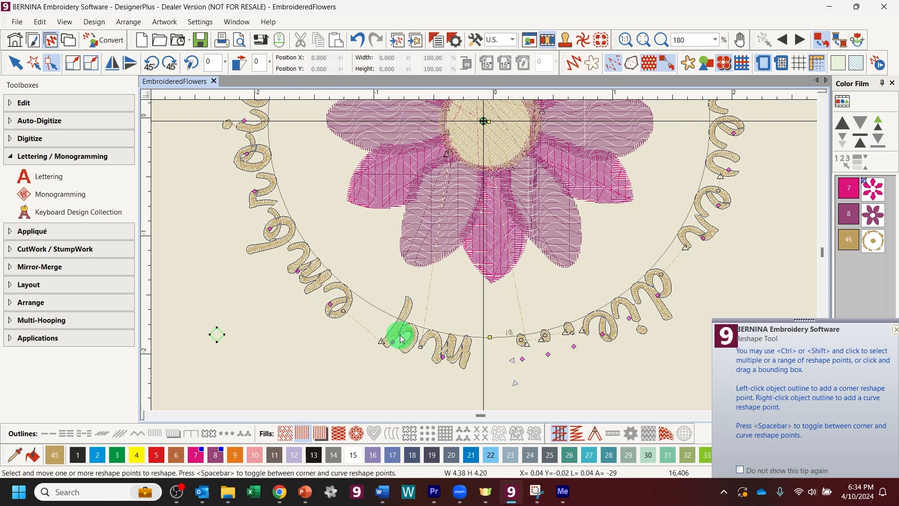
pyautogui.moveTo(393, 341)
pyautogui.mouseDown()
pyautogui.moveTo(382, 340)
pyautogui.moveTo(393, 341)
pyautogui.mouseUp()
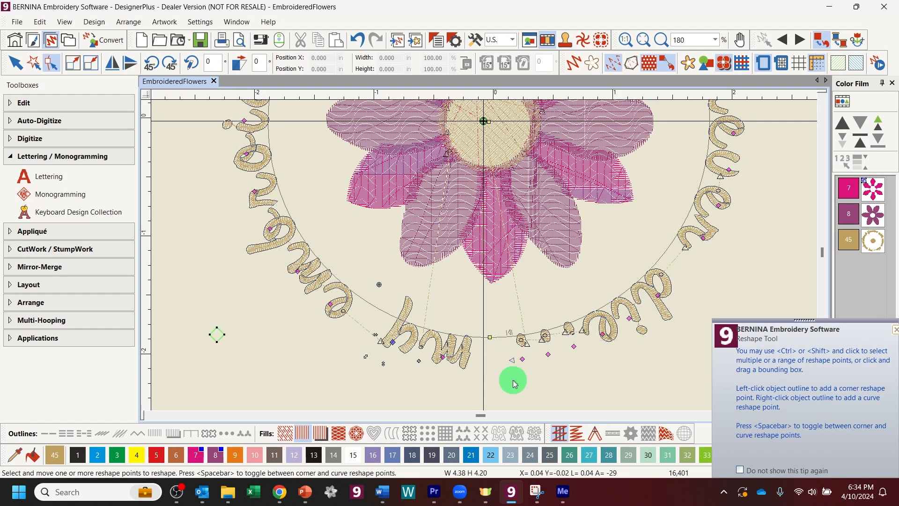
pyautogui.moveTo(511, 361); pyautogui.dragTo(544, 358)
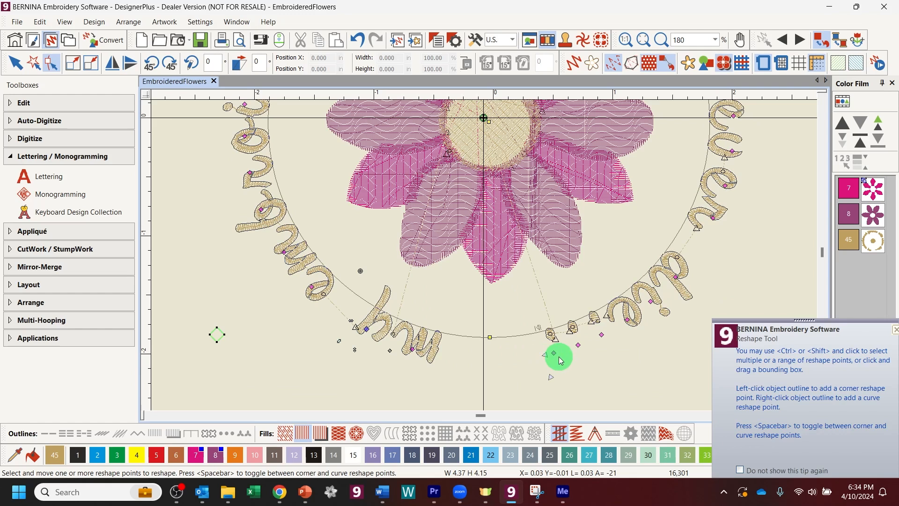
pyautogui.moveTo(542, 357); pyautogui.dragTo(472, 368)
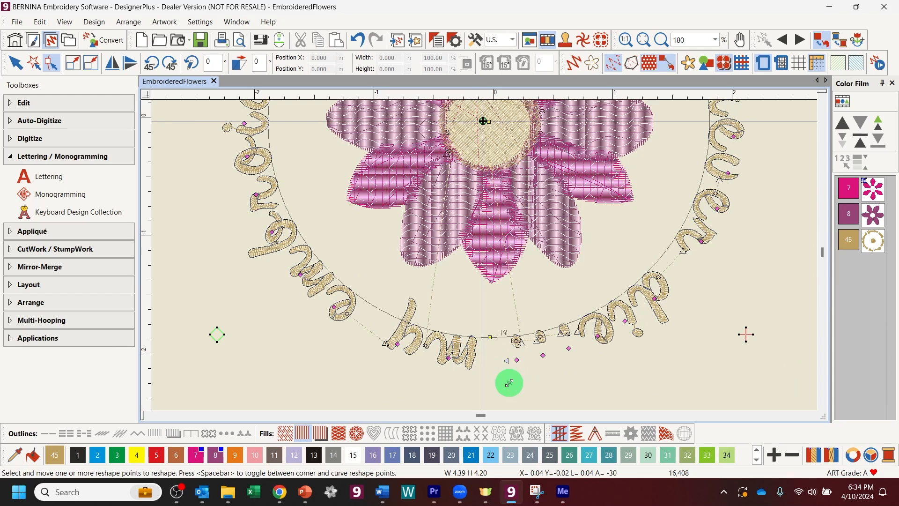
pyautogui.moveTo(508, 382); pyautogui.dragTo(486, 331)
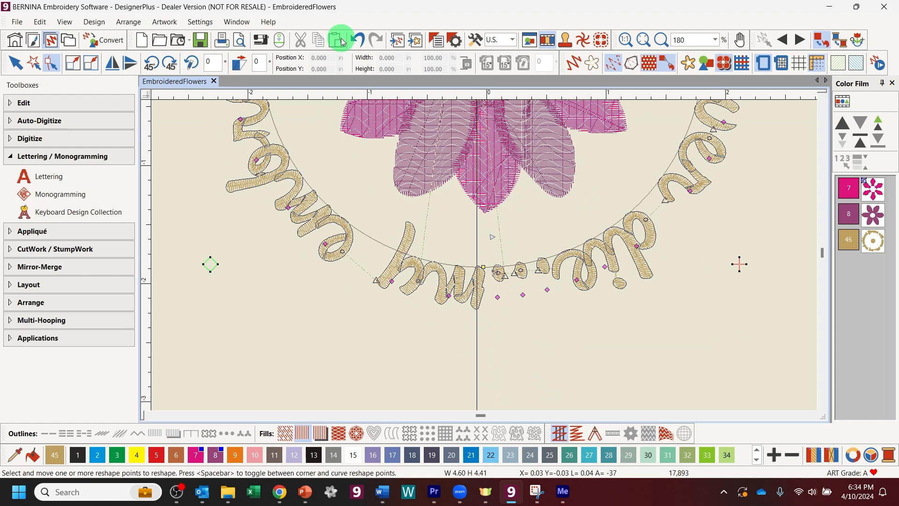
pyautogui.click(358, 42)
pyautogui.click(359, 42)
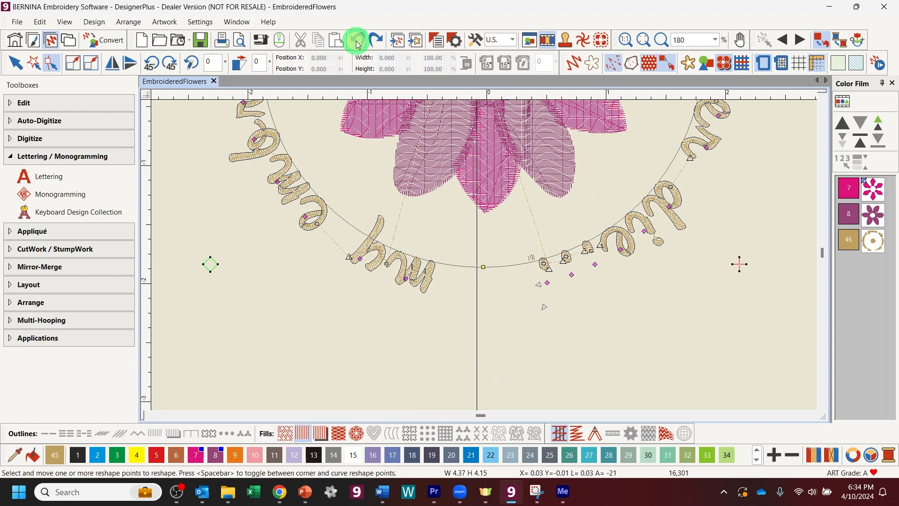
pyautogui.click(359, 42)
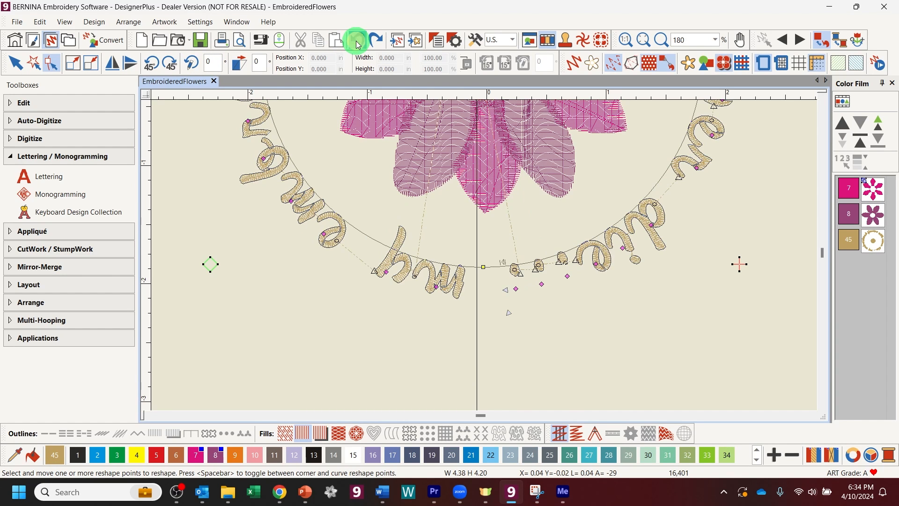
pyautogui.moveTo(500, 264)
pyautogui.mouseDown()
pyautogui.moveTo(488, 264)
pyautogui.moveTo(496, 262)
pyautogui.mouseUp()
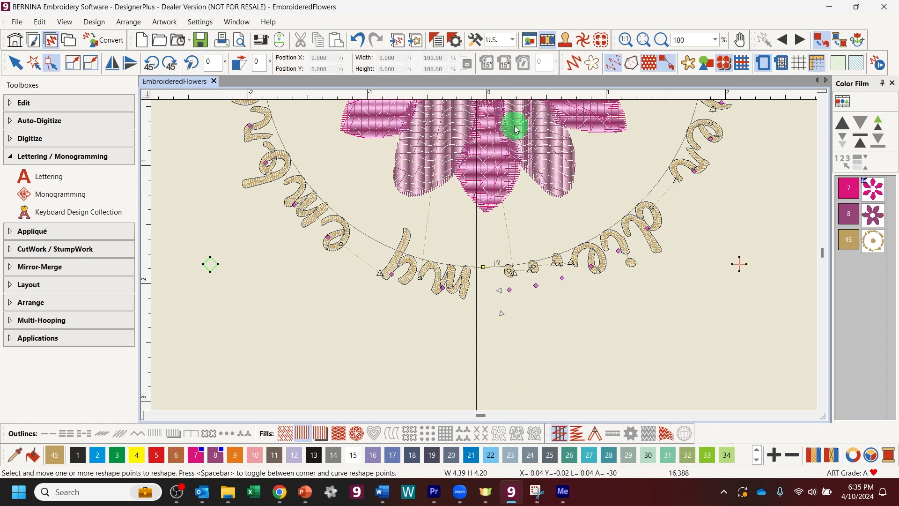
# Step: Rotate the circular lettering by two 45° steps so 'my embroidered flowers' arcs over the flower
pyautogui.click(647, 40)
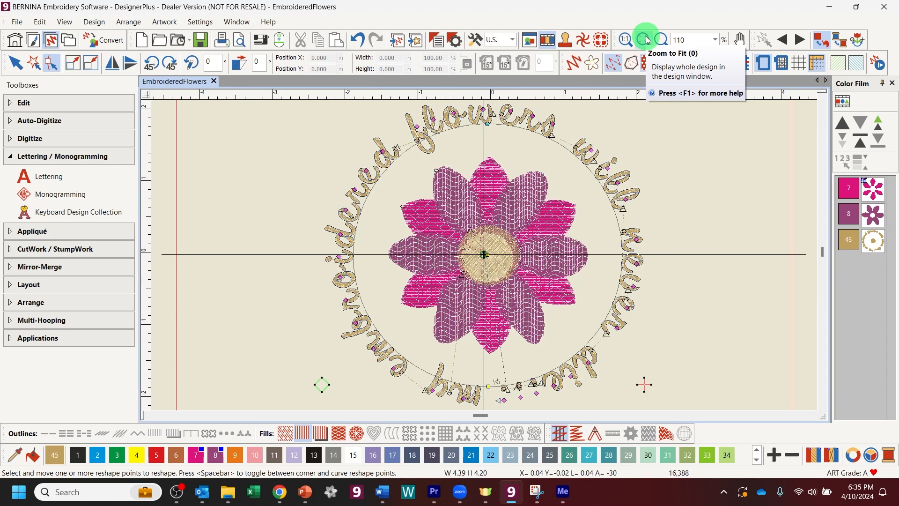
pyautogui.click(41, 39)
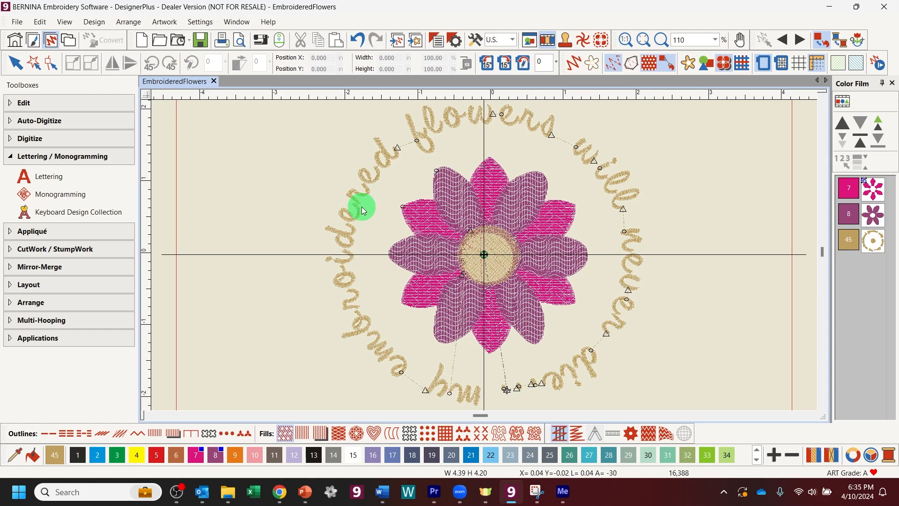
pyautogui.click(347, 240)
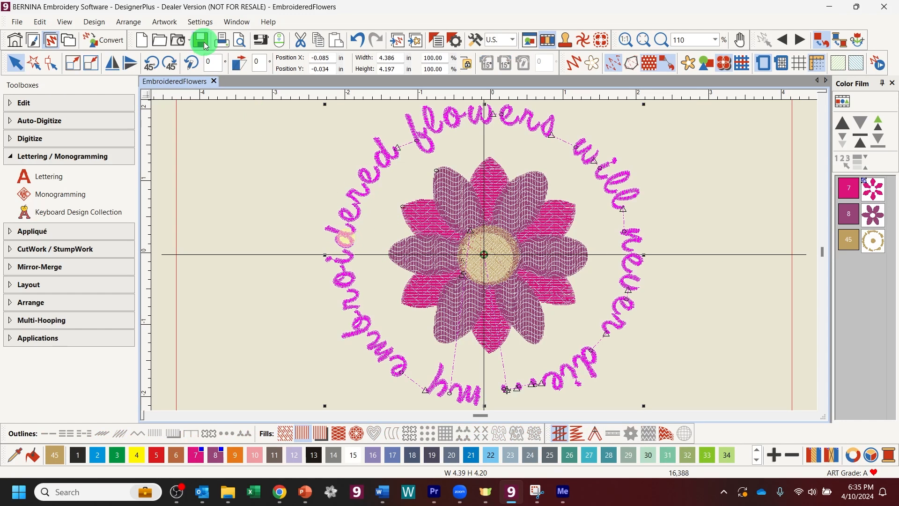
pyautogui.click(172, 63)
pyautogui.click(172, 64)
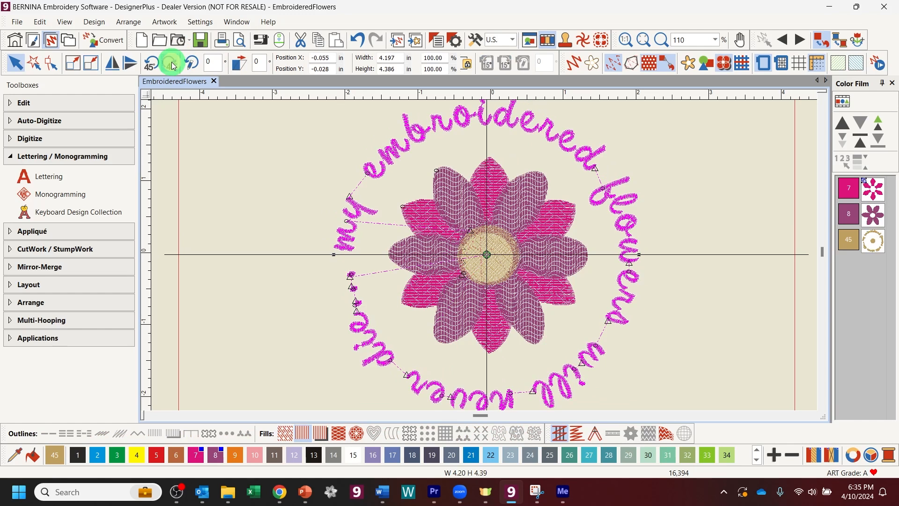
# Step: Deselect to check the new position, then reselect the circular lettering
pyautogui.click(191, 166)
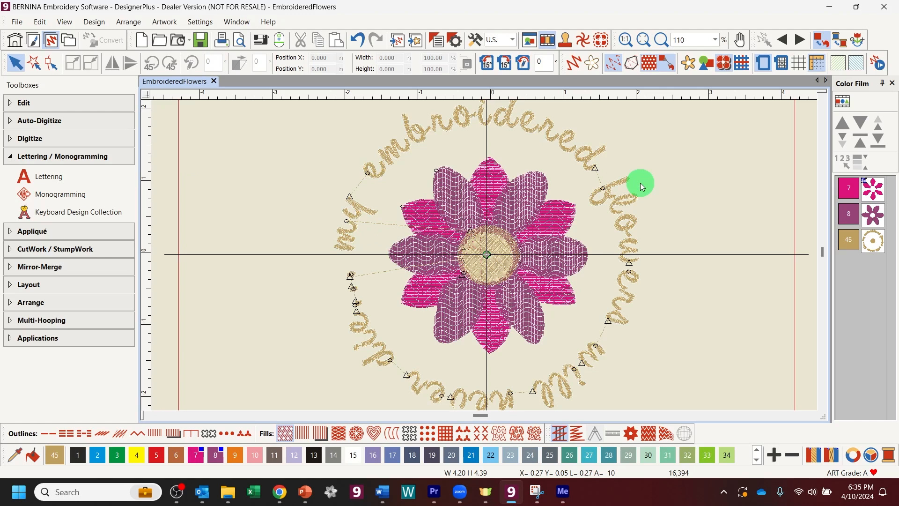
pyautogui.click(506, 256)
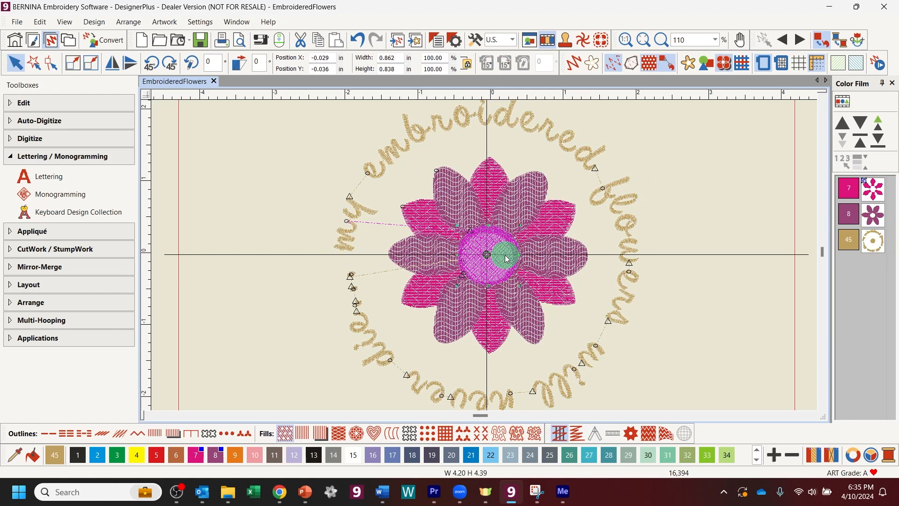
pyautogui.click(604, 200)
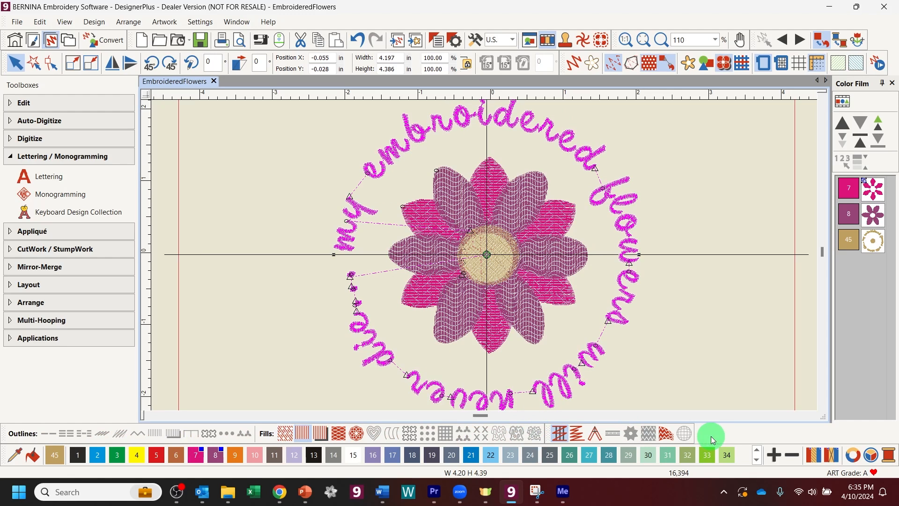
# Step: Recolour the lettering with dark gray thread colour 35
pyautogui.click(757, 460)
pyautogui.click(78, 455)
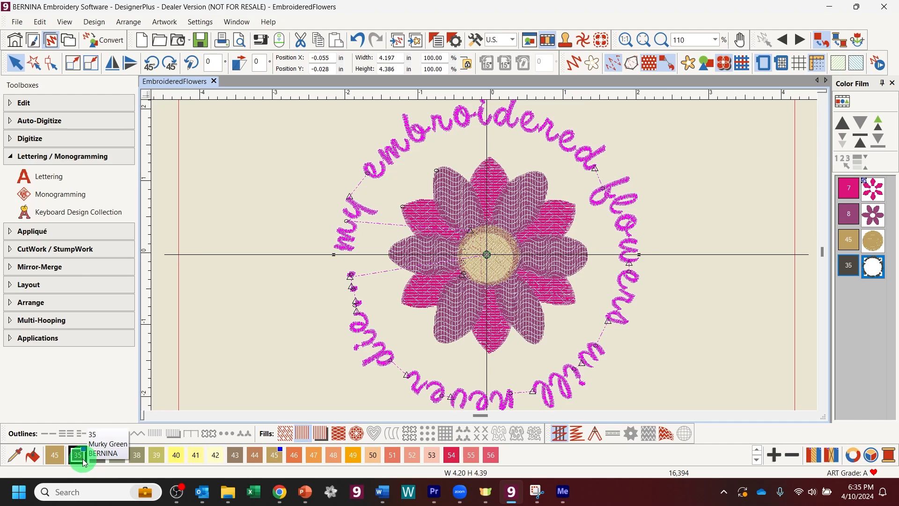
pyautogui.click(757, 315)
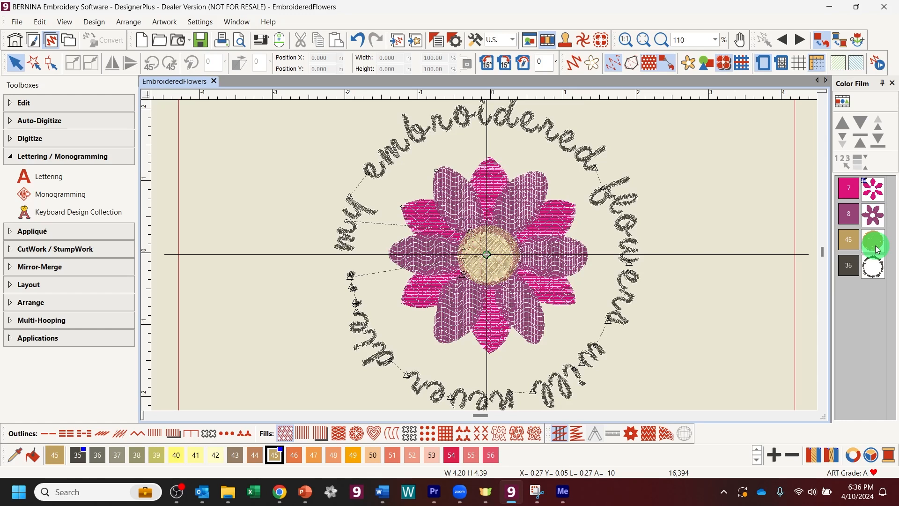
# Step: Select the flower's magenta petals, purple petals and gold centre together
pyautogui.click(873, 190)
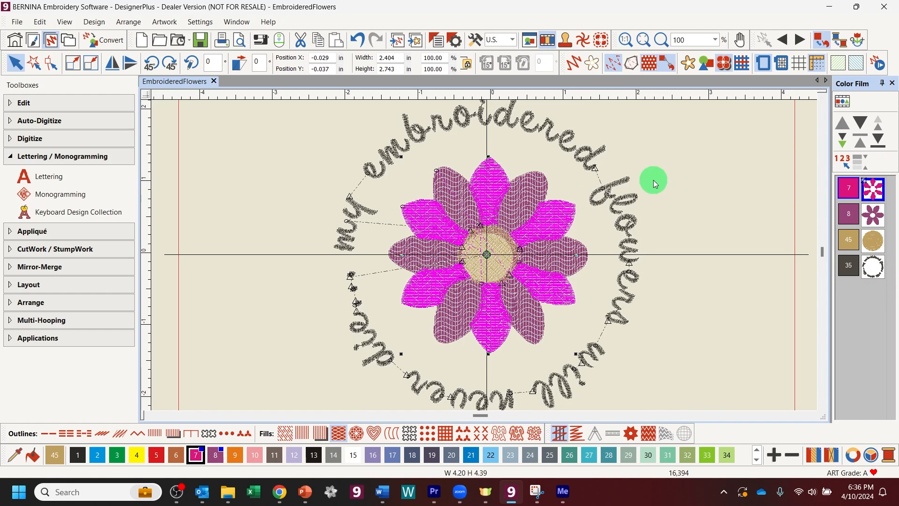
pyautogui.click(723, 174)
pyautogui.click(487, 180)
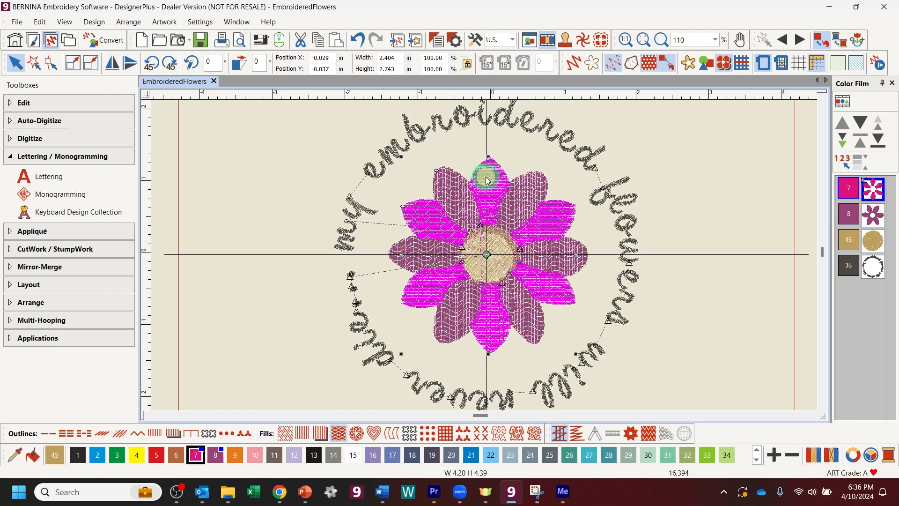
pyautogui.keyDown('ctrl'); pyautogui.click(526, 203); pyautogui.keyUp('ctrl')
pyautogui.keyDown('ctrl'); pyautogui.click(508, 239); pyautogui.keyUp('ctrl')
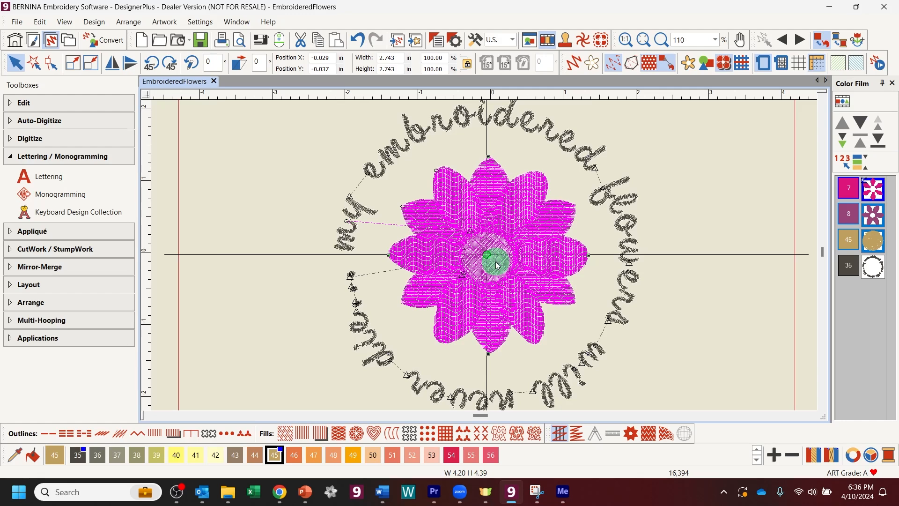
pyautogui.click(611, 201)
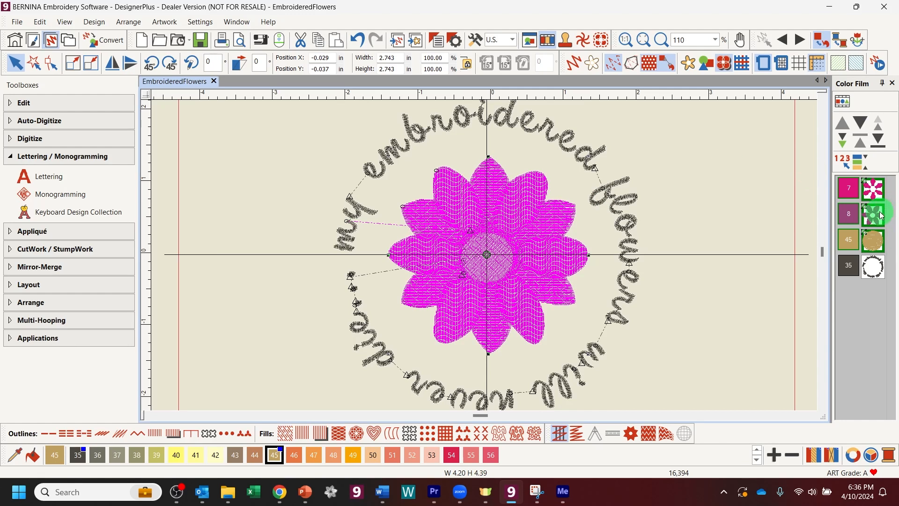
pyautogui.click(877, 186)
pyautogui.click(877, 211)
# Step: Select the whole design with Ctrl+A and apply Align Centers to the flower and lettering
pyautogui.click(770, 212)
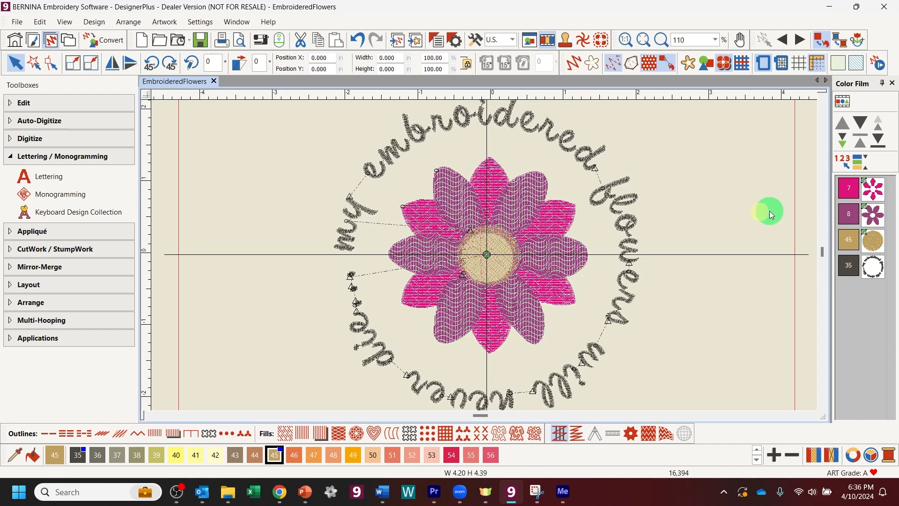
pyautogui.click(874, 213)
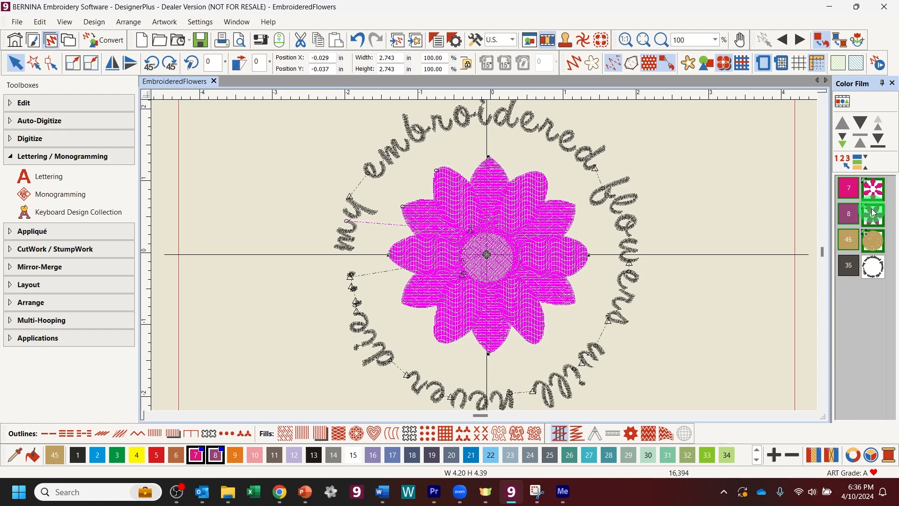
pyautogui.click(875, 266)
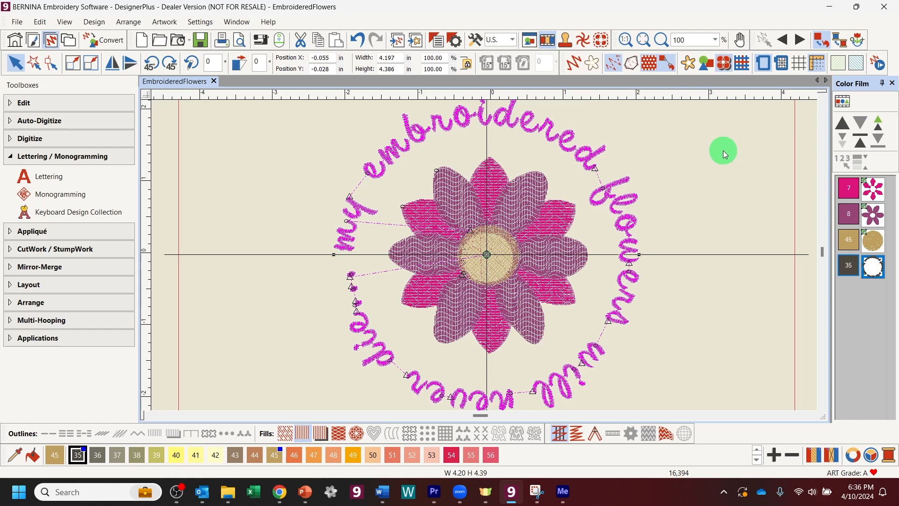
pyautogui.hotkey('ctrl', 'a')
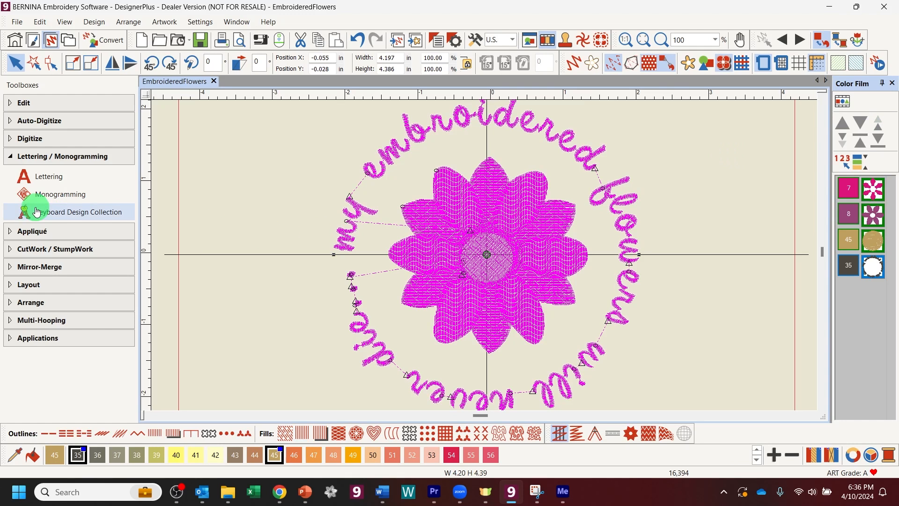
pyautogui.click(14, 304)
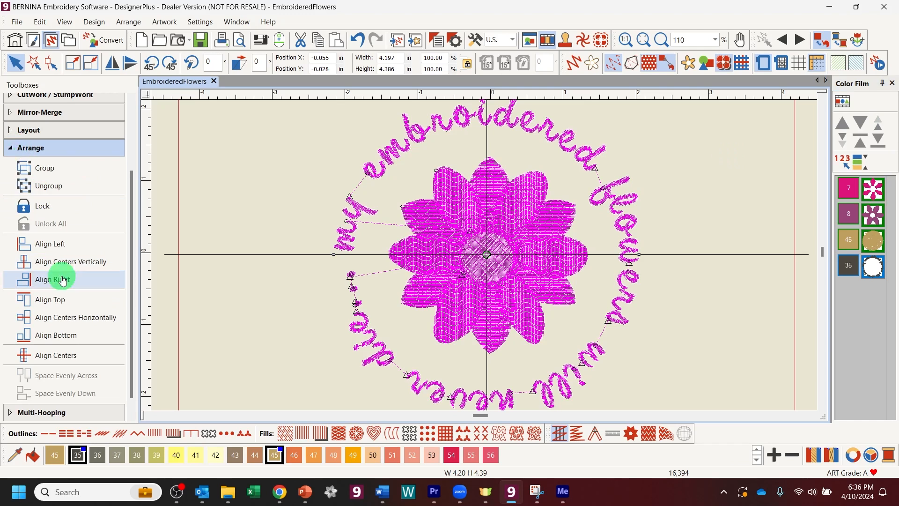
pyautogui.click(59, 357)
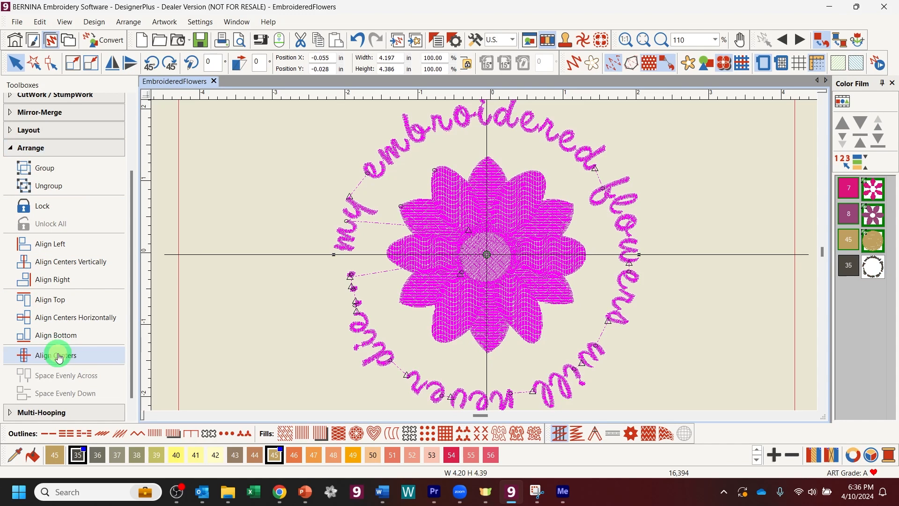
pyautogui.click(727, 229)
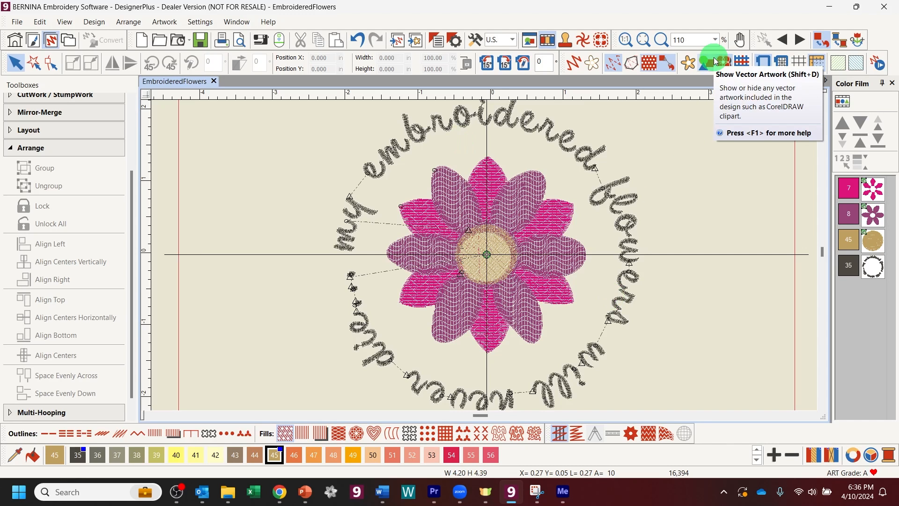
# Step: Zoom out and change the hoop to the BERNINA Small Clamp Hoop, 6.5" x 6.5"
pyautogui.hotkey('shift', 'z')
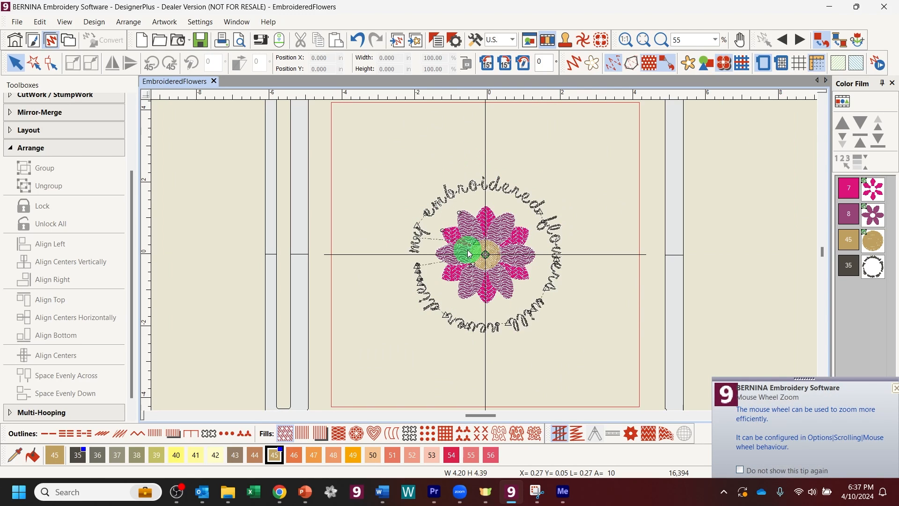
pyautogui.rightClick(765, 66)
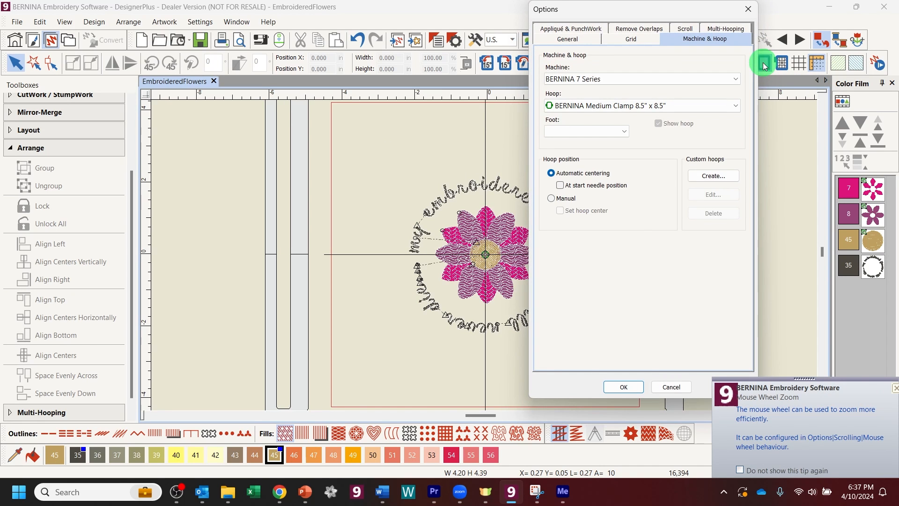
pyautogui.click(719, 108)
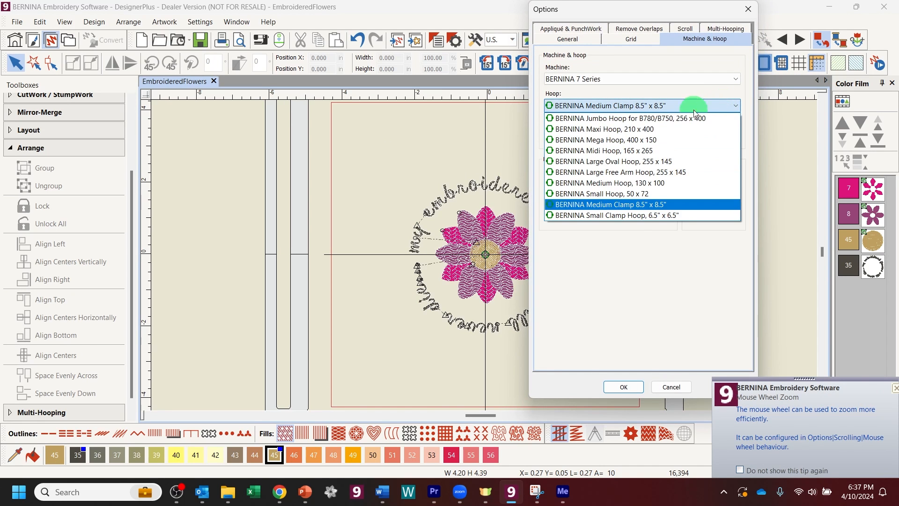
pyautogui.click(654, 214)
pyautogui.click(633, 385)
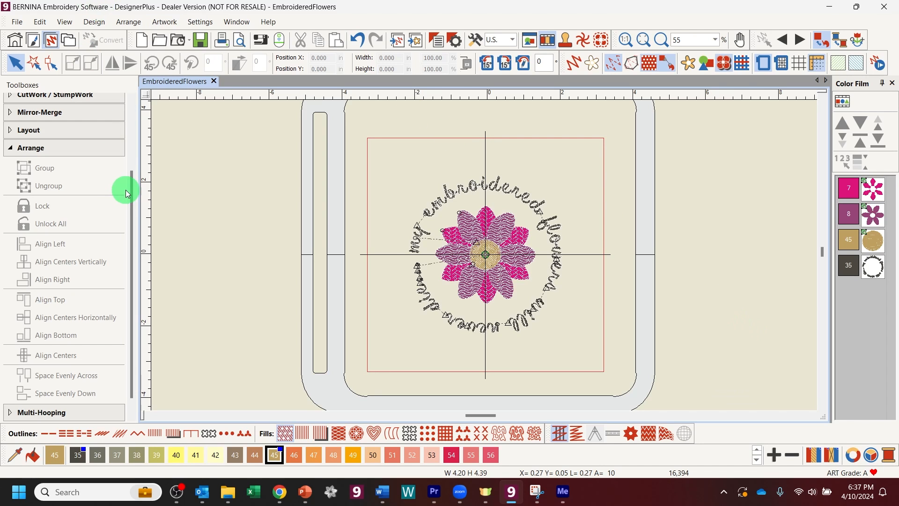
# Step: Pick the Closed Object tool with a running-stitch outline-only setting
pyautogui.moveTo(130, 183); pyautogui.dragTo(137, 104)
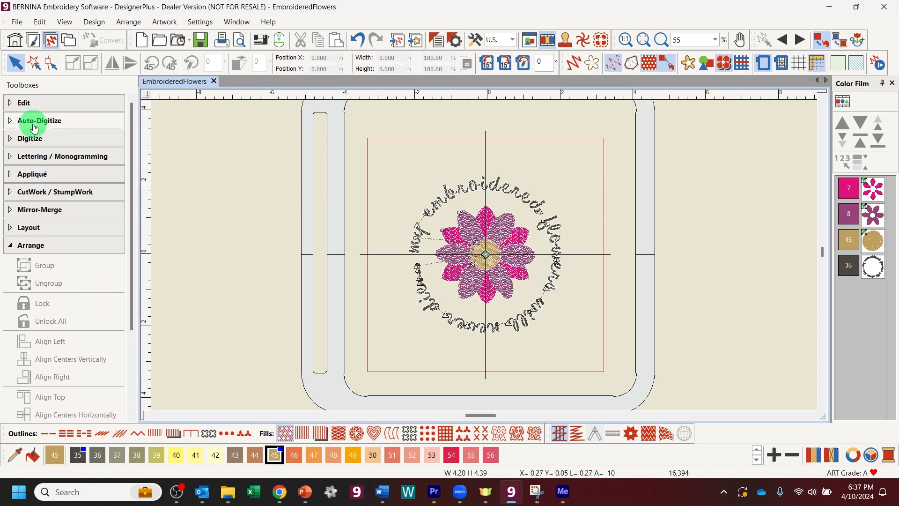
pyautogui.click(30, 141)
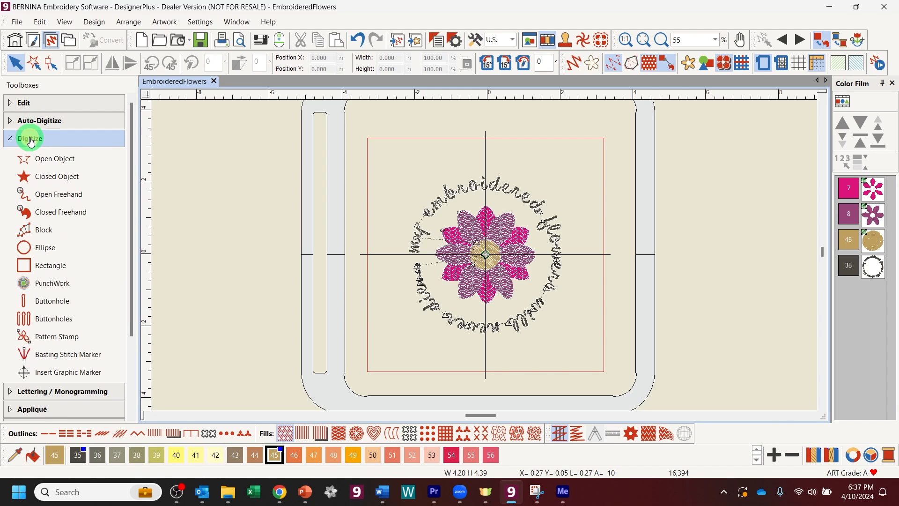
pyautogui.click(33, 169)
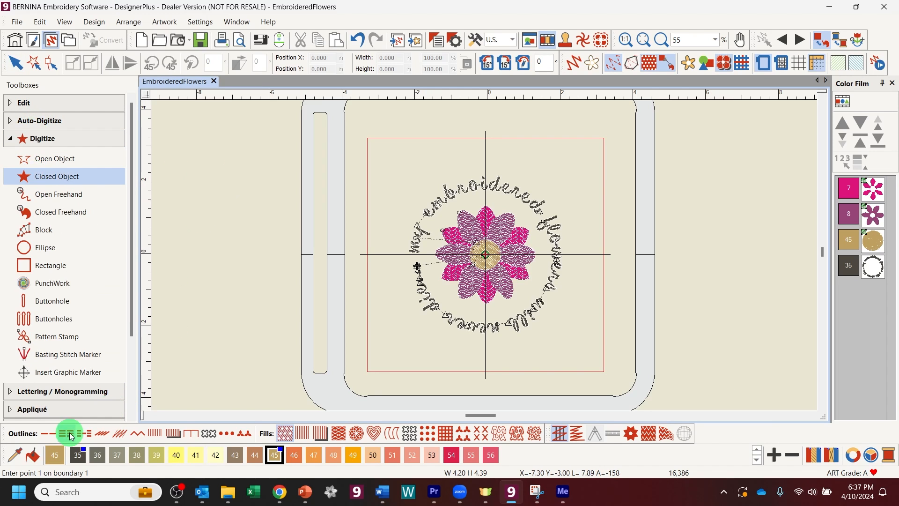
pyautogui.click(47, 433)
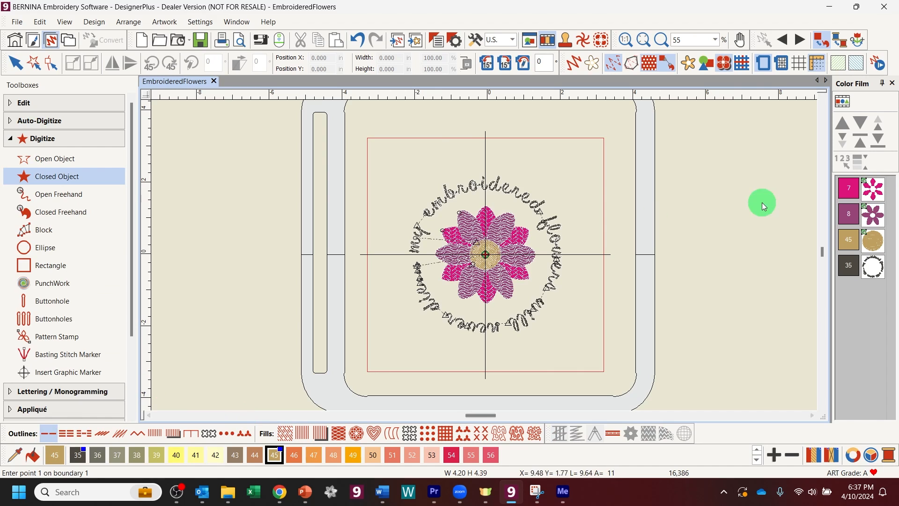
# Step: Digitize a circle of points around the lettering ring, close it, and select everything
pyautogui.click(484, 157)
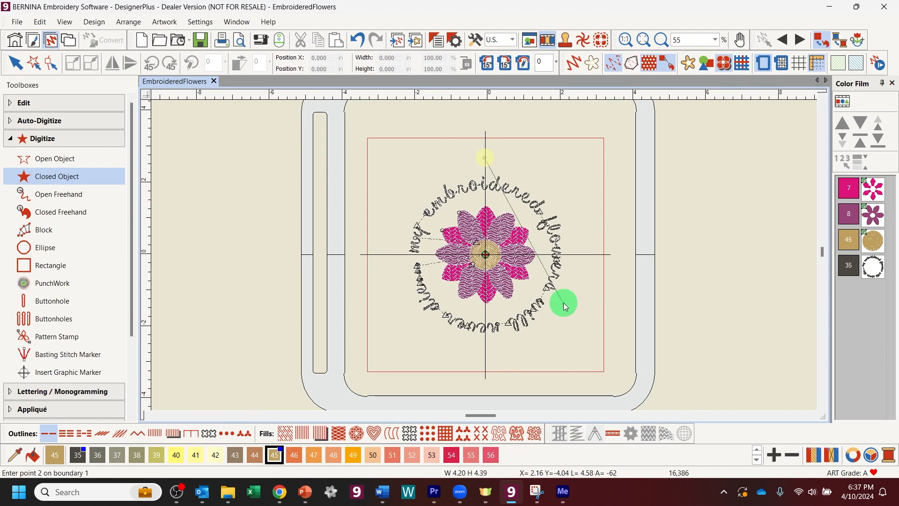
pyautogui.rightClick(577, 306)
pyautogui.rightClick(395, 312)
pyautogui.click(395, 311)
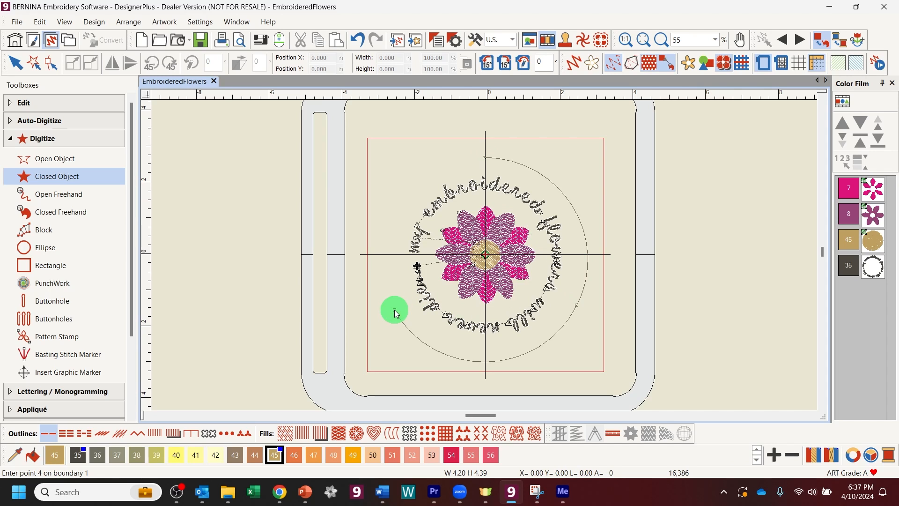
pyautogui.press('Return')
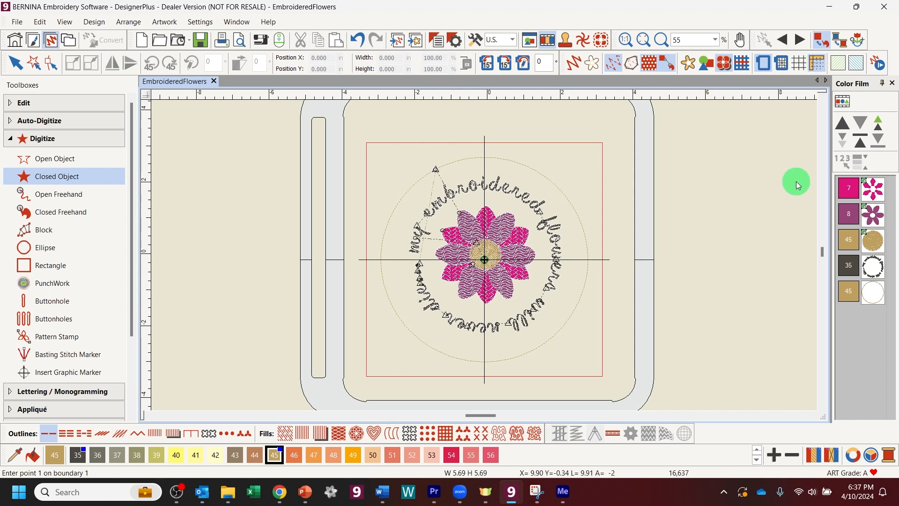
pyautogui.hotkey('ctrl', 'a')
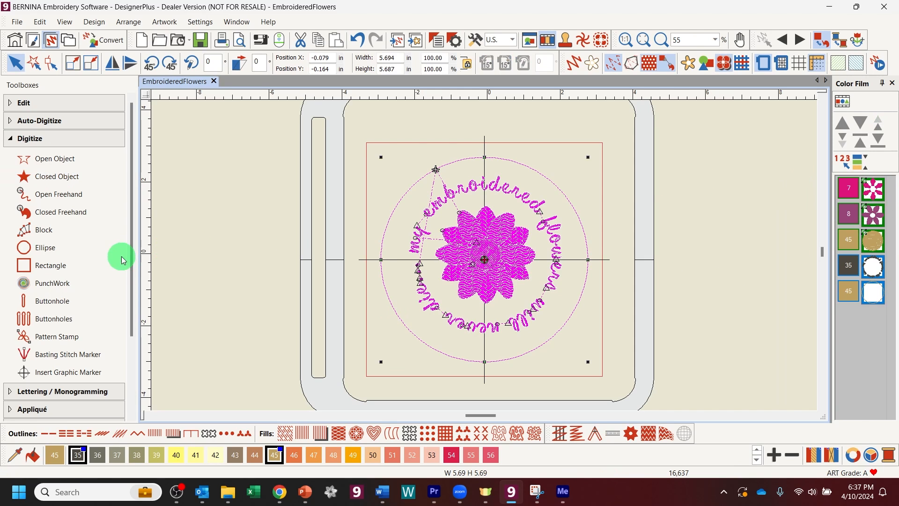
# Step: Align the centres of the flower, lettering and outline circle
pyautogui.scroll(-3, 9, 389)
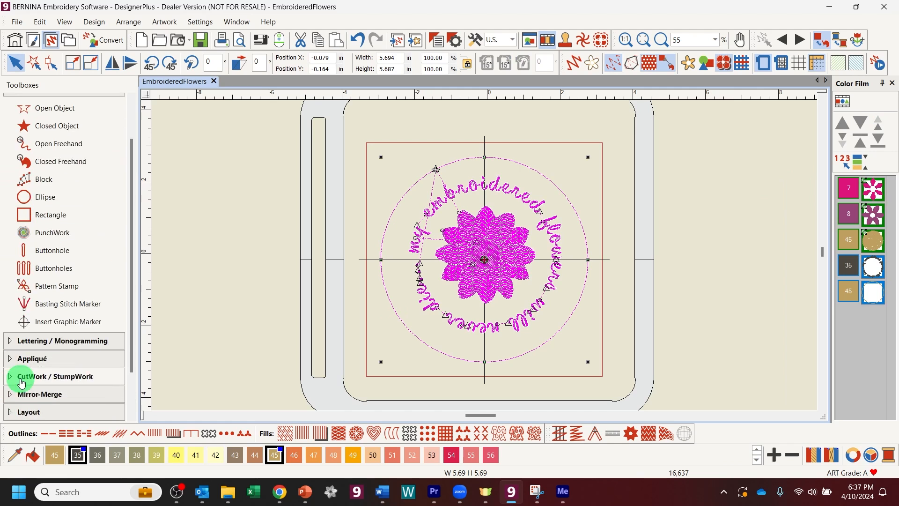
pyautogui.click(36, 397)
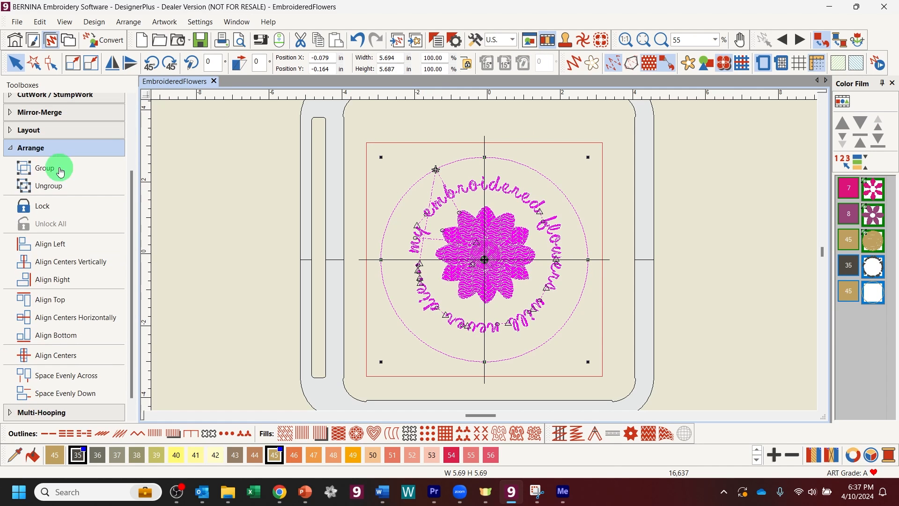
pyautogui.click(47, 355)
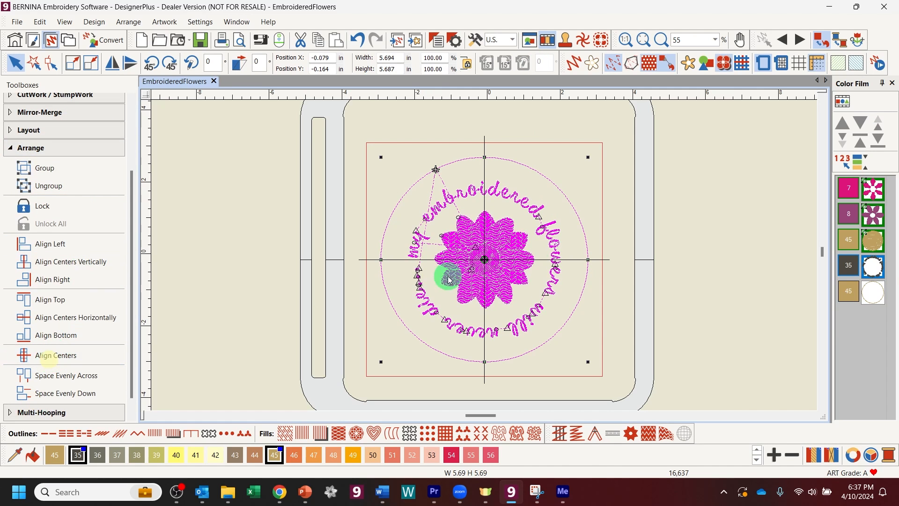
pyautogui.click(688, 233)
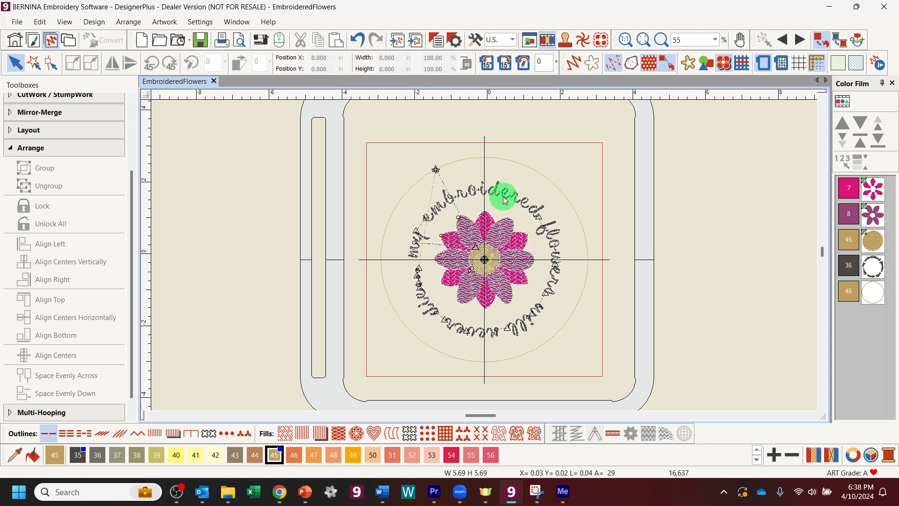
# Step: Select the outline circle and bring up the Appliqué tools
pyautogui.click(445, 163)
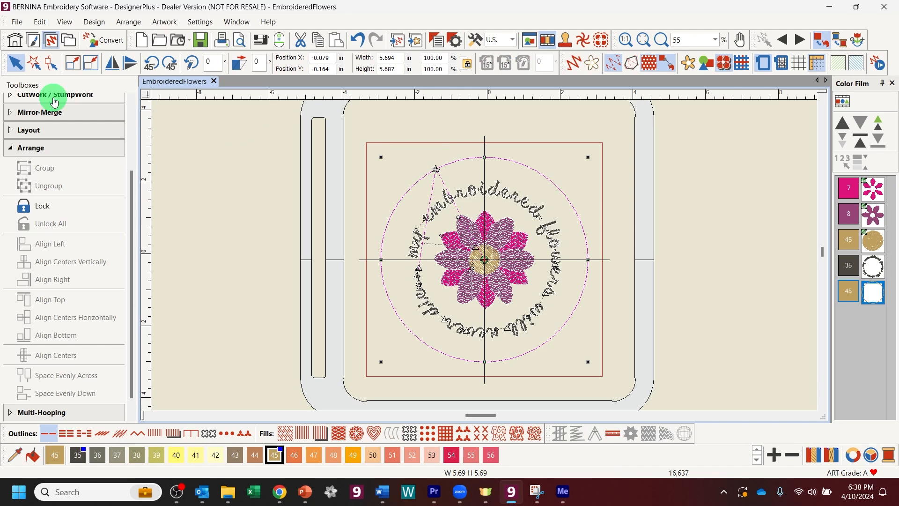
pyautogui.scroll(4, 46, 108)
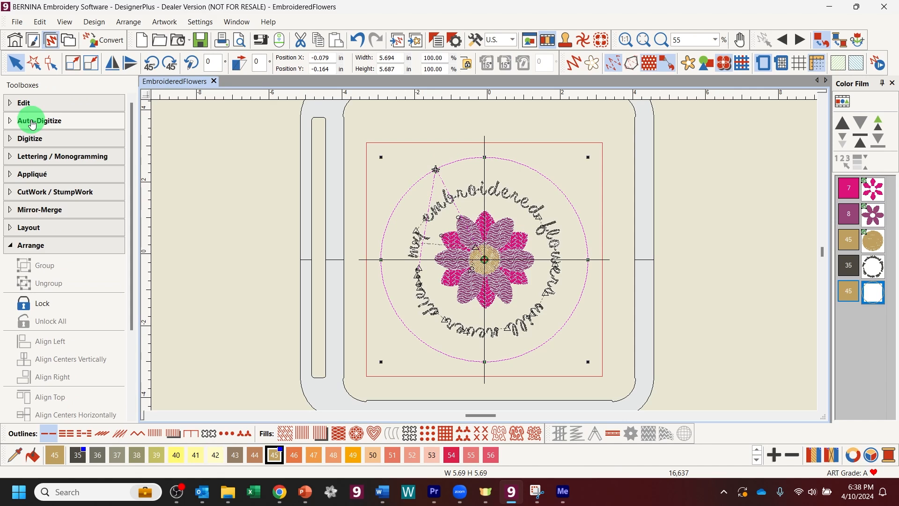
pyautogui.click(33, 174)
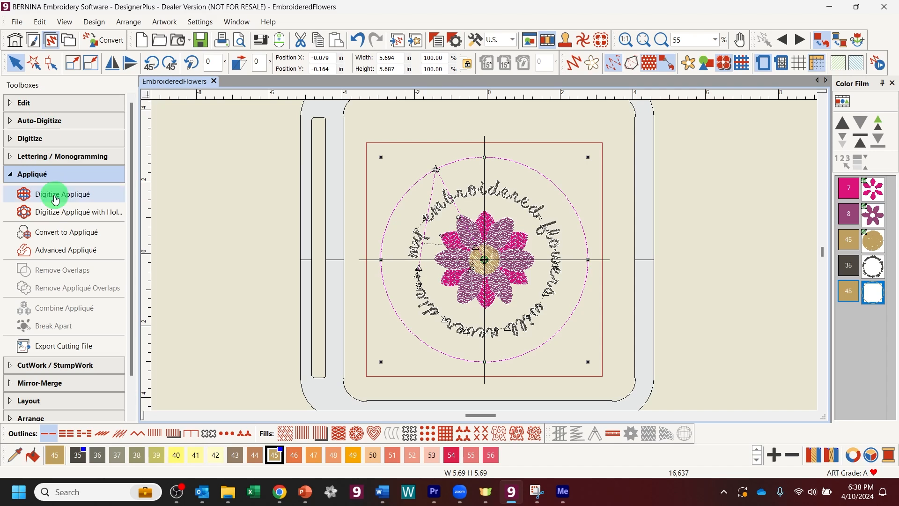
# Step: Convert the outline circle to an appliqué and open the ring's object properties
pyautogui.click(62, 232)
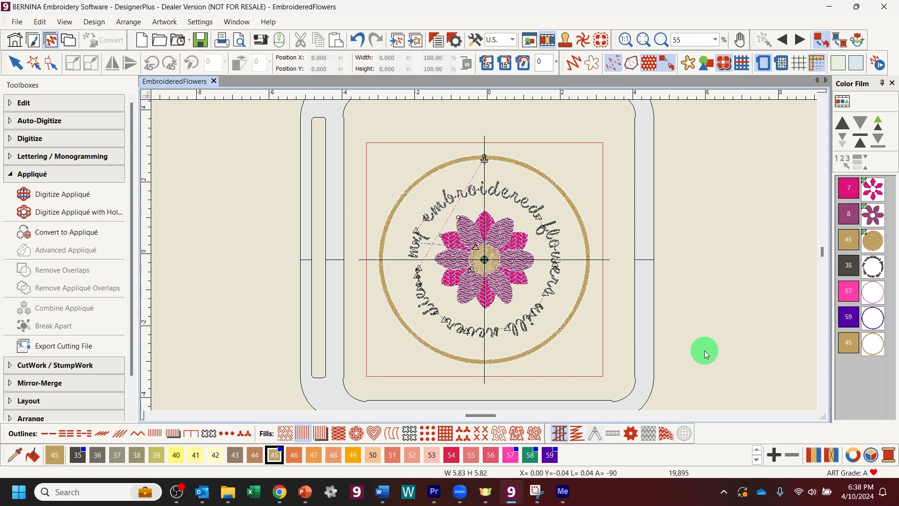
pyautogui.click(885, 345)
pyautogui.click(883, 346)
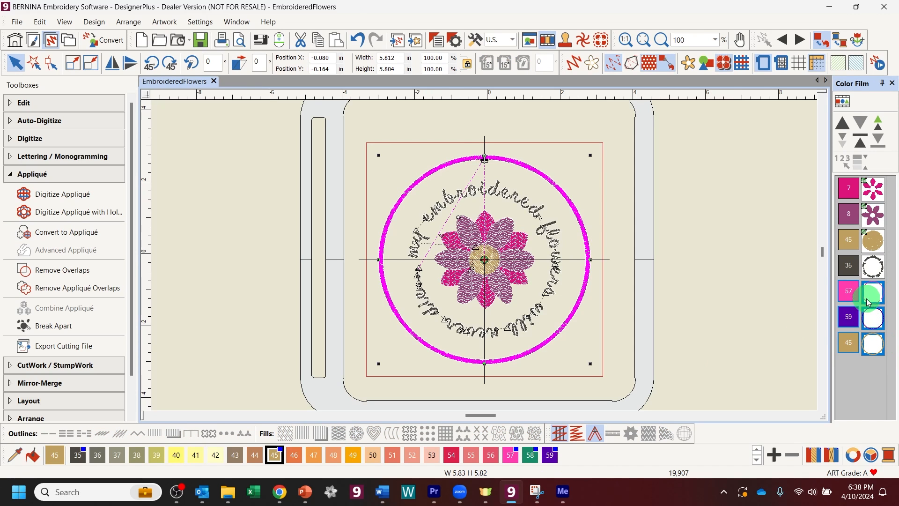
pyautogui.click(436, 40)
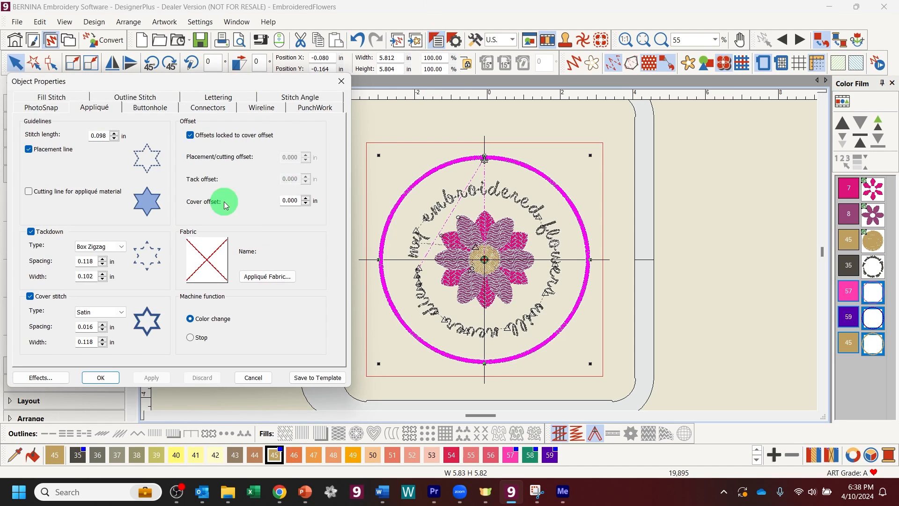
# Step: Turn off tackdown, add a cutting line, and set the cover stitch to Blanket
pyautogui.click(31, 232)
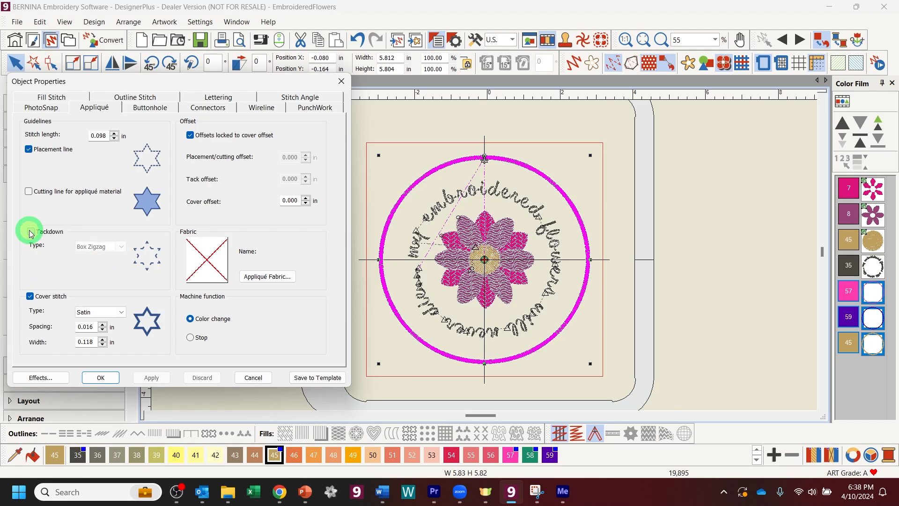
pyautogui.click(29, 193)
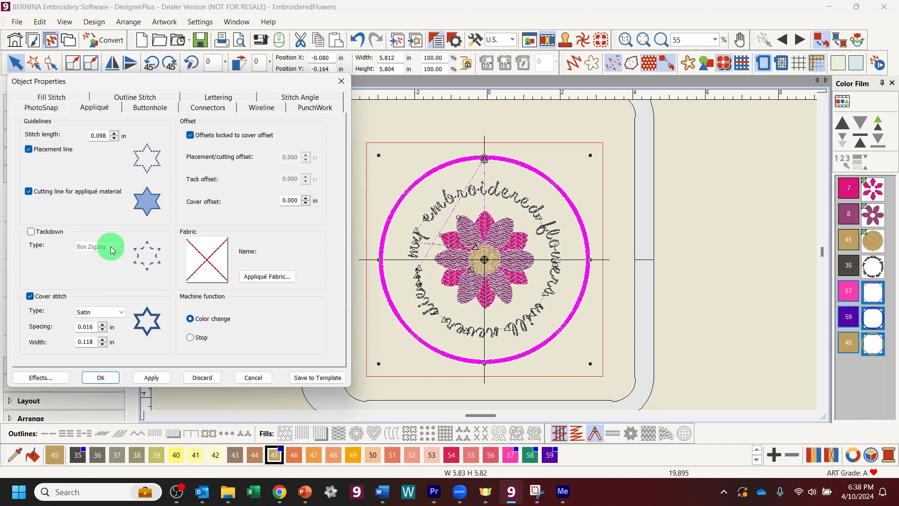
pyautogui.click(123, 313)
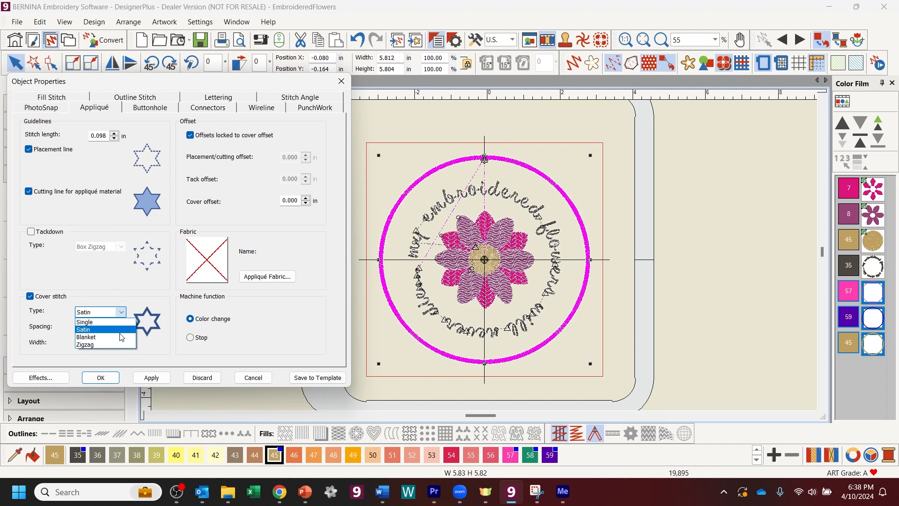
pyautogui.click(121, 338)
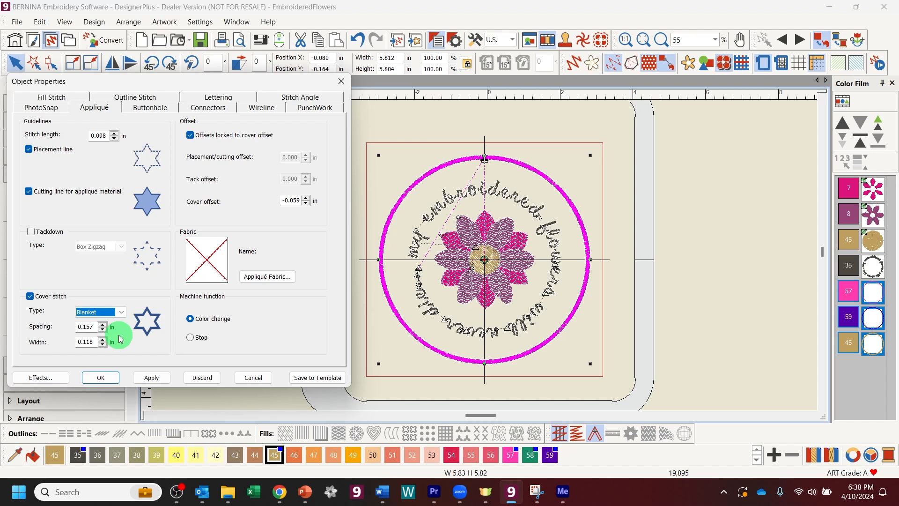
pyautogui.click(153, 379)
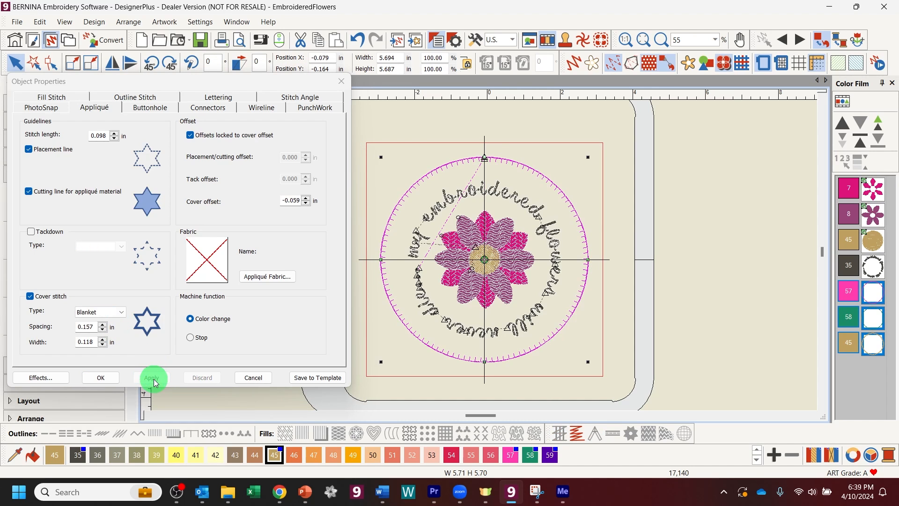
pyautogui.click(115, 378)
# Step: Zoom in on the top of the ring and reselect the appliqué circle objects
pyautogui.click(661, 40)
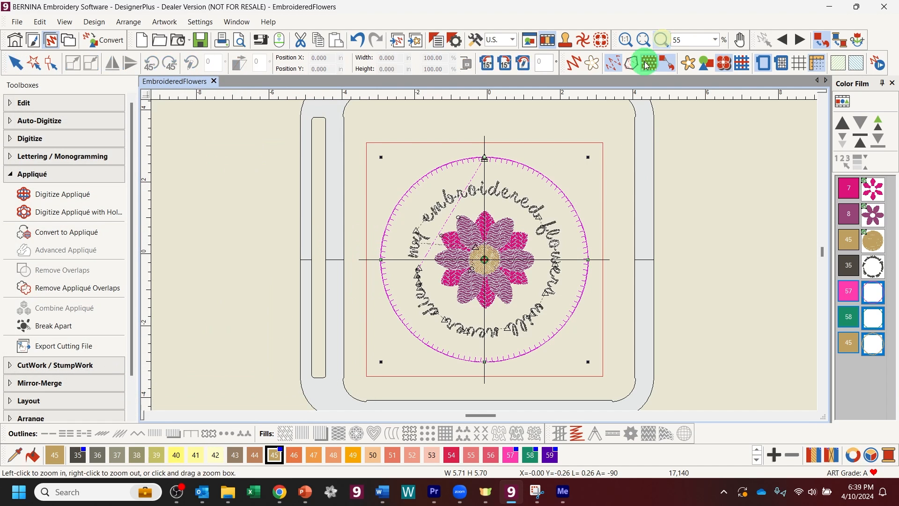
pyautogui.click(601, 235)
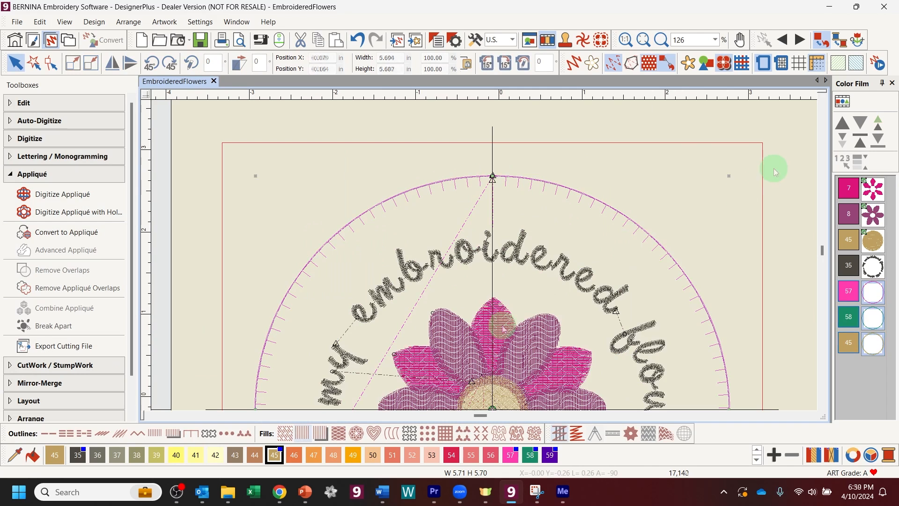
pyautogui.click(772, 168)
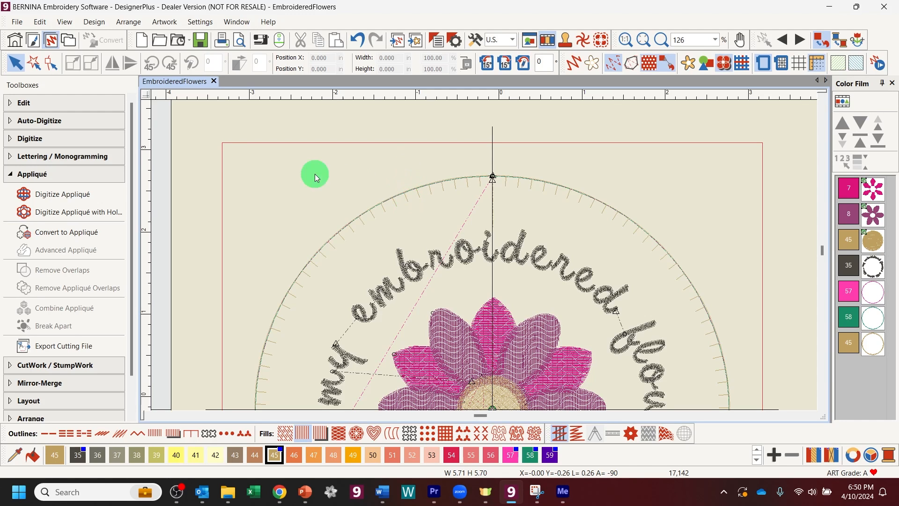
pyautogui.click(873, 344)
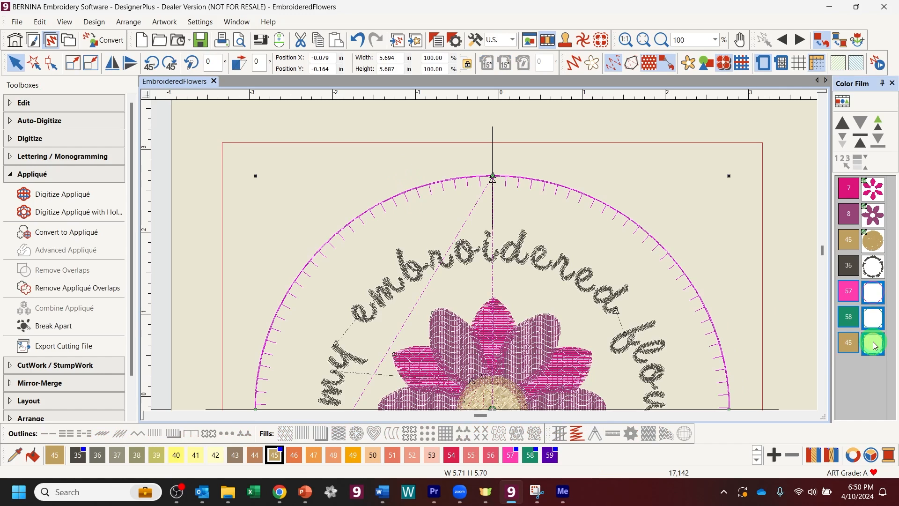
# Step: Keep Blanket as the appliqué ring's cover stitch in Object Properties
pyautogui.click(436, 45)
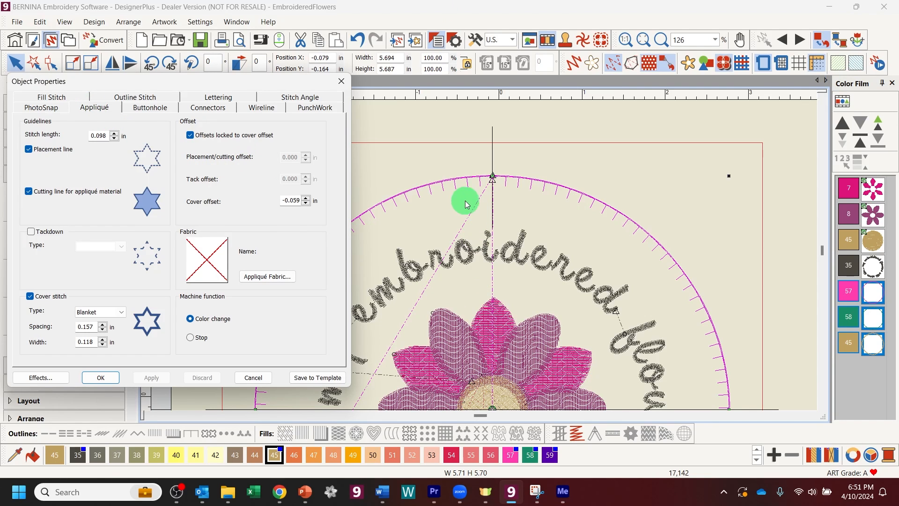
pyautogui.click(121, 313)
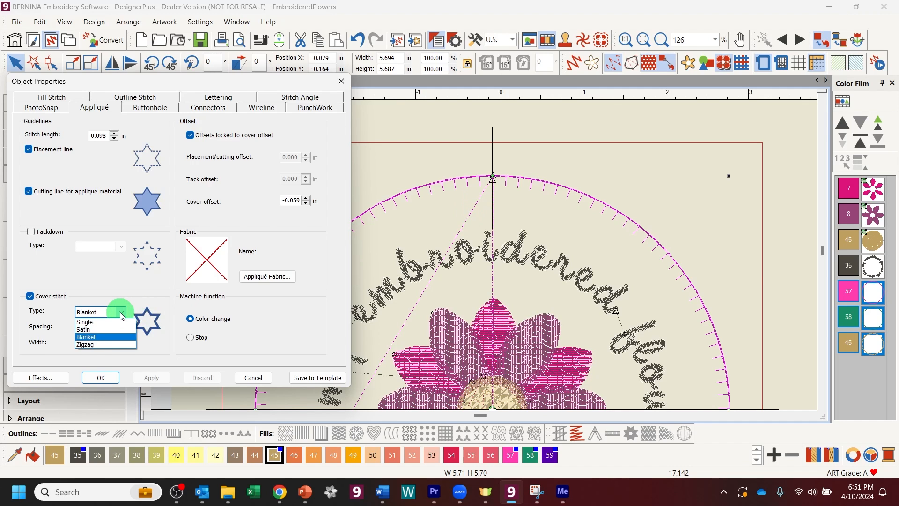
pyautogui.click(120, 314)
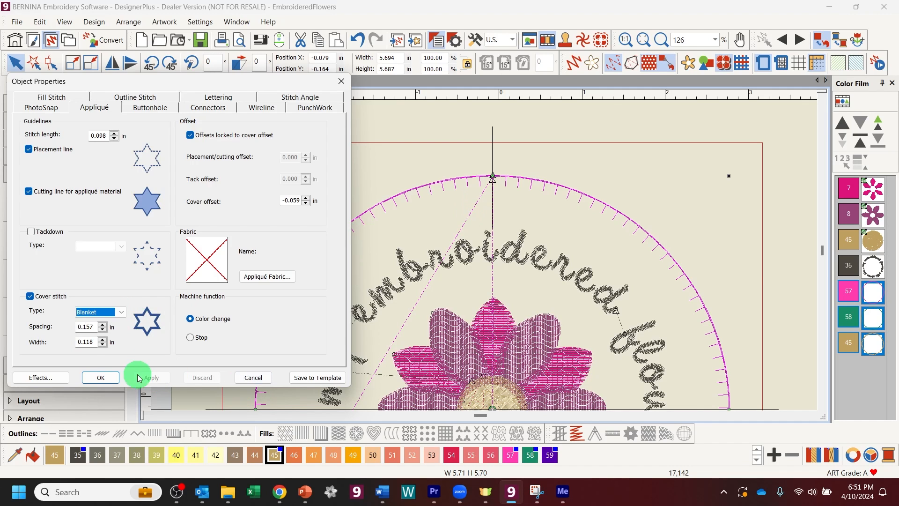
pyautogui.click(100, 377)
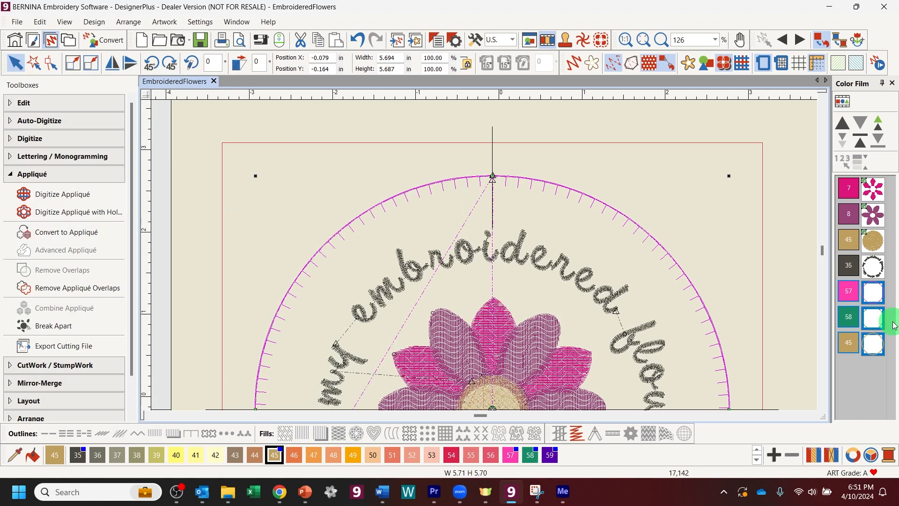
# Step: Break apart the appliqué ring, delete its colour 45 circle, then select the colour 58 circle
pyautogui.click(67, 328)
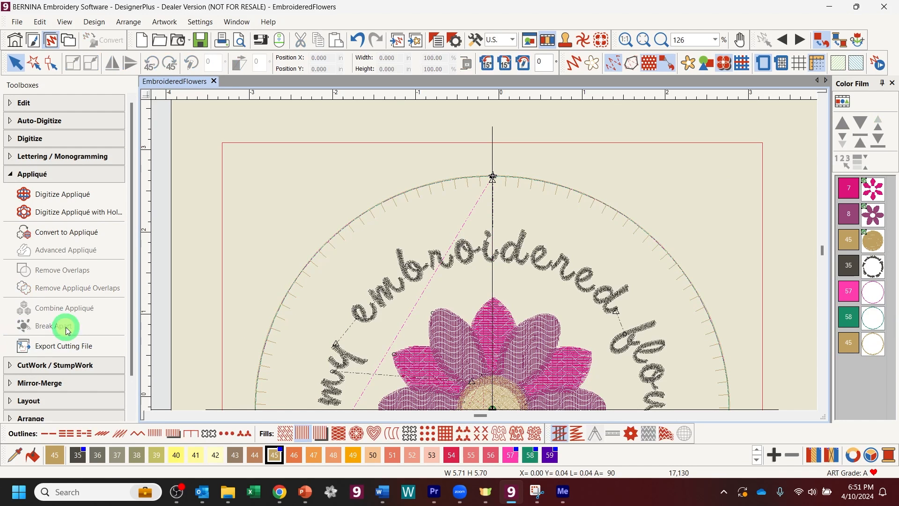
pyautogui.click(874, 303)
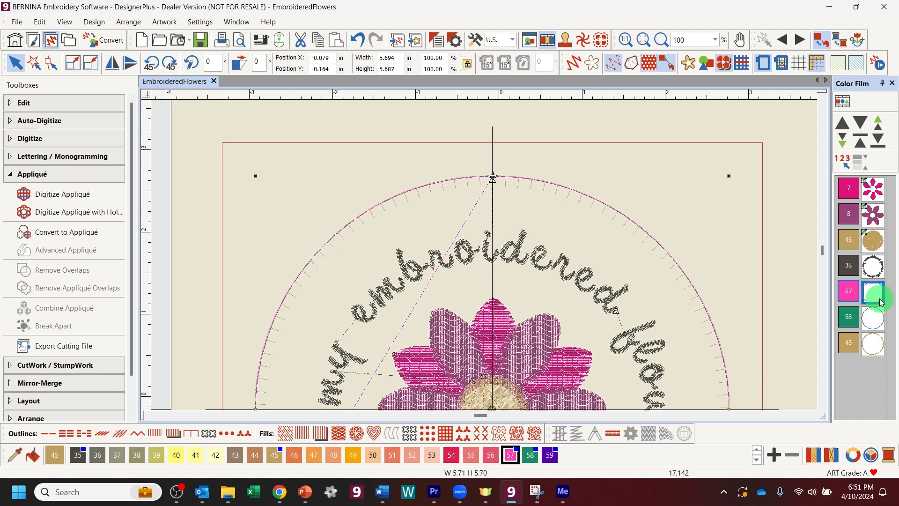
pyautogui.click(873, 318)
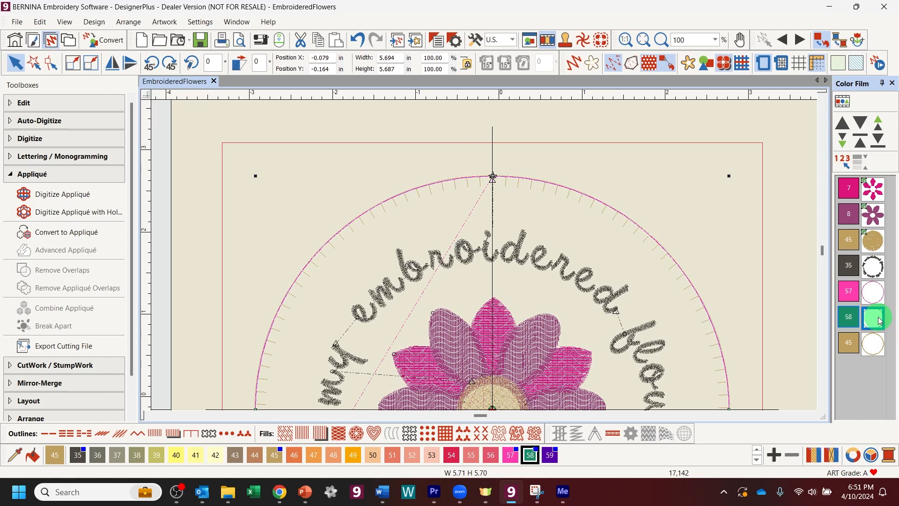
pyautogui.click(874, 341)
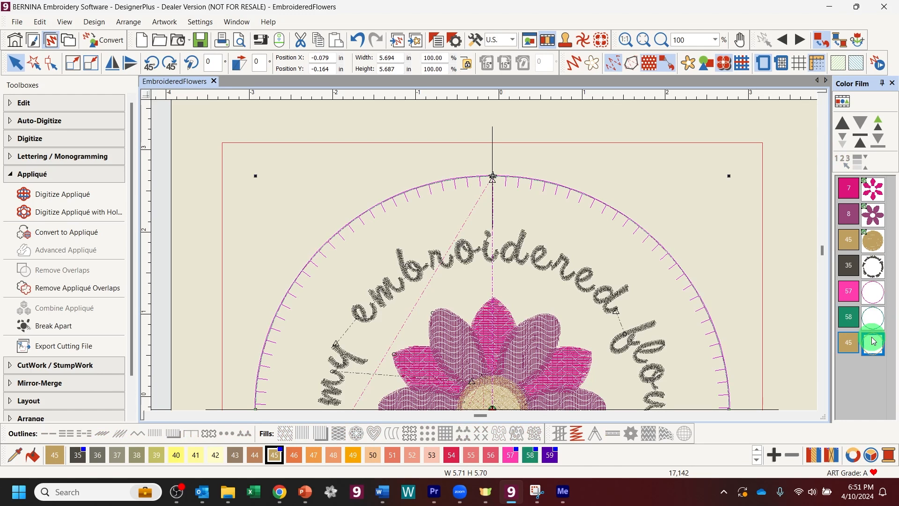
pyautogui.press('Delete')
pyautogui.press('0')
pyautogui.click(875, 312)
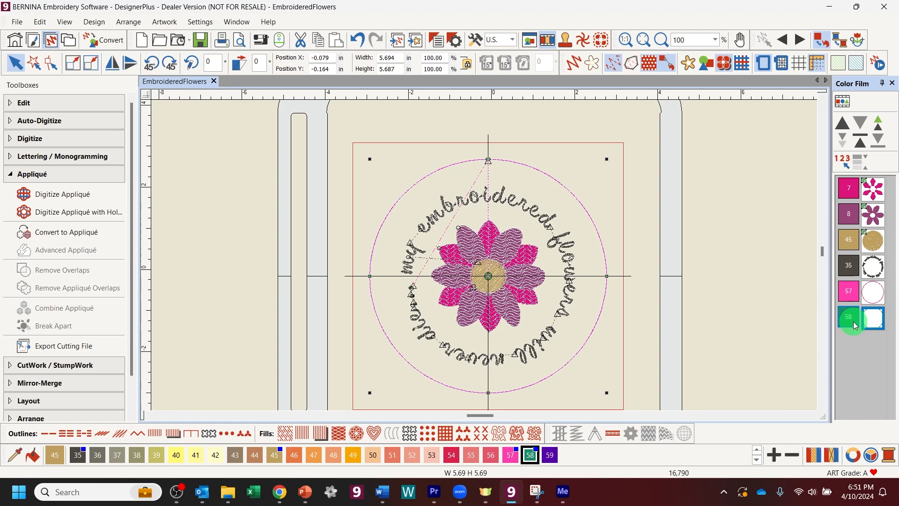
# Step: Give the colour 58 circle a Blanket outline, accepting the stitch-width warning, and zoom in
pyautogui.click(186, 438)
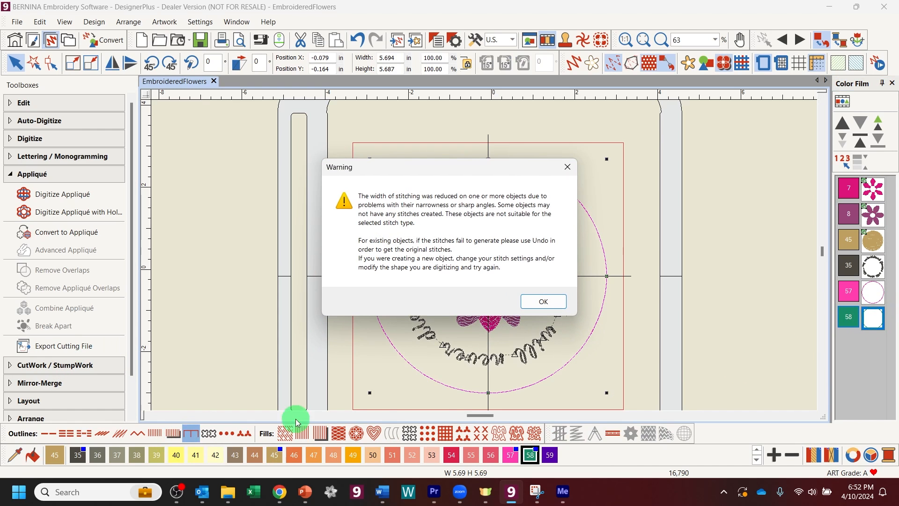
pyautogui.click(543, 302)
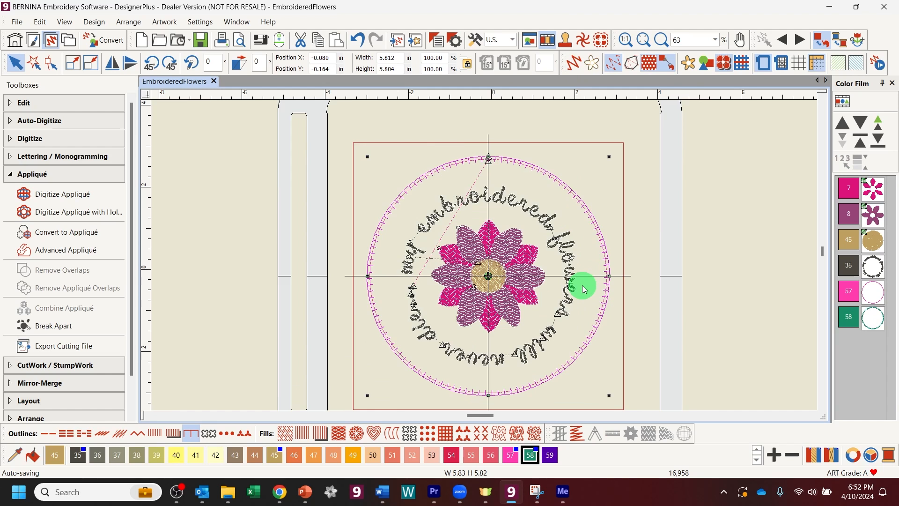
pyautogui.press('z')
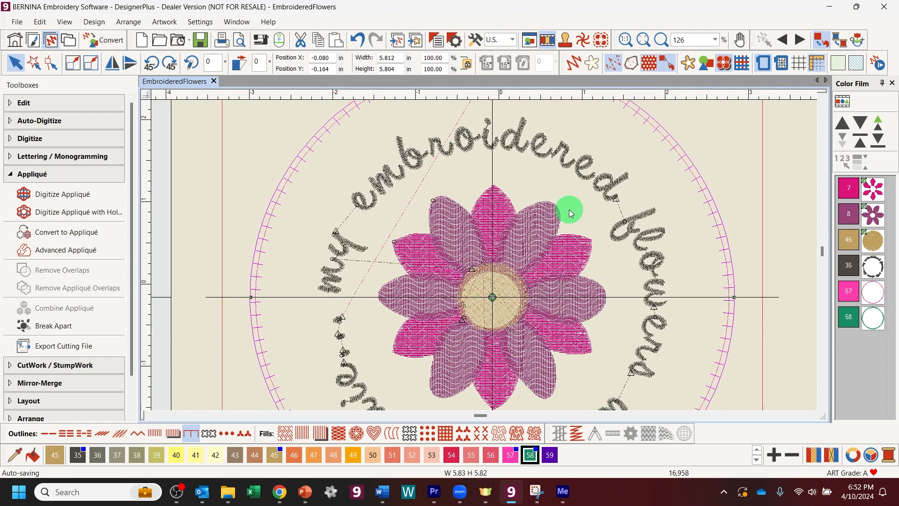
pyautogui.scroll(2, 569, 214)
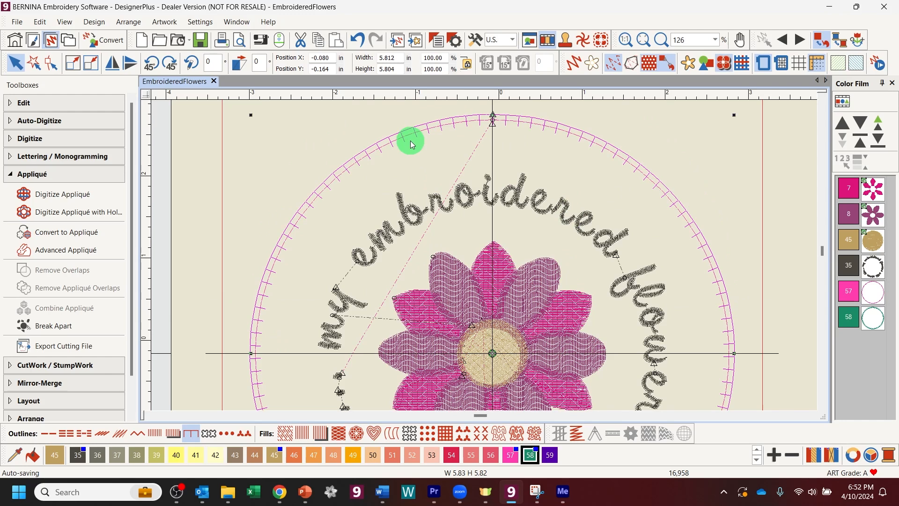
# Step: Set the circle's blanket outline to Inverse orientation with Center position, applying each change
pyautogui.click(439, 42)
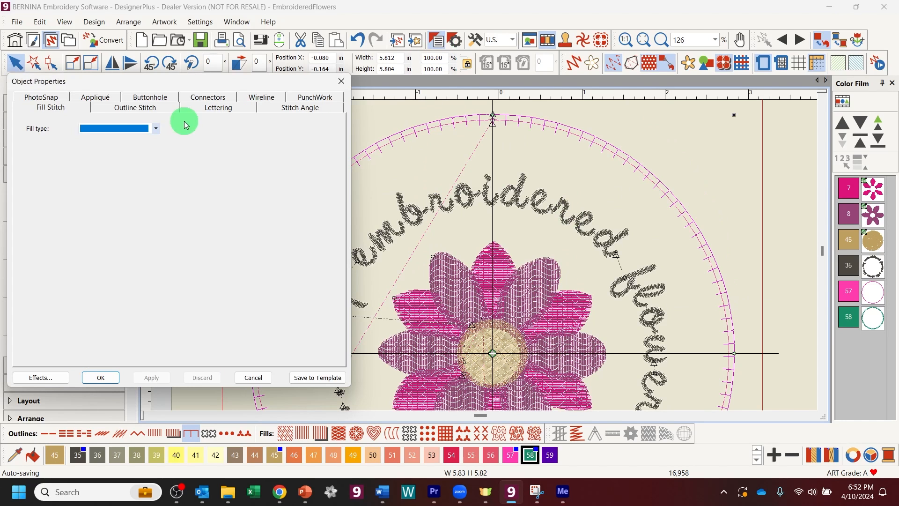
pyautogui.click(124, 108)
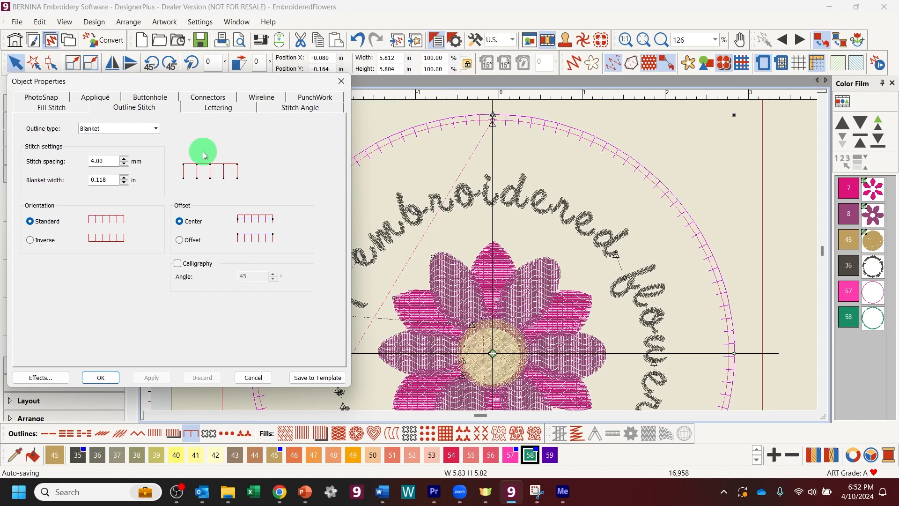
pyautogui.click(30, 241)
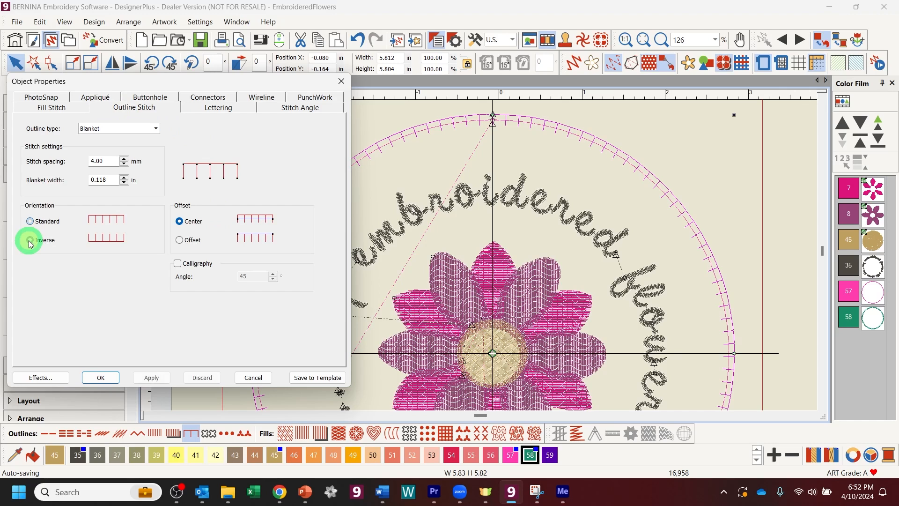
pyautogui.click(149, 378)
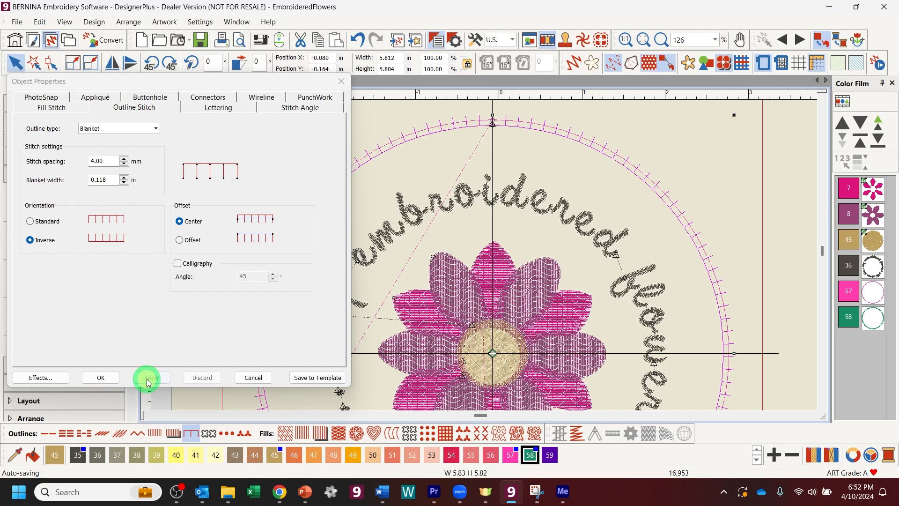
pyautogui.click(181, 247)
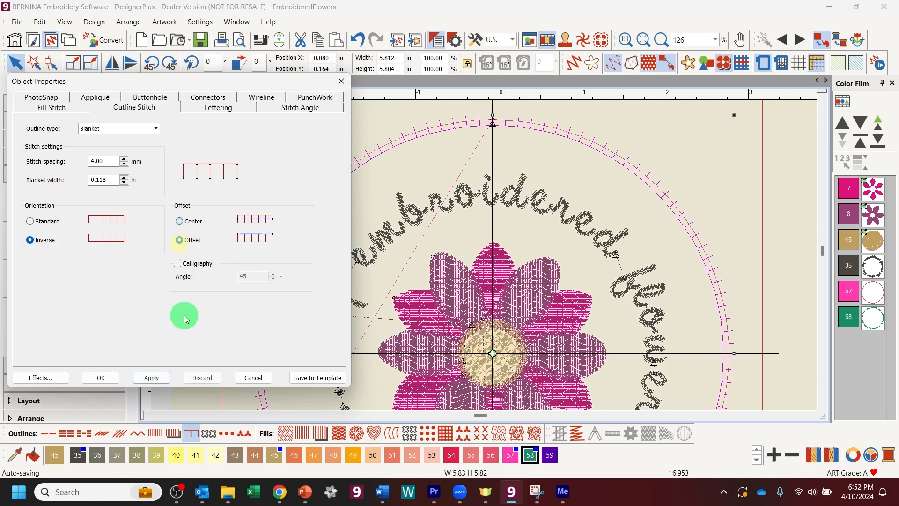
pyautogui.click(159, 377)
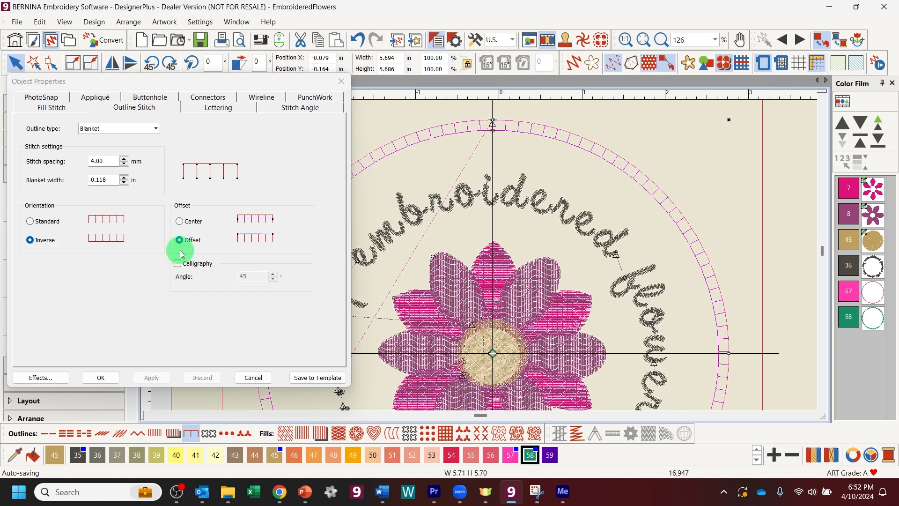
pyautogui.click(179, 221)
pyautogui.click(140, 372)
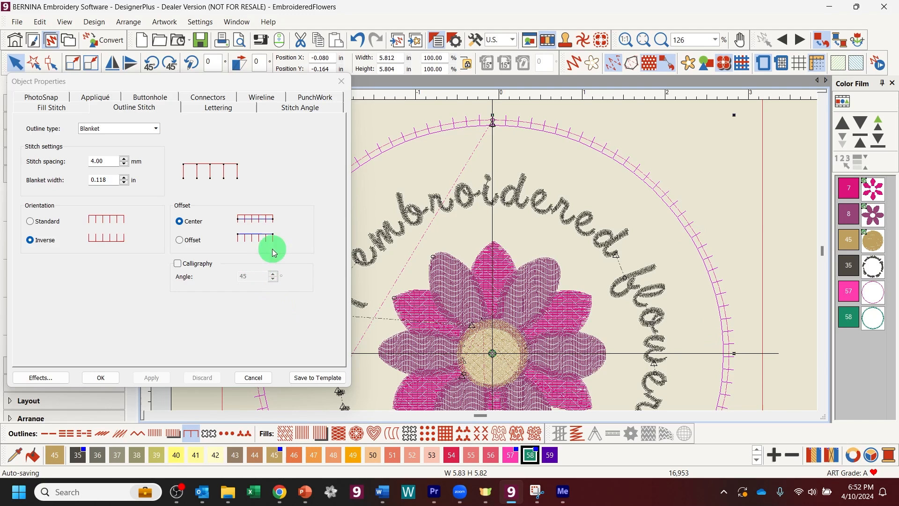
pyautogui.click(109, 381)
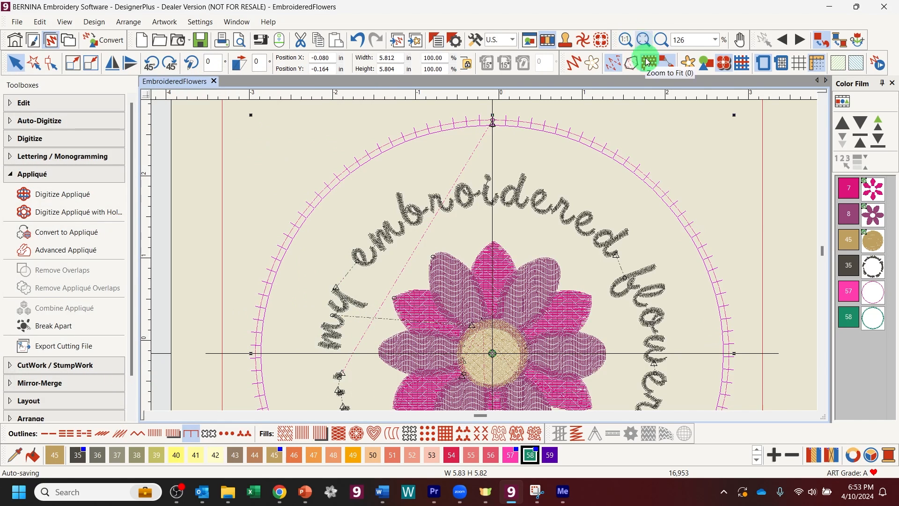
# Step: Zoom to fit the whole design and deselect the outline circle
pyautogui.click(643, 39)
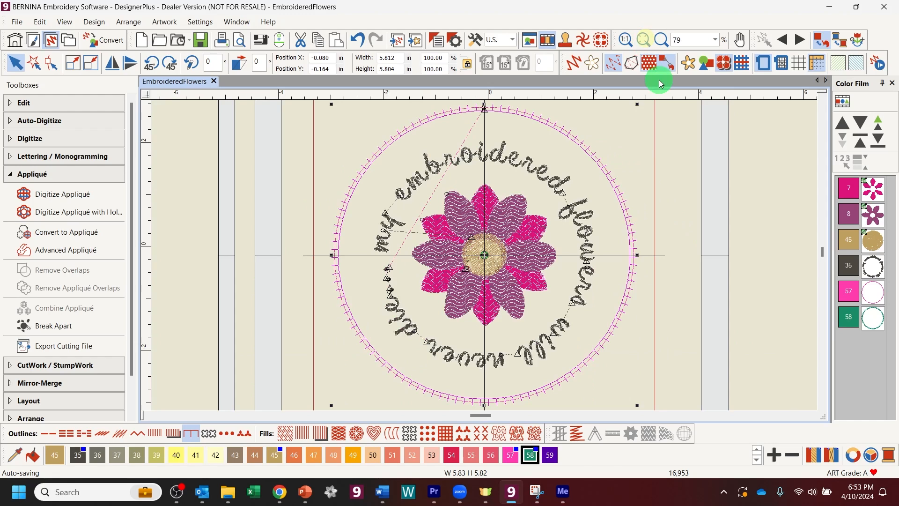
pyautogui.click(739, 161)
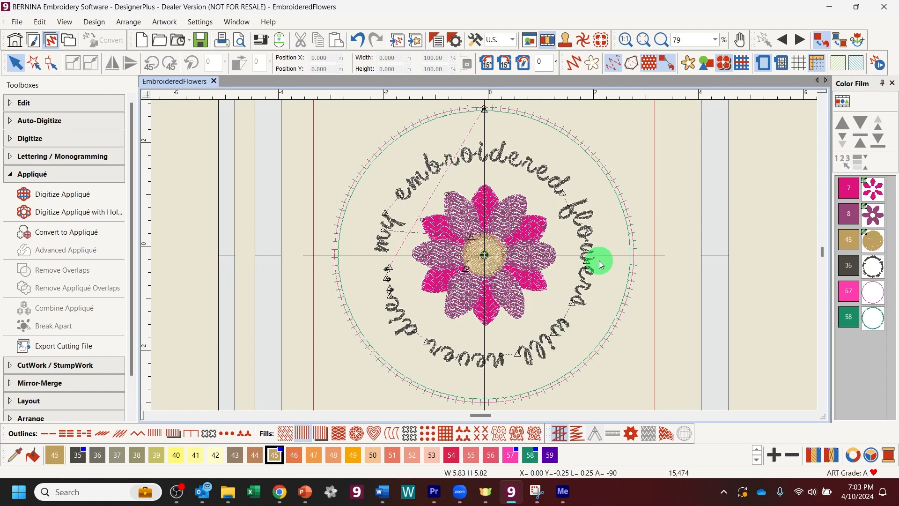
# Step: Zoom in on the flower and select the colour 8 petals in the Color Film, ending in plain stitch view
pyautogui.click(497, 248)
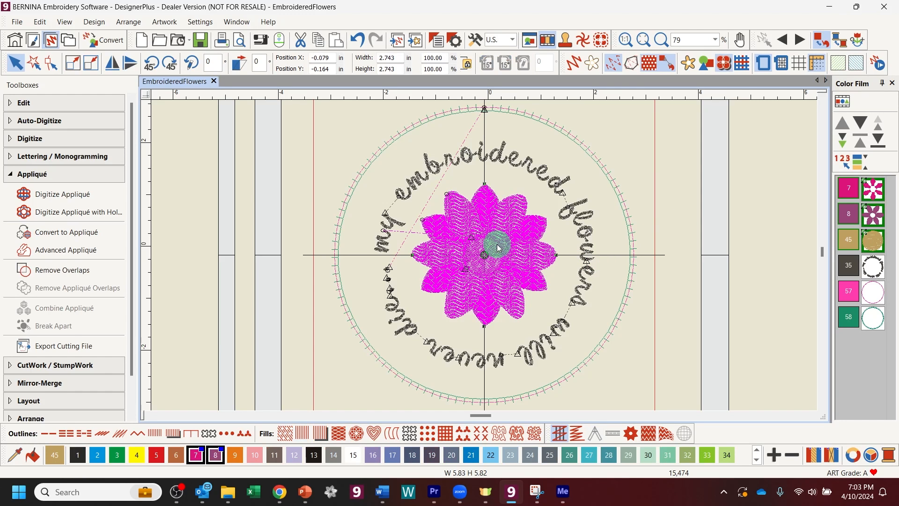
pyautogui.press('Escape')
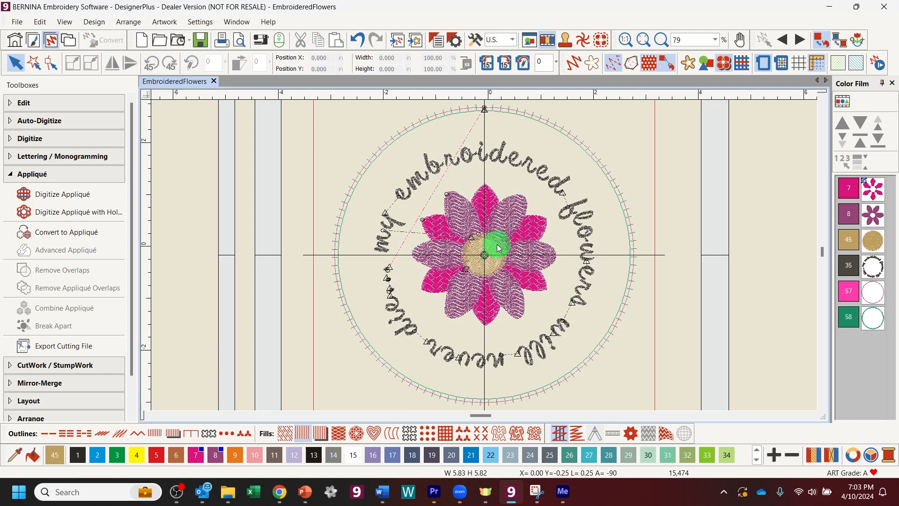
pyautogui.press('z')
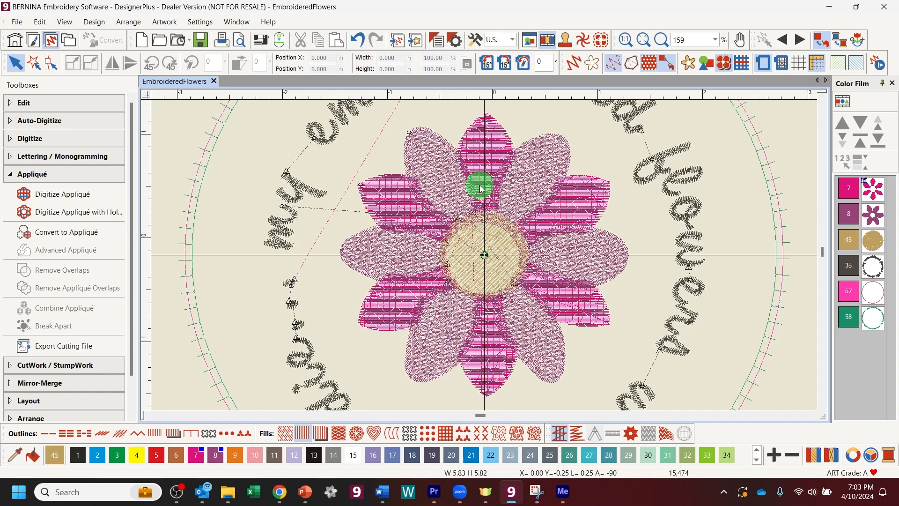
pyautogui.hotkey('ctrl', 't')
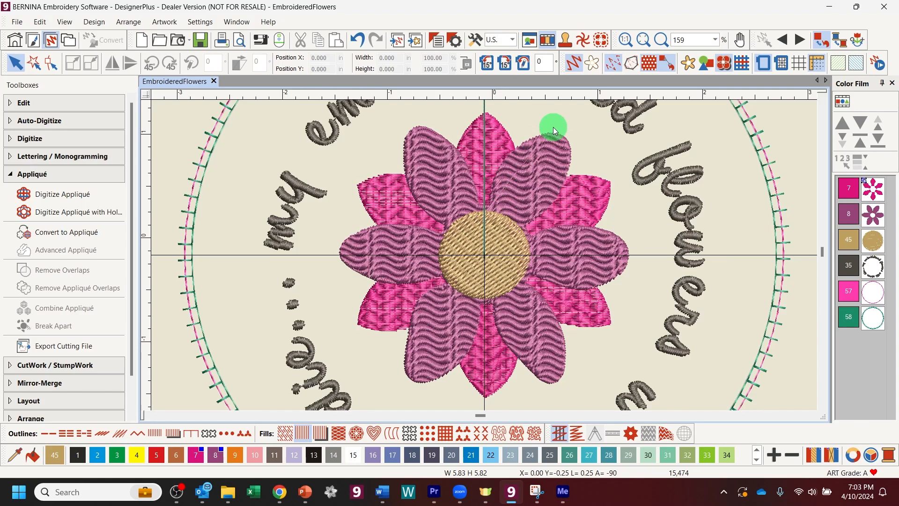
pyautogui.click(873, 214)
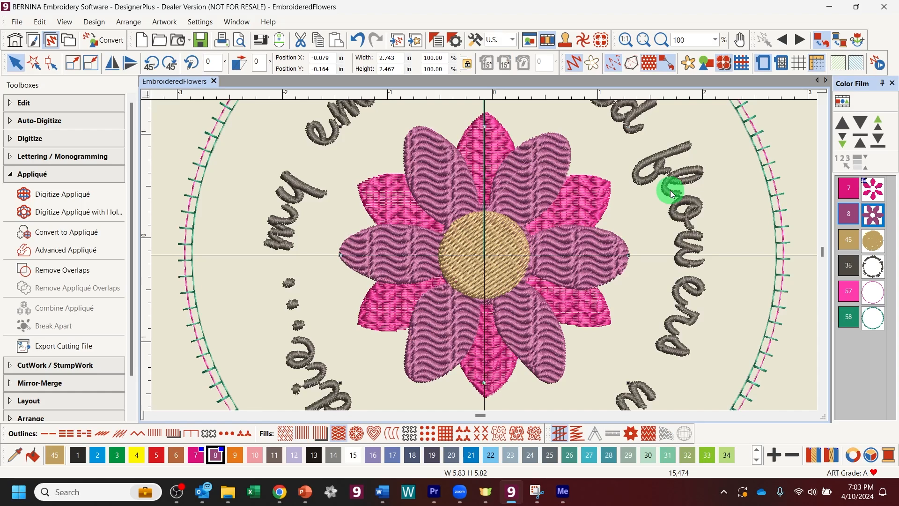
pyautogui.click(579, 68)
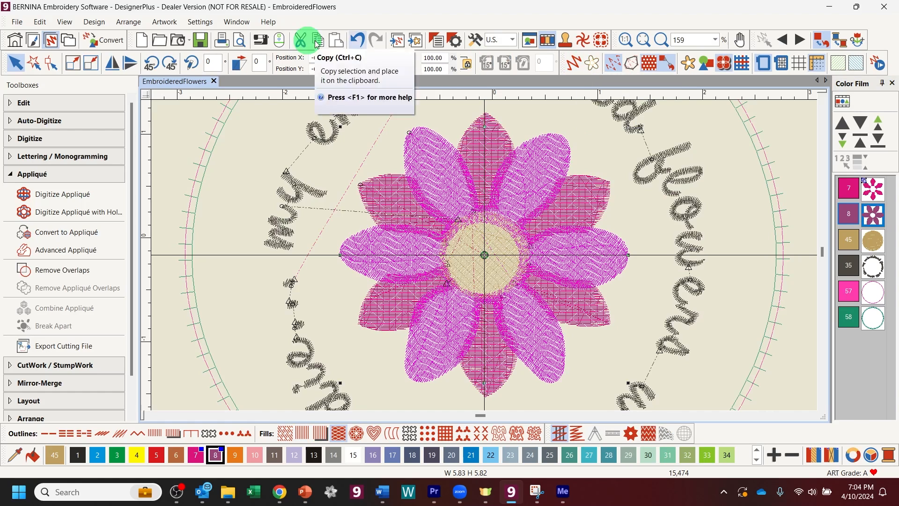
# Step: Reshape the colour 8 petals to a stitch angle of about 51°, then view the fitted design in Artistic View
pyautogui.click(49, 67)
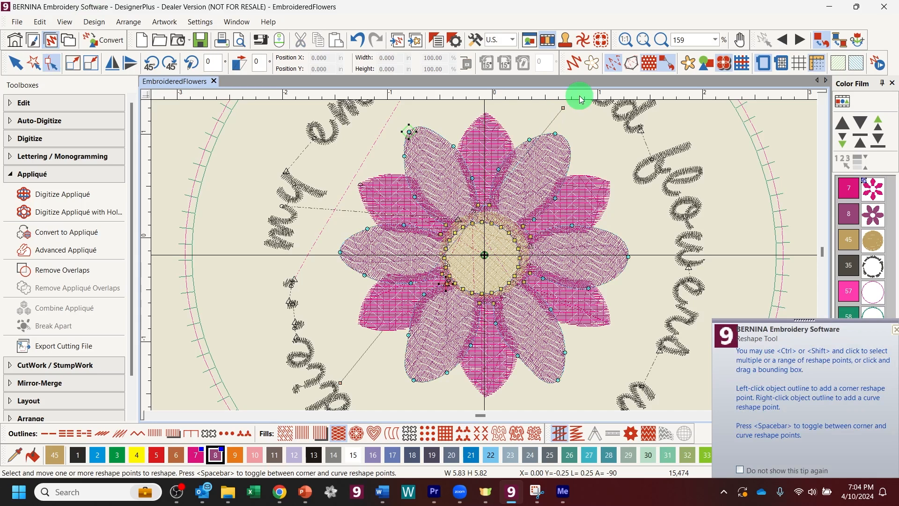
pyautogui.moveTo(563, 108); pyautogui.dragTo(340, 190)
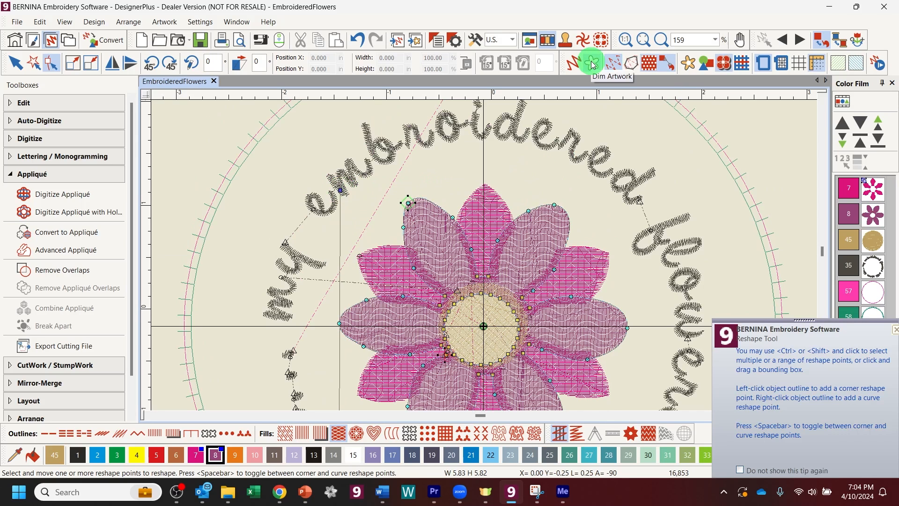
pyautogui.press('t')
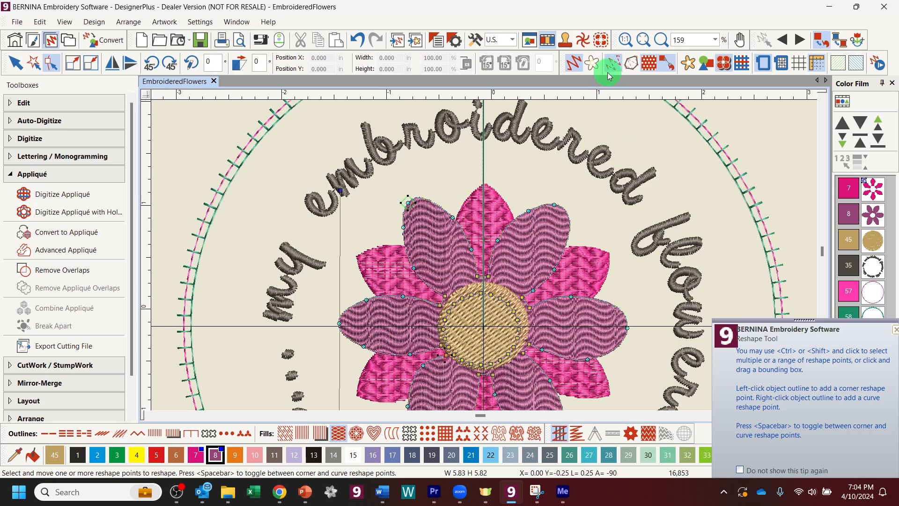
pyautogui.click(646, 42)
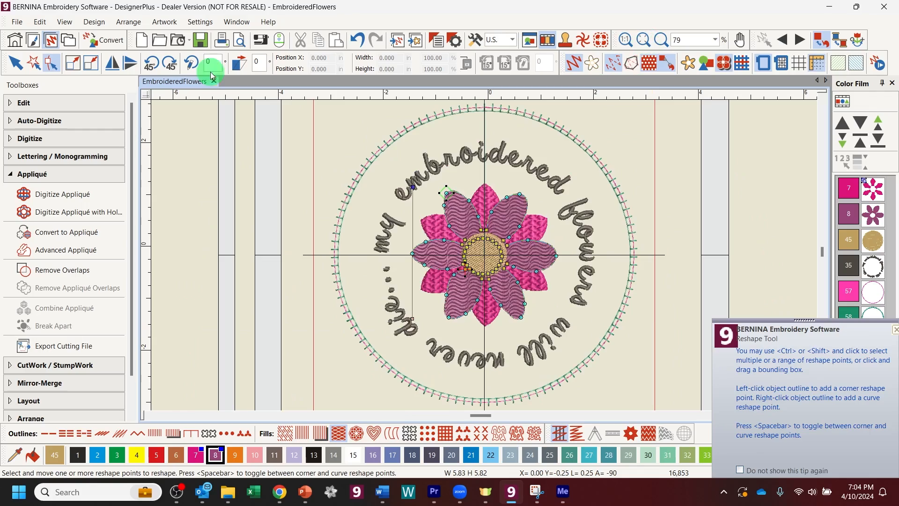
pyautogui.click(80, 75)
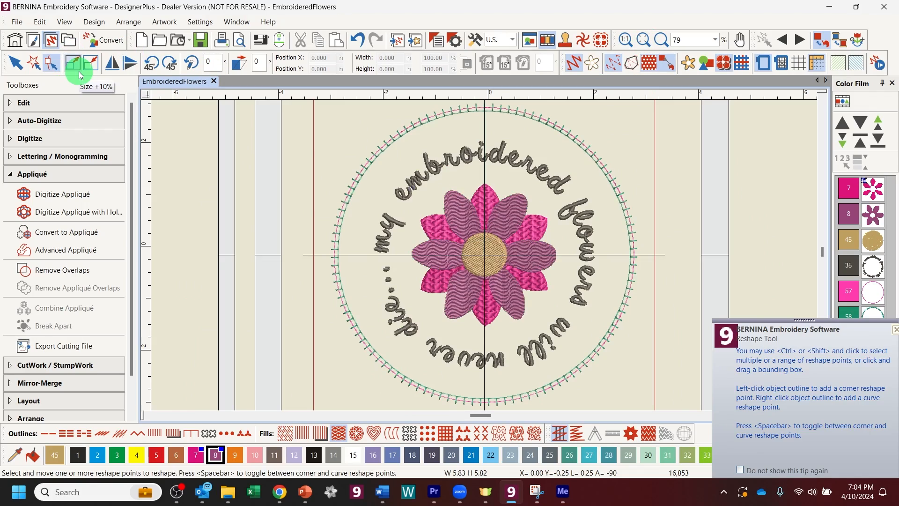
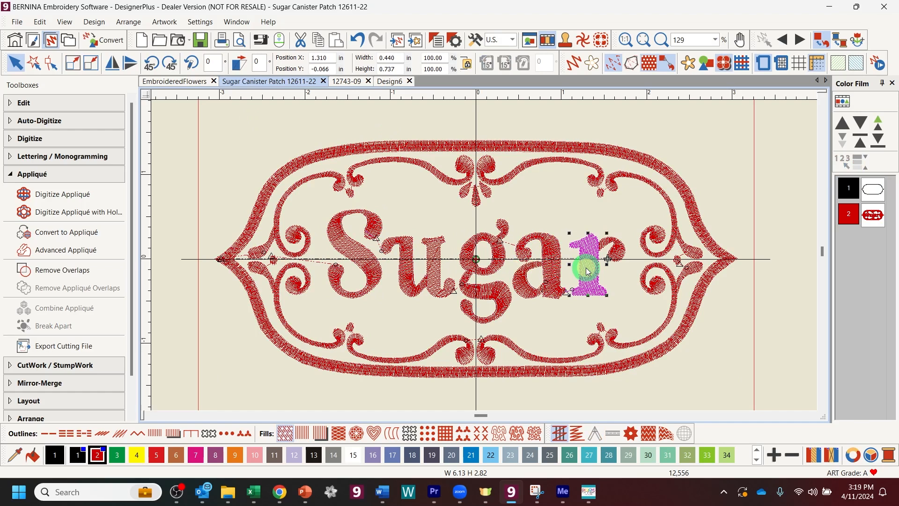
# Step: Delete the S and u letters of the Sugar lettering
pyautogui.doubleClick(369, 270)
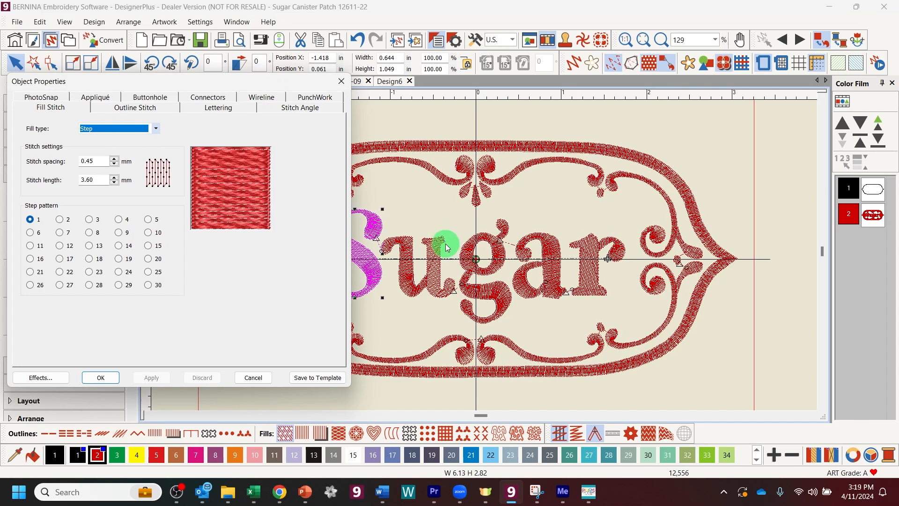
pyautogui.click(343, 82)
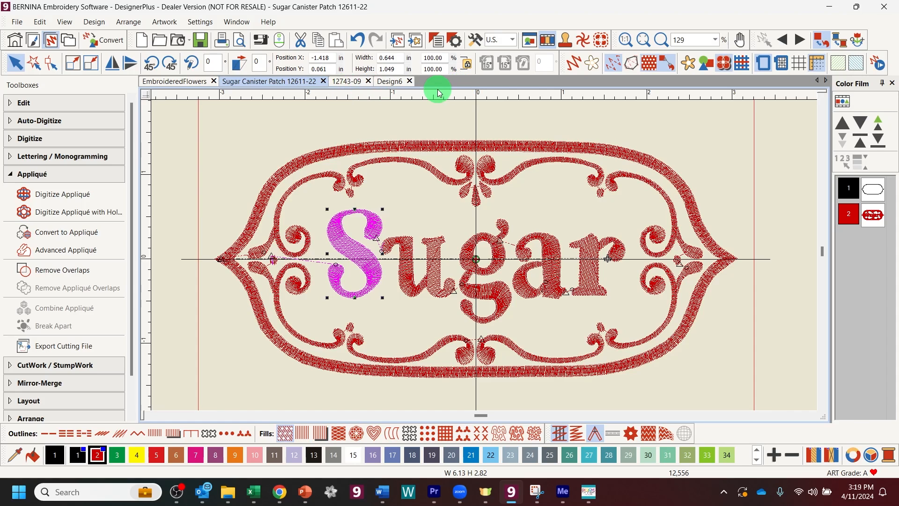
pyautogui.press('Delete')
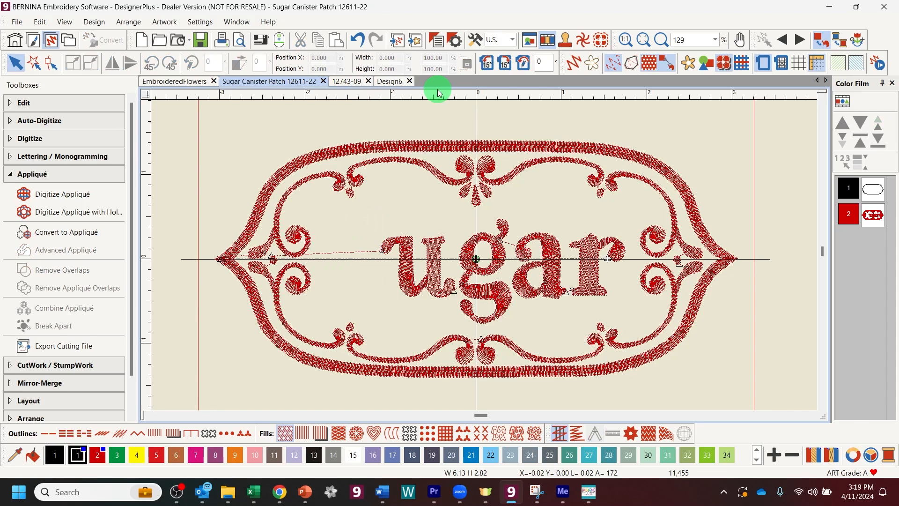
pyautogui.click(402, 254)
pyautogui.press('Delete')
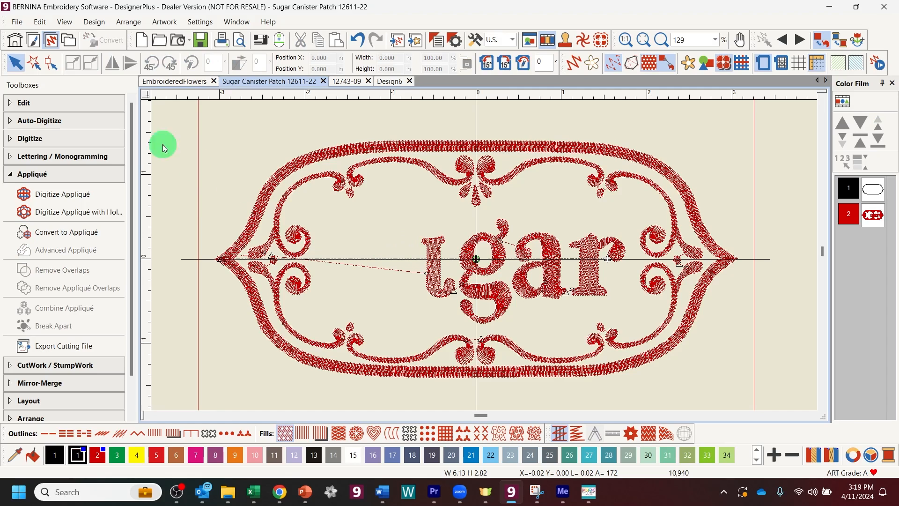
# Step: Polygon-select the remaining 'gar' letters and delete them, plus the leftover red 1
pyautogui.click(35, 63)
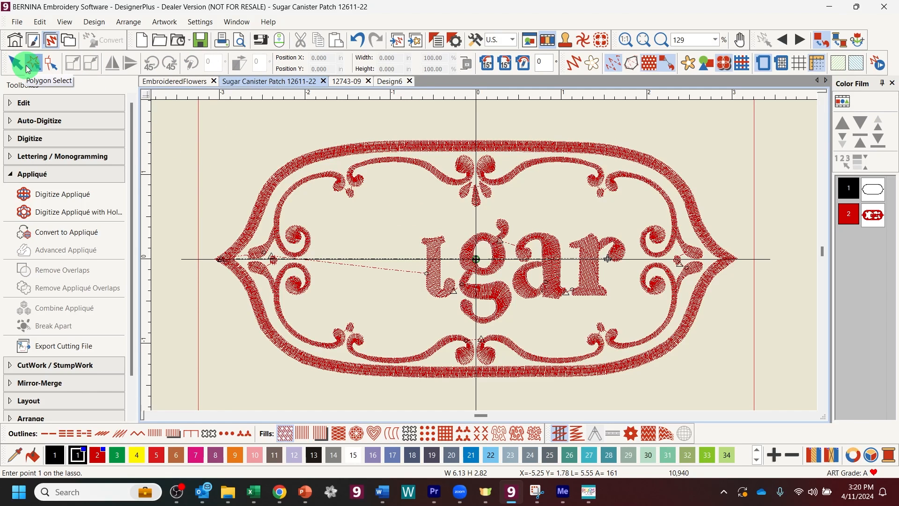
pyautogui.click(403, 233)
pyautogui.click(463, 221)
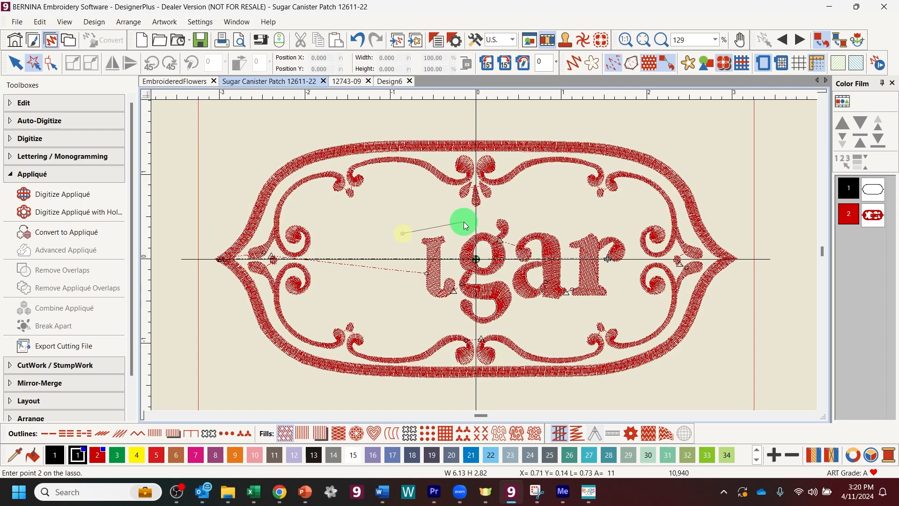
pyautogui.click(515, 207)
pyautogui.click(588, 212)
pyautogui.click(629, 229)
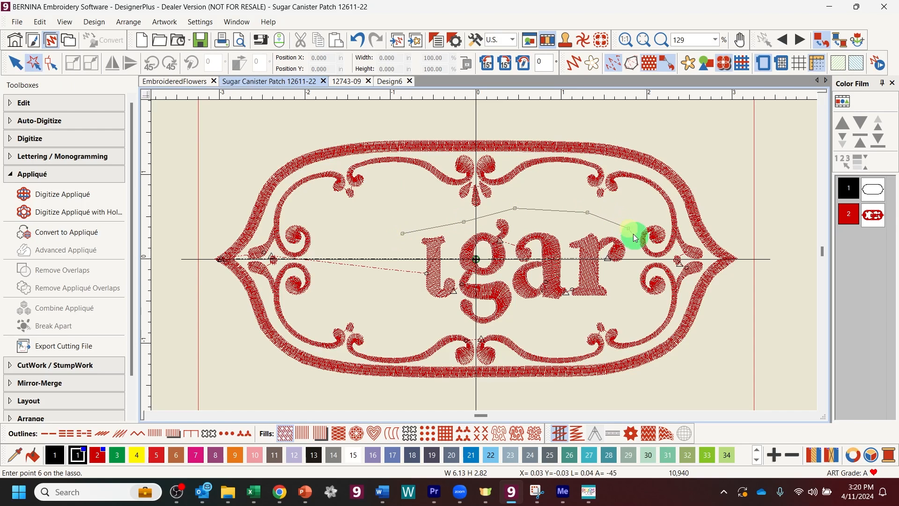
pyautogui.click(632, 267)
pyautogui.click(573, 320)
pyautogui.click(511, 324)
pyautogui.click(473, 330)
pyautogui.click(423, 315)
pyautogui.click(405, 257)
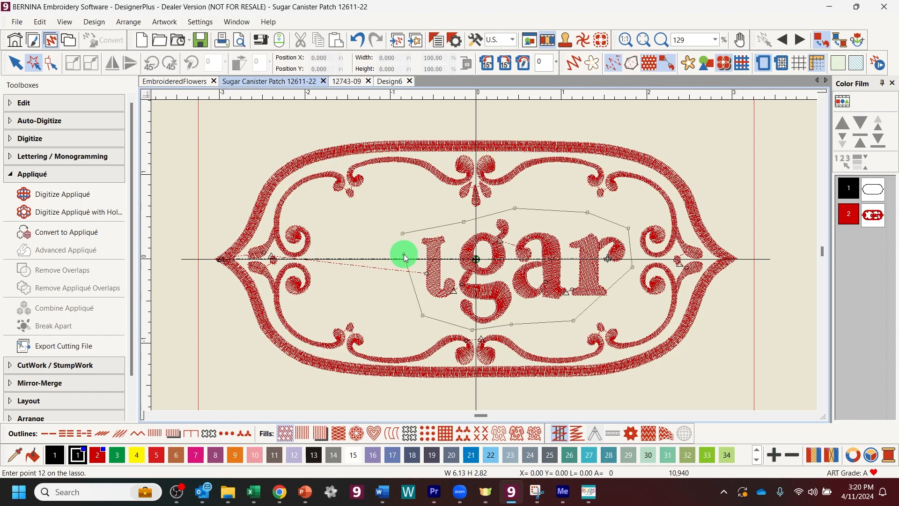
pyautogui.press('Return')
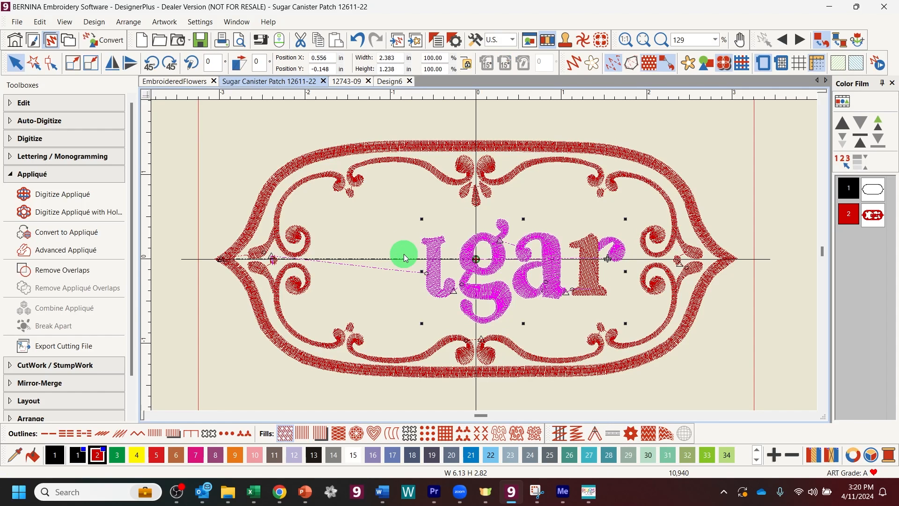
pyautogui.press('Delete')
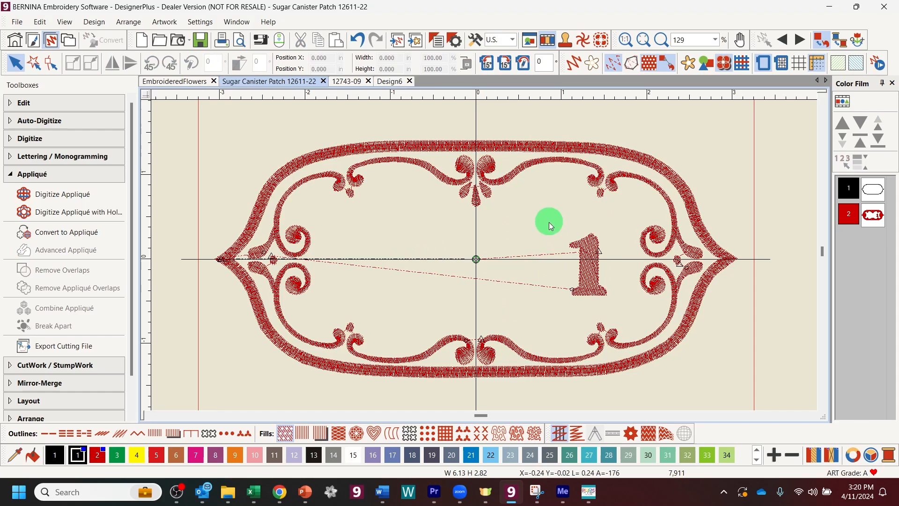
pyautogui.click(596, 261)
pyautogui.press('Delete')
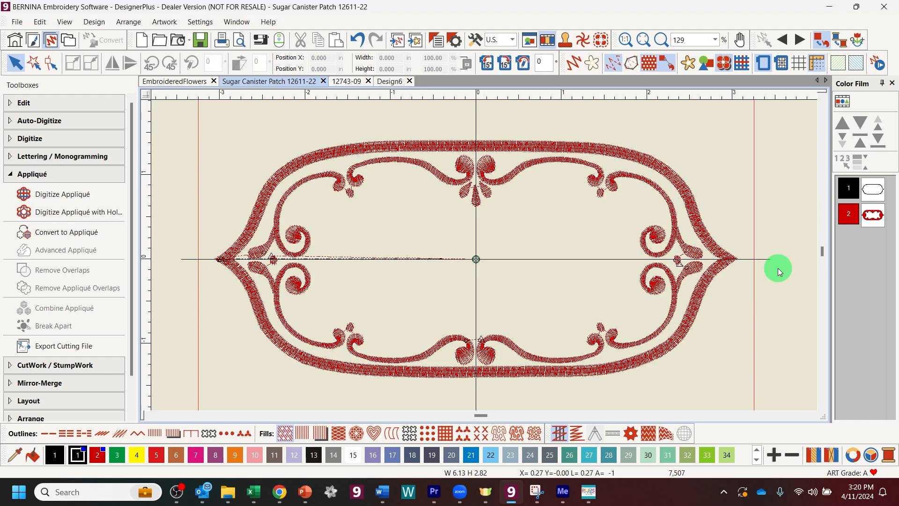
# Step: Recolour the scroll frame to pink colour 10 and make red colour 5 current for new stitching
pyautogui.click(863, 215)
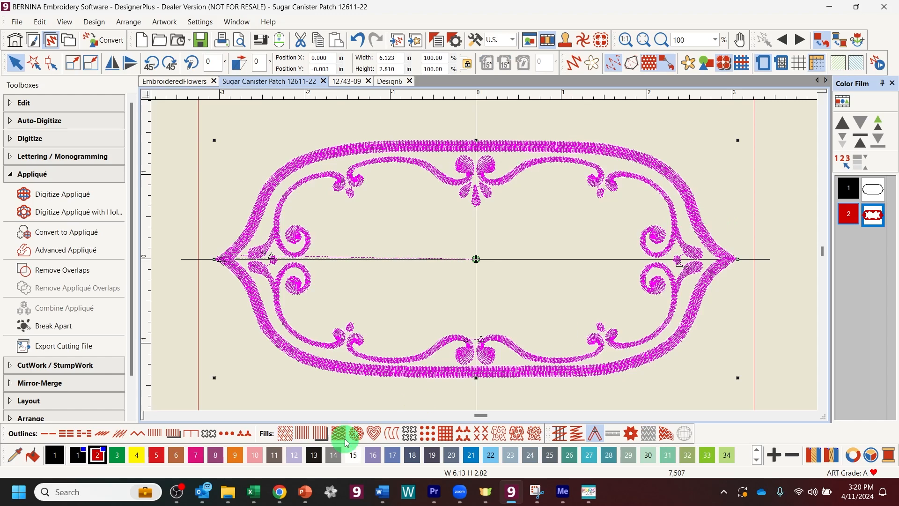
pyautogui.click(254, 459)
pyautogui.click(187, 307)
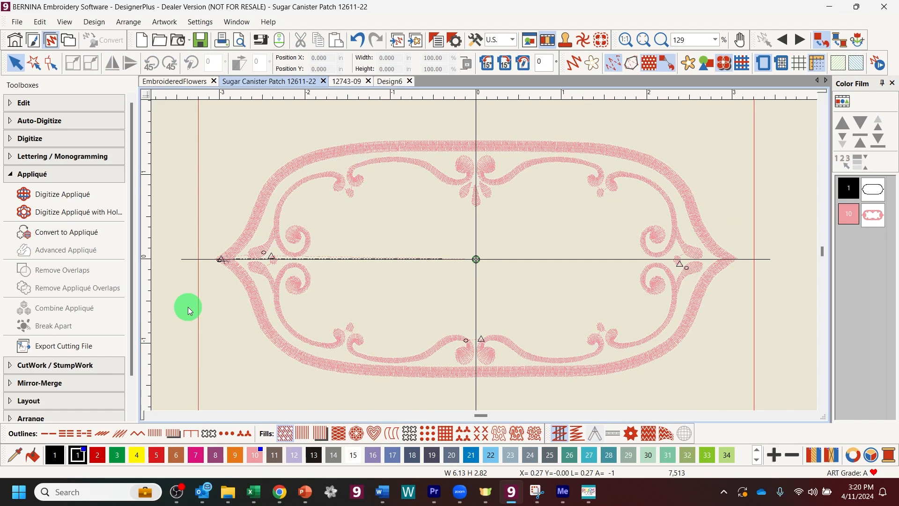
pyautogui.click(157, 455)
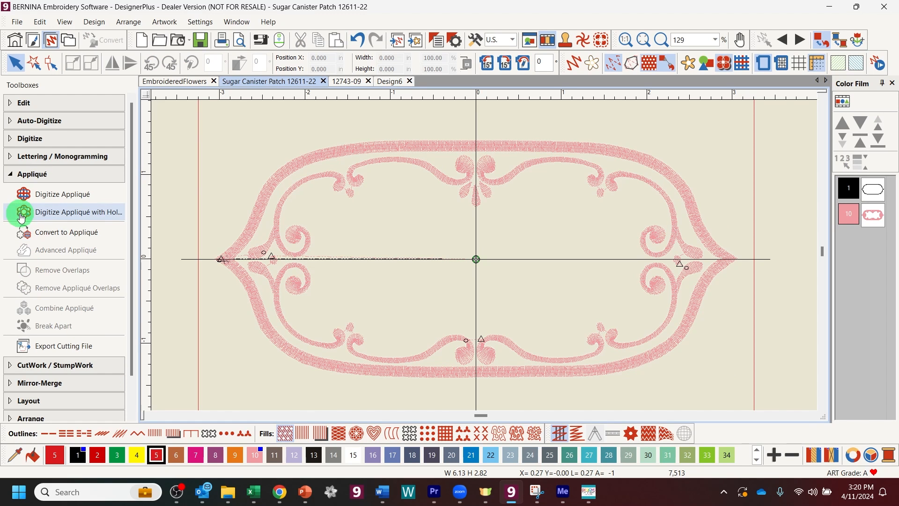
pyautogui.click(10, 158)
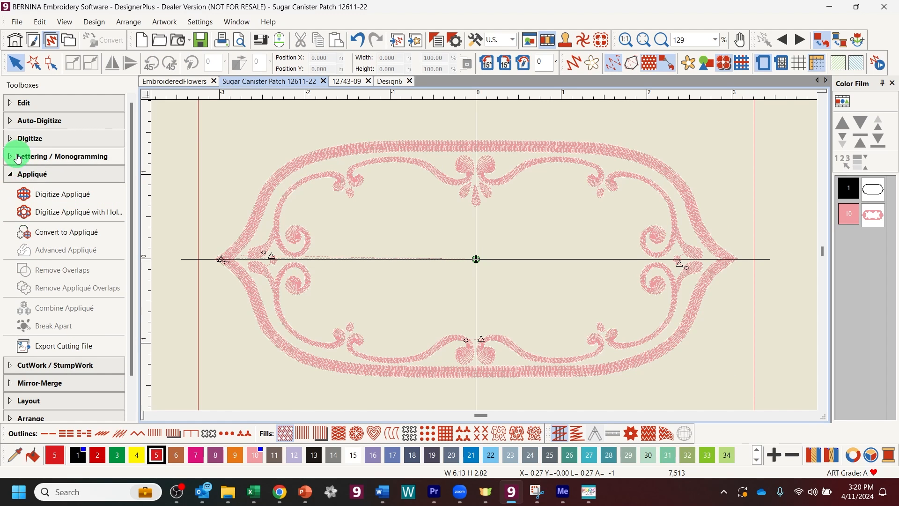
# Step: Create new lettering 'Happy Mother's Day' split across lines, with the lines centred
pyautogui.click(57, 178)
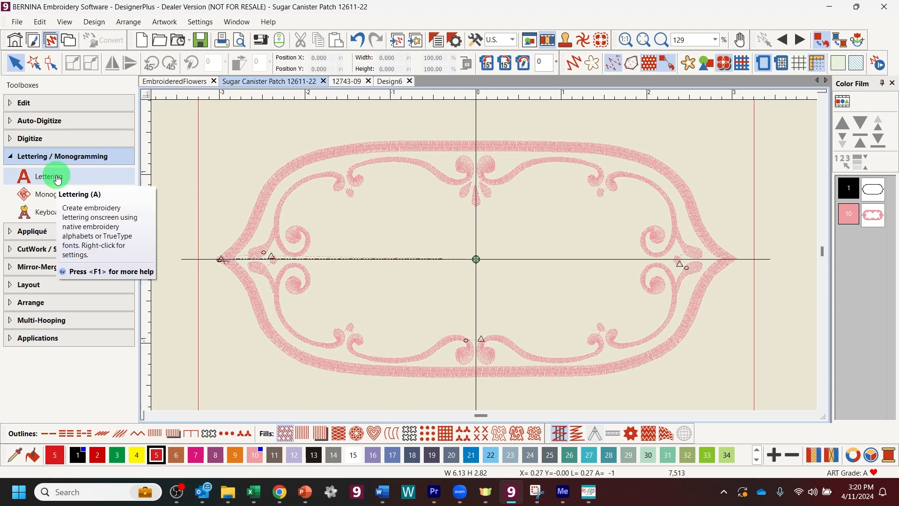
pyautogui.rightClick(57, 179)
pyautogui.write("Happy Mother's")
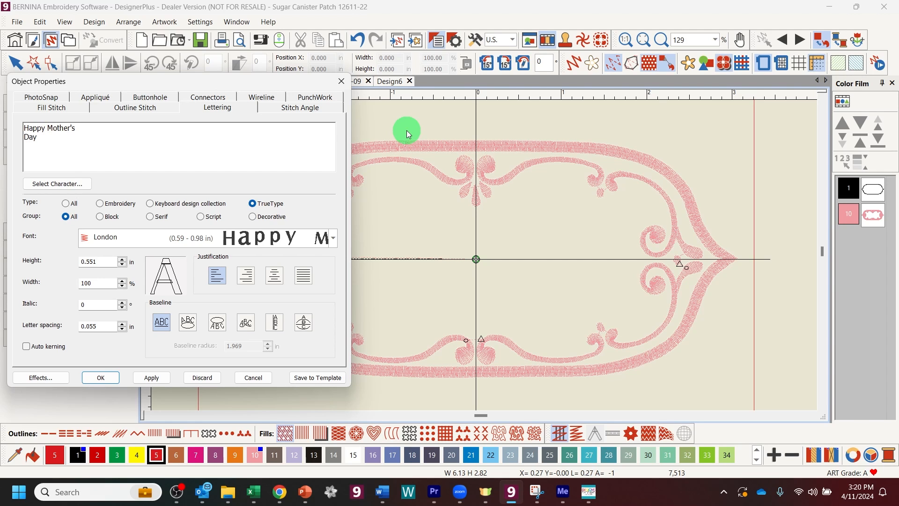
pyautogui.press('Return')
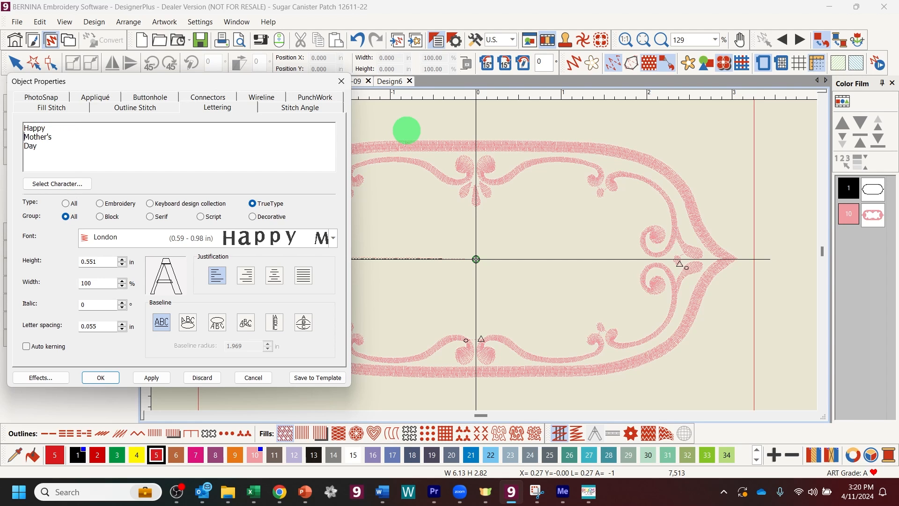
pyautogui.click(58, 137)
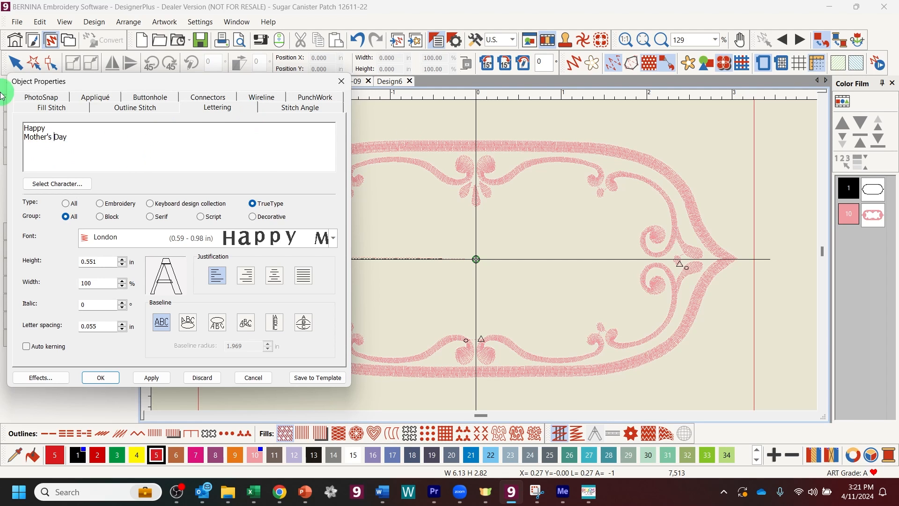
pyautogui.click(276, 278)
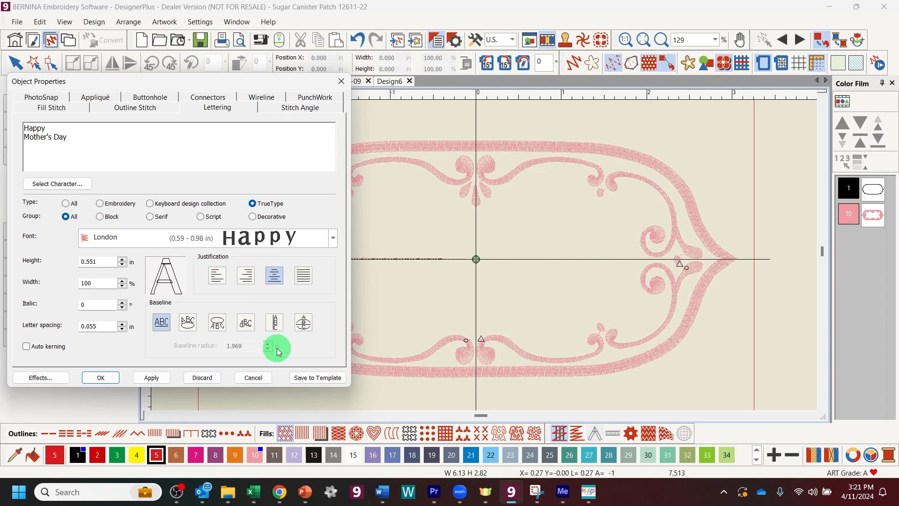
# Step: Filter the font list to embroidery alphabets and choose the Meegan script font
pyautogui.click(334, 238)
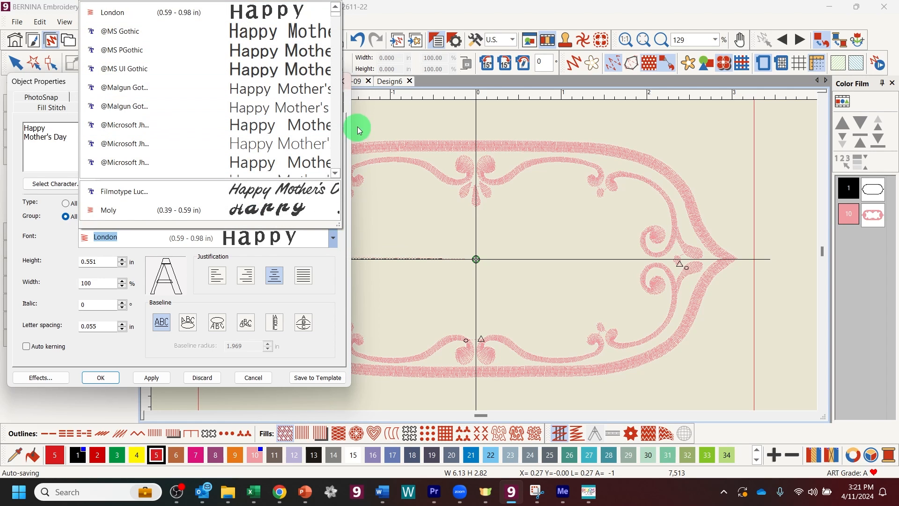
pyautogui.click(308, 243)
pyautogui.click(307, 256)
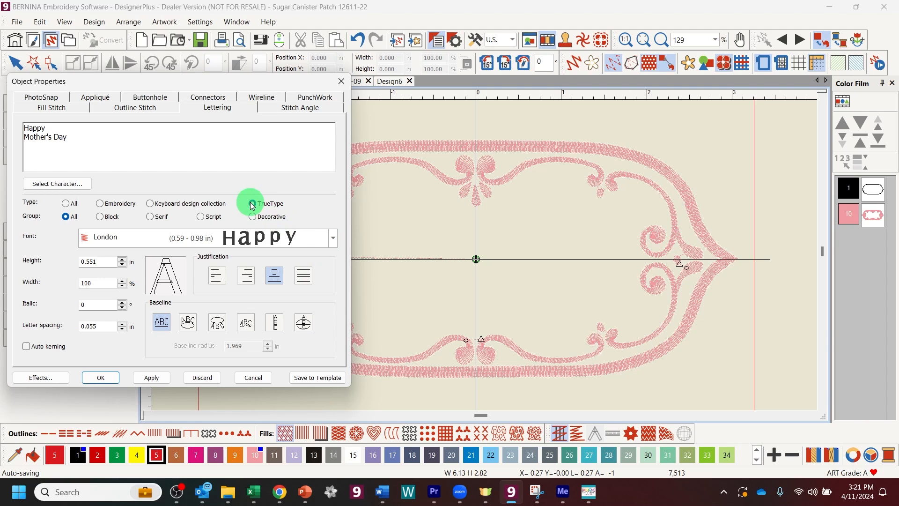
pyautogui.click(101, 205)
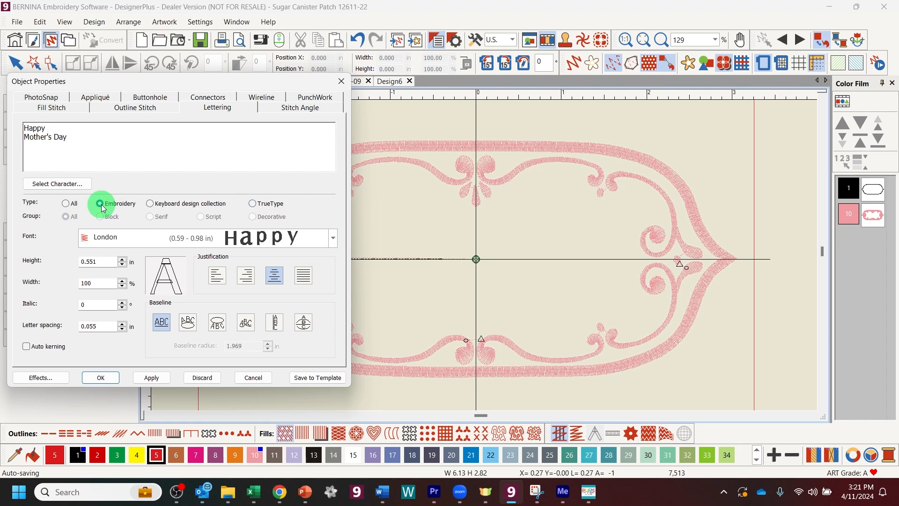
pyautogui.click(332, 239)
pyautogui.scroll(-1, 98, 22)
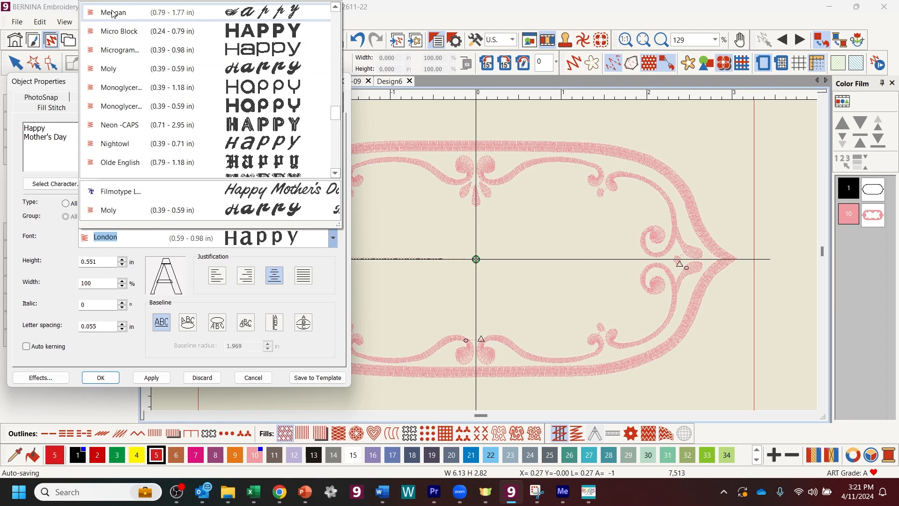
pyautogui.scroll(6, 272, 103)
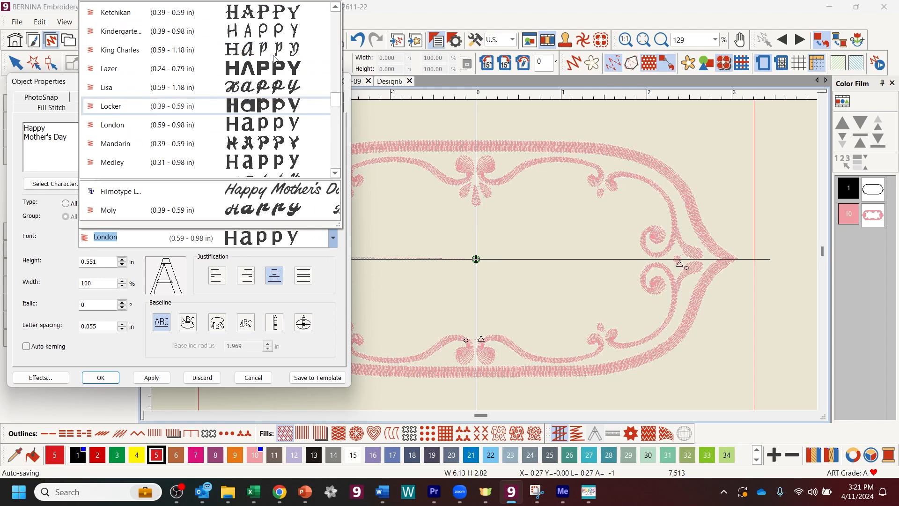
pyautogui.scroll(10, 335, 70)
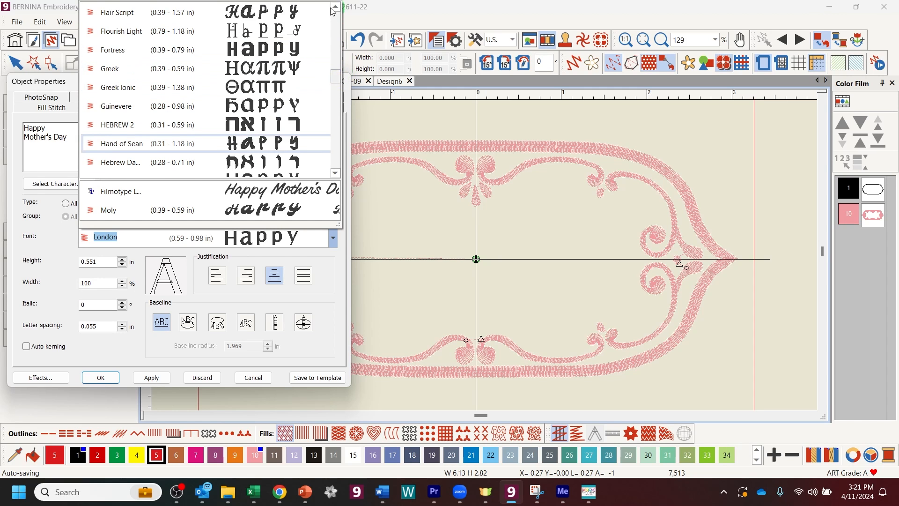
pyautogui.scroll(-3, 335, 50)
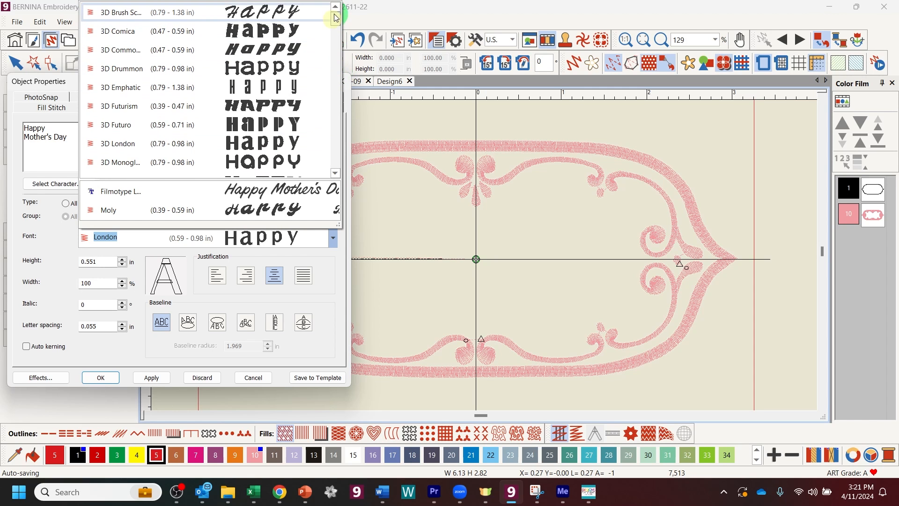
pyautogui.scroll(-10, 261, 147)
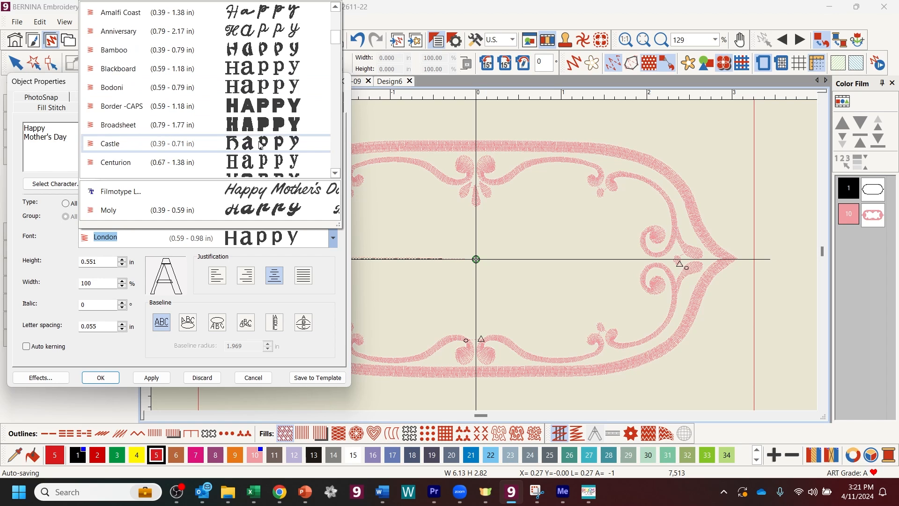
pyautogui.scroll(-6, 263, 142)
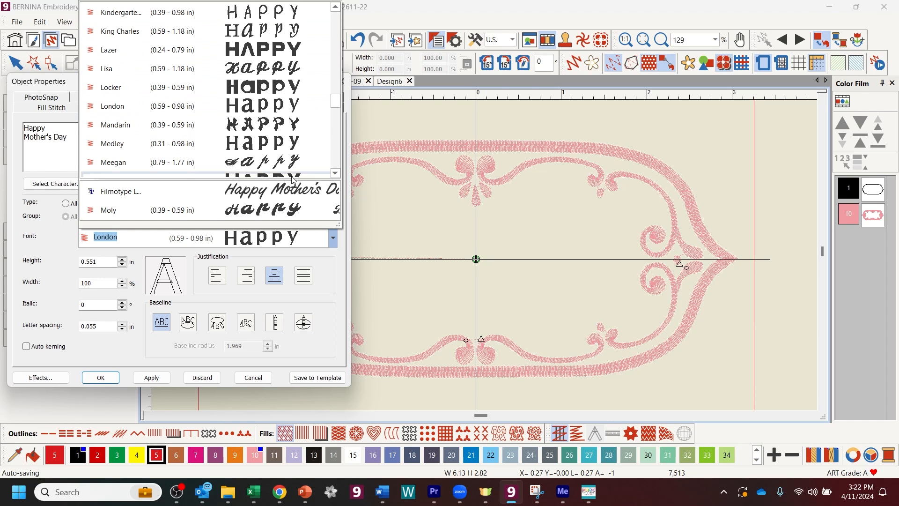
pyautogui.click(281, 159)
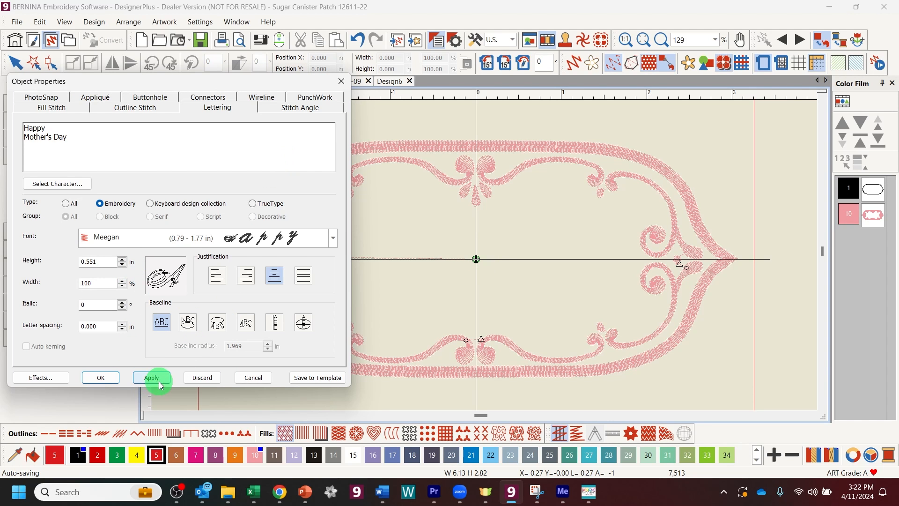
# Step: Place the lettering on the design, then change its font to Abby Script
pyautogui.click(102, 378)
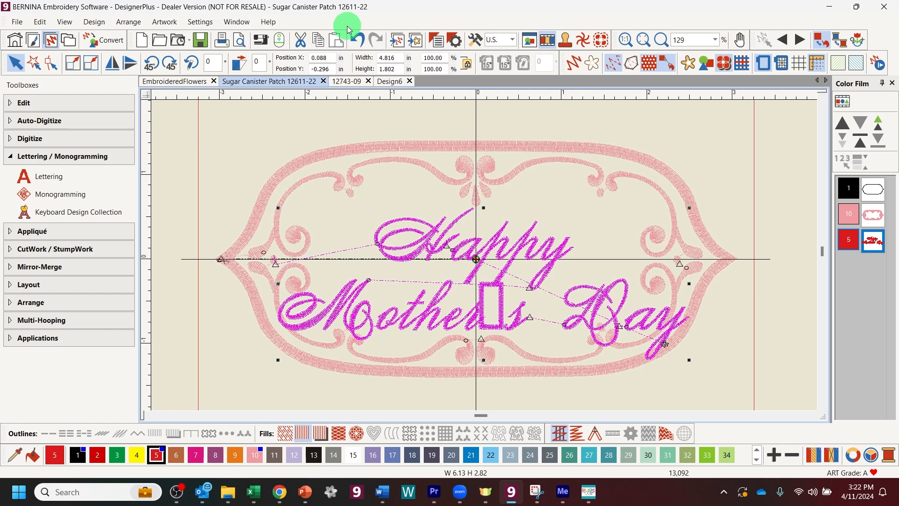
pyautogui.doubleClick(381, 242)
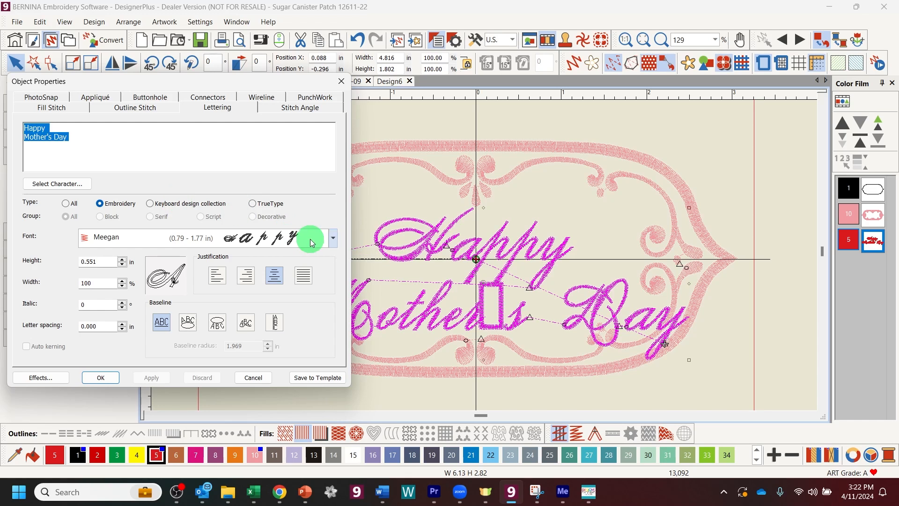
pyautogui.click(332, 238)
pyautogui.scroll(1, 253, 114)
pyautogui.scroll(-2, 253, 115)
pyautogui.scroll(6, 253, 115)
pyautogui.scroll(5, 253, 115)
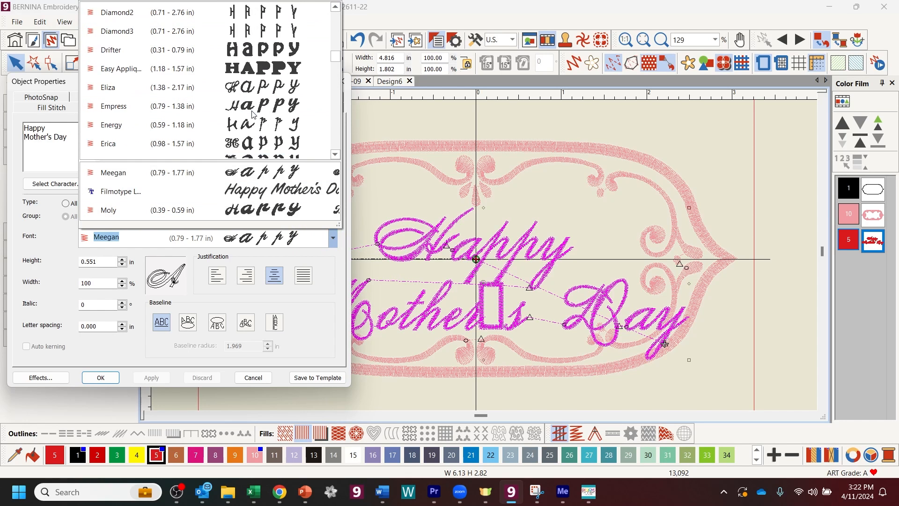
pyautogui.scroll(8, 253, 114)
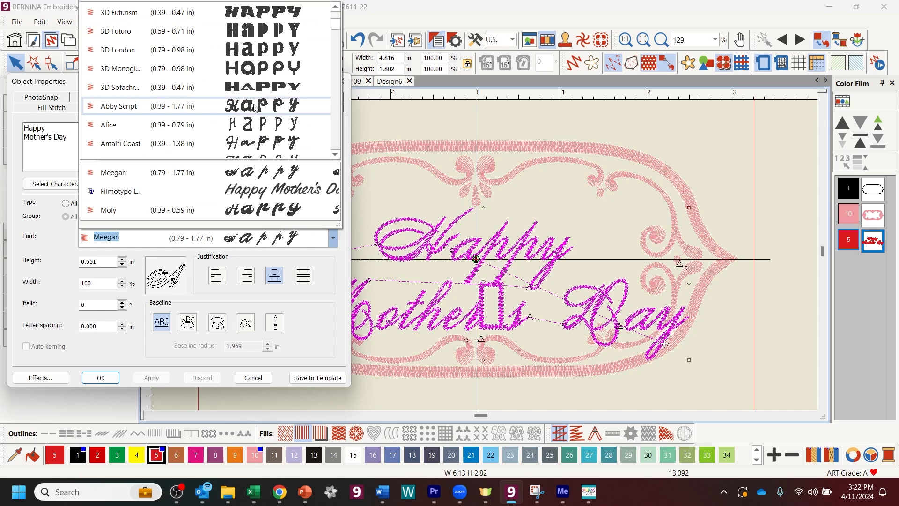
pyautogui.click(248, 108)
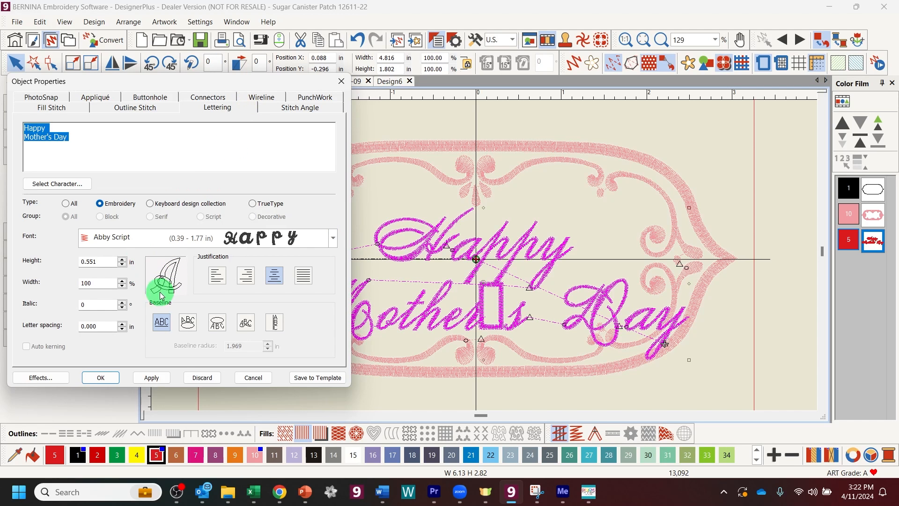
pyautogui.click(153, 378)
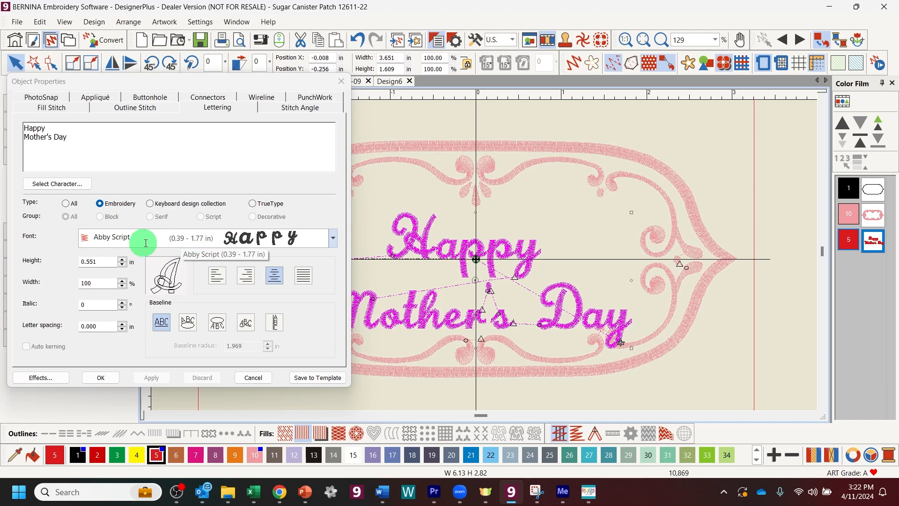
# Step: Set the lettering height to 0.45 in and confirm the properties
pyautogui.moveTo(100, 261); pyautogui.dragTo(88, 262)
pyautogui.write('450')
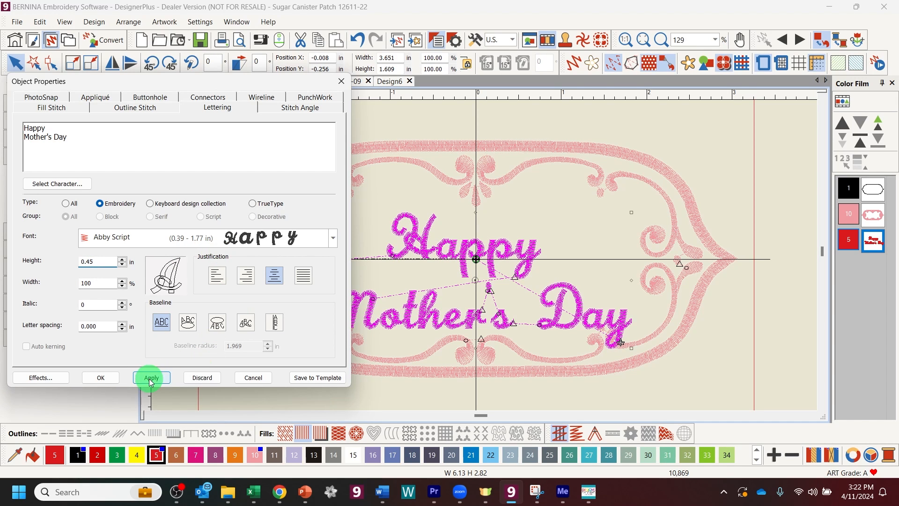
pyautogui.click(151, 380)
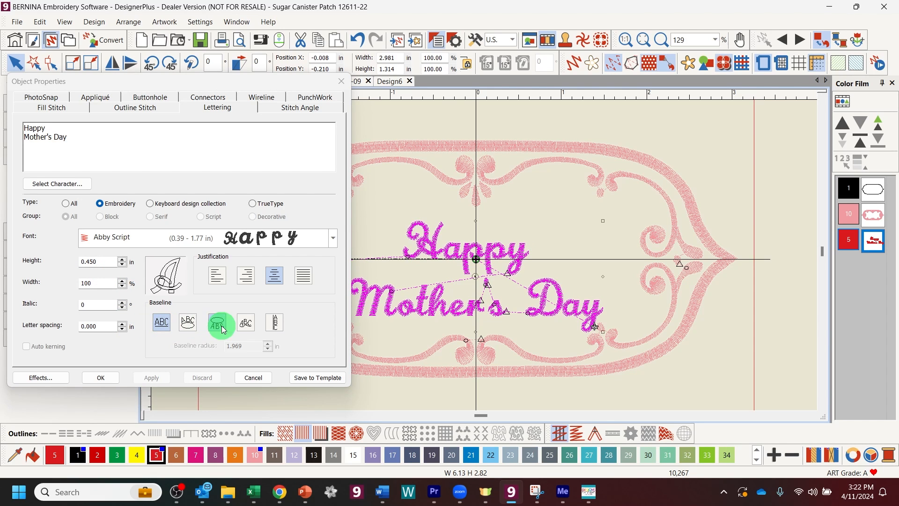
pyautogui.click(101, 377)
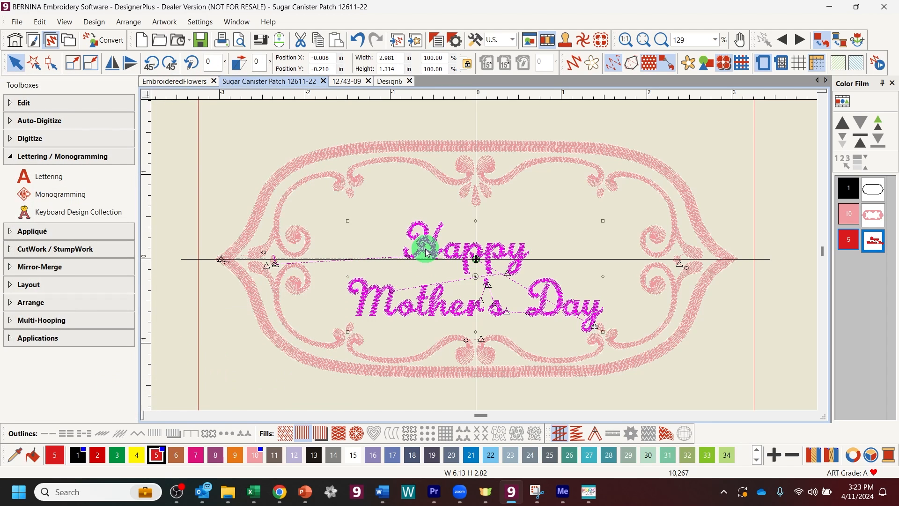
# Step: Move the lettering up to the middle of the frame and display its reshape points
pyautogui.moveTo(423, 252); pyautogui.dragTo(455, 231)
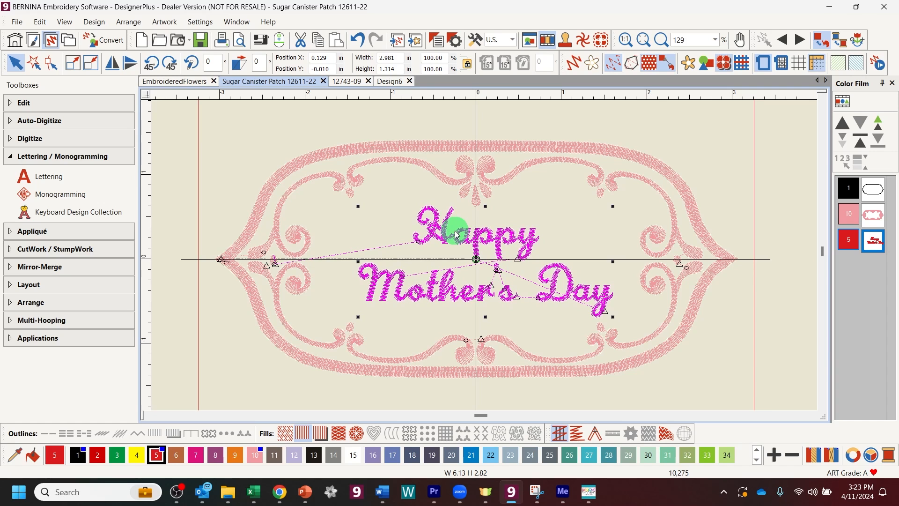
pyautogui.click(53, 63)
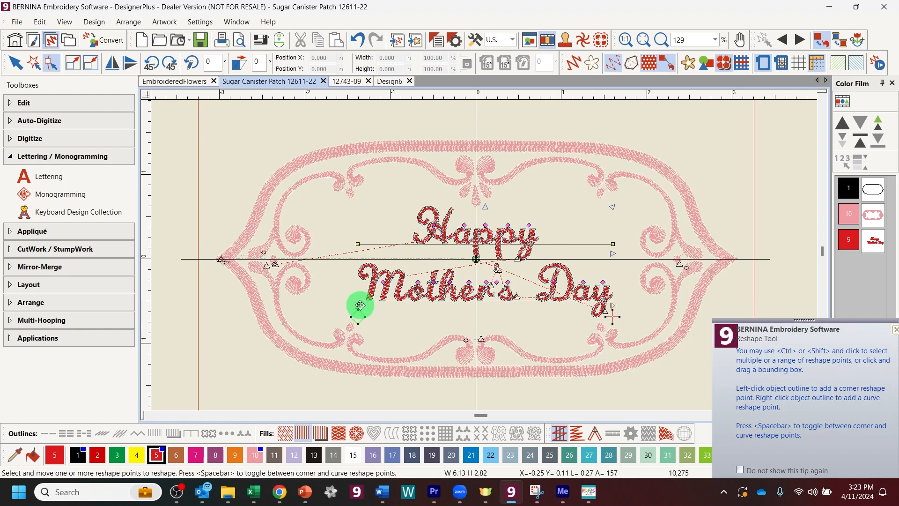
# Step: Adjust the baseline of the Mother's line up, back down, then slightly up
pyautogui.scroll(1, 360, 304)
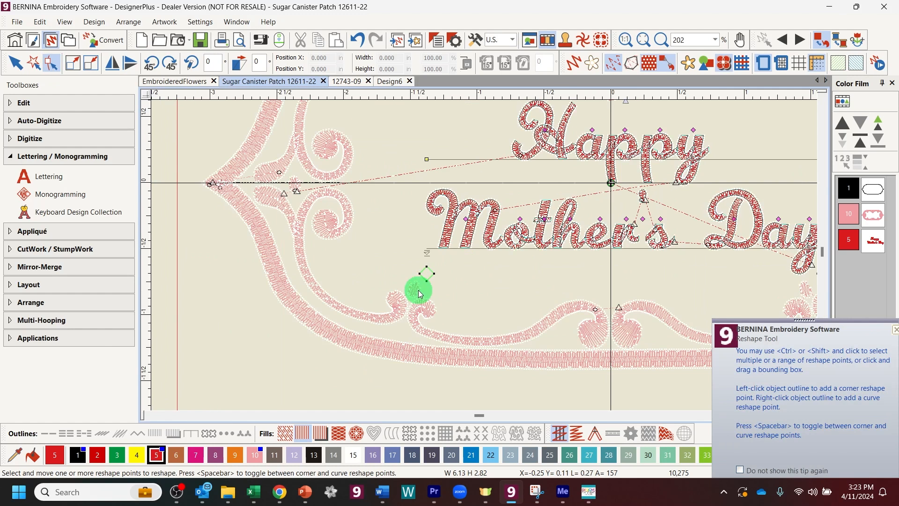
pyautogui.scroll(1, 422, 281)
pyautogui.scroll(1, 532, 217)
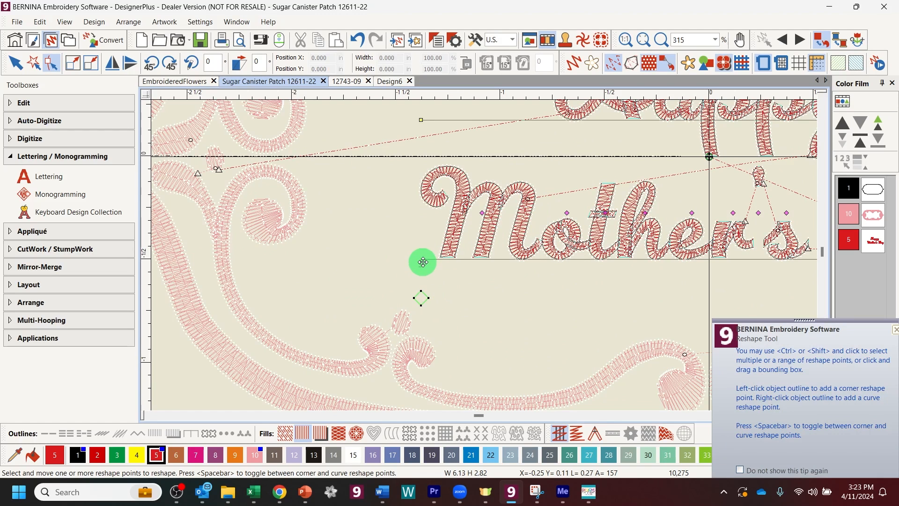
pyautogui.moveTo(421, 265); pyautogui.dragTo(420, 243)
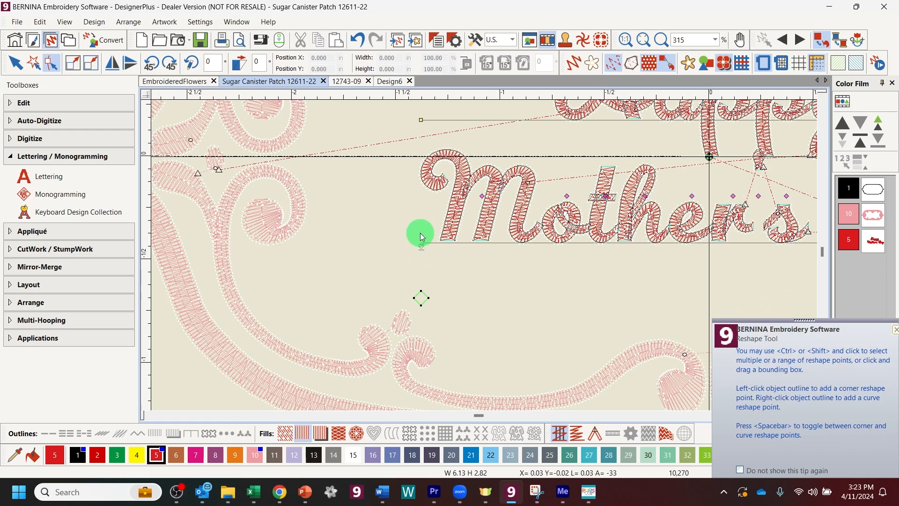
pyautogui.moveTo(421, 247); pyautogui.dragTo(421, 261)
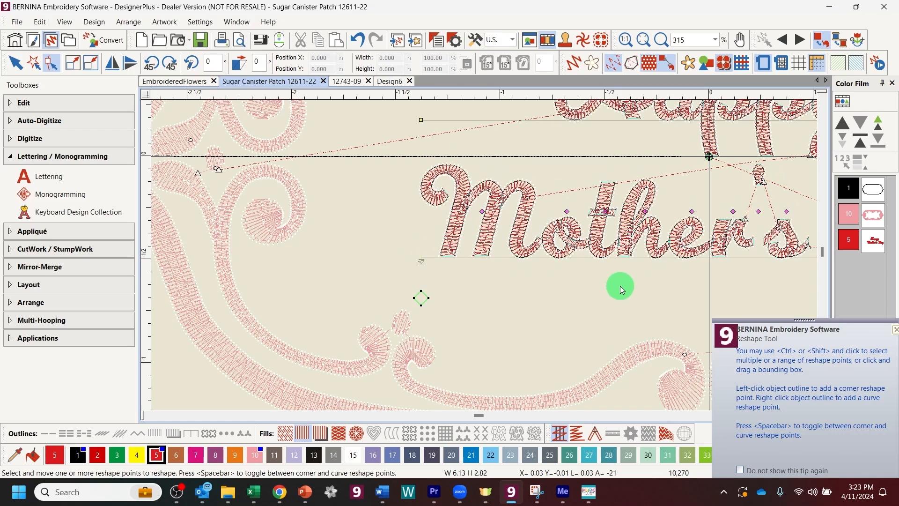
pyautogui.moveTo(424, 260); pyautogui.dragTo(426, 252)
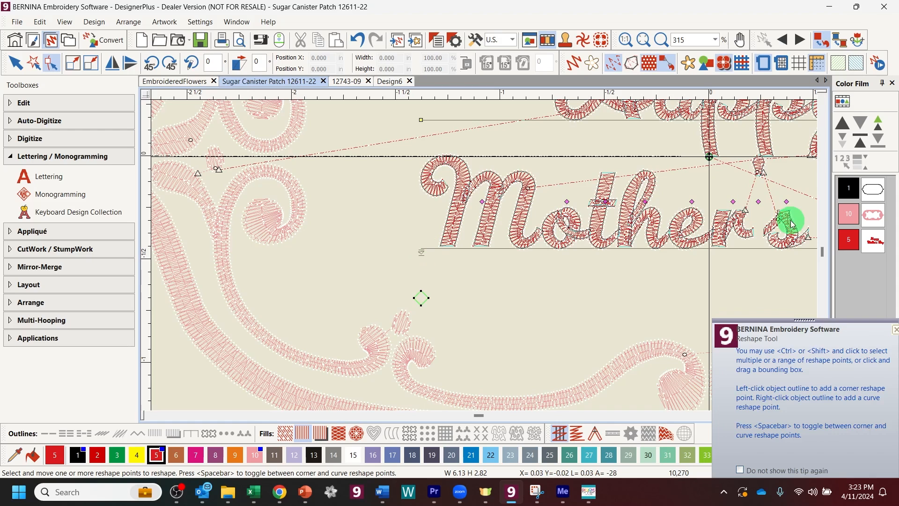
# Step: Nudge the apostrophe in Mother's slightly left and lower, then view the whole patch
pyautogui.moveTo(758, 202); pyautogui.dragTo(757, 212)
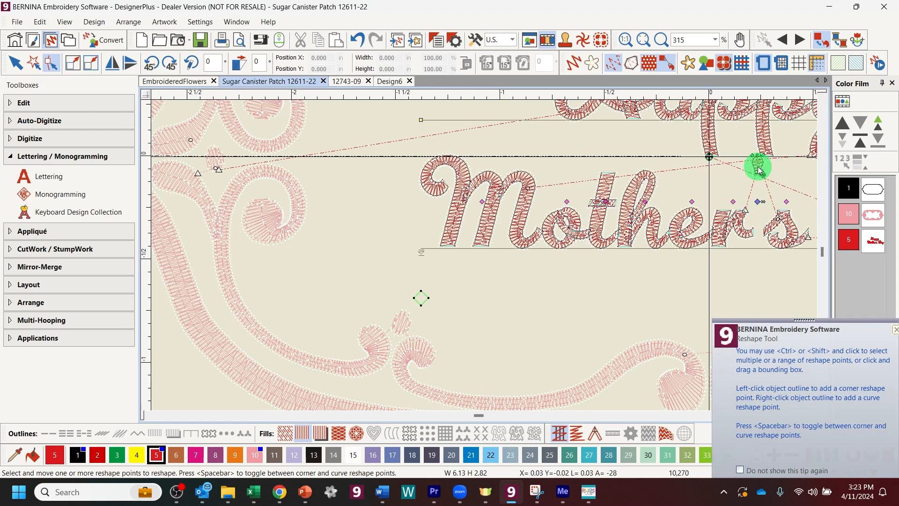
pyautogui.moveTo(757, 158); pyautogui.dragTo(758, 162)
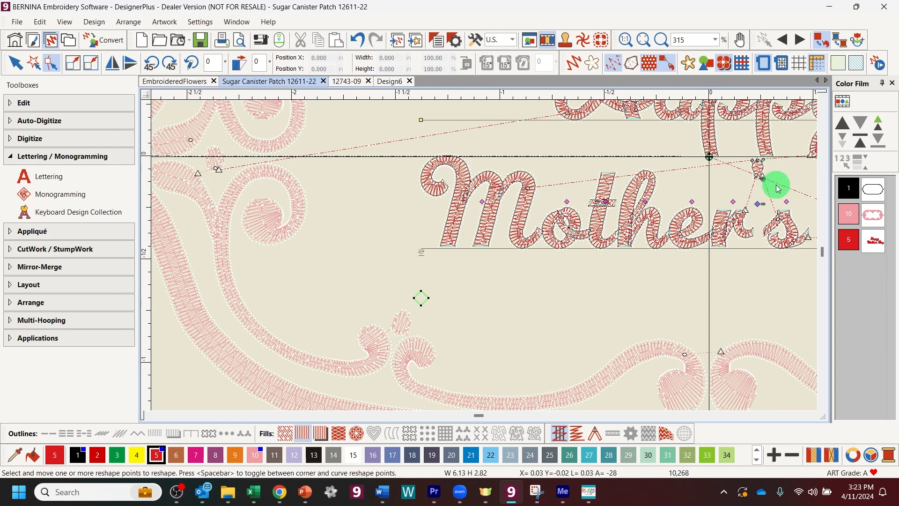
pyautogui.moveTo(757, 203); pyautogui.dragTo(750, 203)
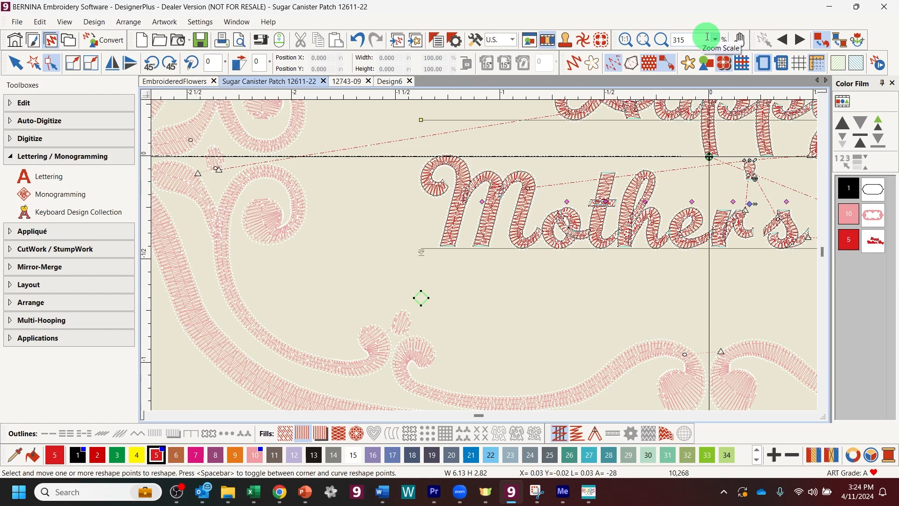
pyautogui.hotkey('shift', 'z')
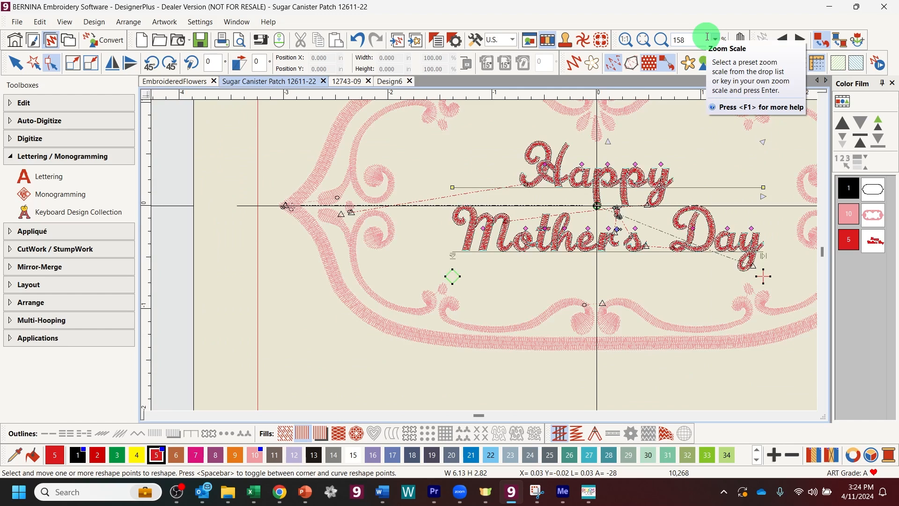
pyautogui.hotkey('shift', 'z')
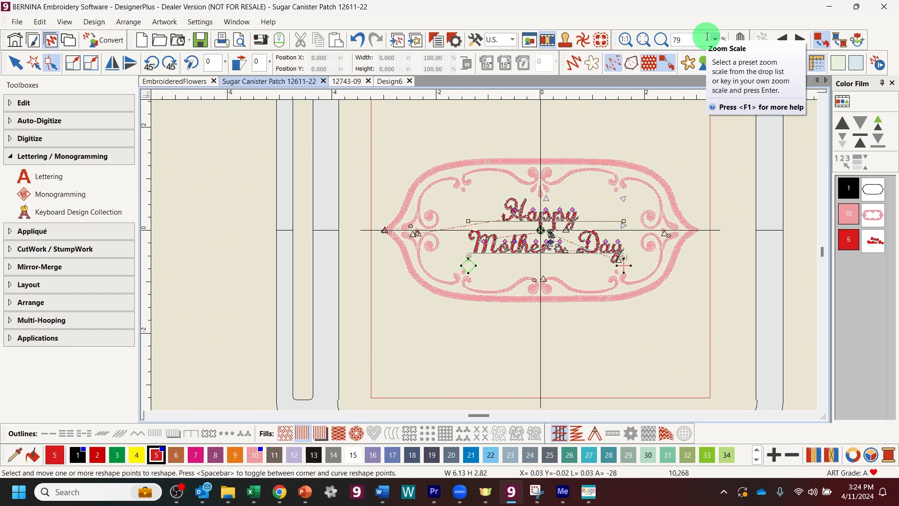
# Step: Exit reshape, preview the lettering in pink colour 10, then recolour it back to red colour 5
pyautogui.click(27, 71)
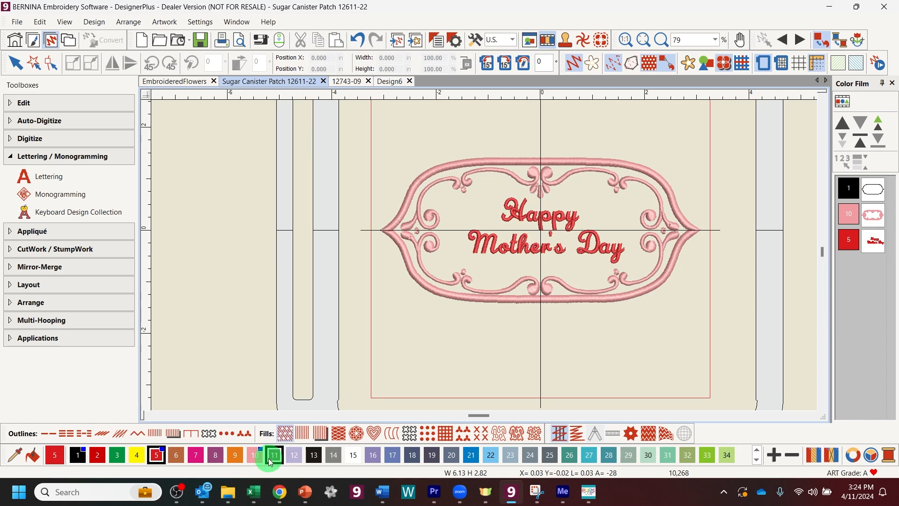
pyautogui.click(260, 456)
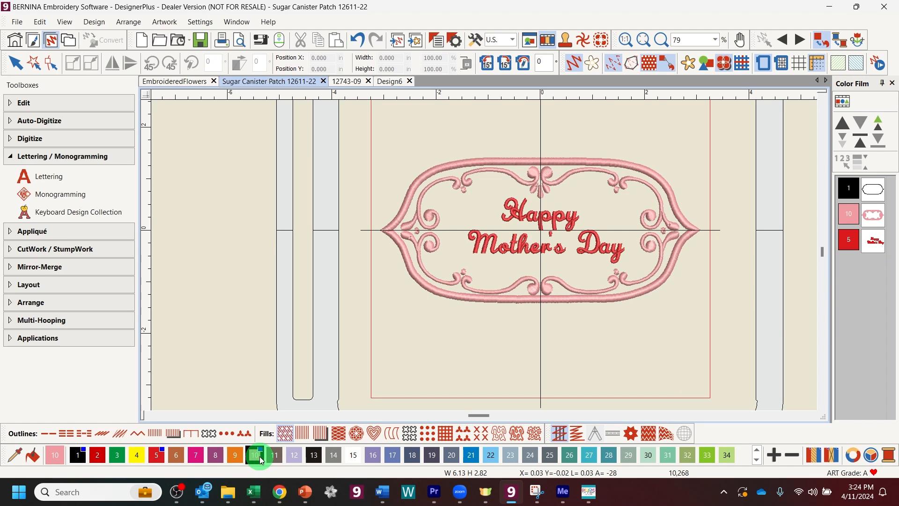
pyautogui.click(871, 240)
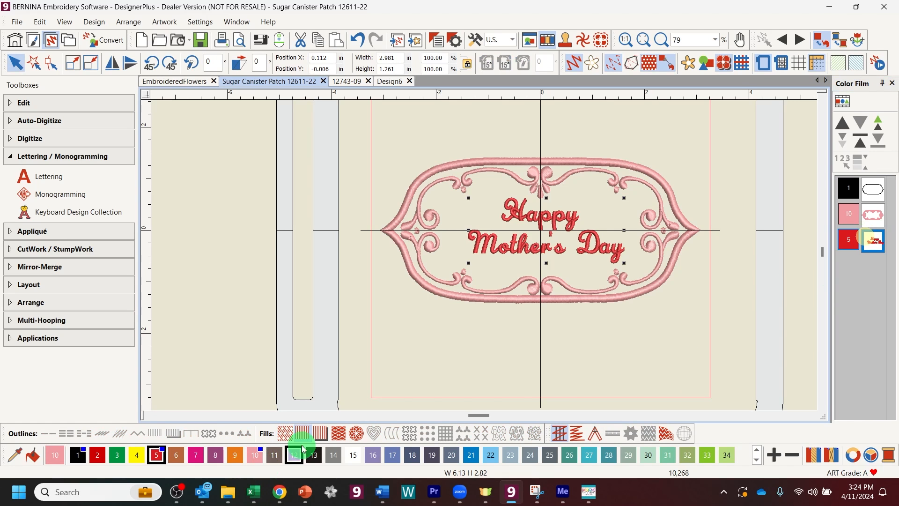
pyautogui.click(260, 456)
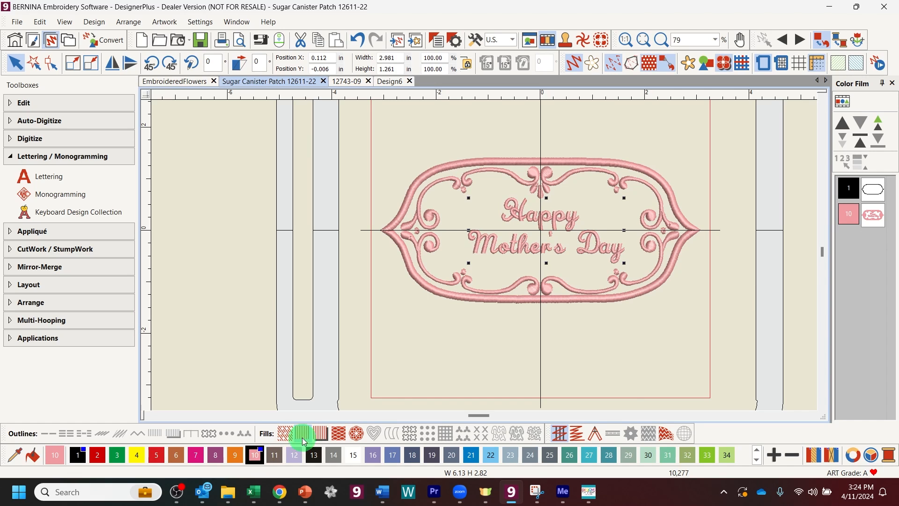
pyautogui.click(873, 216)
pyautogui.click(157, 455)
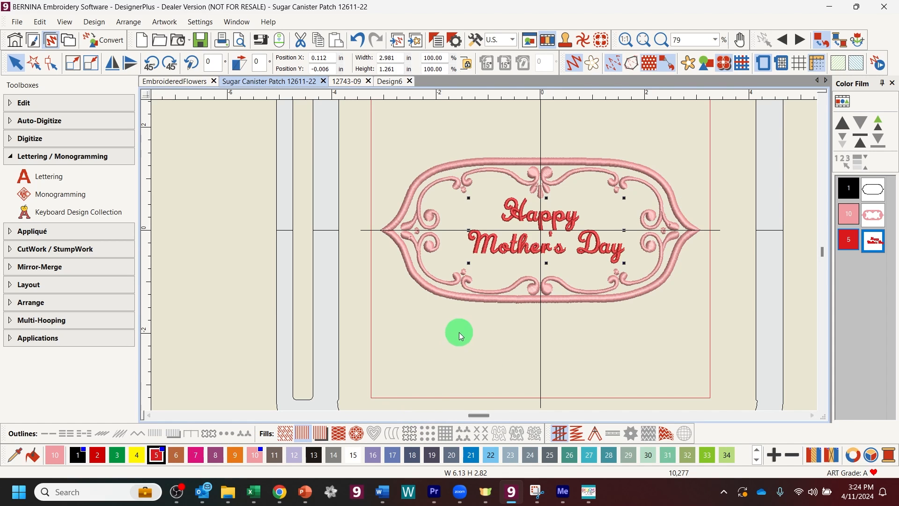
# Step: Copy and paste the frame's outer outline and give the duplicate thread colour 18
pyautogui.click(859, 194)
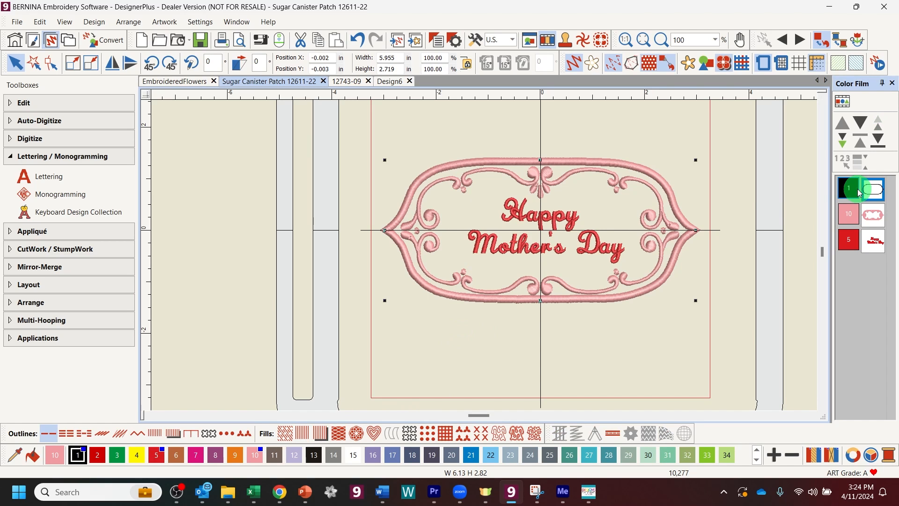
pyautogui.click(753, 191)
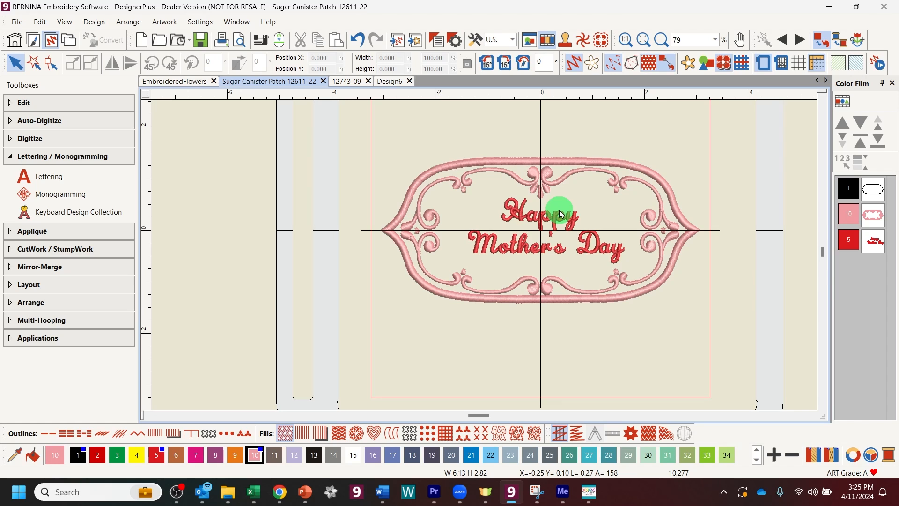
pyautogui.click(859, 190)
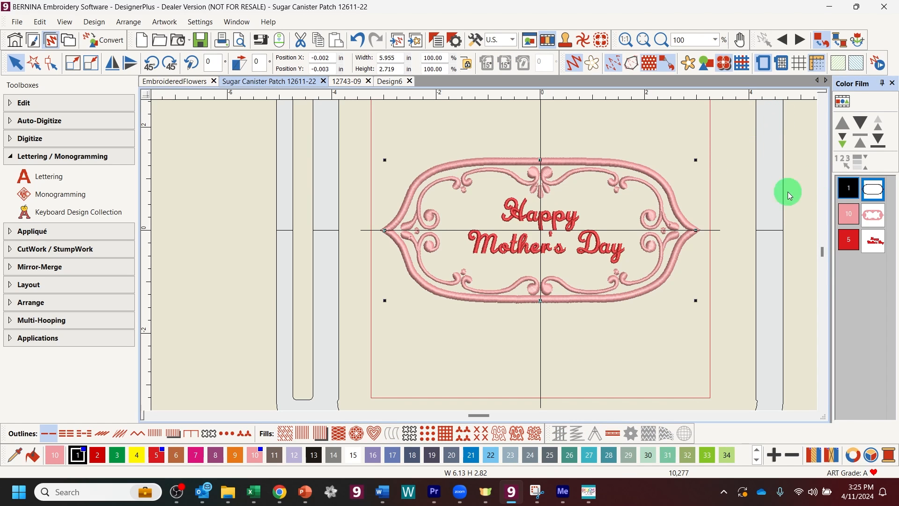
pyautogui.hotkey('ctrl', 'c')
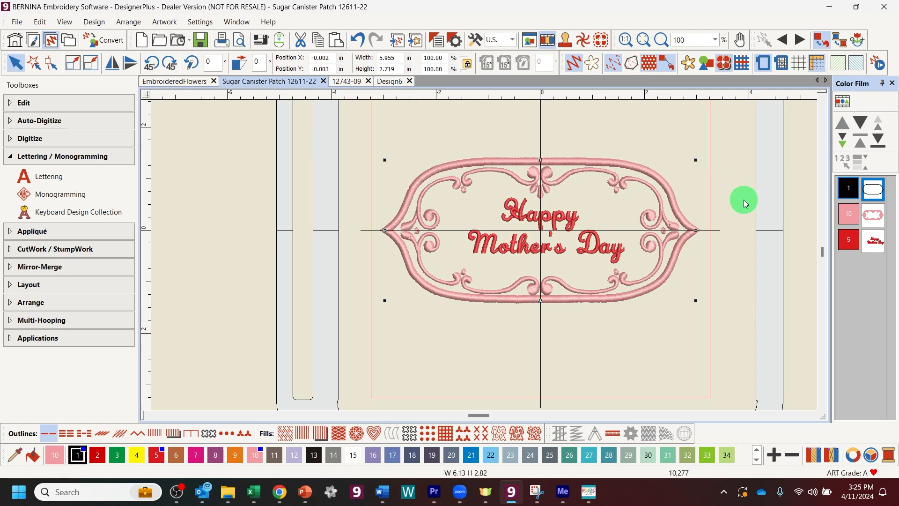
pyautogui.hotkey('ctrl', 'v')
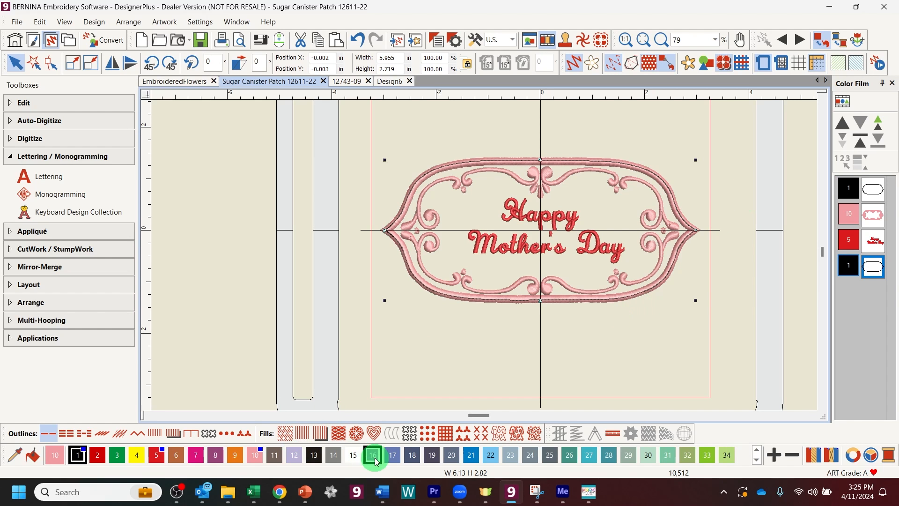
pyautogui.click(410, 461)
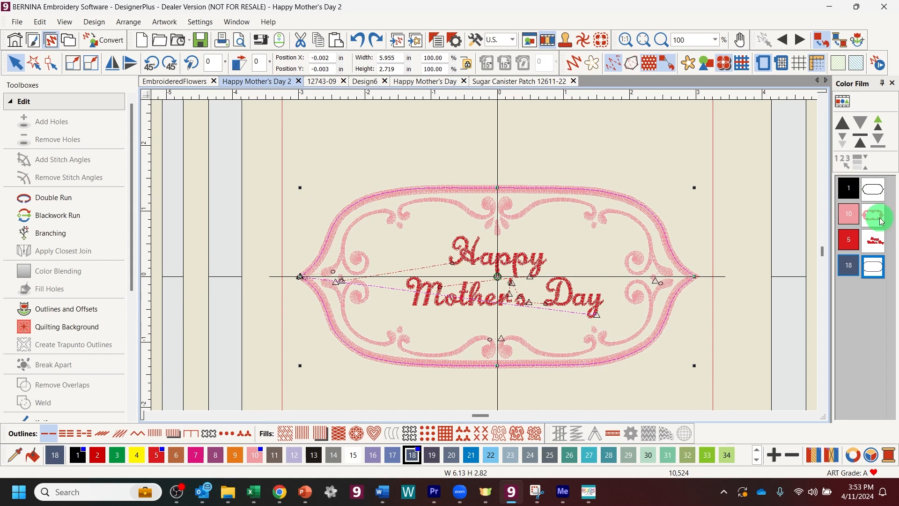
# Step: Move the outline to stitch after colour 18, then list objects individually and select the border outline
pyautogui.click(853, 216)
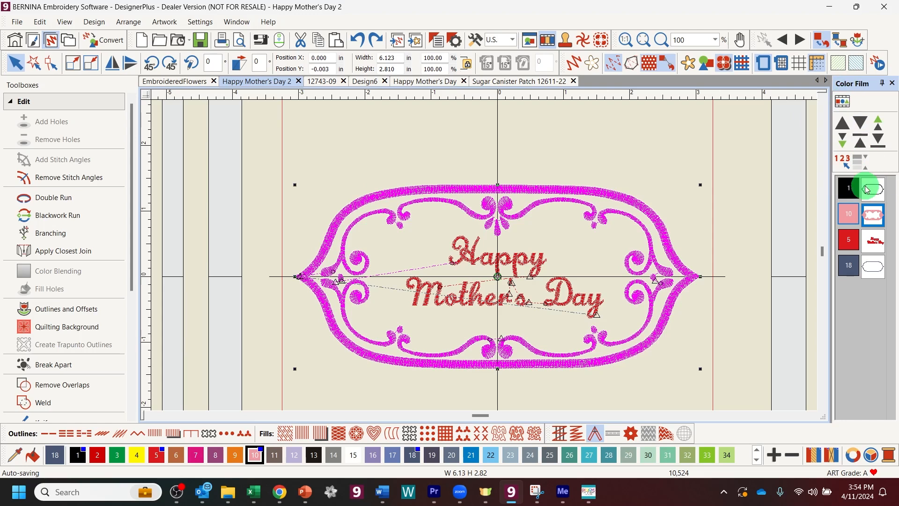
pyautogui.moveTo(856, 193); pyautogui.dragTo(854, 287)
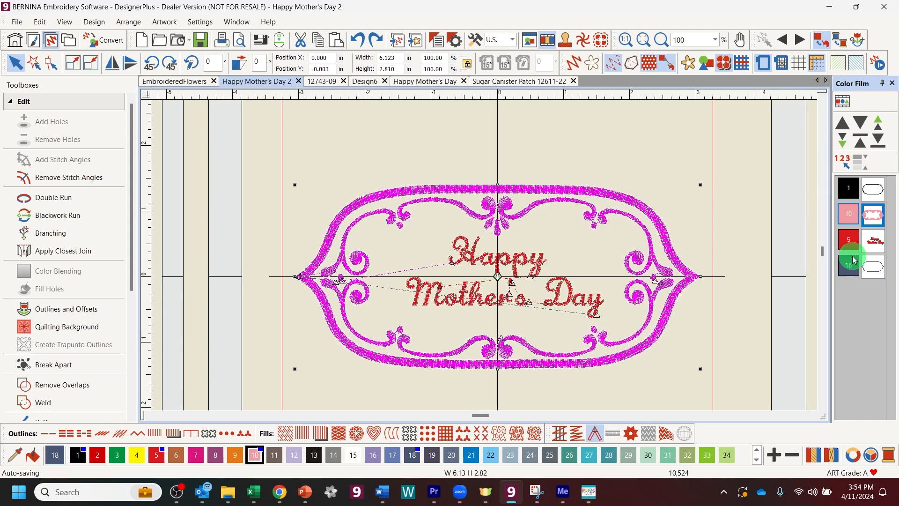
pyautogui.click(845, 106)
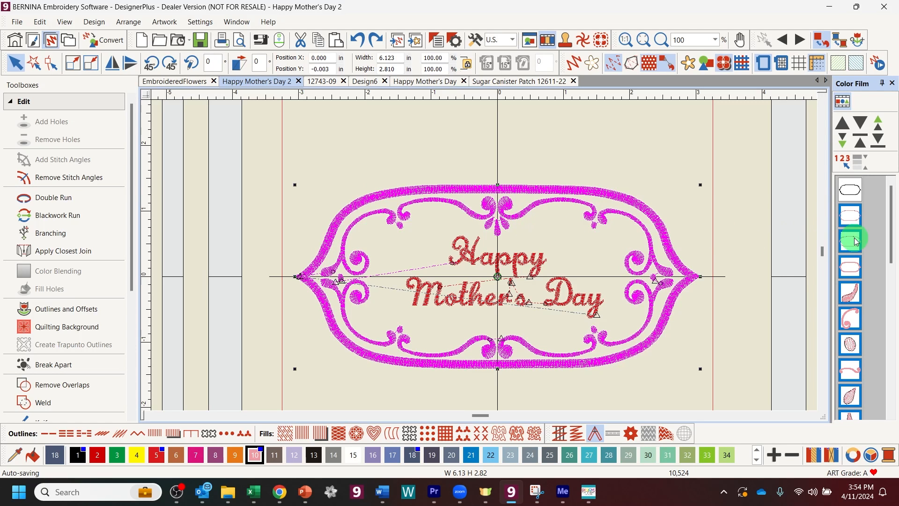
pyautogui.click(851, 197)
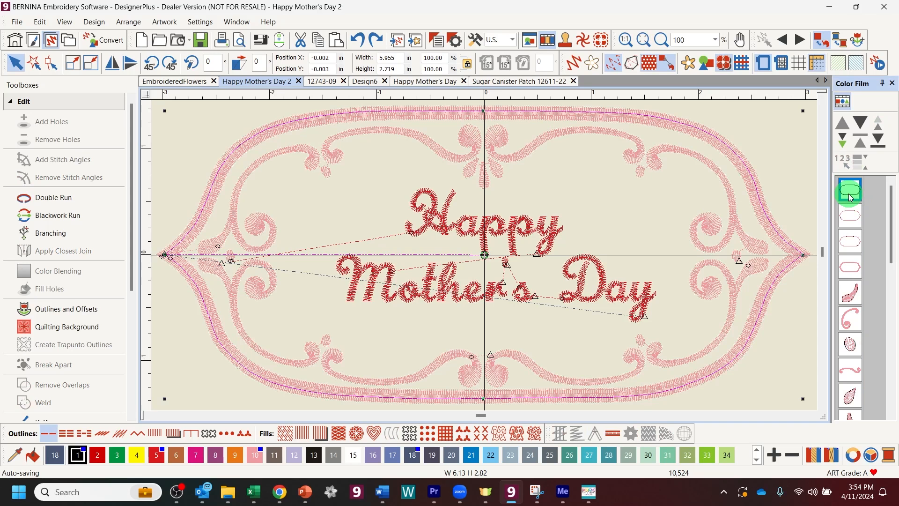
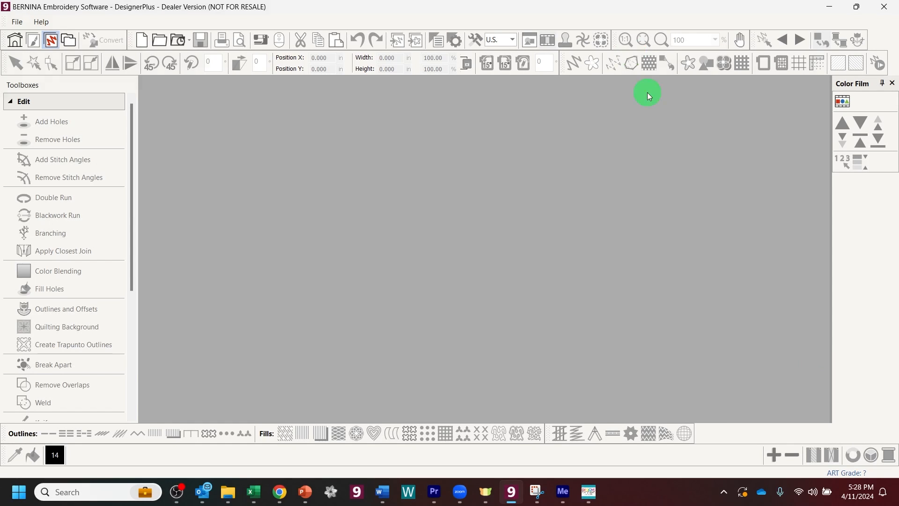
# Step: Browse to Public Embroidery\BERNINA 9 Embroidery\03_Projects\In the hoop in the Open dialog
pyautogui.click(158, 40)
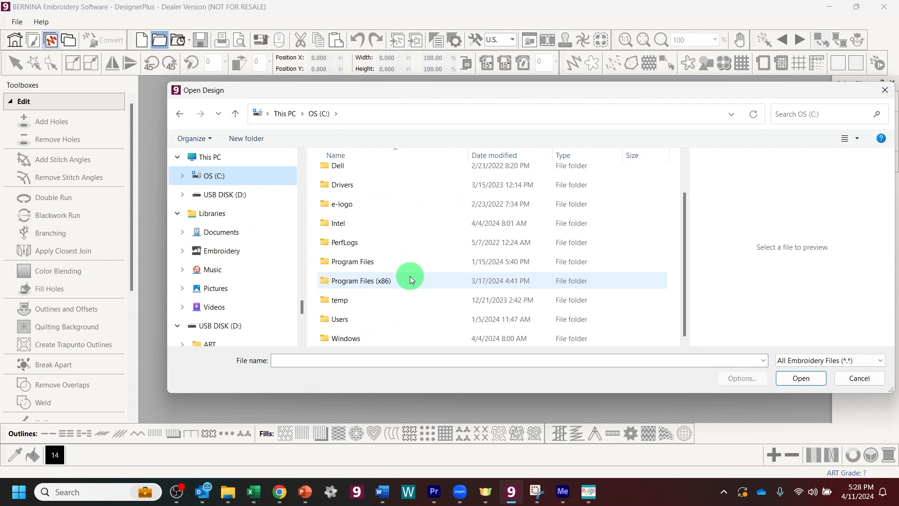
pyautogui.doubleClick(365, 319)
pyautogui.doubleClick(389, 231)
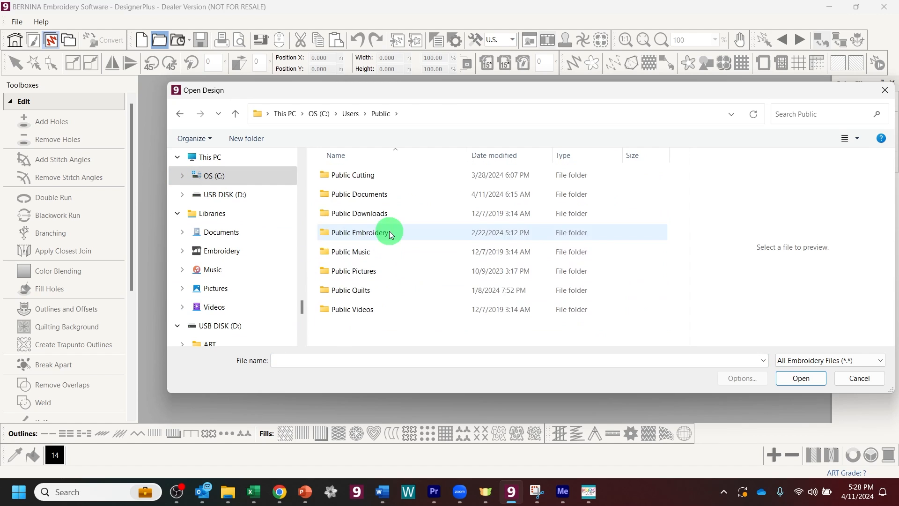
pyautogui.doubleClick(389, 231)
pyautogui.scroll(-1, 433, 260)
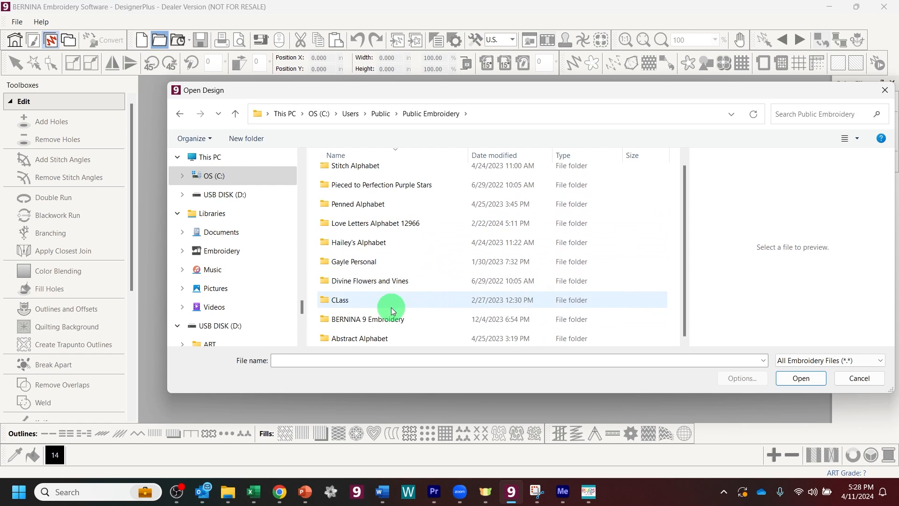
pyautogui.doubleClick(381, 319)
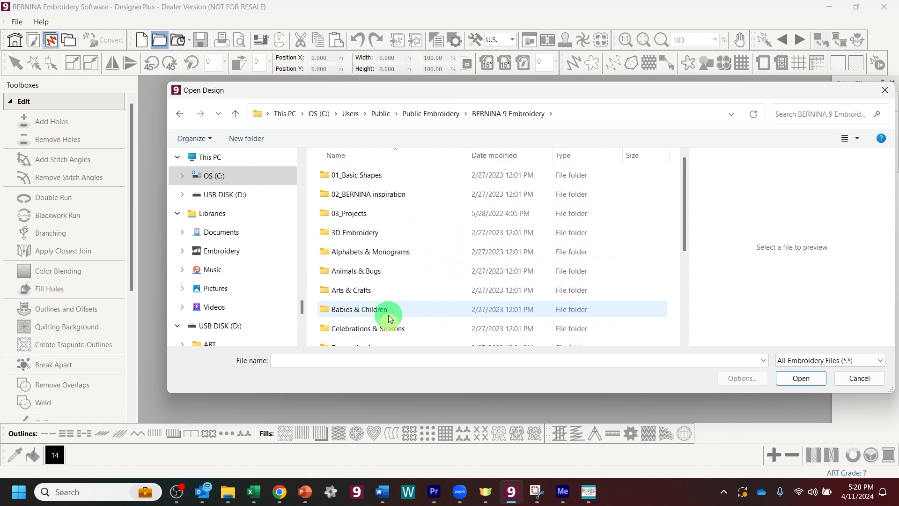
pyautogui.doubleClick(361, 212)
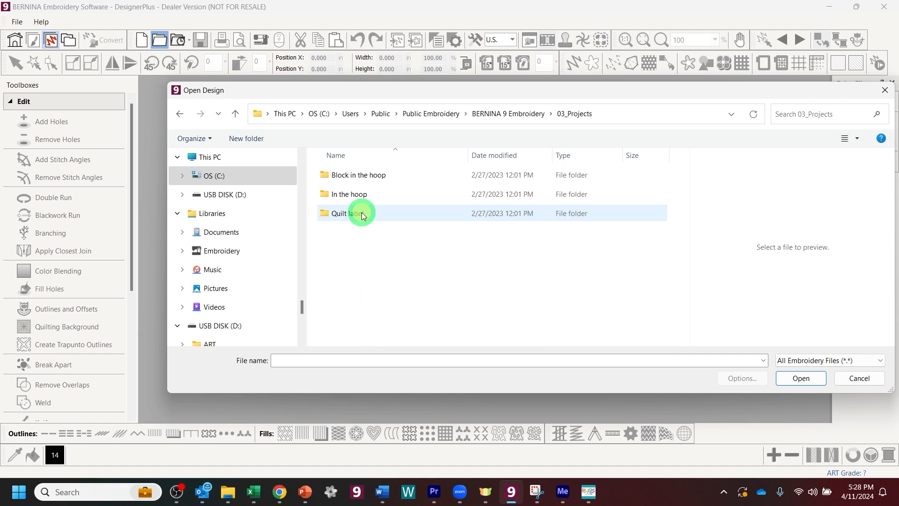
pyautogui.click(358, 198)
pyautogui.doubleClick(358, 198)
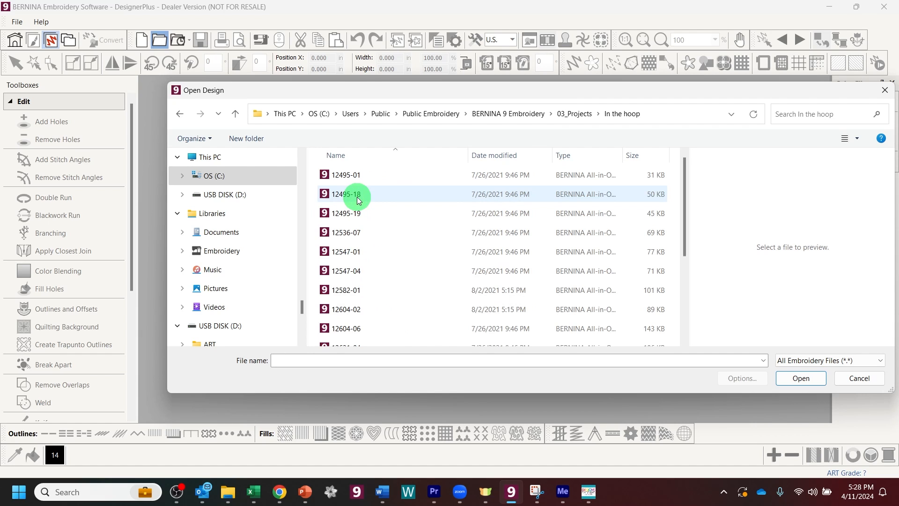
# Step: Preview the folder's designs one by one down to the arched tag 12743-09
pyautogui.click(363, 175)
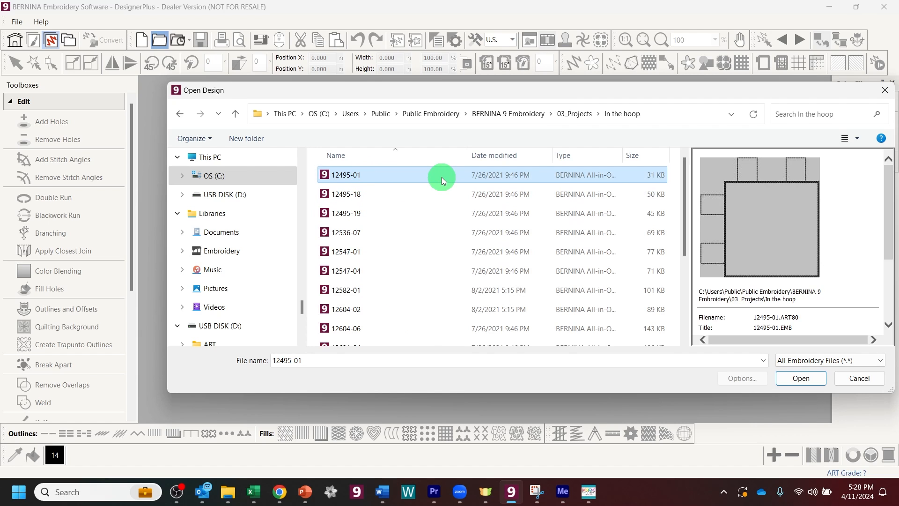
pyautogui.press('Down')
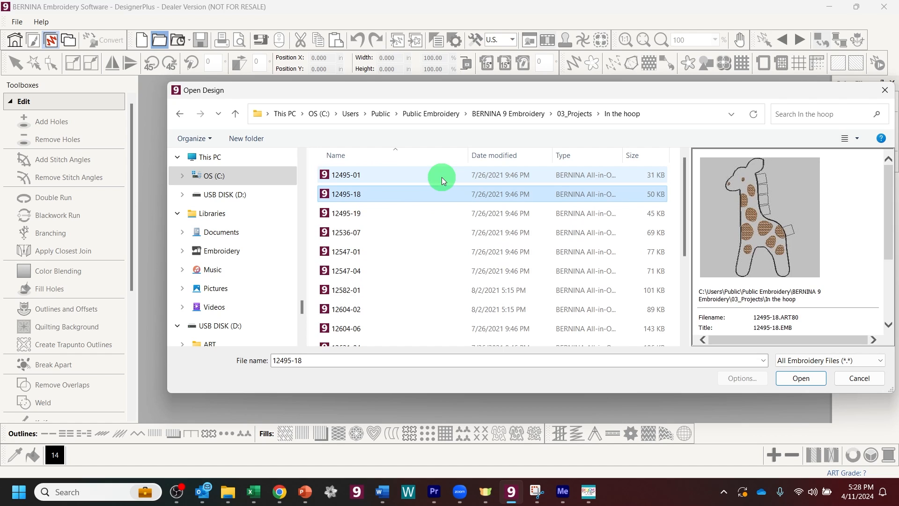
pyautogui.press('Down')
pyautogui.press('Down')
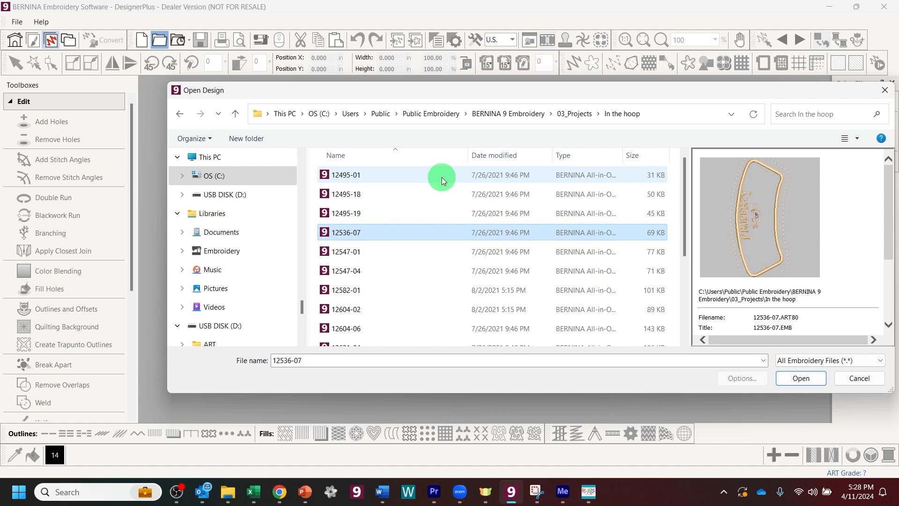
pyautogui.press('Down')
pyautogui.press('Down')
pyautogui.press('Down')
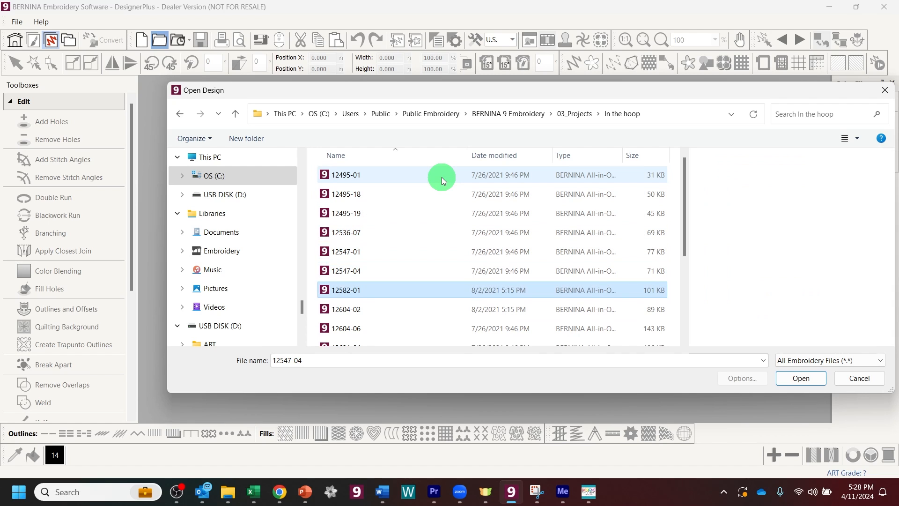
pyautogui.press('Down')
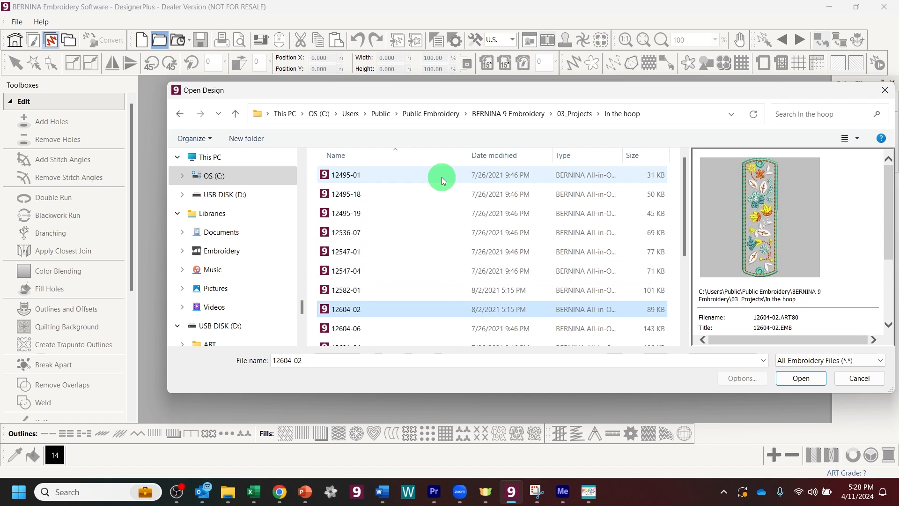
pyautogui.press('Down')
pyautogui.press('Down')
pyautogui.press('Down')
pyautogui.press('Down')
pyautogui.press('Down')
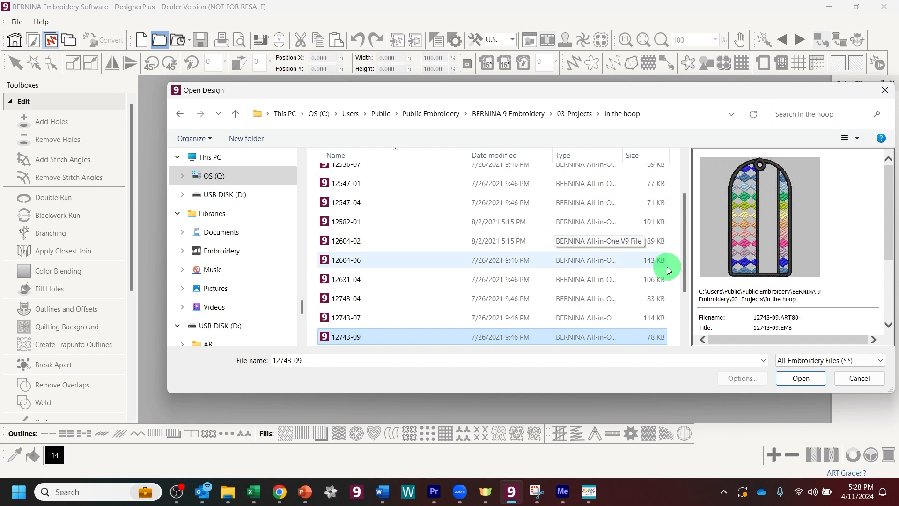
# Step: Load design 12743-09, turn off Artistic View, and select the colour 1 and colour 2 objects
pyautogui.click(802, 379)
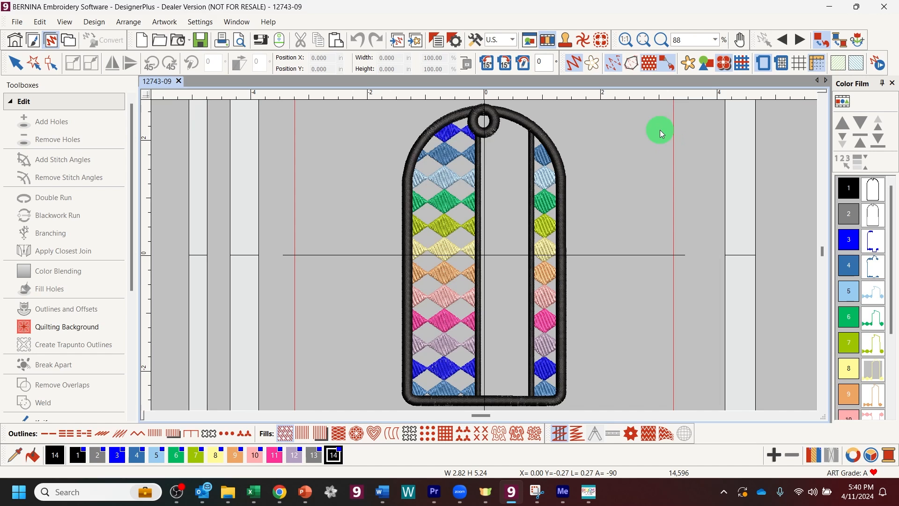
pyautogui.press('t')
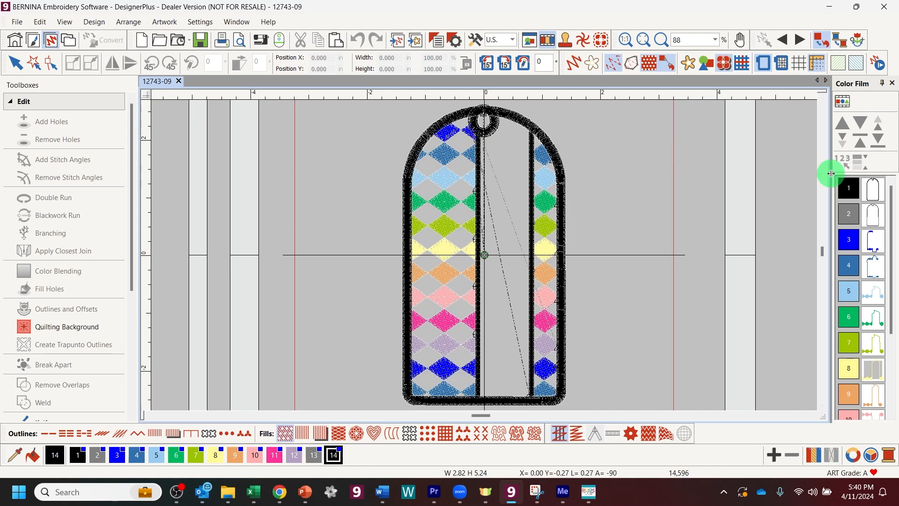
pyautogui.click(858, 191)
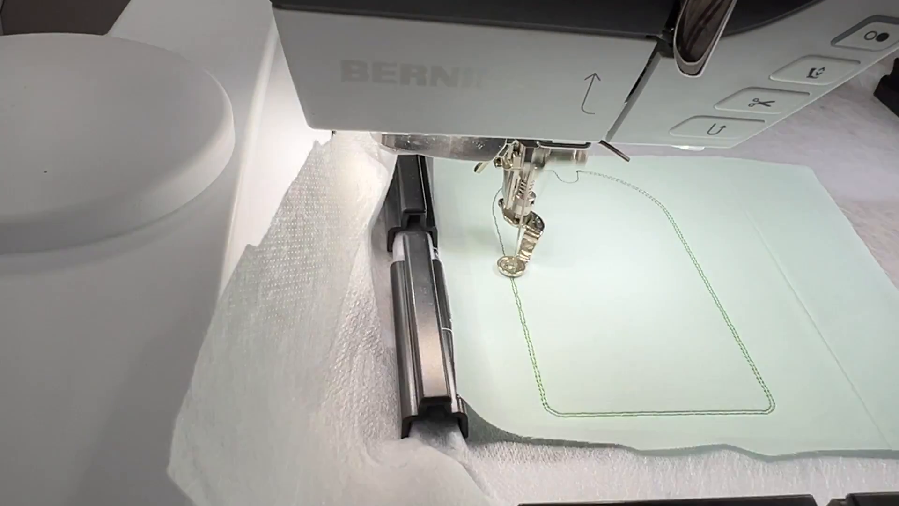
pyautogui.click(876, 213)
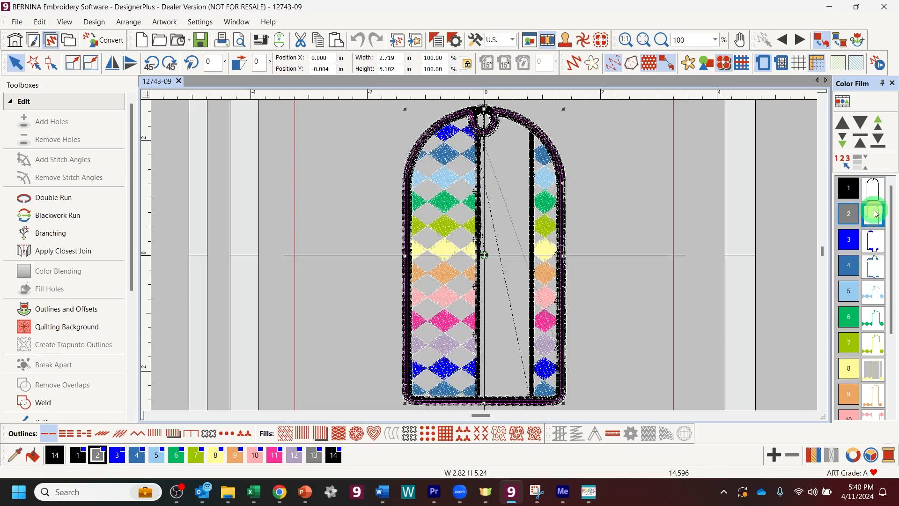
pyautogui.click(876, 213)
pyautogui.click(875, 203)
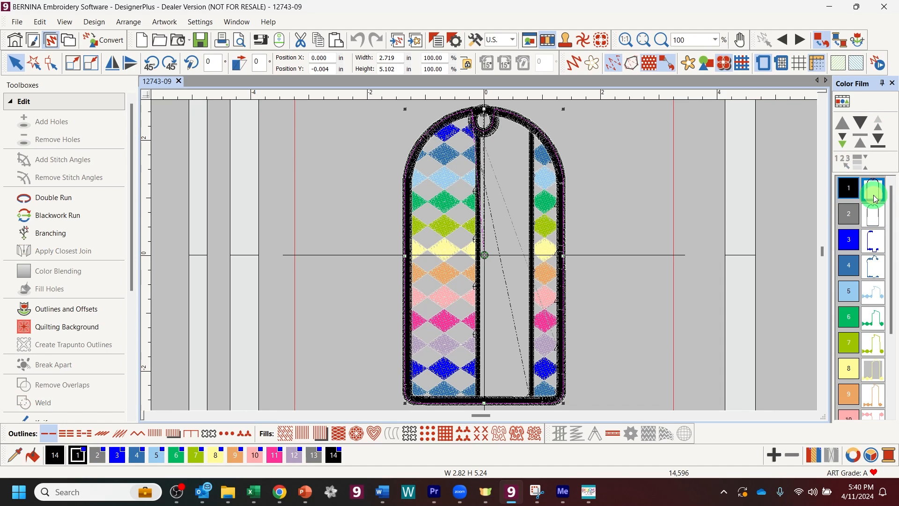
pyautogui.click(876, 241)
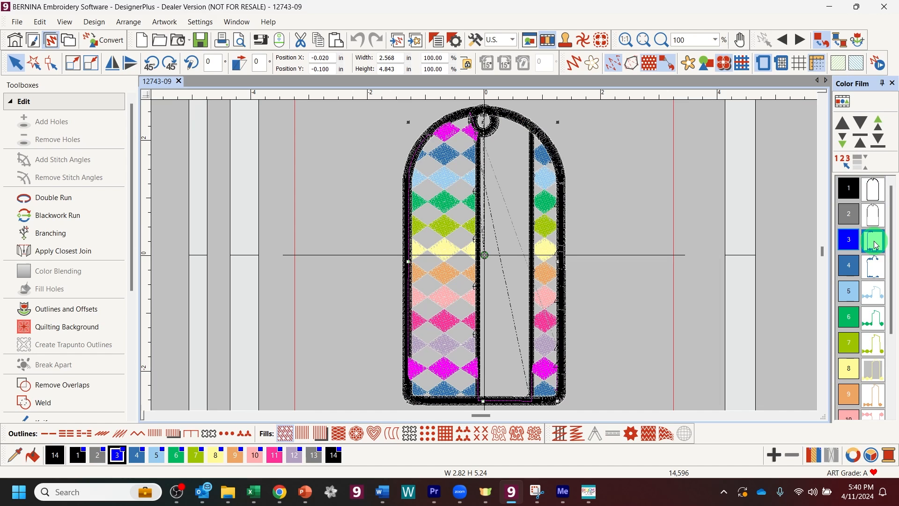
pyautogui.click(874, 268)
pyautogui.click(875, 294)
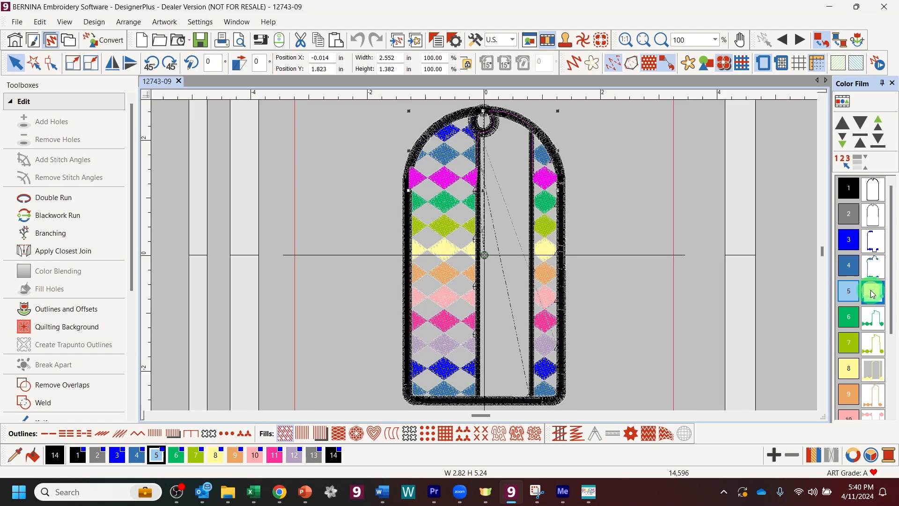
pyautogui.click(877, 318)
pyautogui.click(876, 347)
pyautogui.scroll(-3, 877, 355)
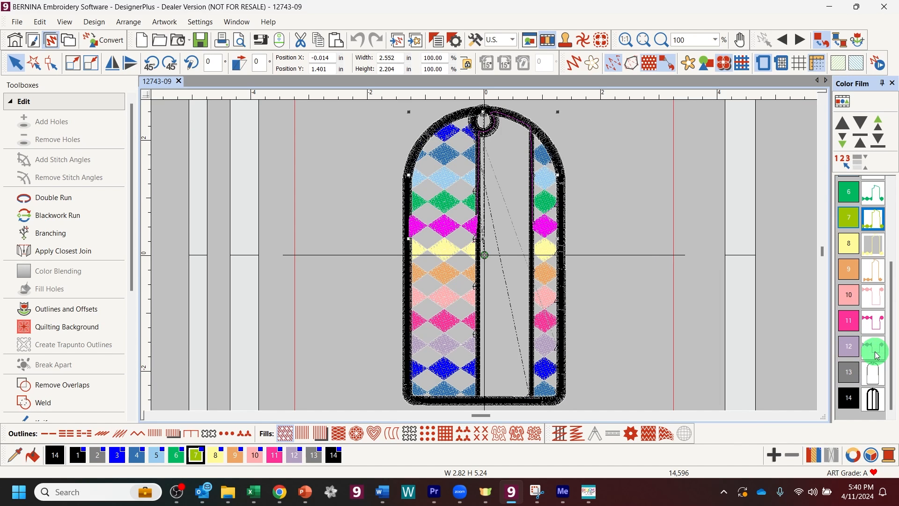
pyautogui.click(871, 370)
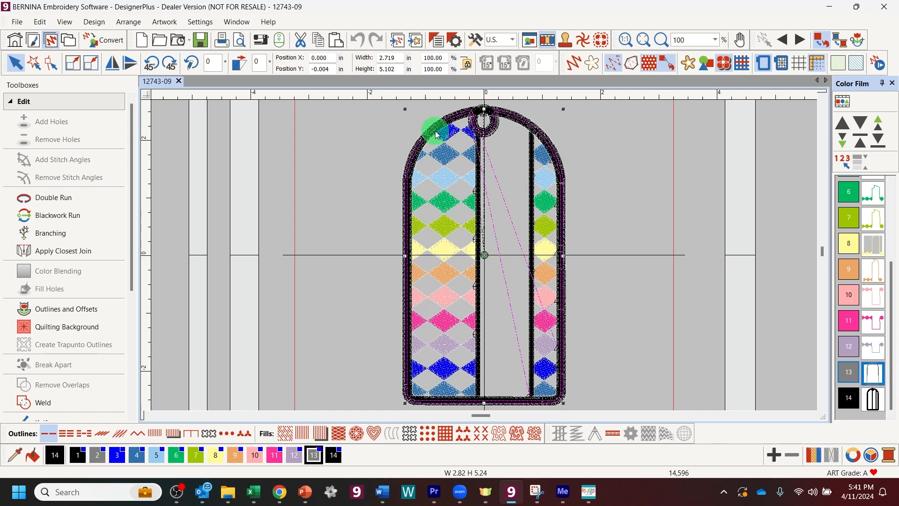
pyautogui.click(375, 198)
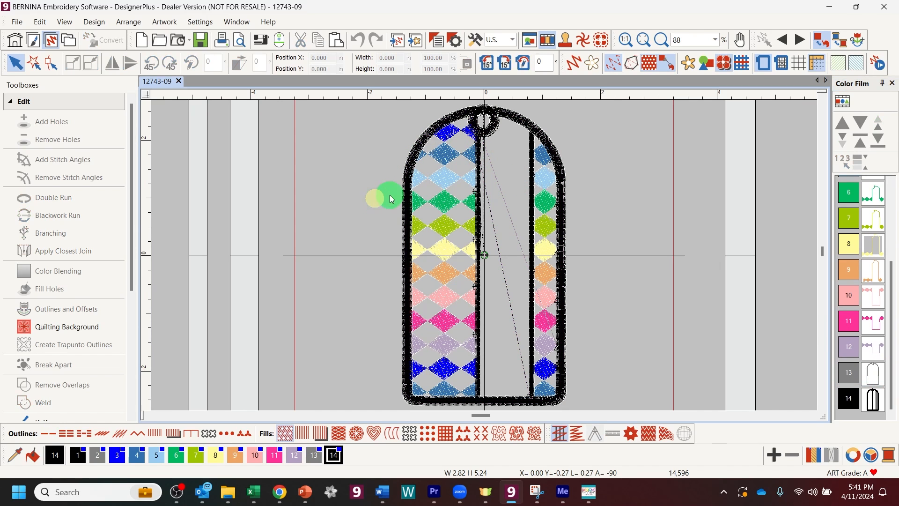
pyautogui.click(872, 370)
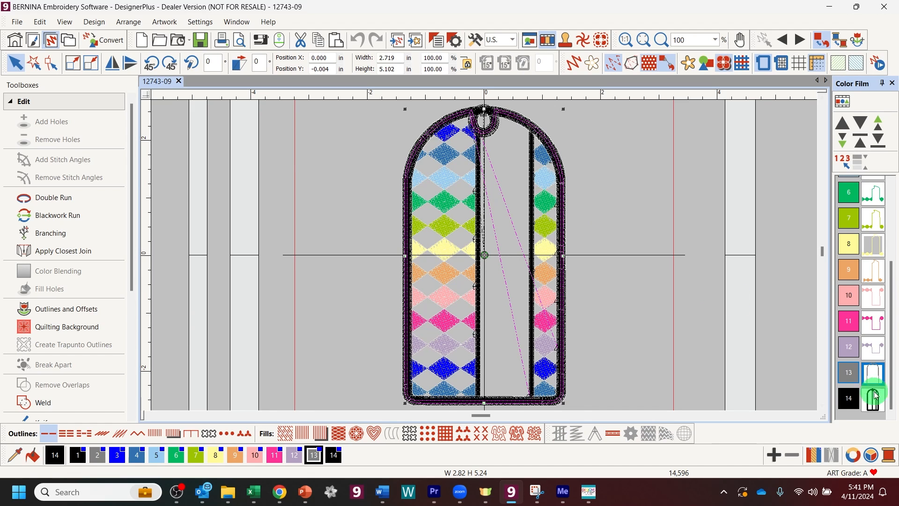
pyautogui.click(872, 405)
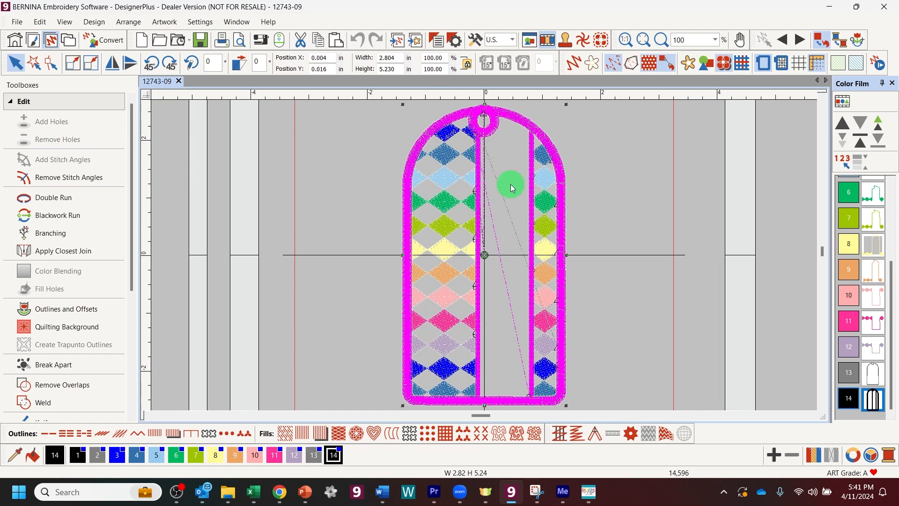
pyautogui.click(611, 153)
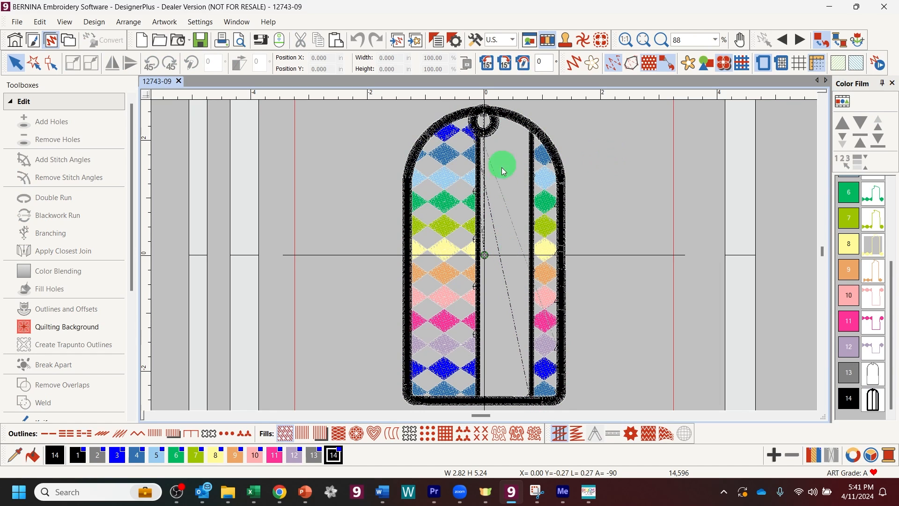
# Step: Create new lettering of the person's surname in the Amalfi Coast font
pyautogui.click(12, 107)
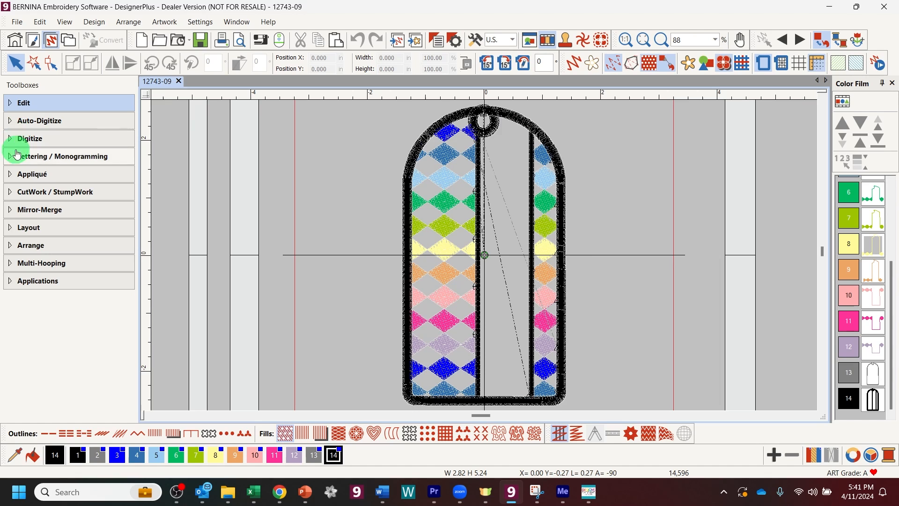
pyautogui.click(16, 154)
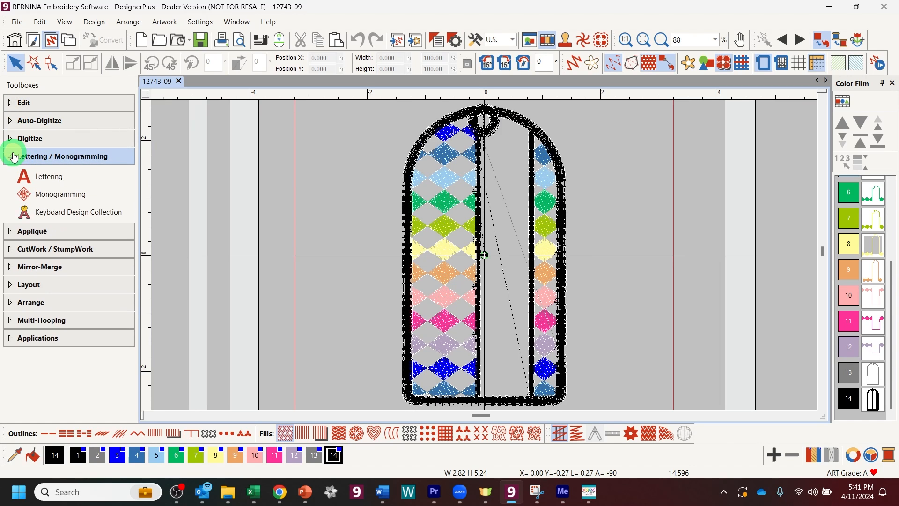
pyautogui.click(52, 182)
pyautogui.click(58, 143)
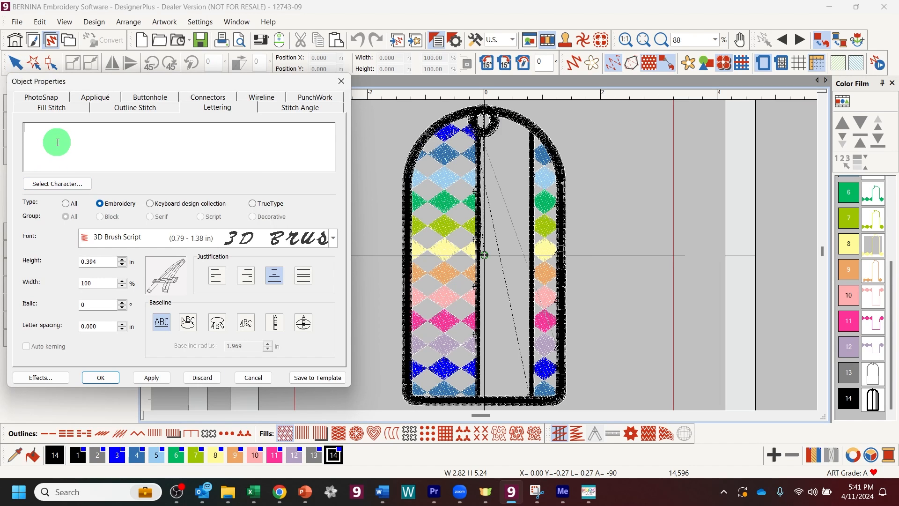
pyautogui.write('Donahue')
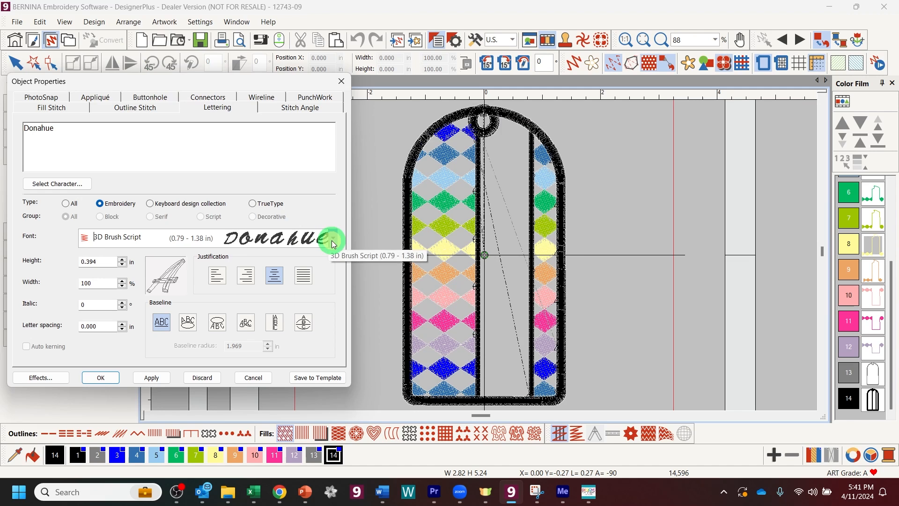
pyautogui.click(332, 239)
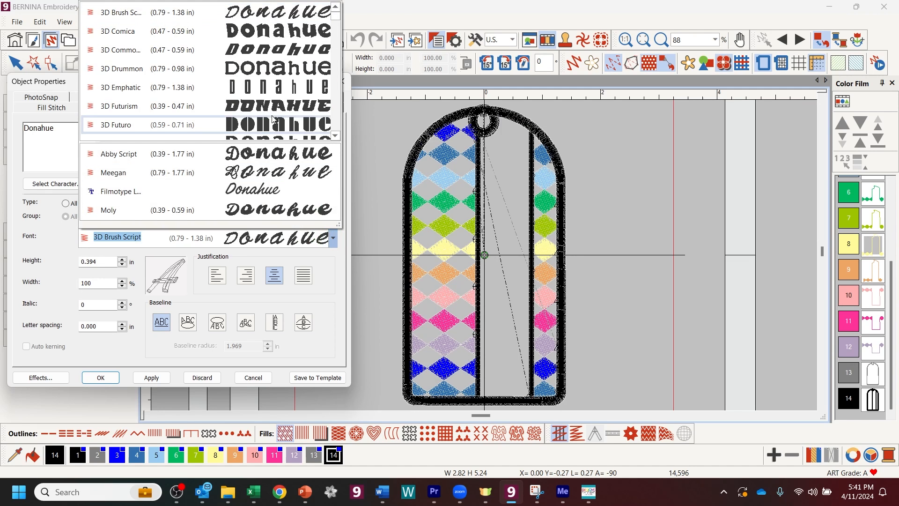
pyautogui.moveTo(336, 16)
pyautogui.mouseDown()
pyautogui.moveTo(337, 44)
pyautogui.moveTo(337, 17)
pyautogui.mouseUp()
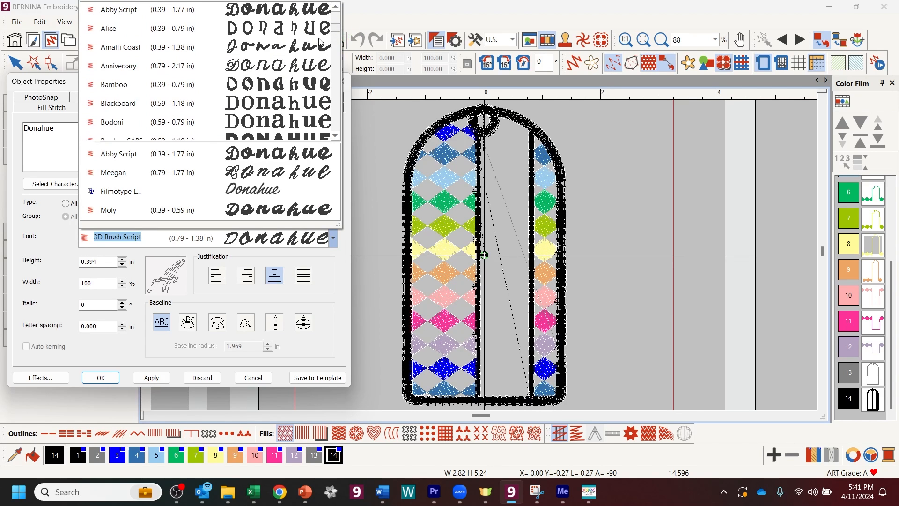
pyautogui.click(268, 43)
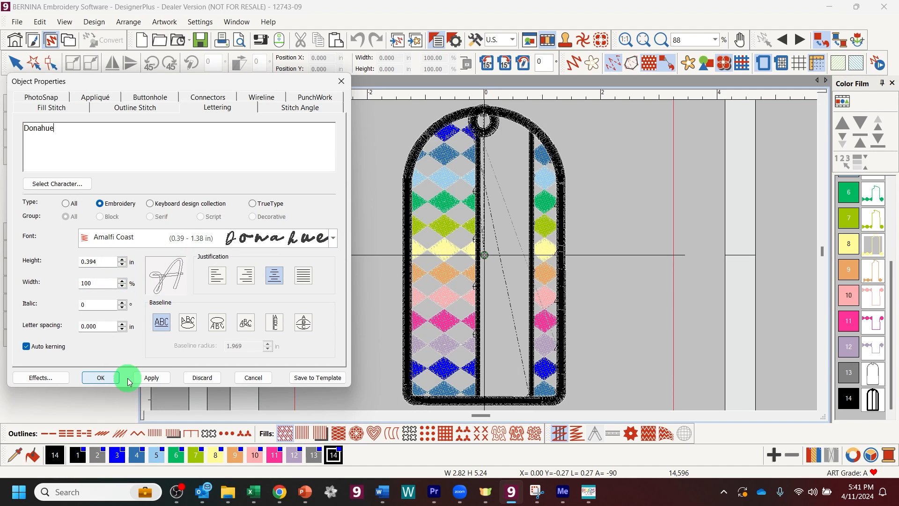
pyautogui.click(105, 377)
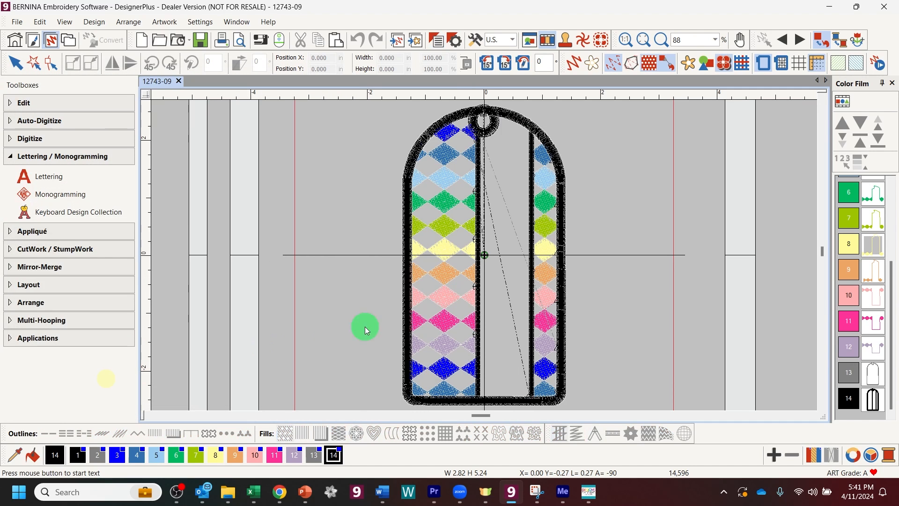
# Step: Place the name lettering, rotate it 90° counter-clockwise onto the tag, and apply 1.38 in height
pyautogui.click(431, 289)
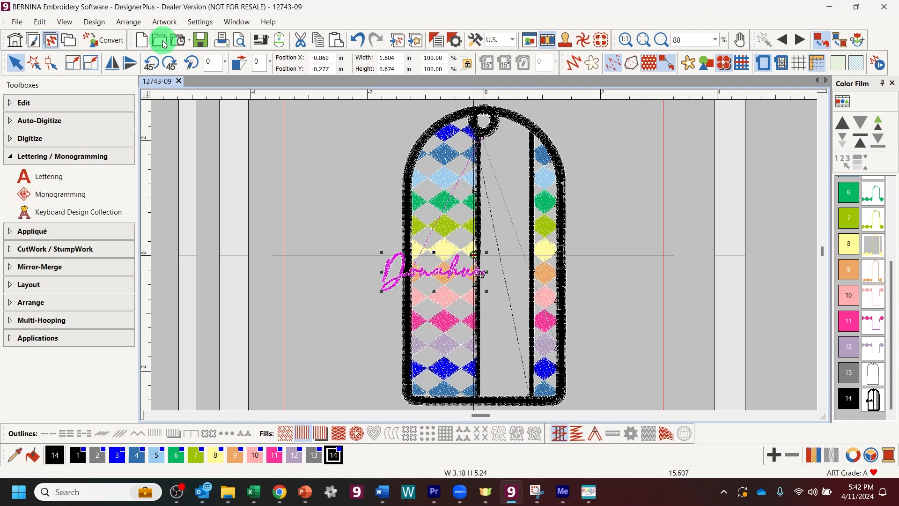
pyautogui.click(153, 64)
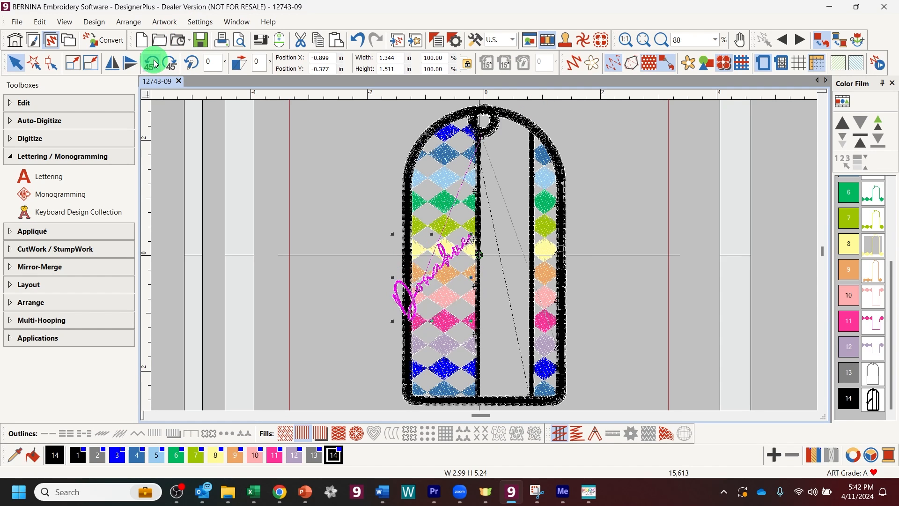
pyautogui.click(153, 63)
pyautogui.moveTo(428, 276); pyautogui.dragTo(502, 314)
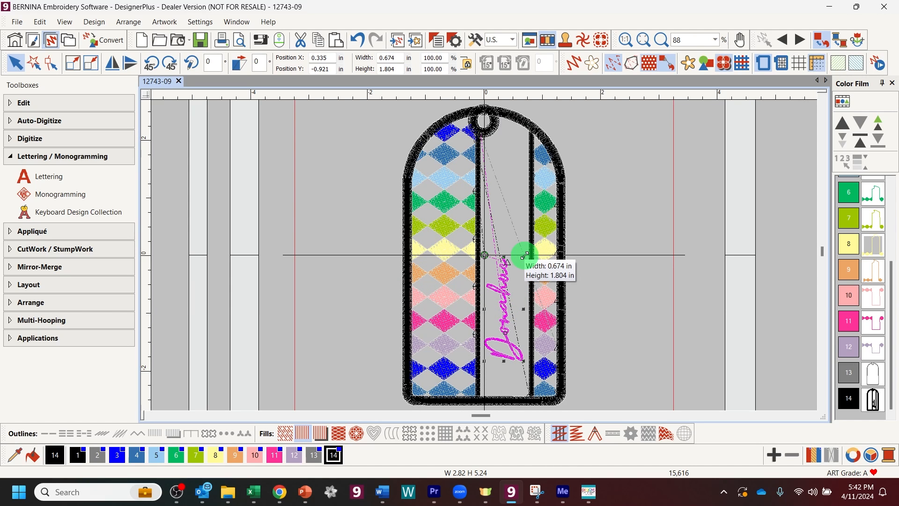
pyautogui.doubleClick(508, 284)
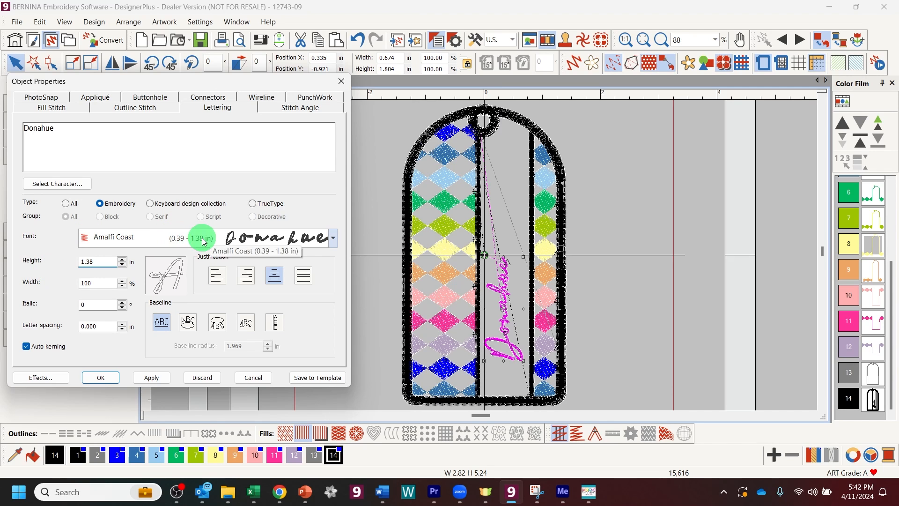
pyautogui.click(156, 378)
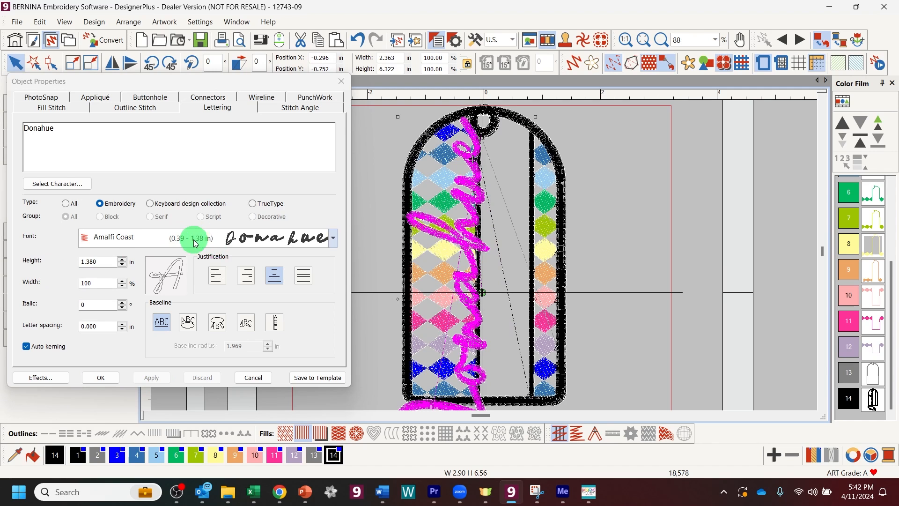
# Step: Shrink the lettering to about 0.557 in and fit it into the tag's middle strip
pyautogui.click(468, 161)
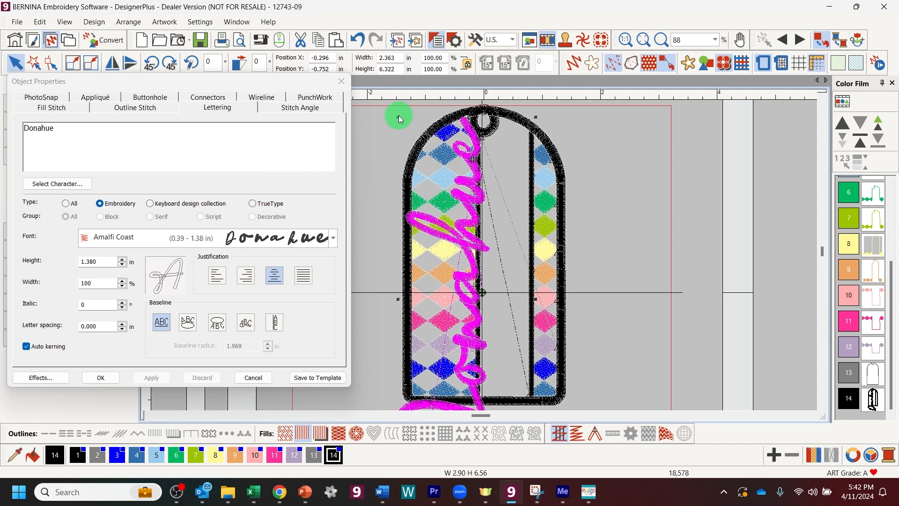
pyautogui.moveTo(398, 115); pyautogui.dragTo(470, 222)
pyautogui.moveTo(490, 320); pyautogui.dragTo(507, 262)
pyautogui.moveTo(511, 335); pyautogui.dragTo(505, 289)
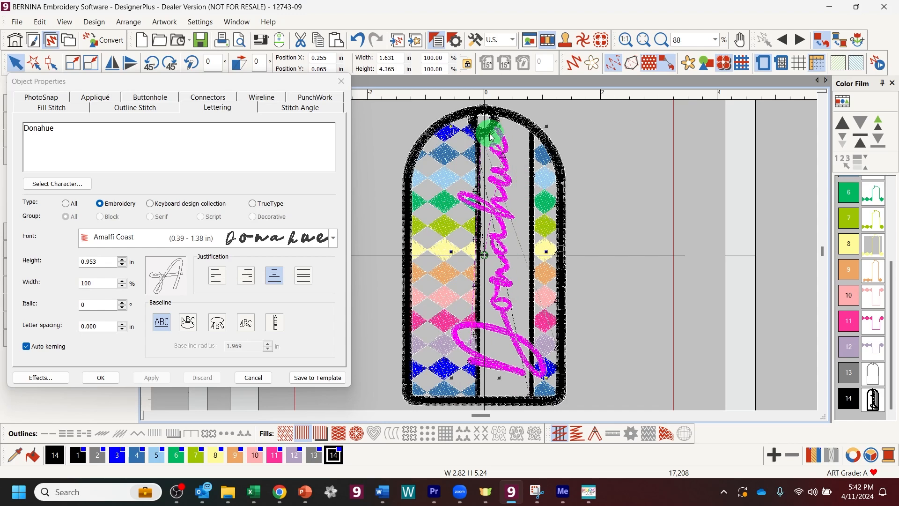
pyautogui.moveTo(543, 127); pyautogui.dragTo(513, 180)
pyautogui.moveTo(450, 184); pyautogui.dragTo(469, 231)
pyautogui.click(501, 322)
pyautogui.moveTo(505, 344); pyautogui.dragTo(504, 324)
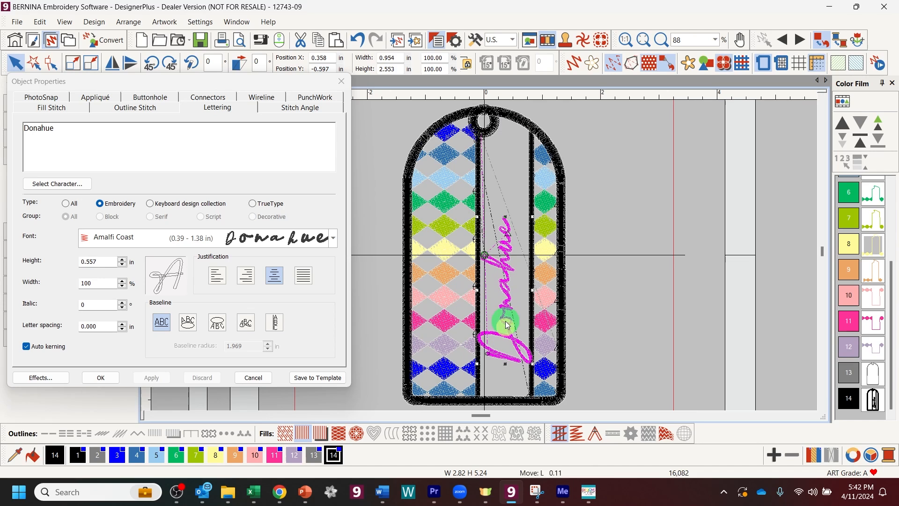
pyautogui.click(597, 308)
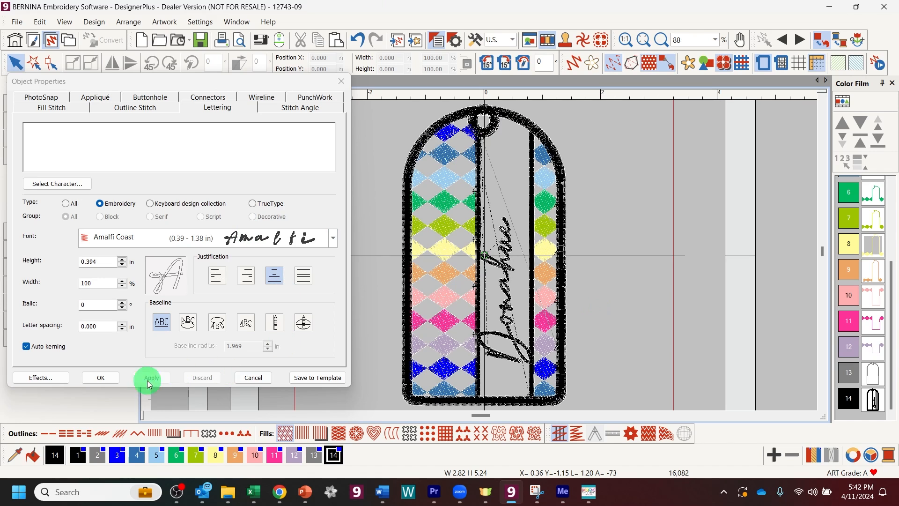
pyautogui.click(100, 378)
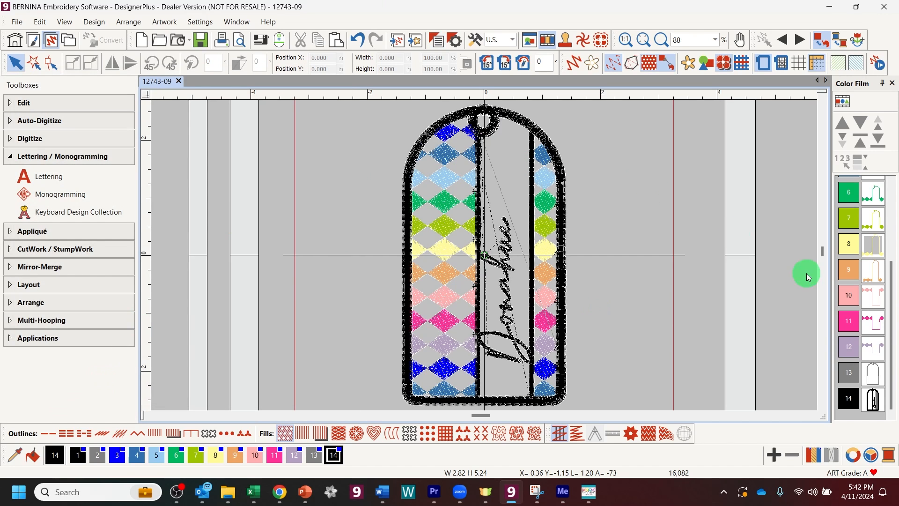
# Step: Select the name lettering and add thread colours to the palette up to colour 29
pyautogui.click(510, 341)
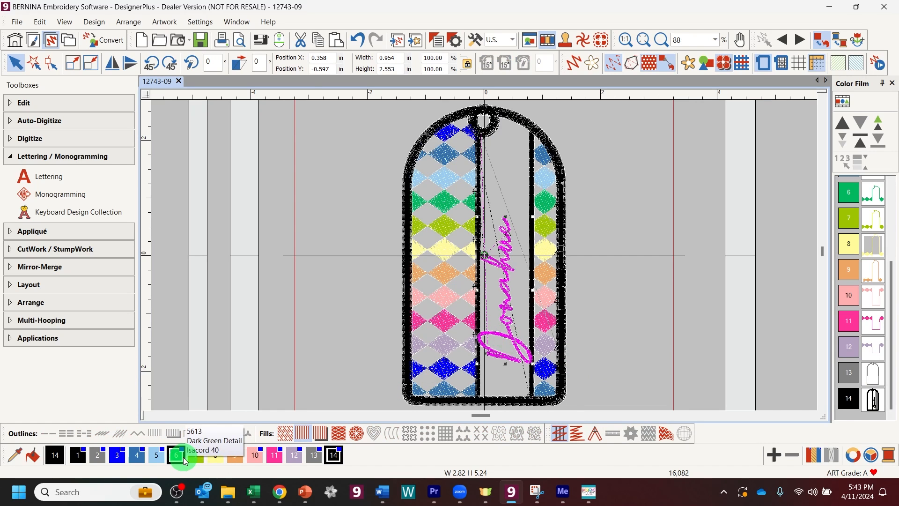
pyautogui.click(771, 460)
pyautogui.click(770, 457)
pyautogui.click(771, 457)
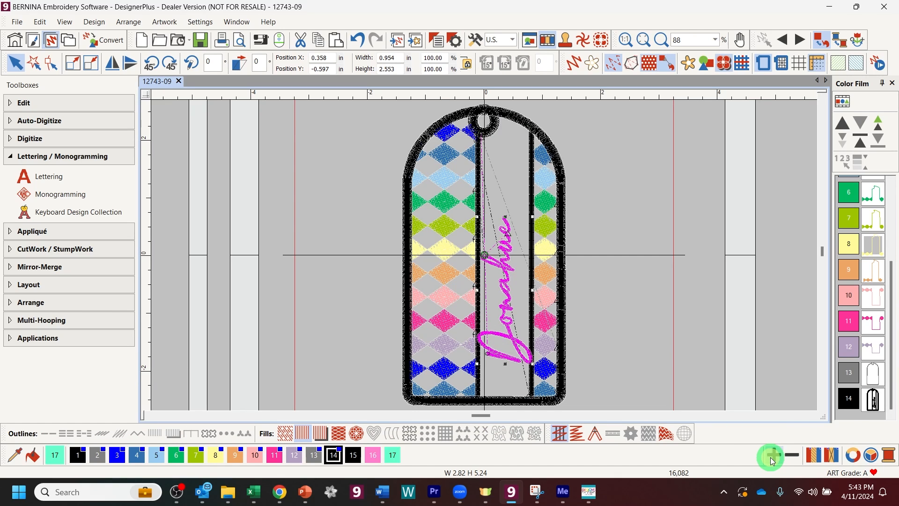
pyautogui.doubleClick(771, 457)
pyautogui.tripleClick(770, 457)
pyautogui.tripleClick(771, 457)
pyautogui.doubleClick(770, 457)
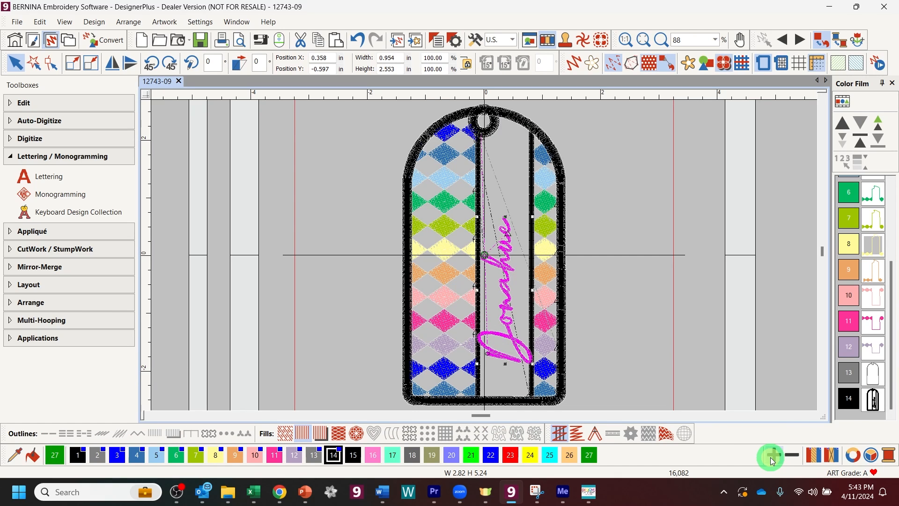
pyautogui.doubleClick(770, 457)
# Step: Give the lettering green colour 27 and compare it with the colour 5 diamonds
pyautogui.click(591, 459)
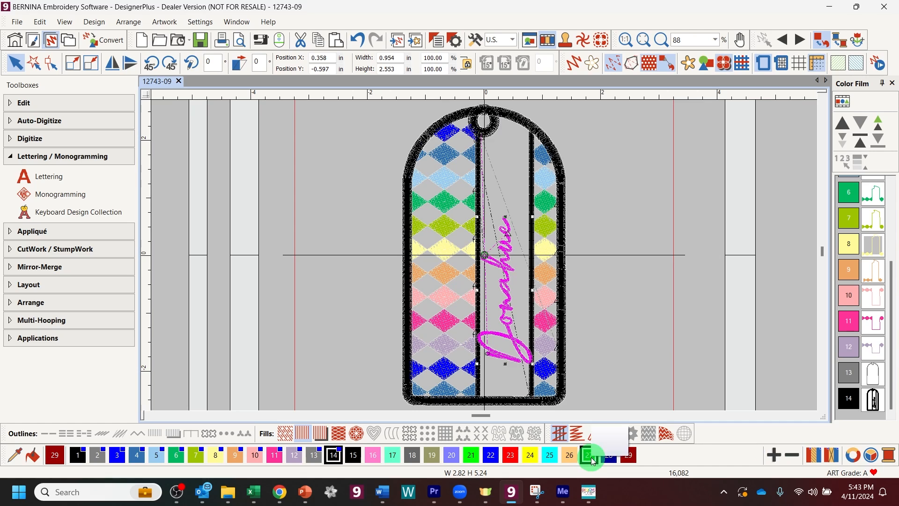
pyautogui.click(691, 336)
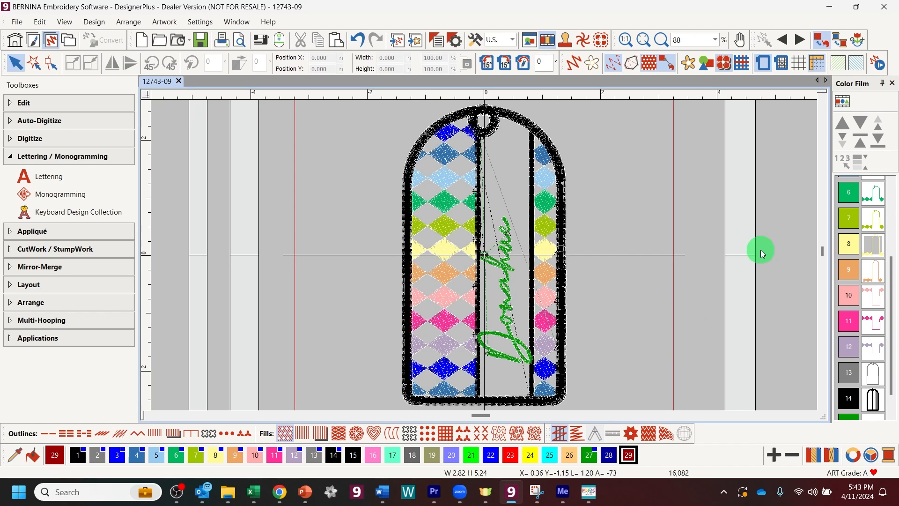
pyautogui.click(508, 307)
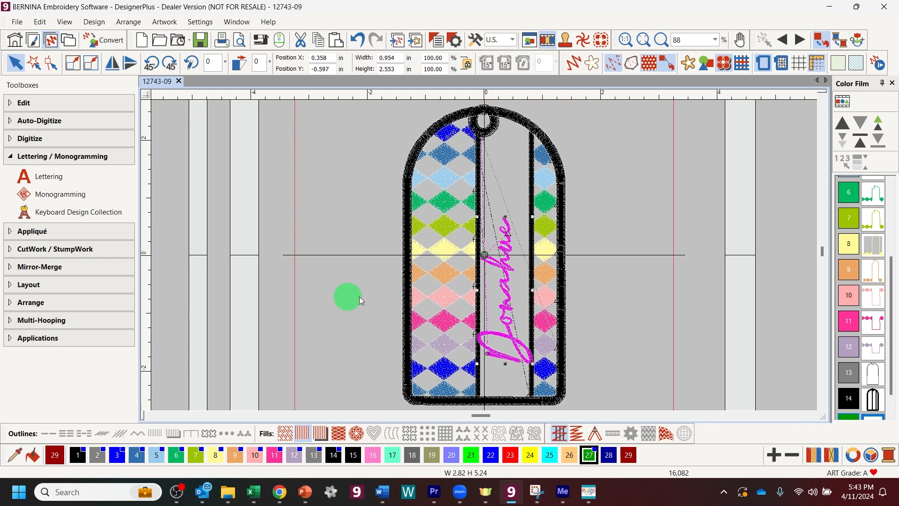
pyautogui.click(872, 177)
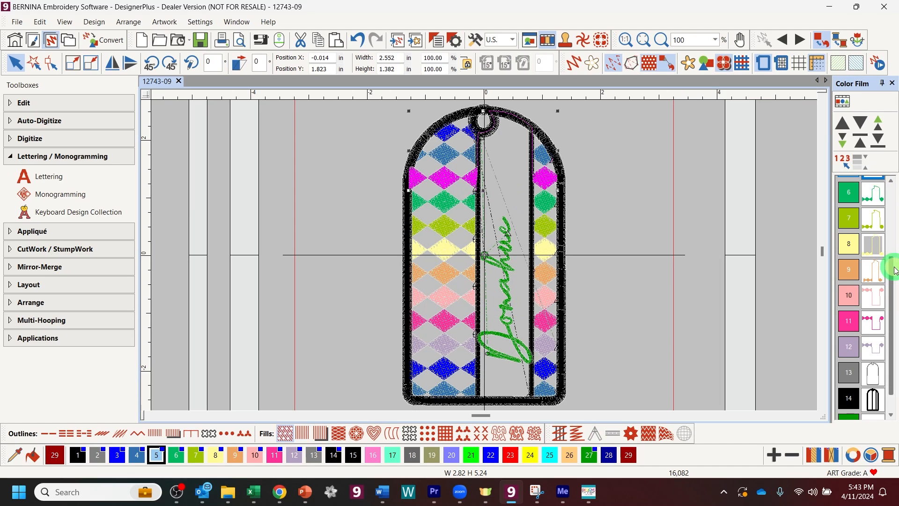
pyautogui.moveTo(893, 267); pyautogui.dragTo(896, 283)
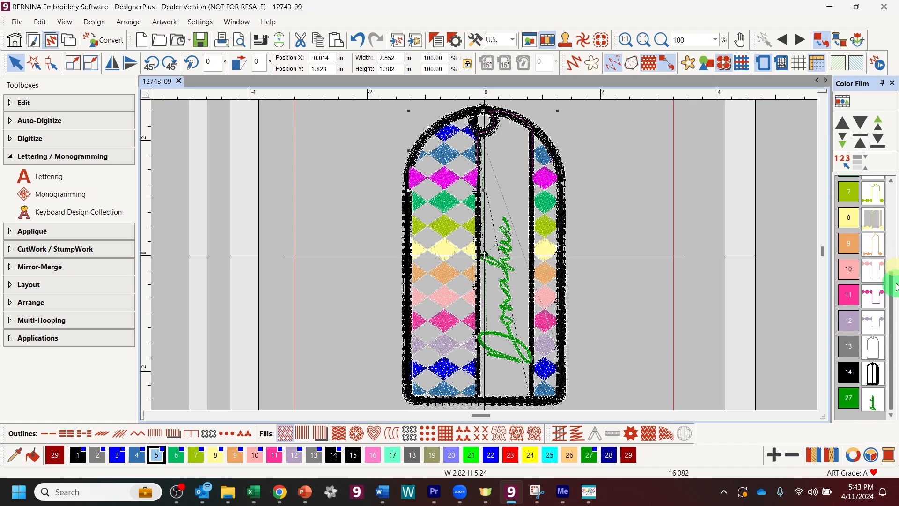
pyautogui.click(505, 267)
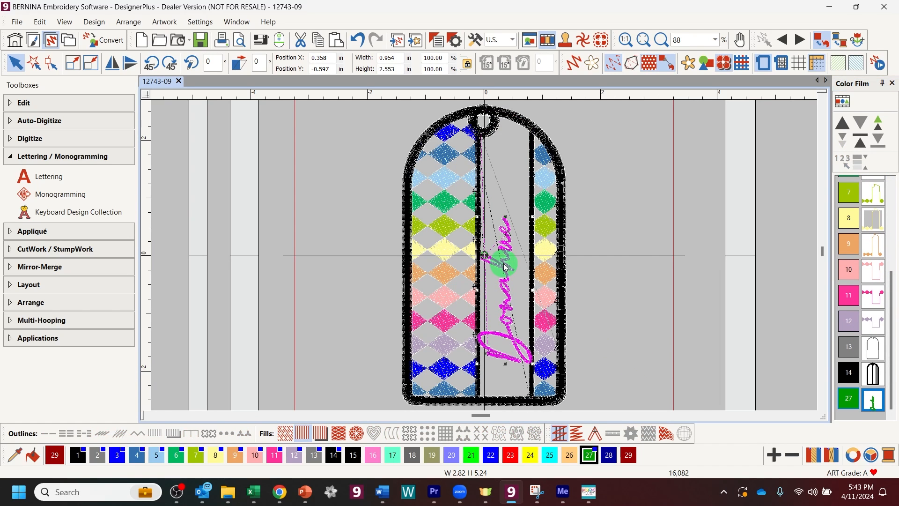
pyautogui.click(24, 104)
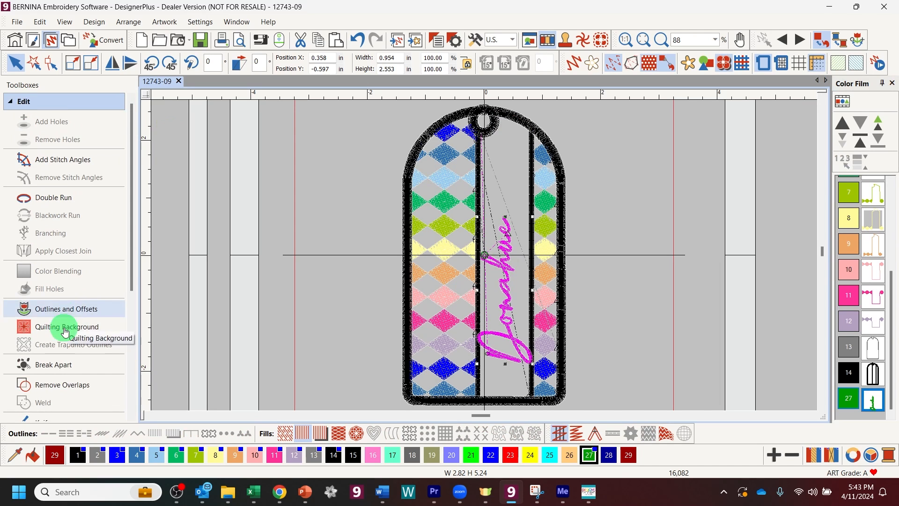
pyautogui.click(44, 387)
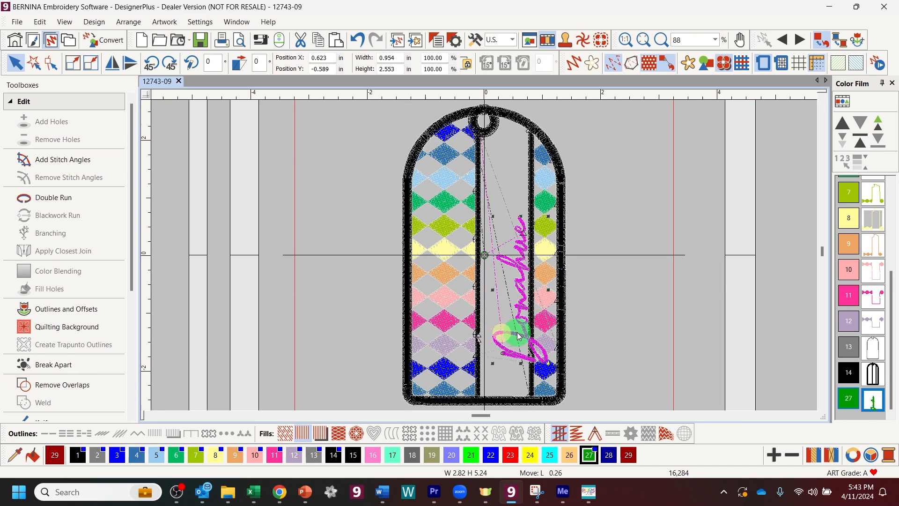
pyautogui.moveTo(504, 336); pyautogui.dragTo(519, 336)
pyautogui.click(645, 35)
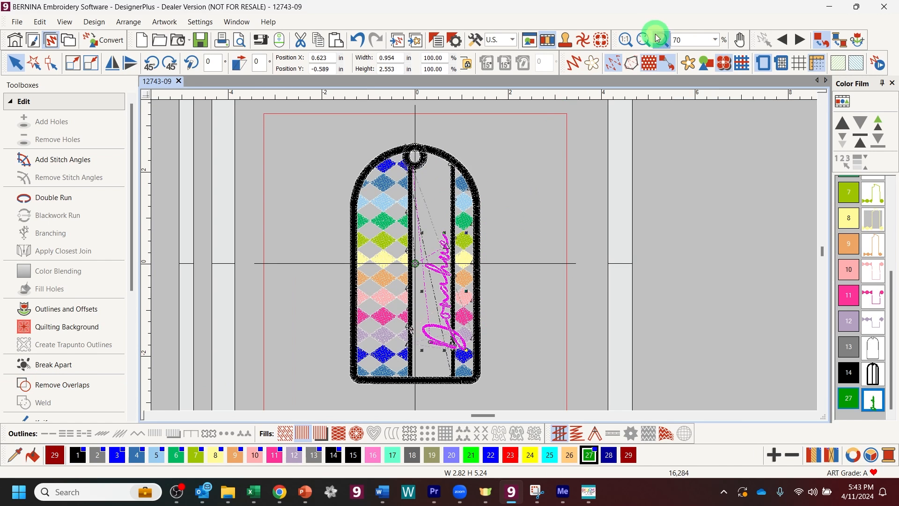
pyautogui.click(661, 39)
pyautogui.moveTo(383, 302); pyautogui.dragTo(490, 375)
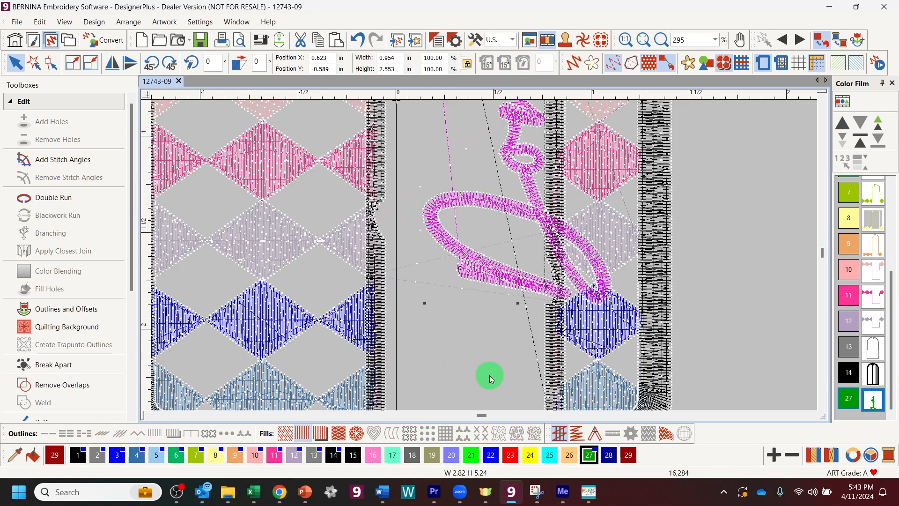
pyautogui.moveTo(467, 202); pyautogui.dragTo(412, 203)
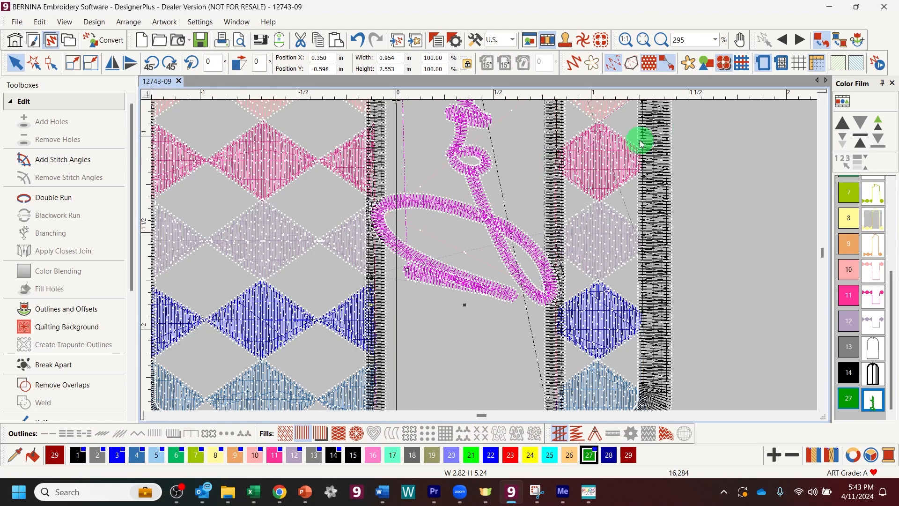
pyautogui.scroll(5, 679, 225)
pyautogui.scroll(3, 676, 234)
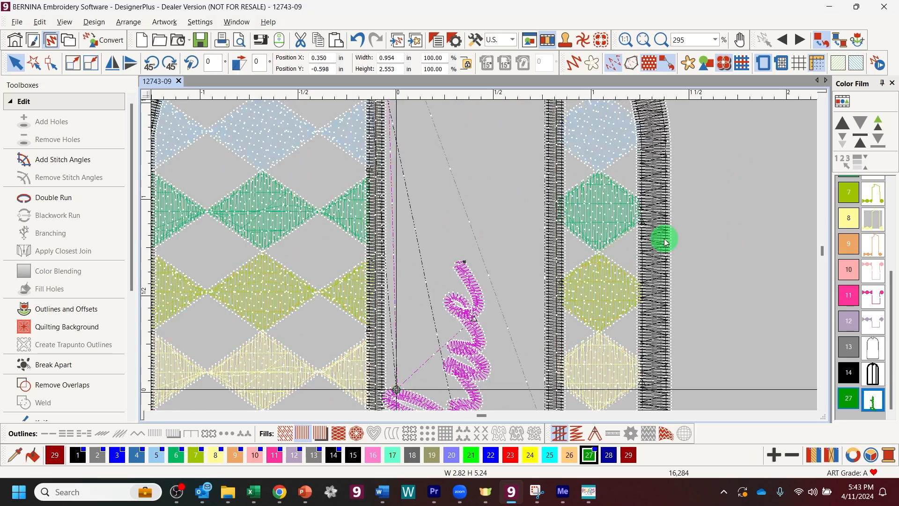
pyautogui.scroll(-2, 662, 239)
pyautogui.moveTo(420, 291); pyautogui.dragTo(431, 291)
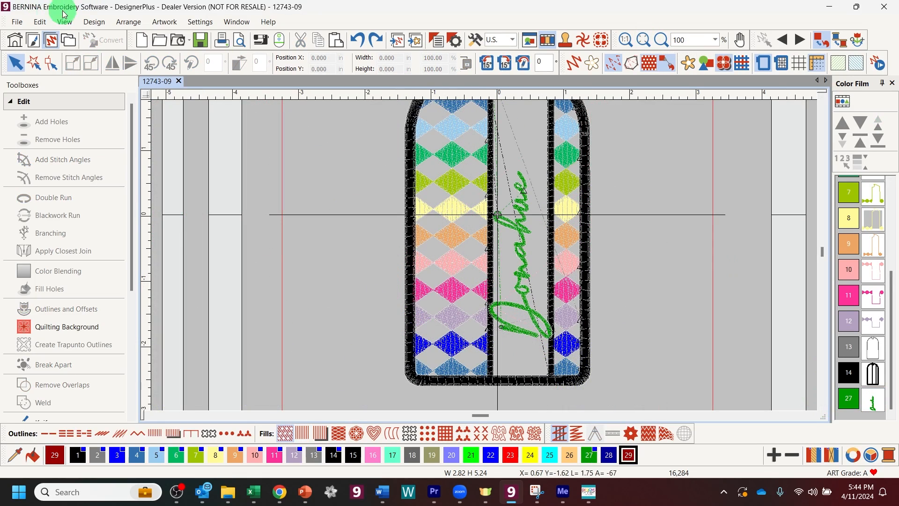
# Step: Save the tag front design under the name LuggageTagFront
pyautogui.click(19, 22)
pyautogui.click(41, 129)
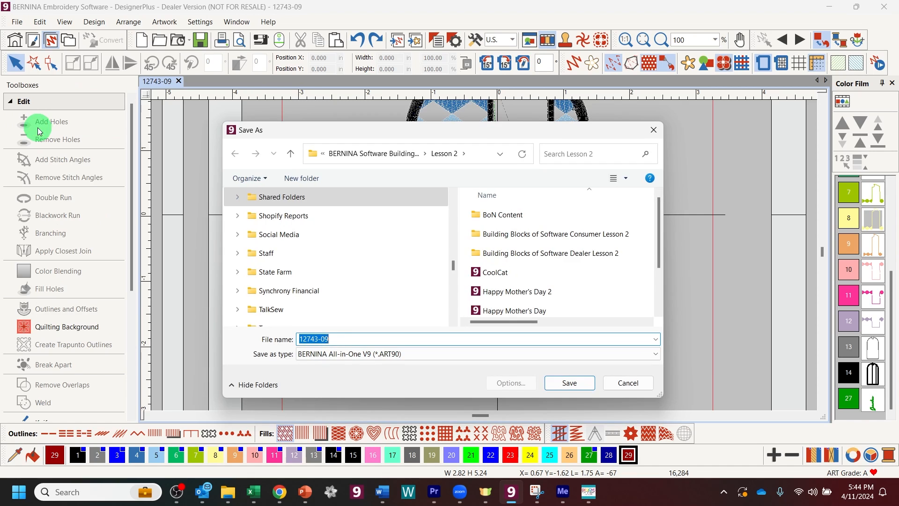
pyautogui.write('Luggag')
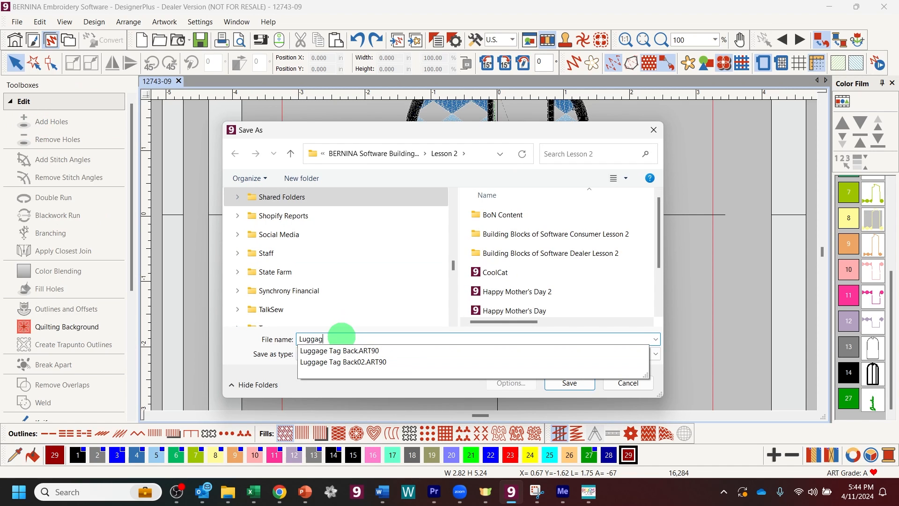
pyautogui.write('eTagFront')
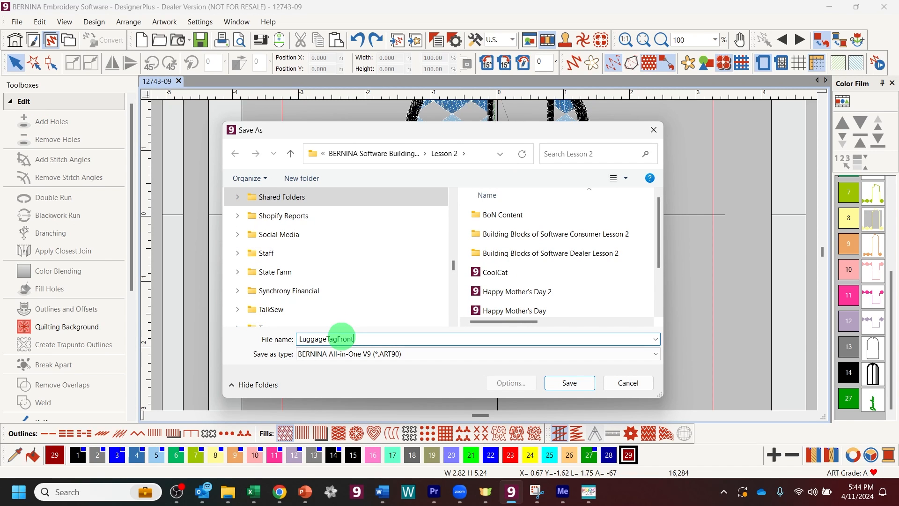
pyautogui.press('Return')
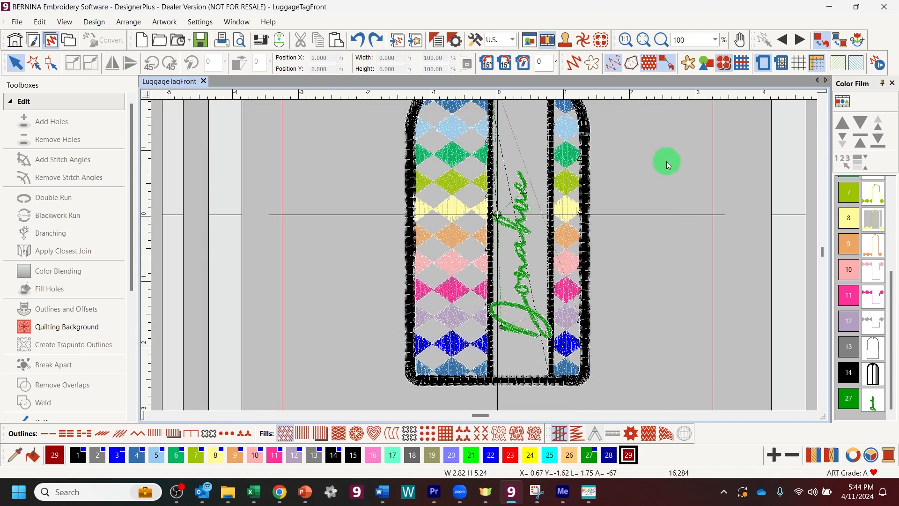
pyautogui.moveTo(871, 227); pyautogui.dragTo(868, 183)
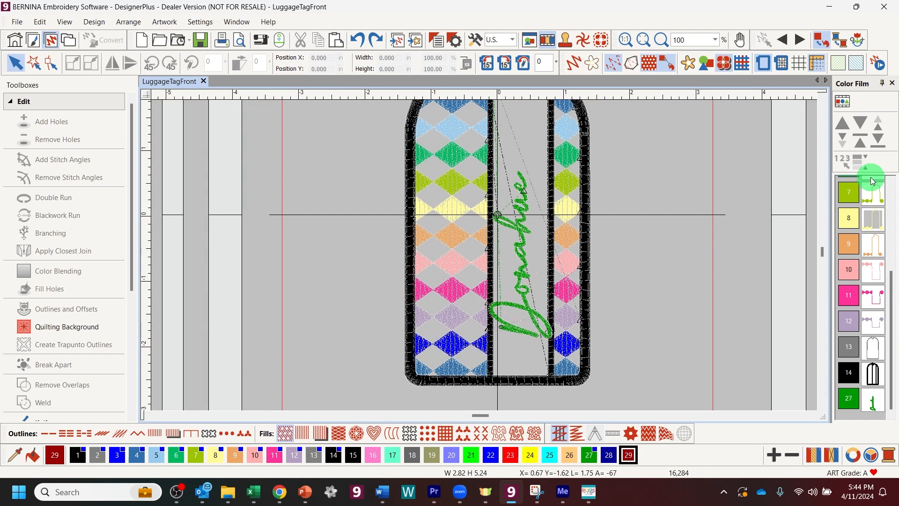
# Step: Delete the diamond fills of colours 3 through 12
pyautogui.moveTo(871, 181); pyautogui.dragTo(874, 240)
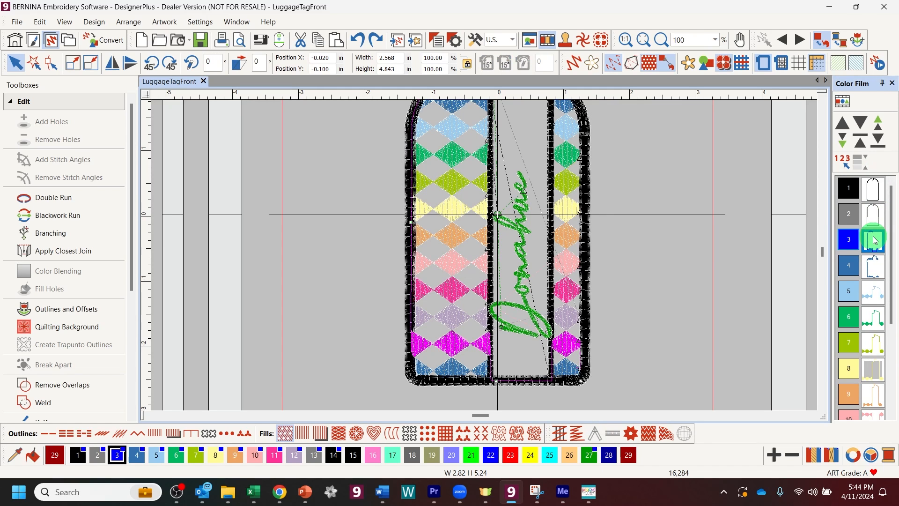
pyautogui.scroll(-3, 866, 254)
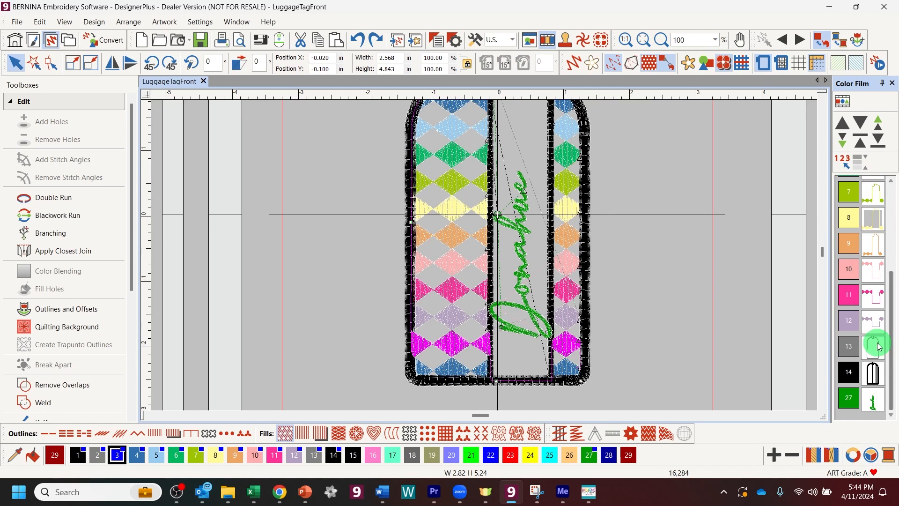
pyautogui.keyDown('shift'); pyautogui.click(849, 326); pyautogui.keyUp('shift')
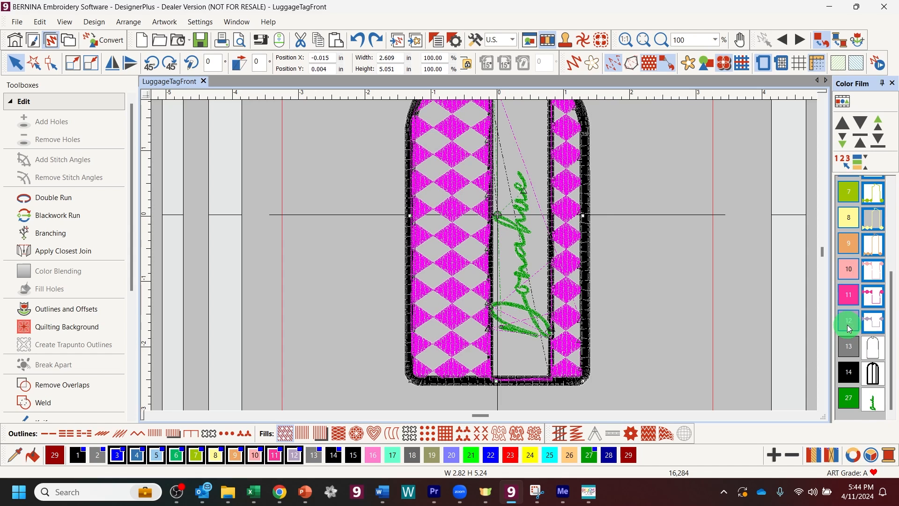
pyautogui.press('Delete')
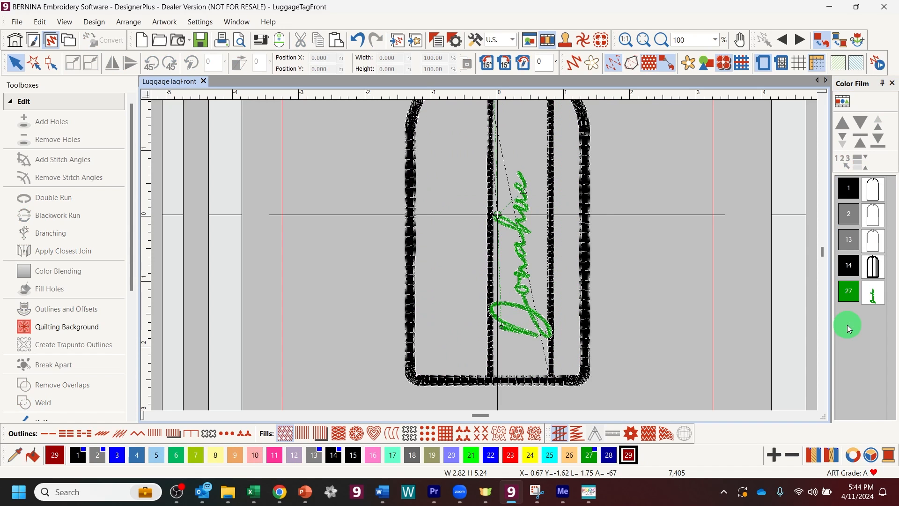
# Step: Delete the green colour 27 script, then mirror the remaining outlines horizontally
pyautogui.click(851, 299)
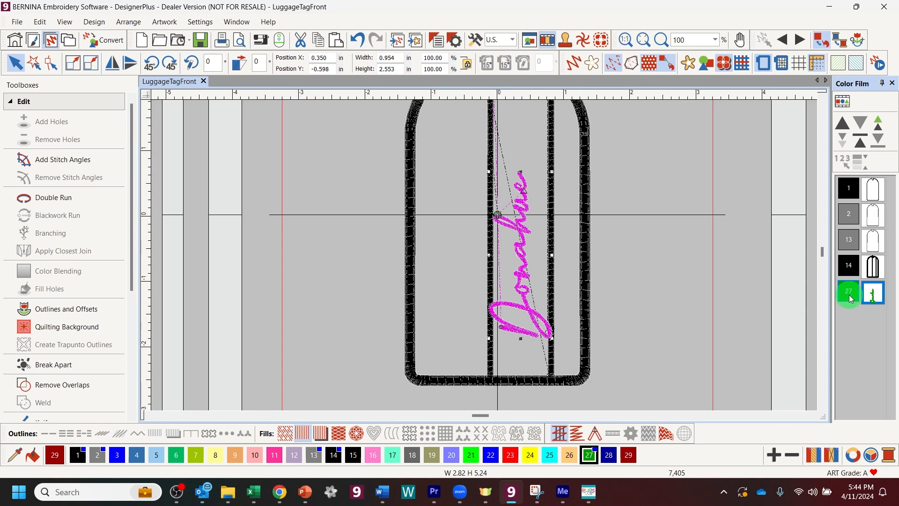
pyautogui.press('Delete')
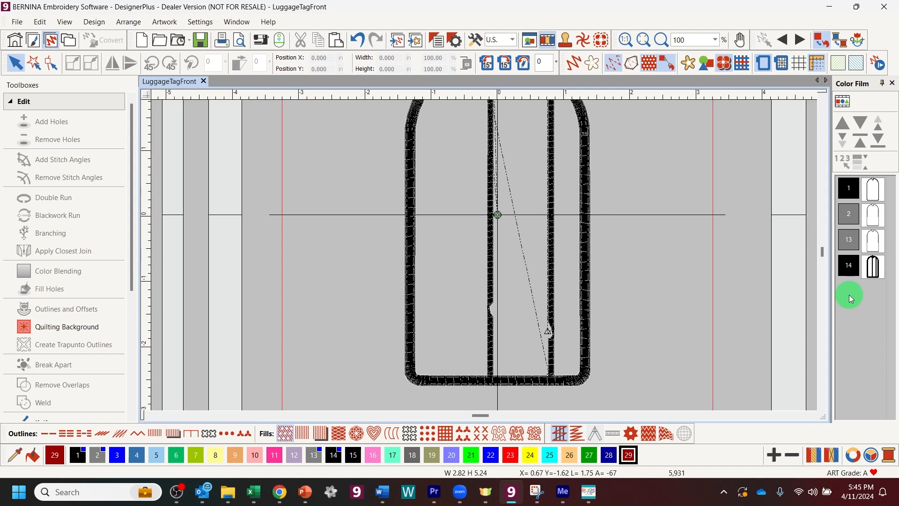
pyautogui.click(882, 197)
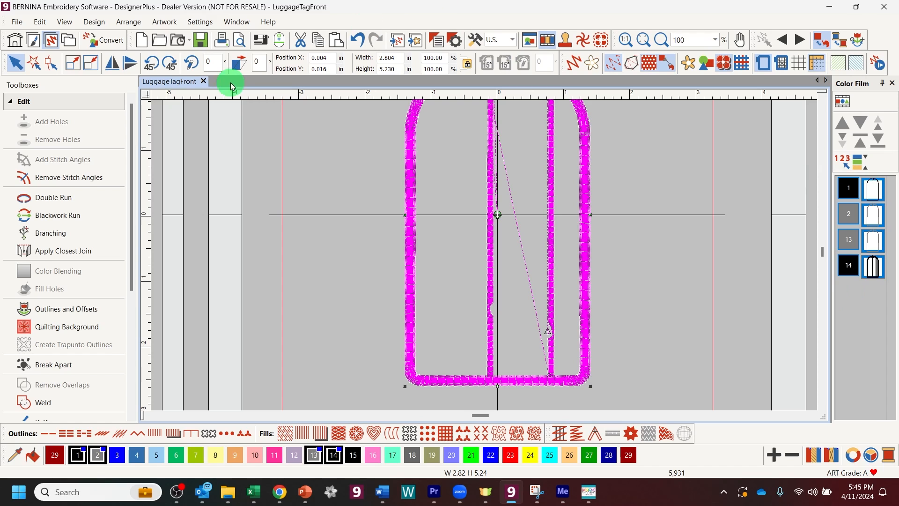
pyautogui.click(117, 71)
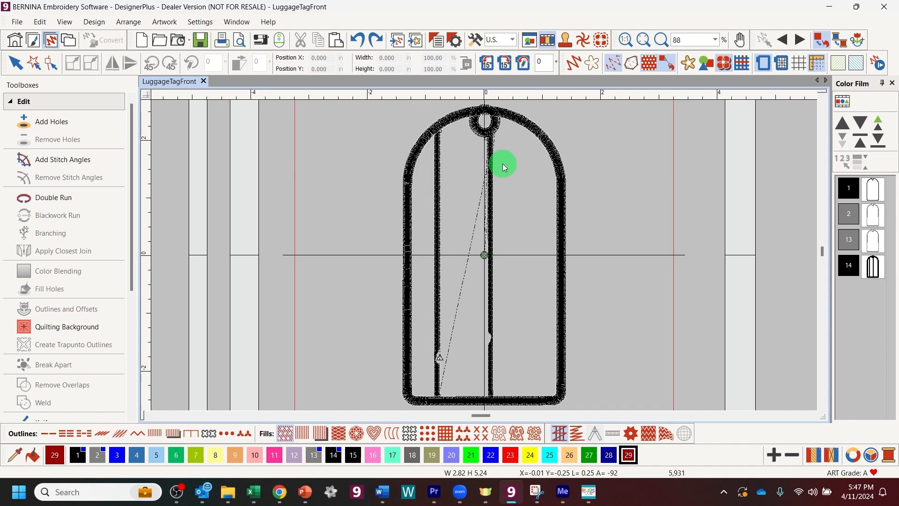
# Step: Create new lettering of the phone number in the Run Cardigan font
pyautogui.click(9, 103)
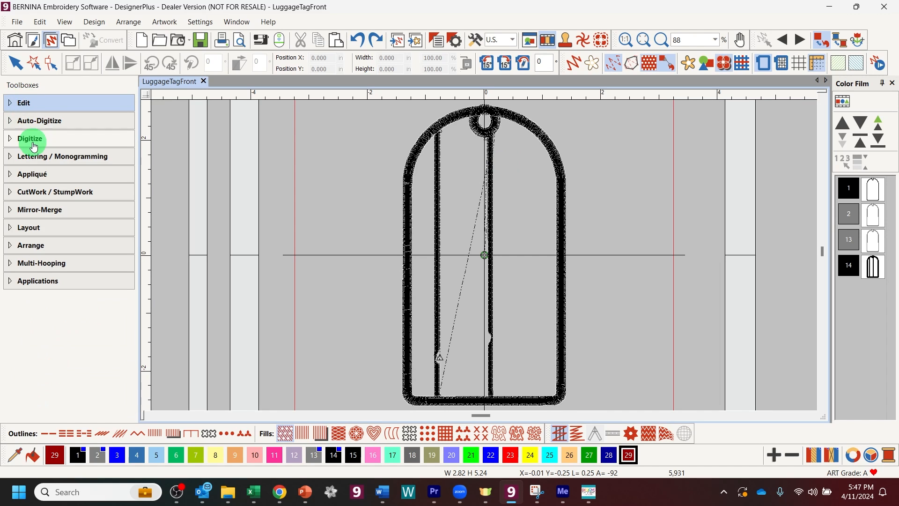
pyautogui.click(8, 157)
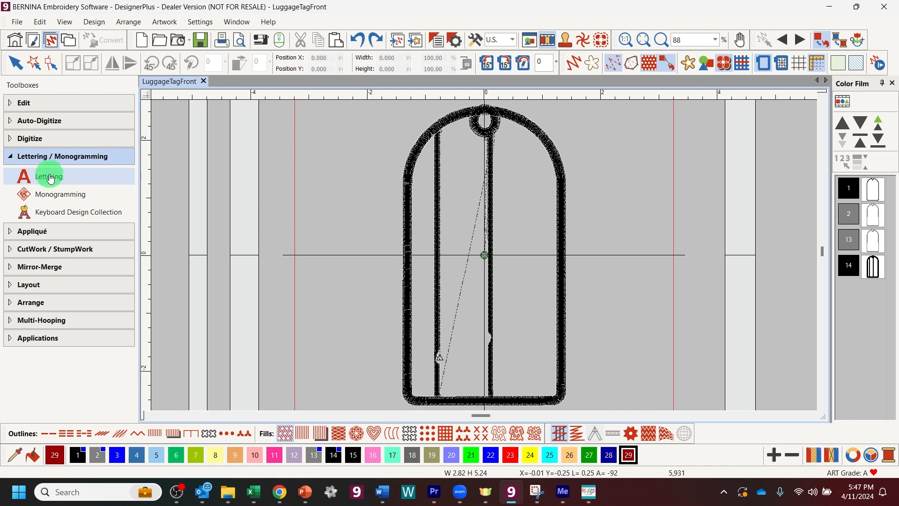
pyautogui.click(49, 173)
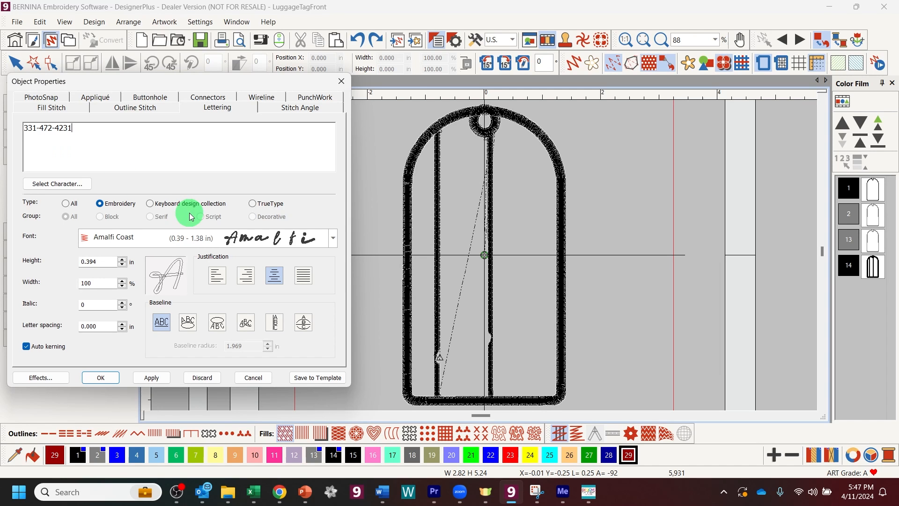
pyautogui.click(333, 238)
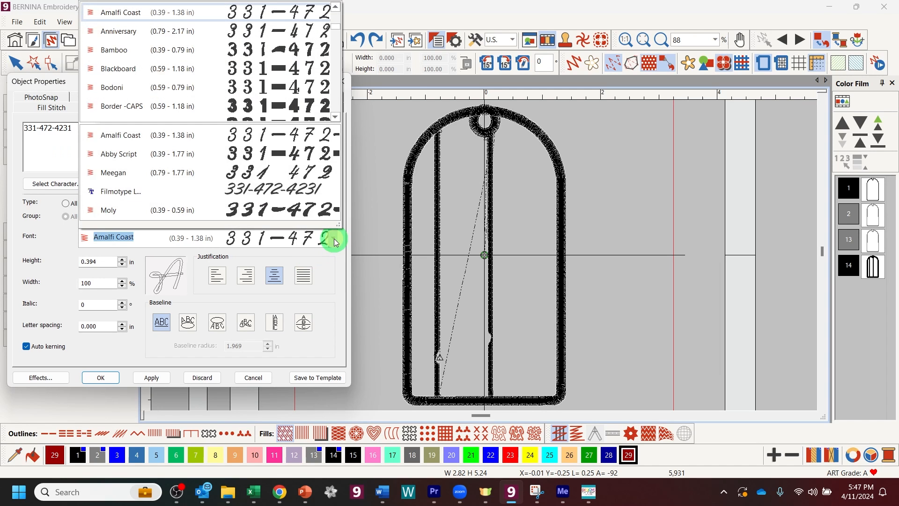
pyautogui.scroll(-1, 230, 97)
pyautogui.scroll(-10, 229, 97)
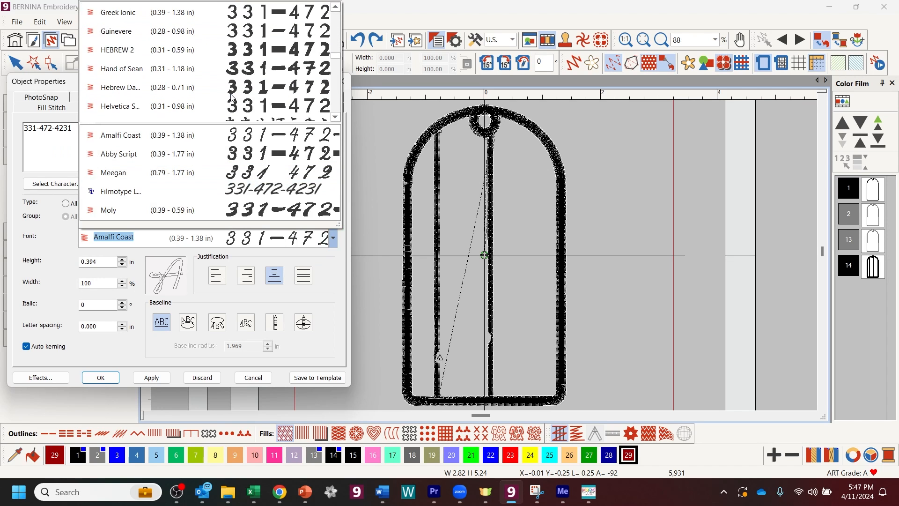
pyautogui.scroll(-3, 230, 97)
pyautogui.scroll(-5, 231, 97)
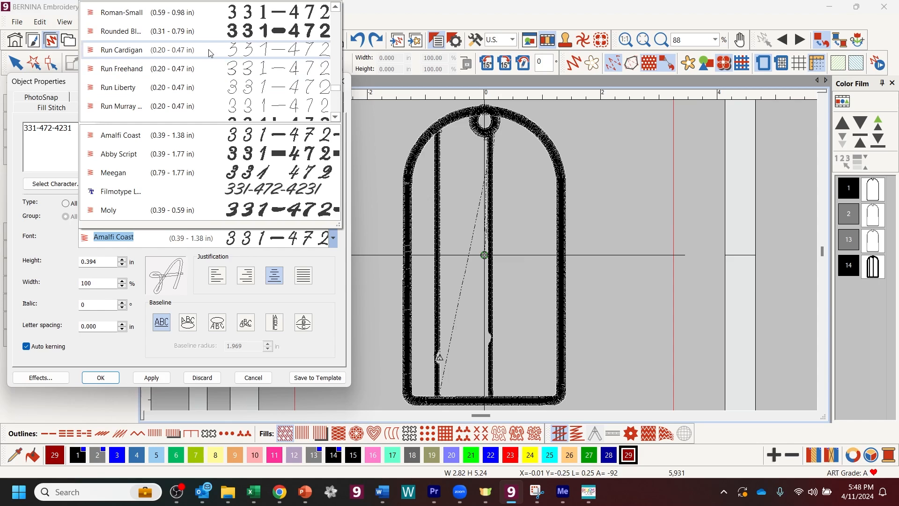
pyautogui.click(209, 50)
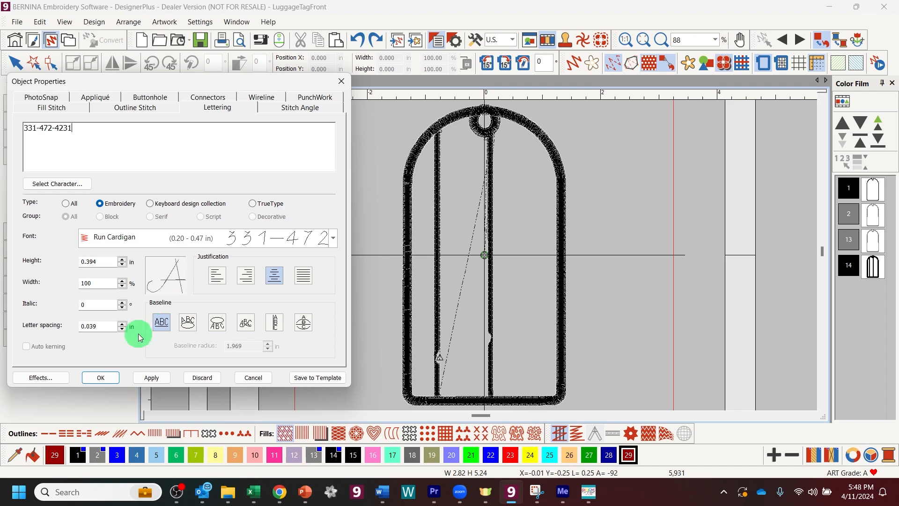
pyautogui.click(107, 377)
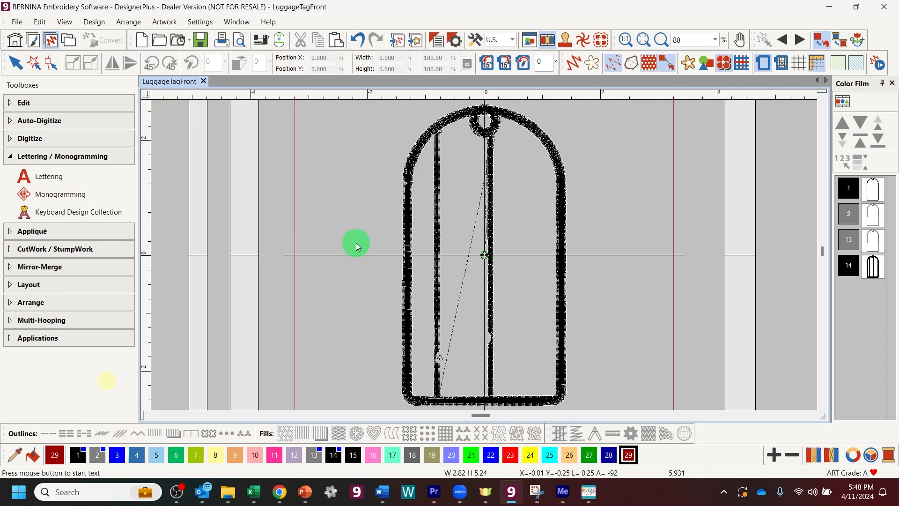
# Step: Place the number lettering, rotate it 90° clockwise, and enlarge it to 3.191 in inside the left panel
pyautogui.click(356, 243)
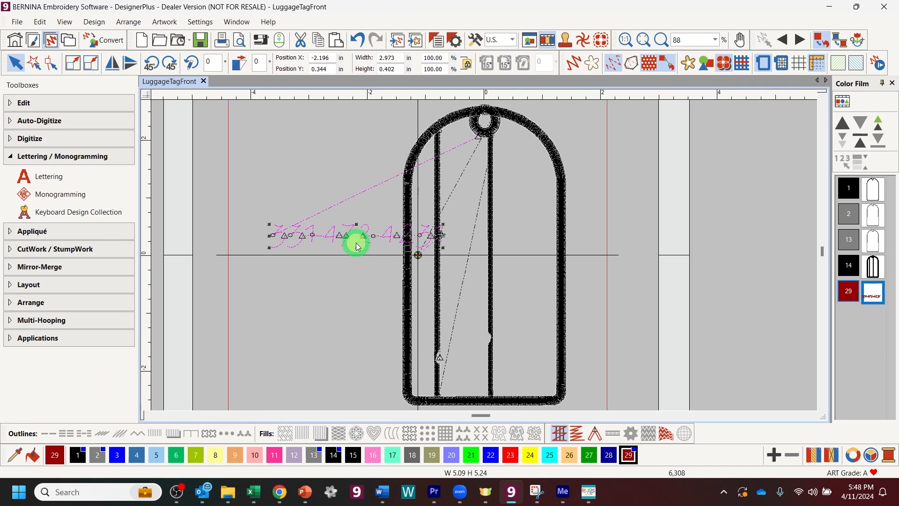
pyautogui.click(169, 62)
pyautogui.click(169, 62)
pyautogui.moveTo(364, 217); pyautogui.dragTo(469, 227)
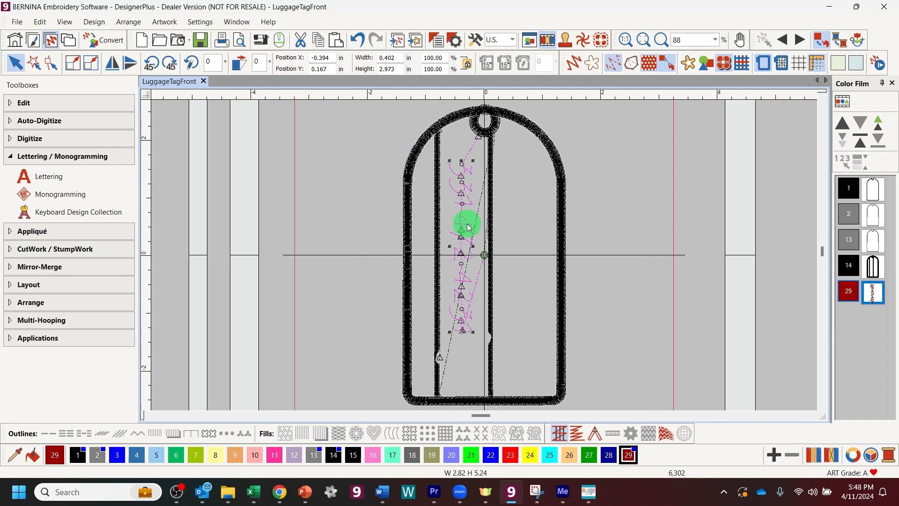
pyautogui.moveTo(469, 228); pyautogui.dragTo(469, 241)
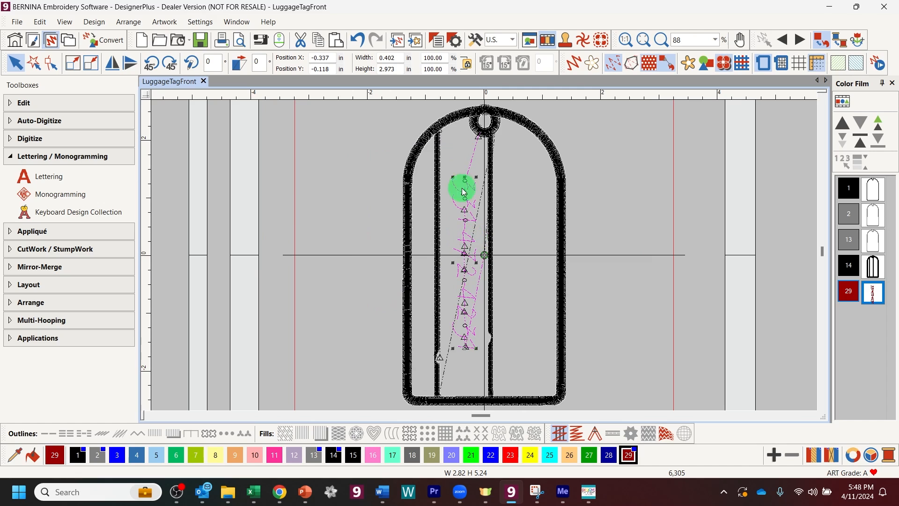
pyautogui.moveTo(457, 180); pyautogui.dragTo(445, 164)
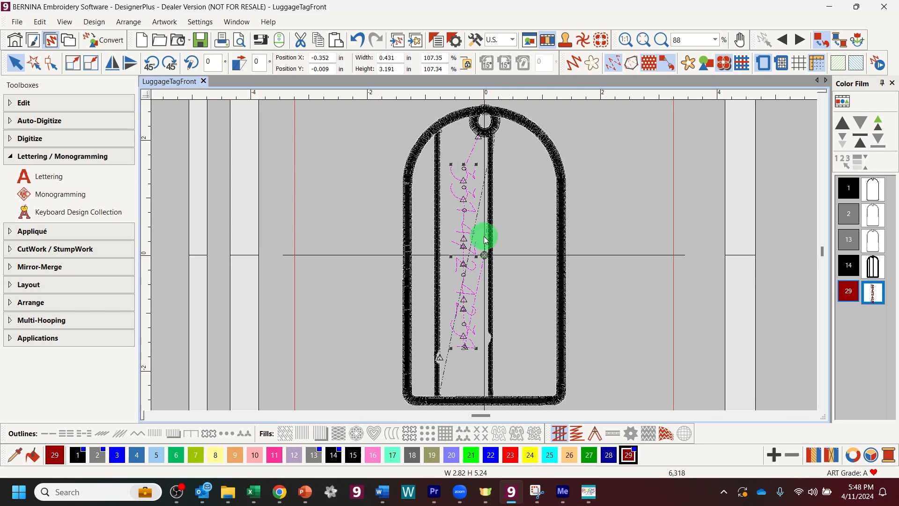
pyautogui.moveTo(474, 227)
pyautogui.mouseDown()
pyautogui.moveTo(468, 209)
pyautogui.moveTo(467, 220)
pyautogui.mouseUp()
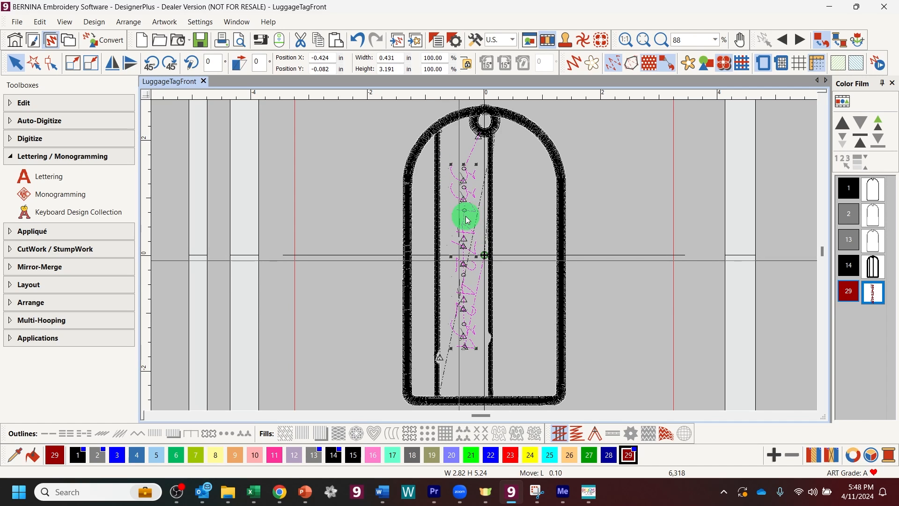
pyautogui.moveTo(467, 219); pyautogui.dragTo(471, 220)
pyautogui.click(471, 220)
pyautogui.click(19, 102)
pyautogui.click(57, 330)
# Step: Break apart the colour 29 numbers and give them a heavier outline stitch, totalling 6,855 stitches
pyautogui.click(58, 365)
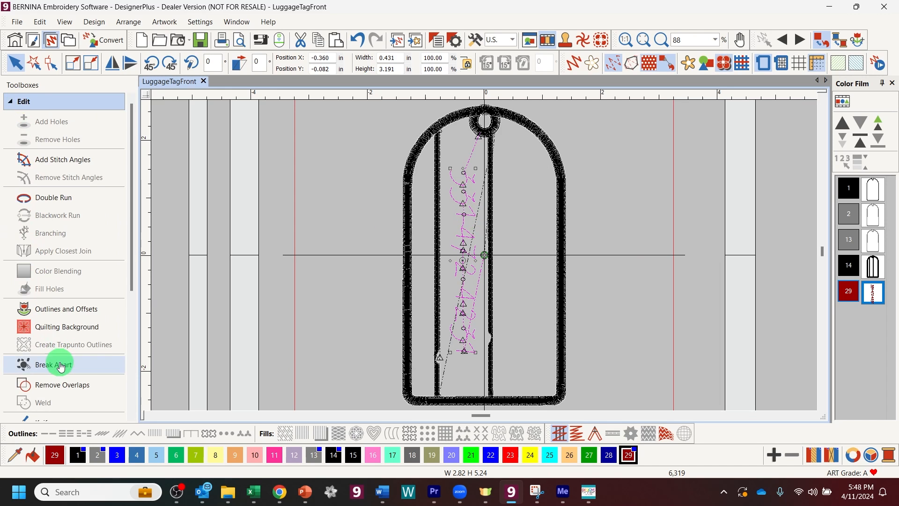
pyautogui.click(376, 349)
pyautogui.click(874, 291)
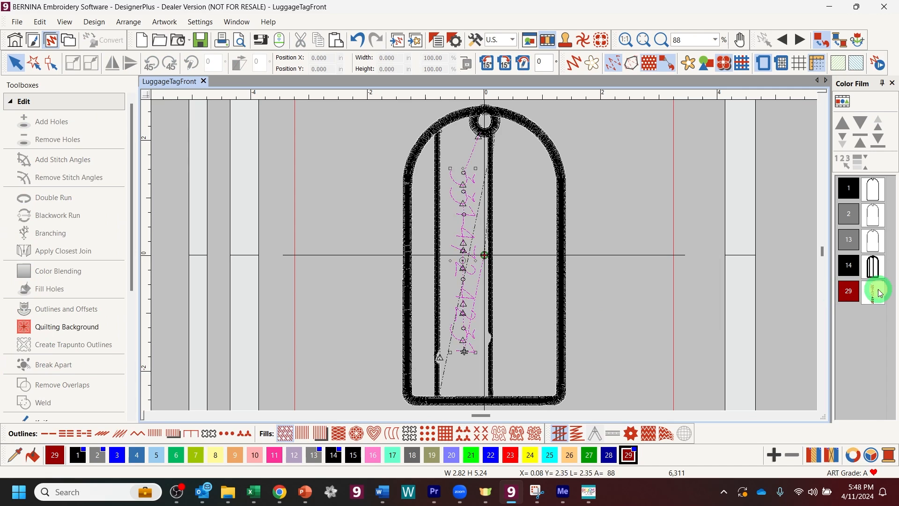
pyautogui.click(60, 360)
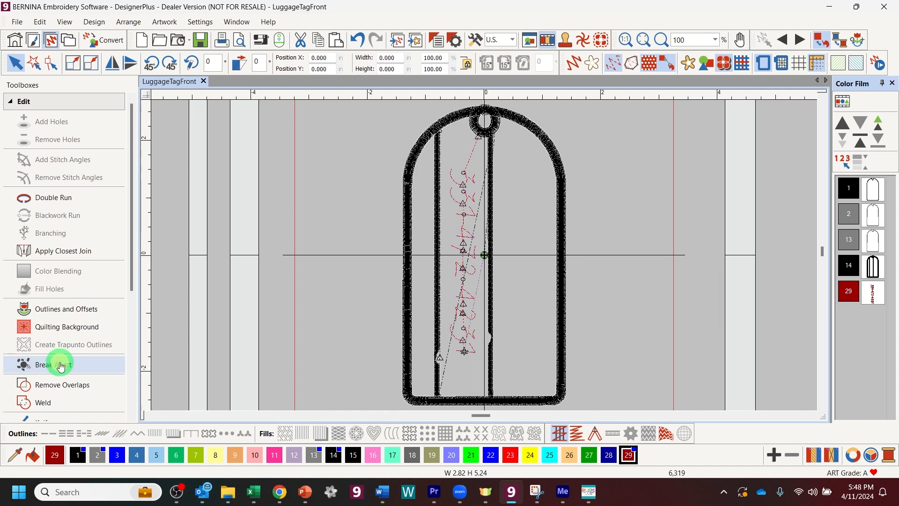
pyautogui.click(873, 291)
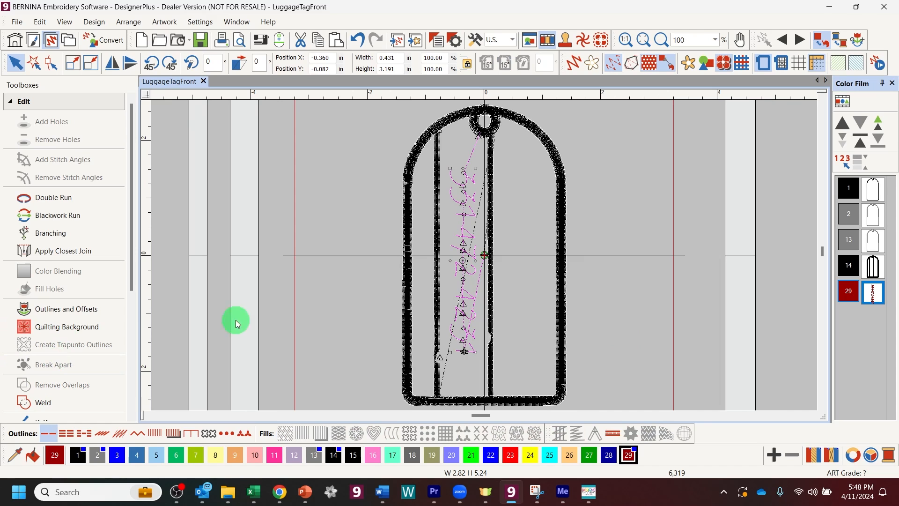
pyautogui.click(66, 434)
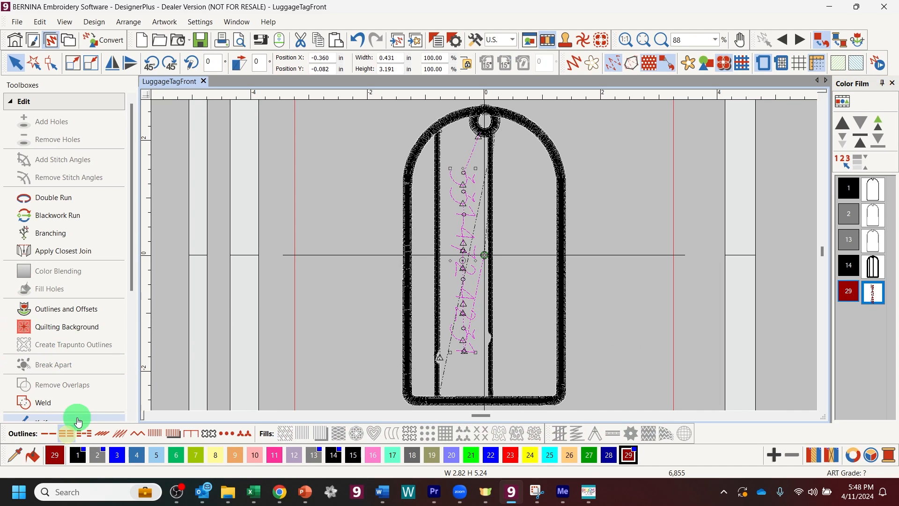
pyautogui.click(308, 249)
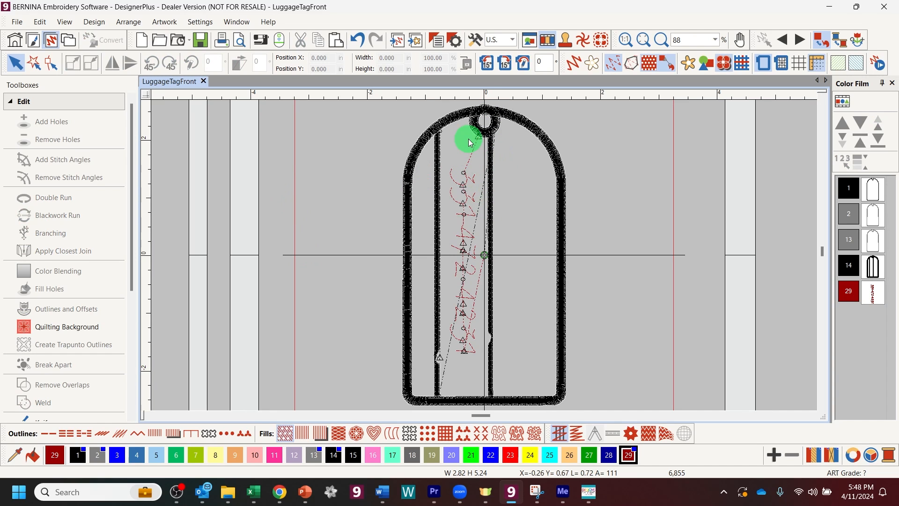
# Step: Set Auto Start and End to begin at the design's first stitch and end at its last
pyautogui.click(92, 23)
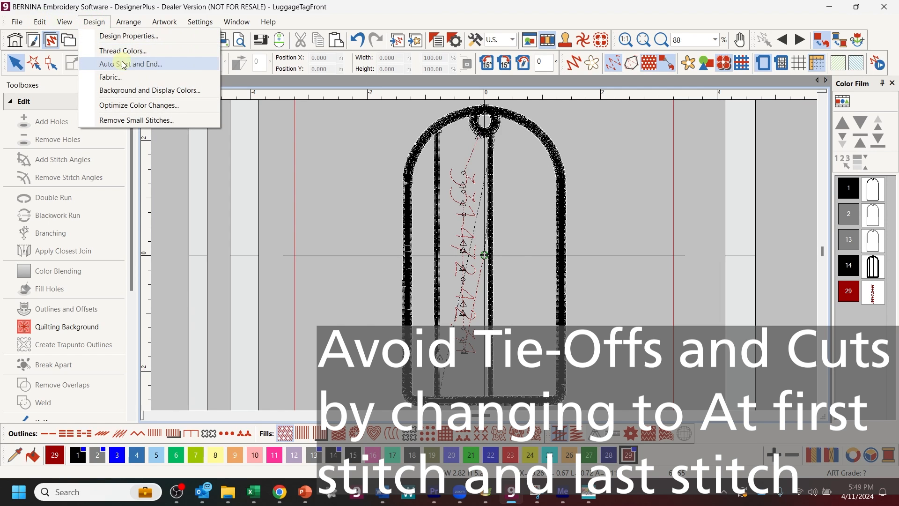
pyautogui.click(123, 64)
pyautogui.click(398, 143)
pyautogui.click(395, 256)
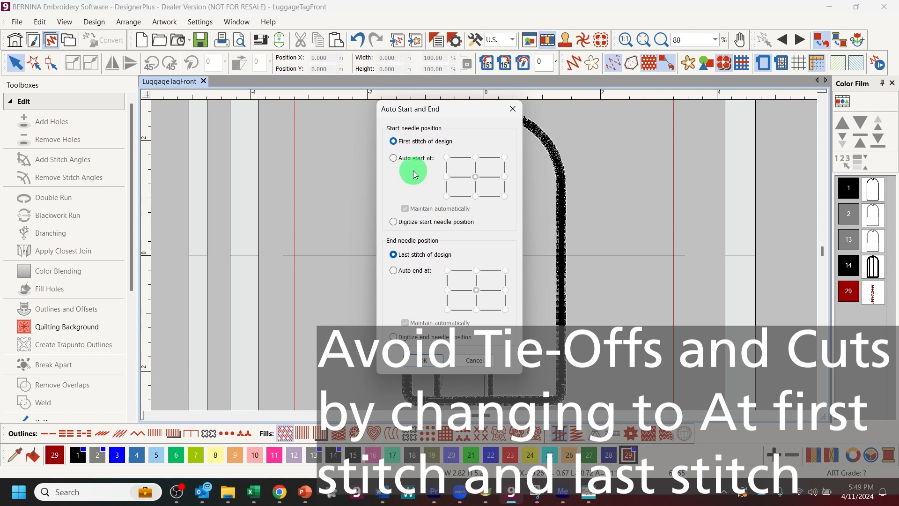
pyautogui.click(416, 360)
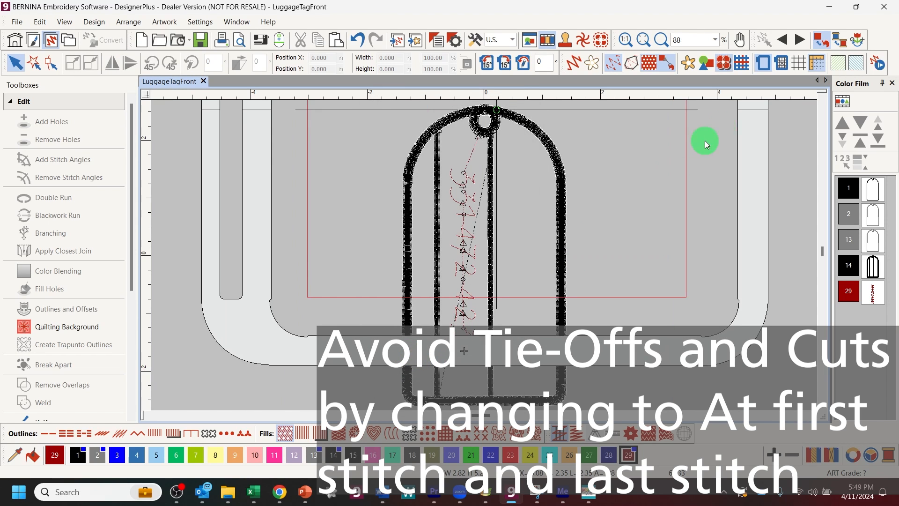
# Step: Turn off hoop centring at the start needle position in the hoop options
pyautogui.rightClick(763, 63)
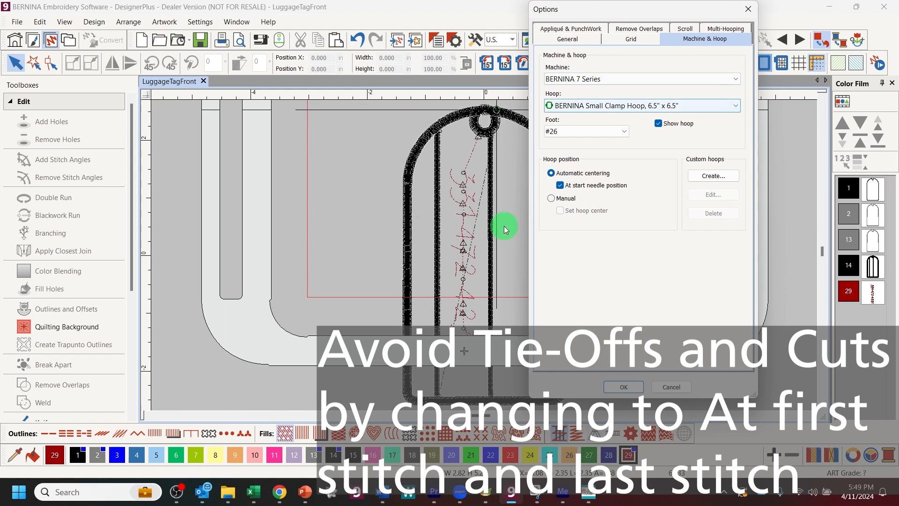
pyautogui.click(560, 185)
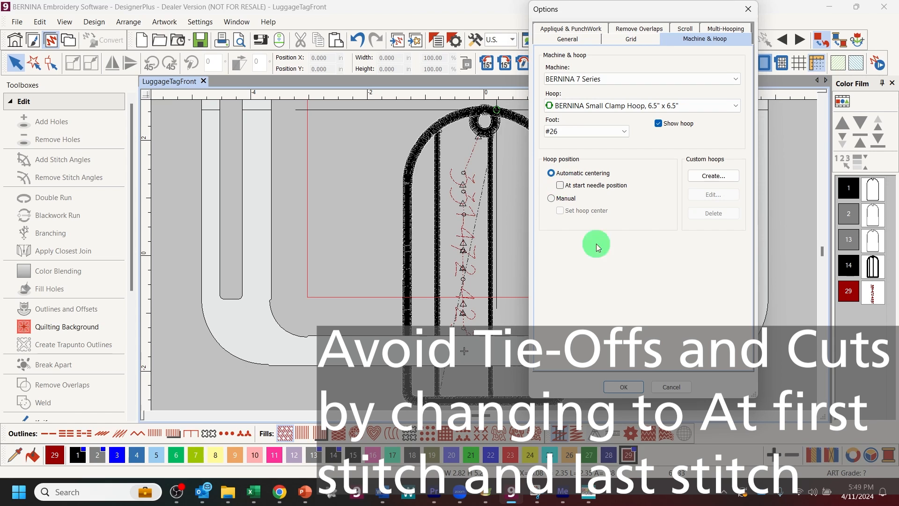
pyautogui.click(624, 387)
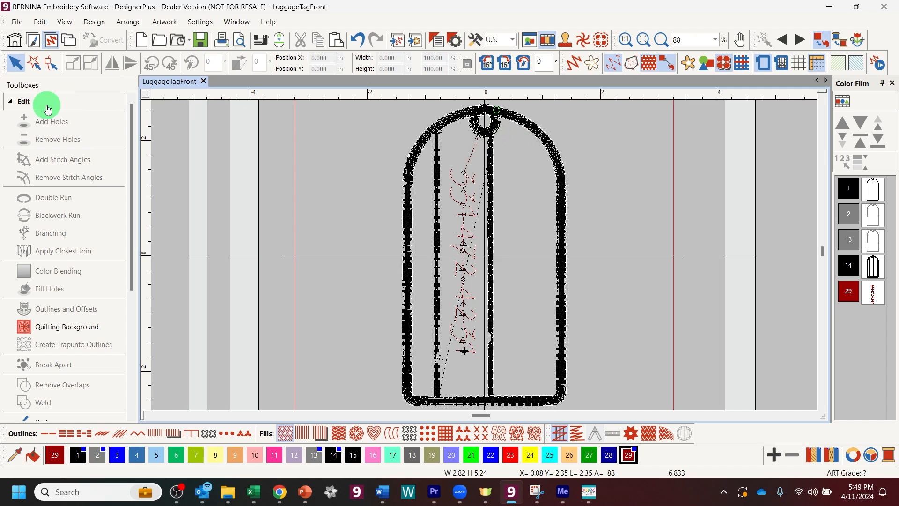
# Step: Digitize an open-object line right of centre from the tag's top edge to its bottom edge
pyautogui.click(9, 102)
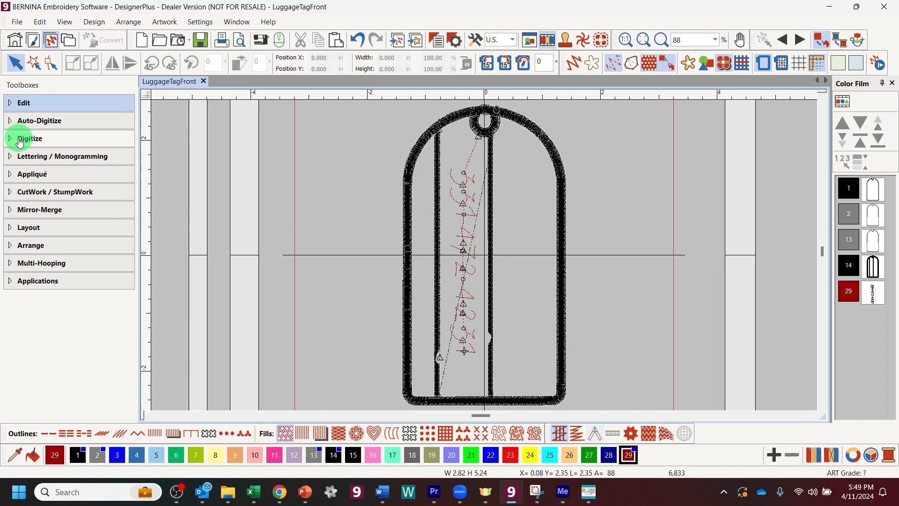
pyautogui.click(19, 139)
pyautogui.click(51, 162)
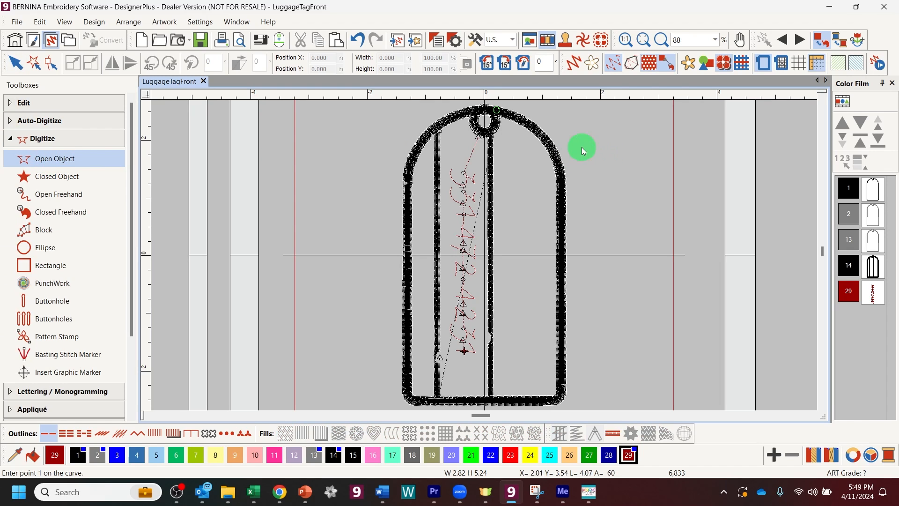
pyautogui.click(524, 124)
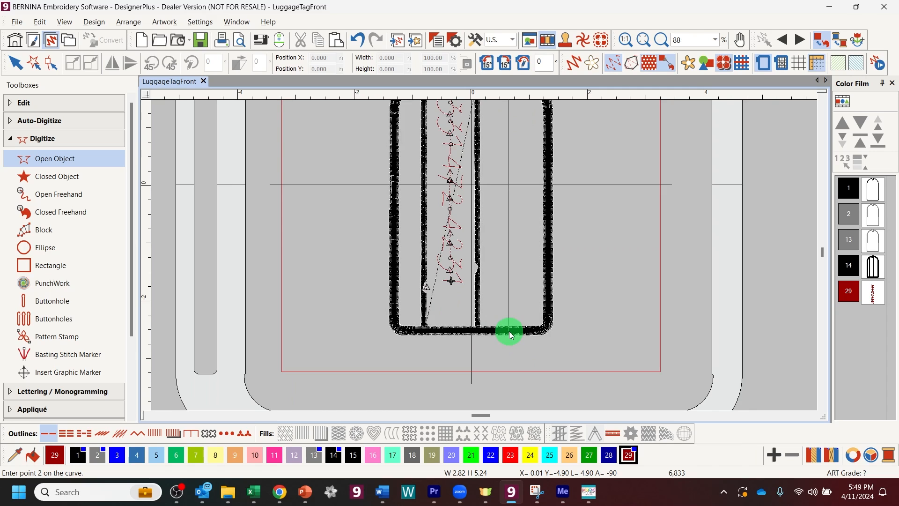
pyautogui.scroll(1, 511, 335)
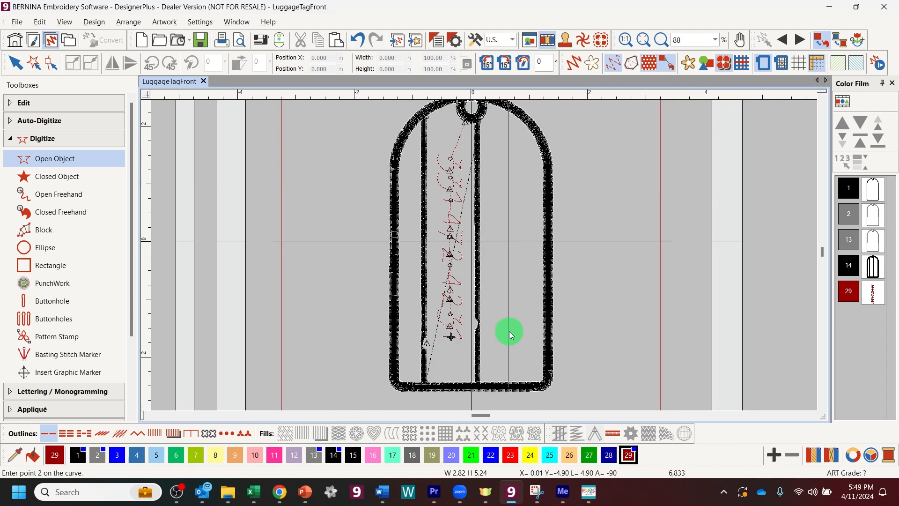
pyautogui.click(510, 390)
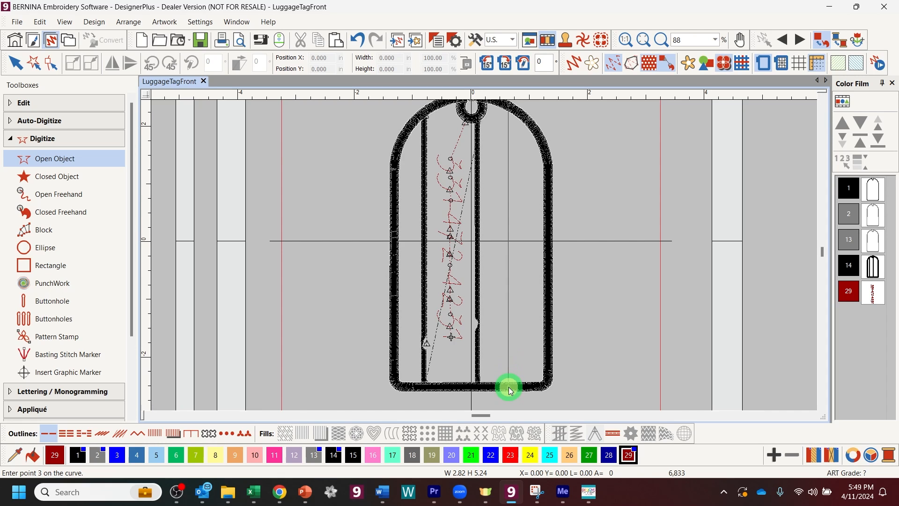
pyautogui.press('Return')
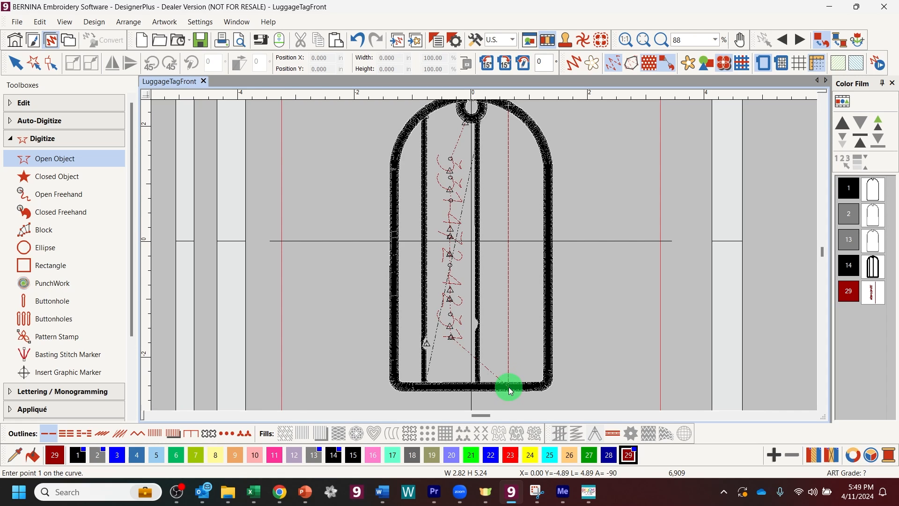
pyautogui.click(14, 62)
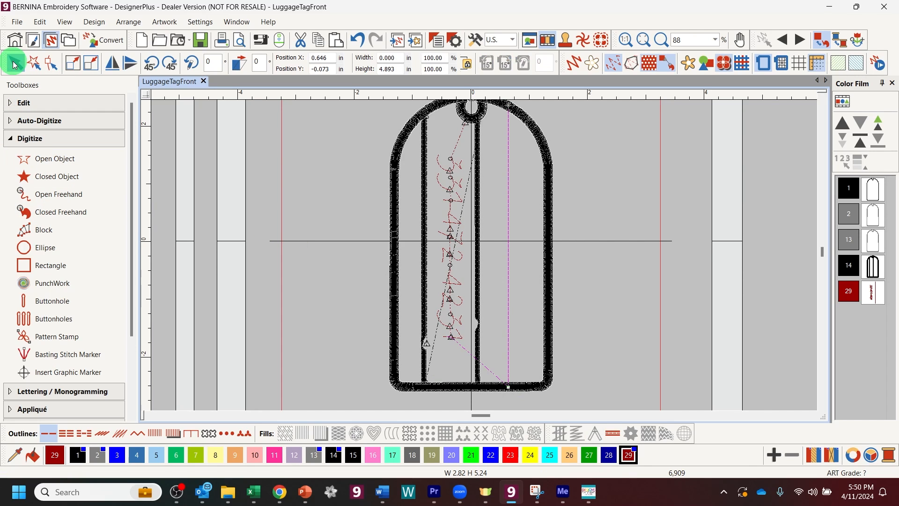
# Step: Change the new line's outline stitch type to Pattern Run
pyautogui.click(436, 39)
pyautogui.click(82, 75)
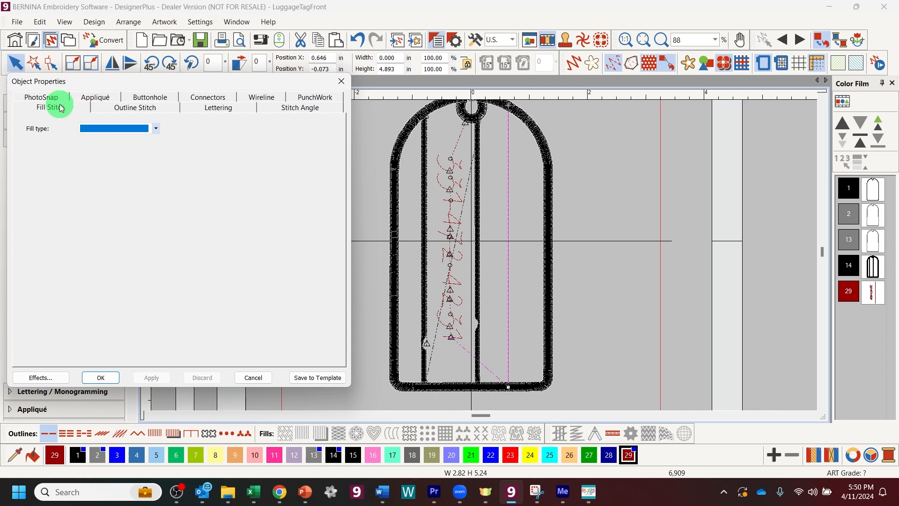
pyautogui.click(121, 108)
pyautogui.click(155, 129)
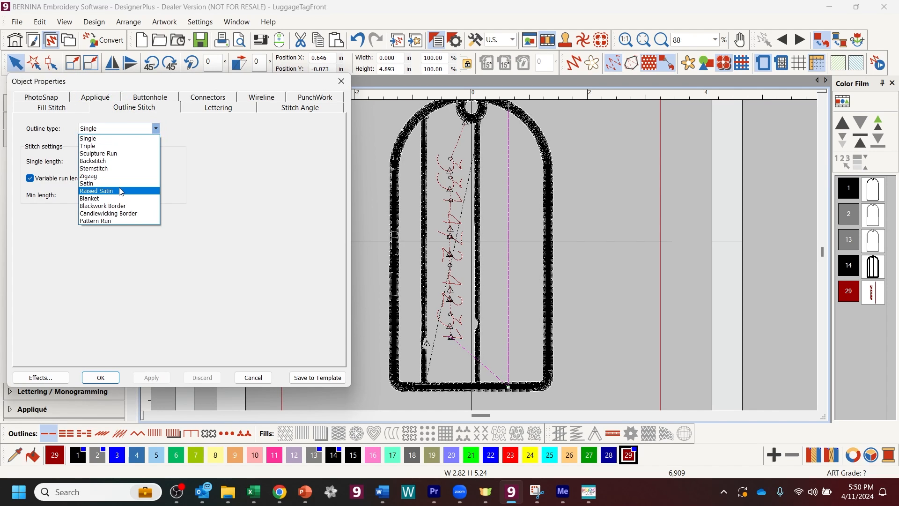
pyautogui.click(113, 220)
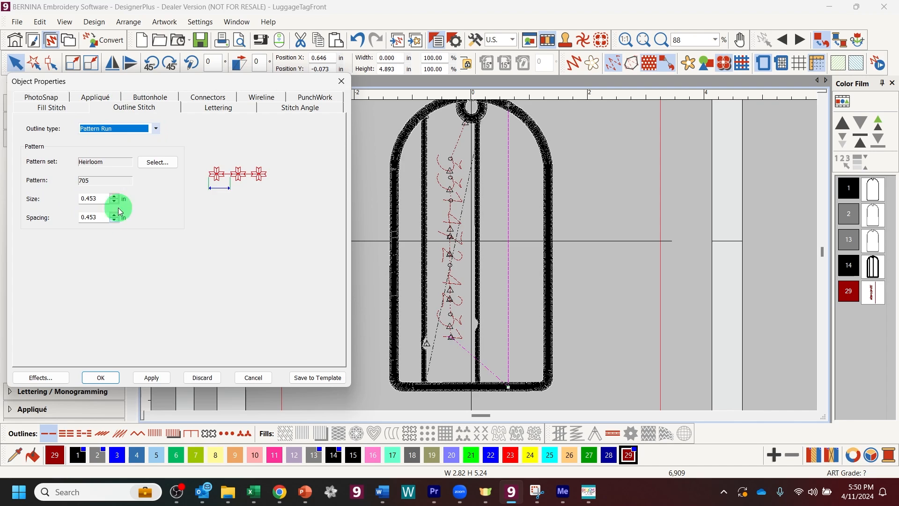
# Step: Preview the Home Dec and NP004a run-pattern sets as real stitches
pyautogui.click(157, 162)
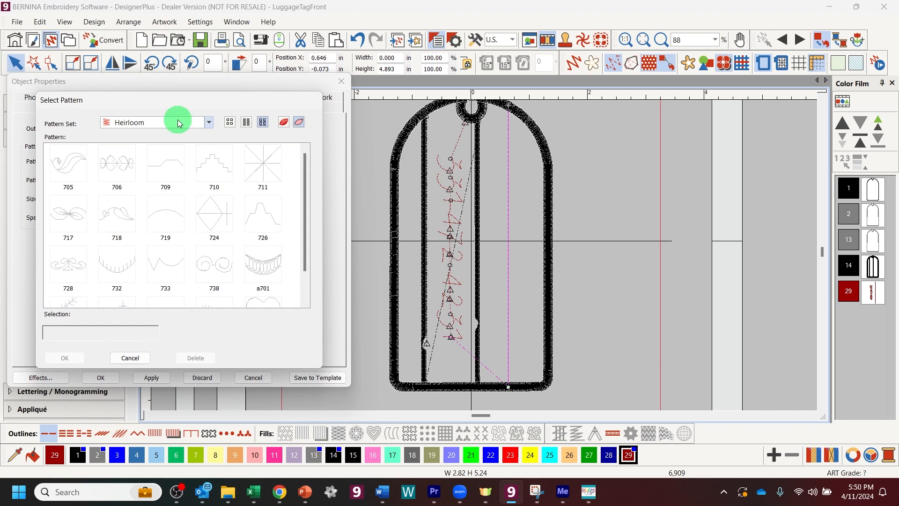
pyautogui.click(209, 123)
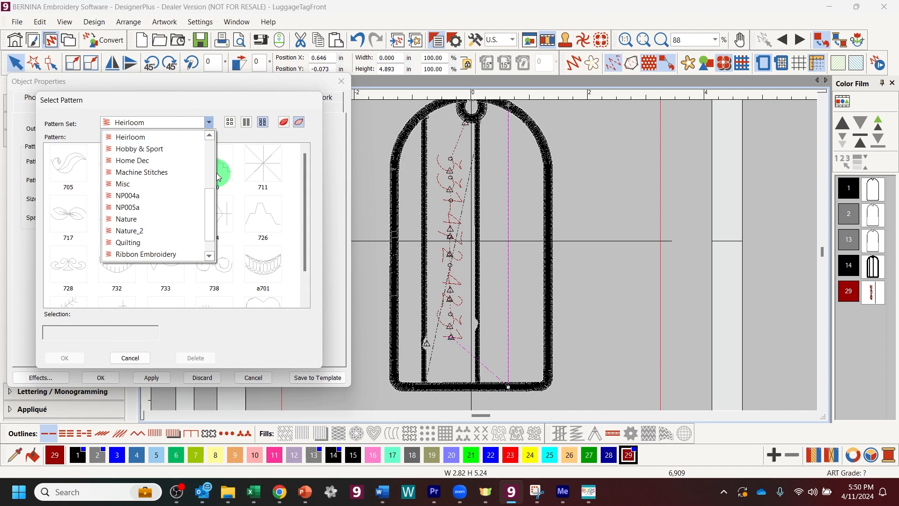
pyautogui.click(212, 208)
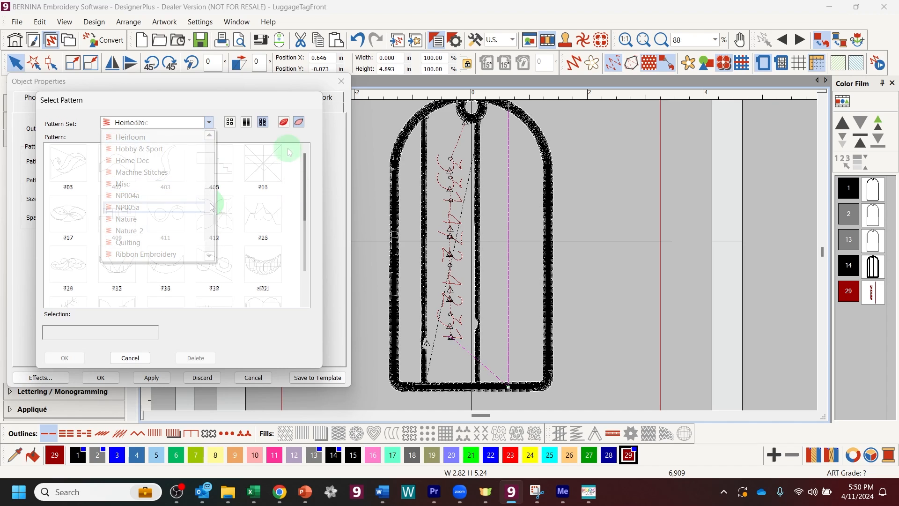
pyautogui.click(284, 122)
pyautogui.moveTo(303, 172); pyautogui.dragTo(299, 261)
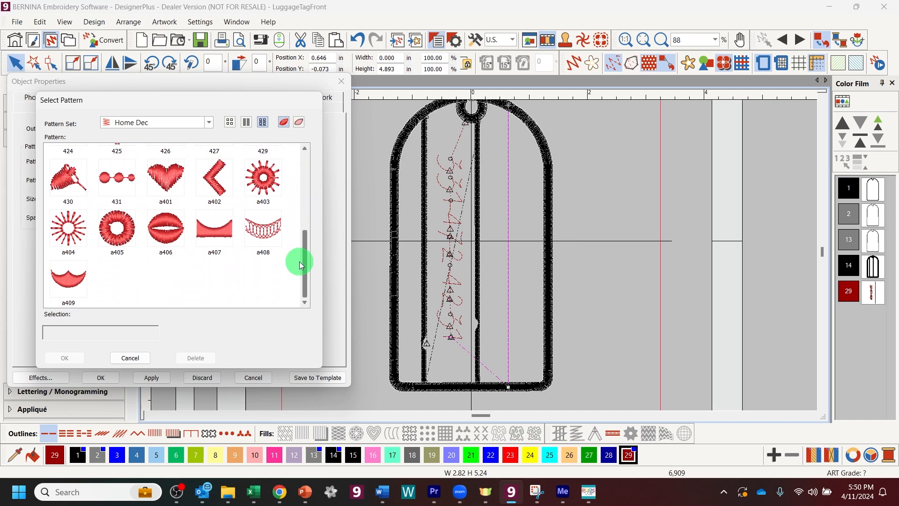
pyautogui.click(207, 124)
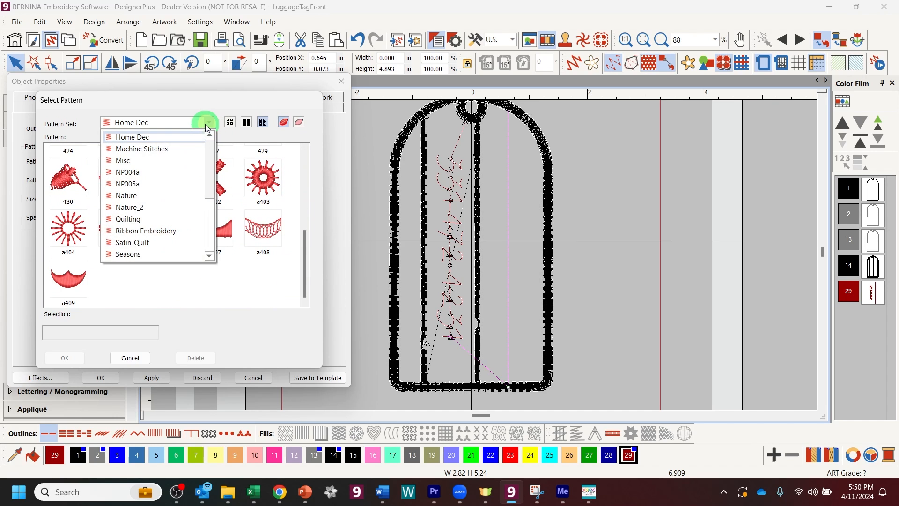
pyautogui.click(171, 172)
pyautogui.moveTo(300, 248); pyautogui.dragTo(300, 269)
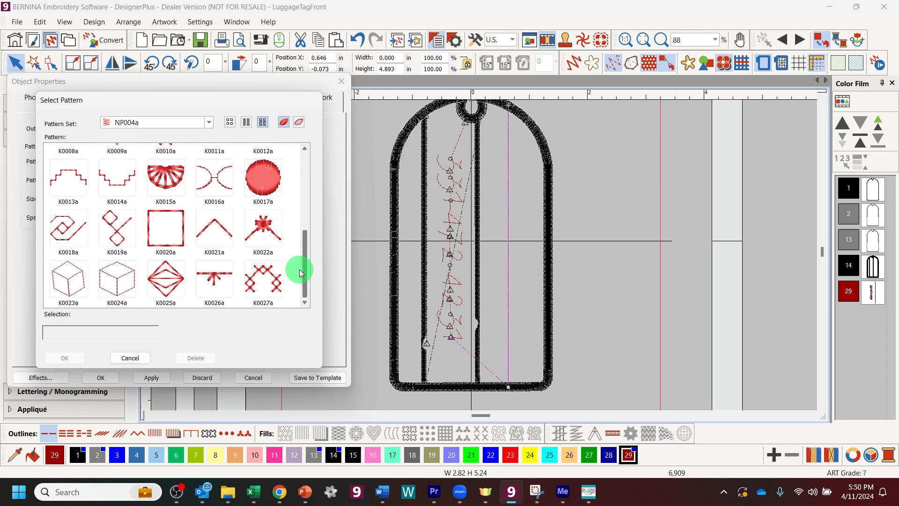
# Step: Apply Hobby Sport pattern 2201 to the run line
pyautogui.click(209, 123)
pyautogui.click(160, 188)
pyautogui.scroll(5, 240, 171)
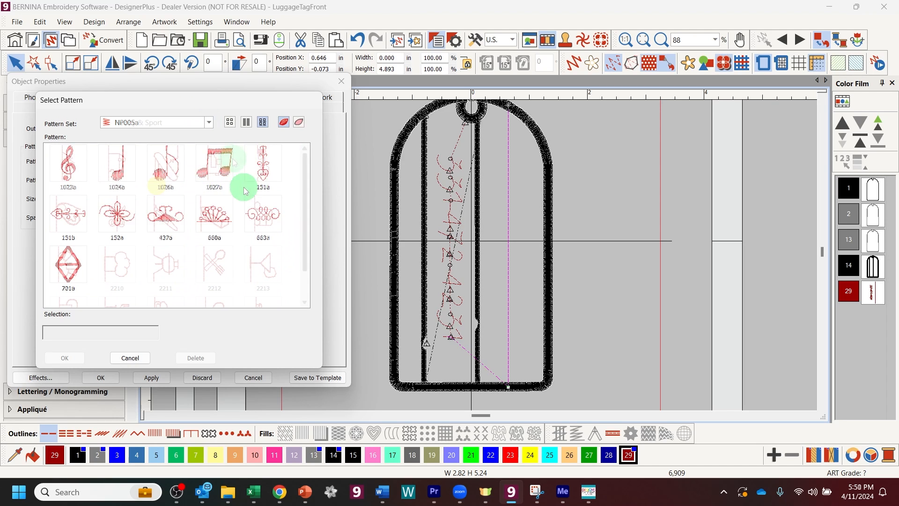
pyautogui.click(221, 172)
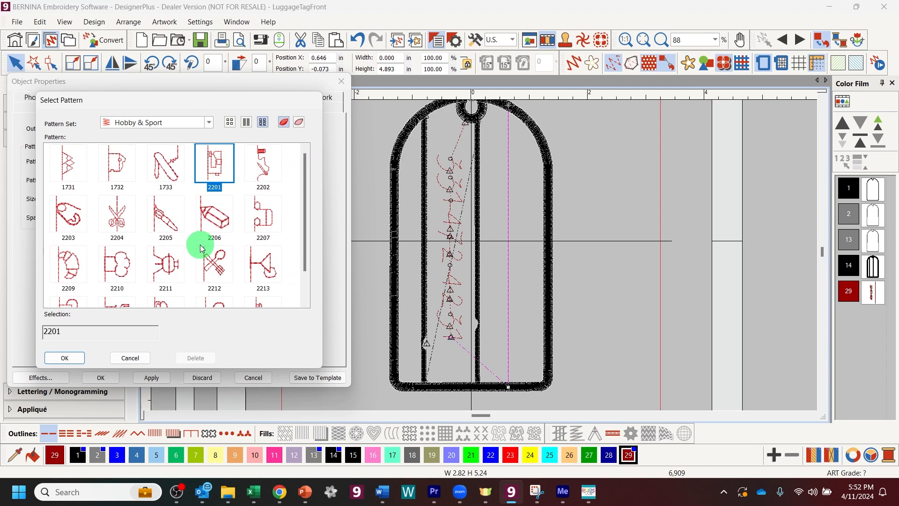
pyautogui.click(74, 358)
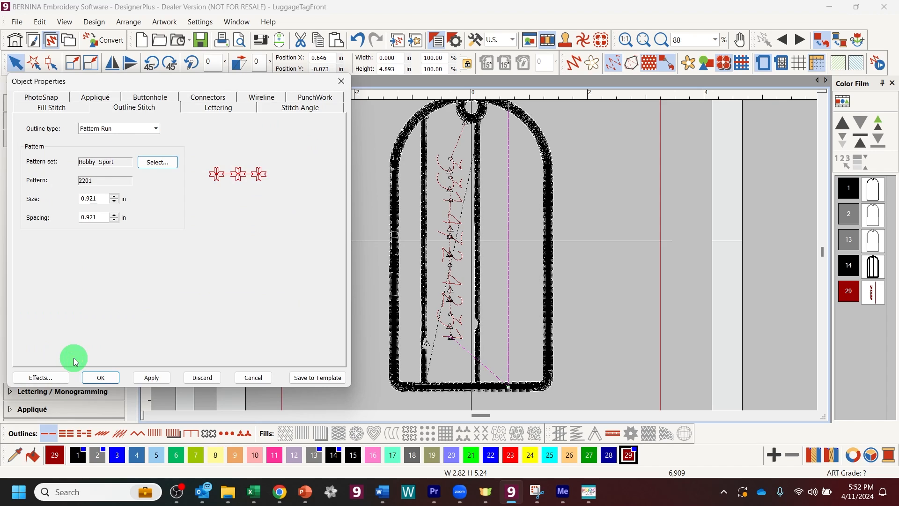
pyautogui.click(151, 379)
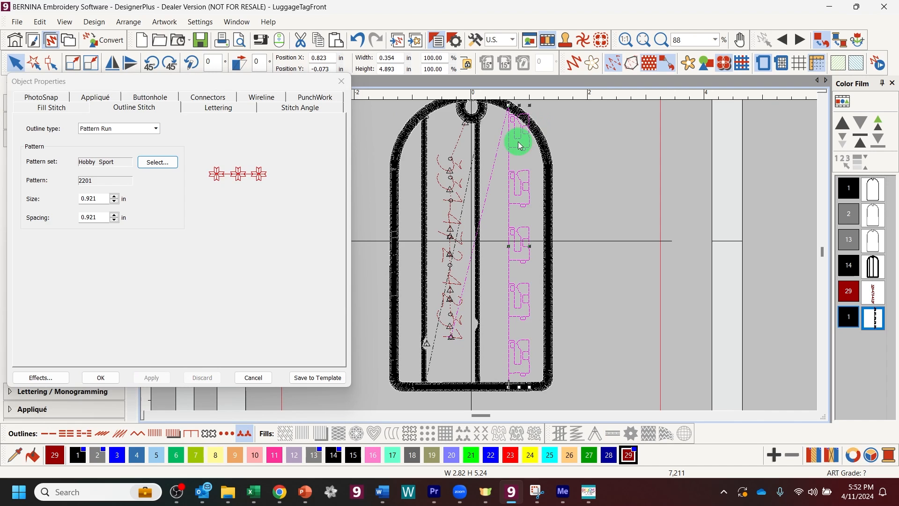
# Step: Move the motif line left toward the tag's centre and close the outline settings
pyautogui.moveTo(517, 150); pyautogui.dragTo(500, 150)
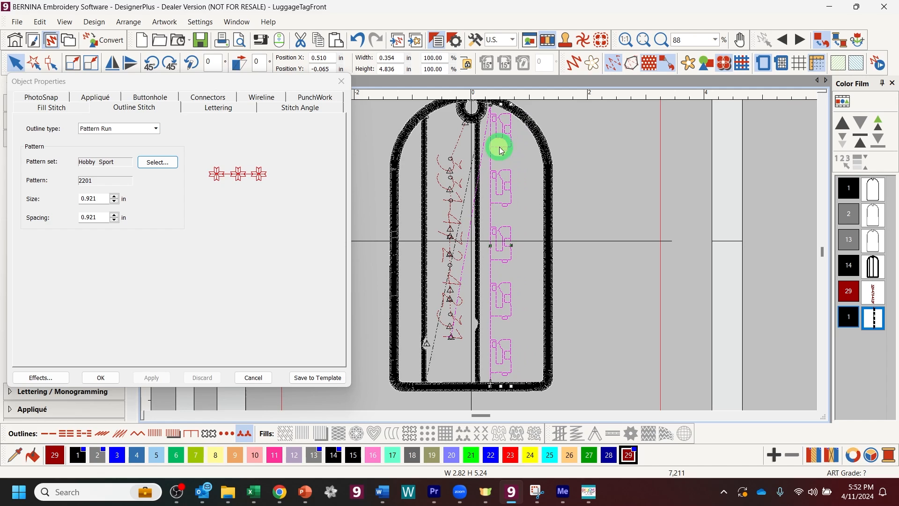
pyautogui.click(500, 150)
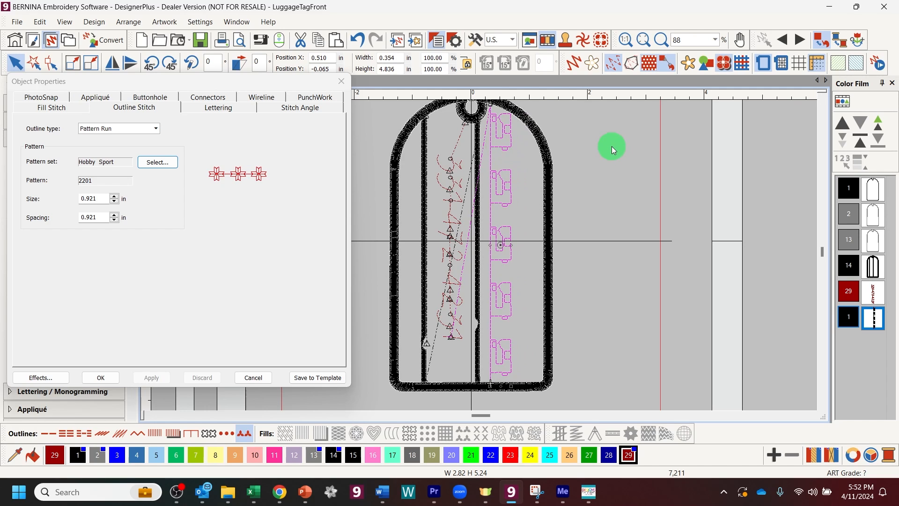
pyautogui.click(100, 377)
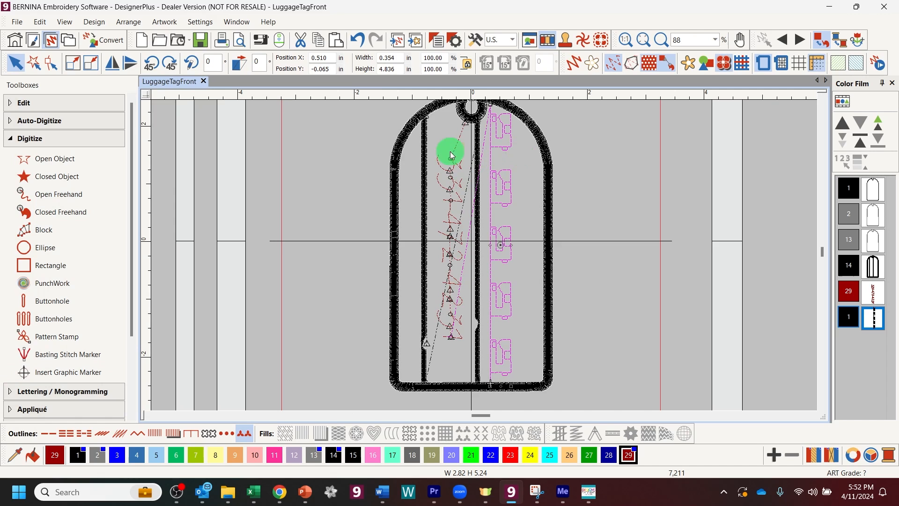
# Step: Delete the central vertical satin column inside the tag
pyautogui.click(425, 154)
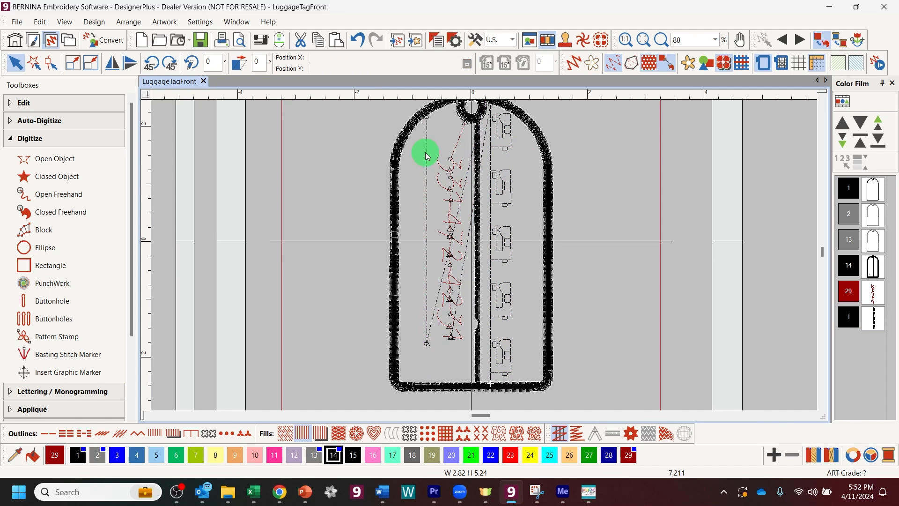
pyautogui.click(477, 194)
pyautogui.press('Delete')
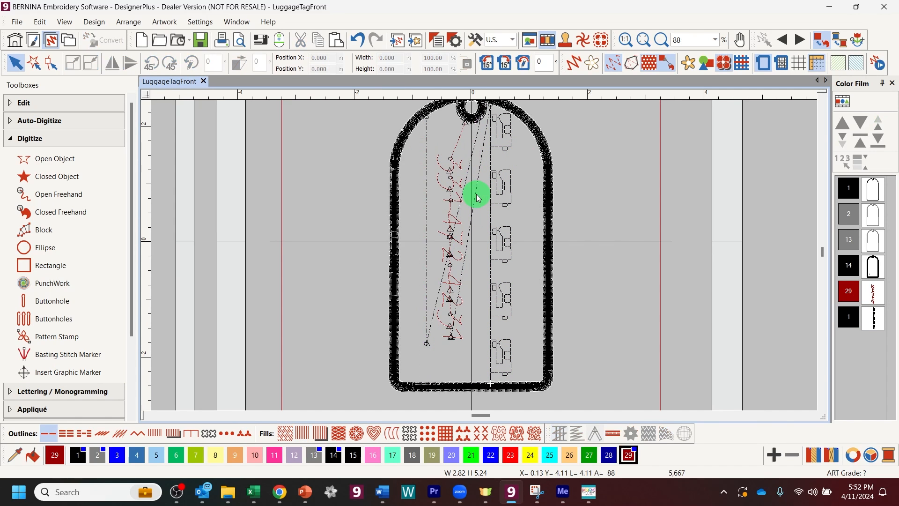
# Step: Zoom in to find and delete the tiny stray stitch object, then fit the tag in view
pyautogui.click(661, 40)
pyautogui.moveTo(398, 309); pyautogui.dragTo(445, 359)
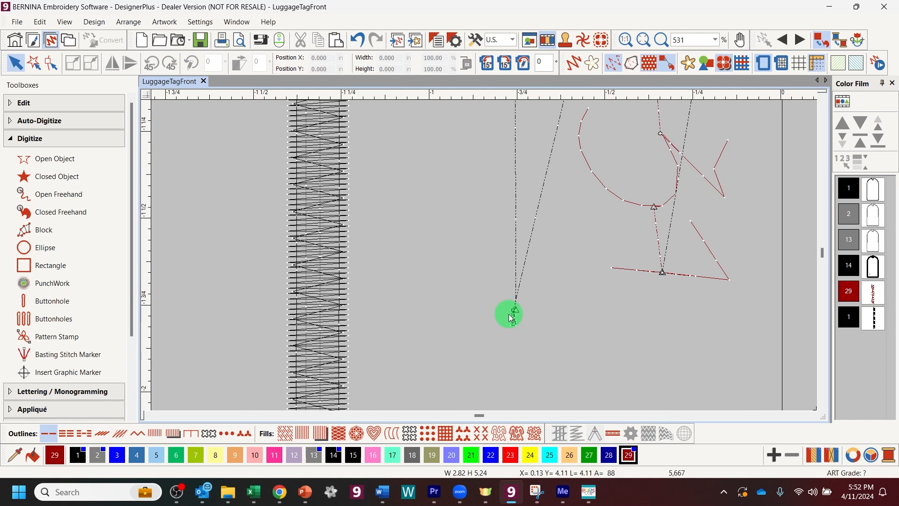
pyautogui.moveTo(550, 348); pyautogui.dragTo(550, 347)
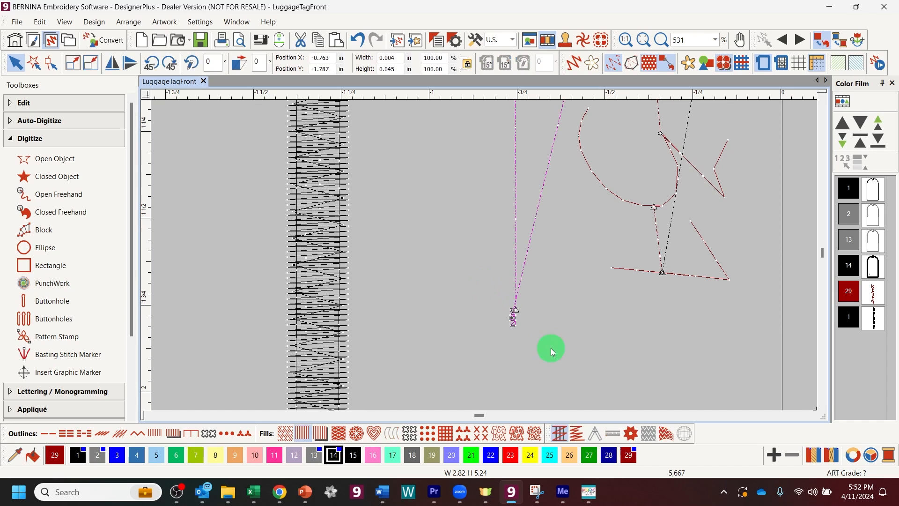
pyautogui.press('Delete')
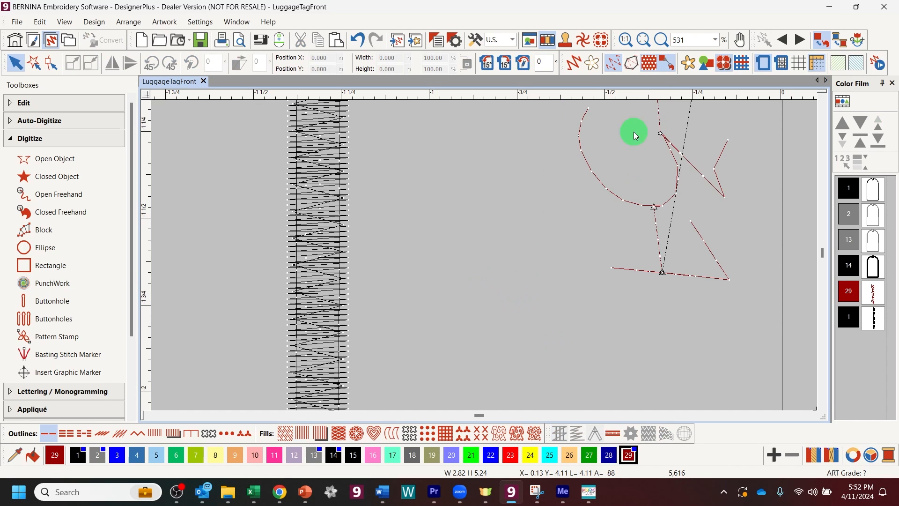
pyautogui.press('1')
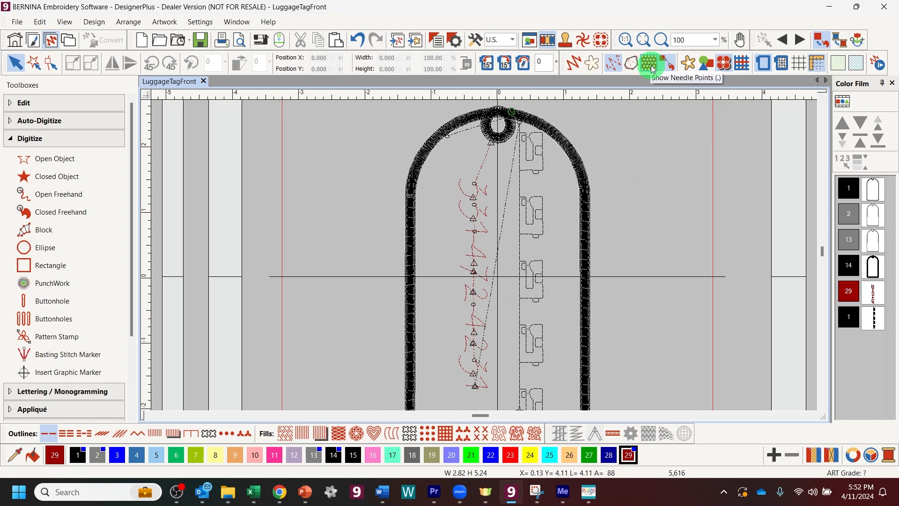
pyautogui.scroll(-1, 757, 183)
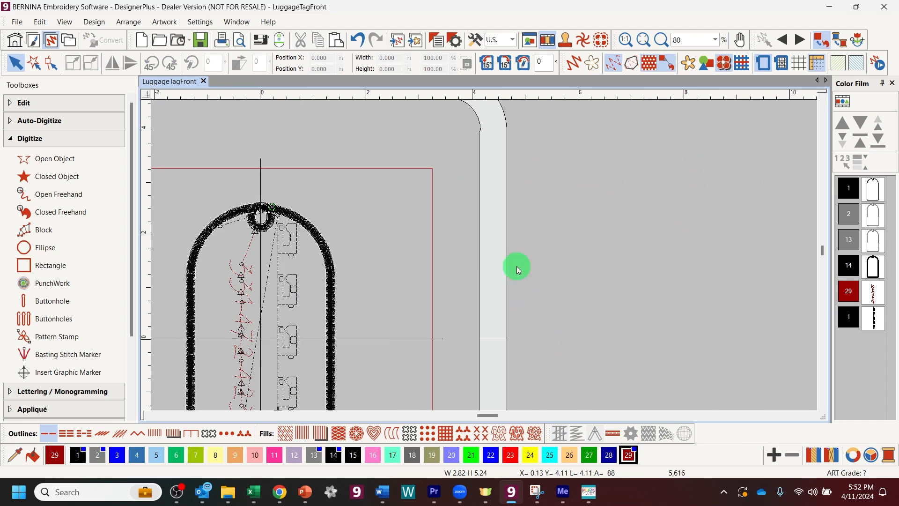
pyautogui.click(644, 40)
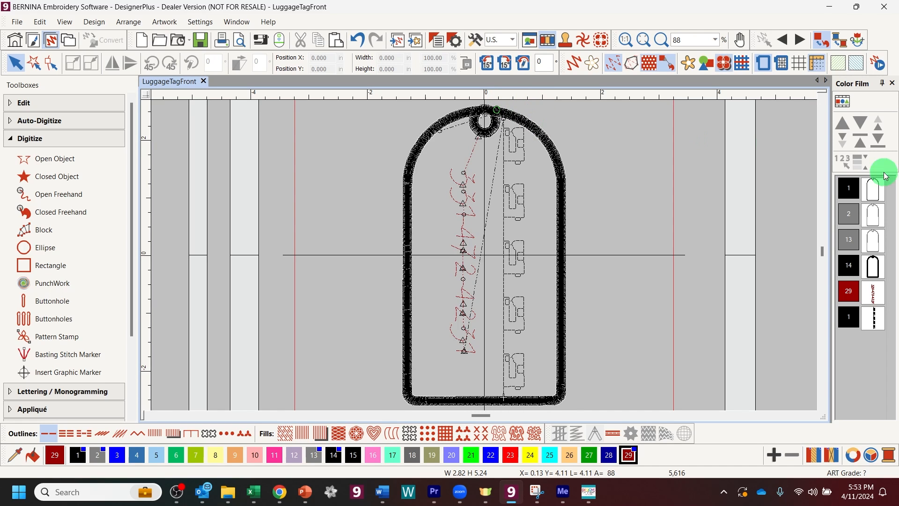
# Step: Recolour the outline, eyelet, script and motif colour blocks to Dark Green 27, then rewind the preview
pyautogui.click(873, 266)
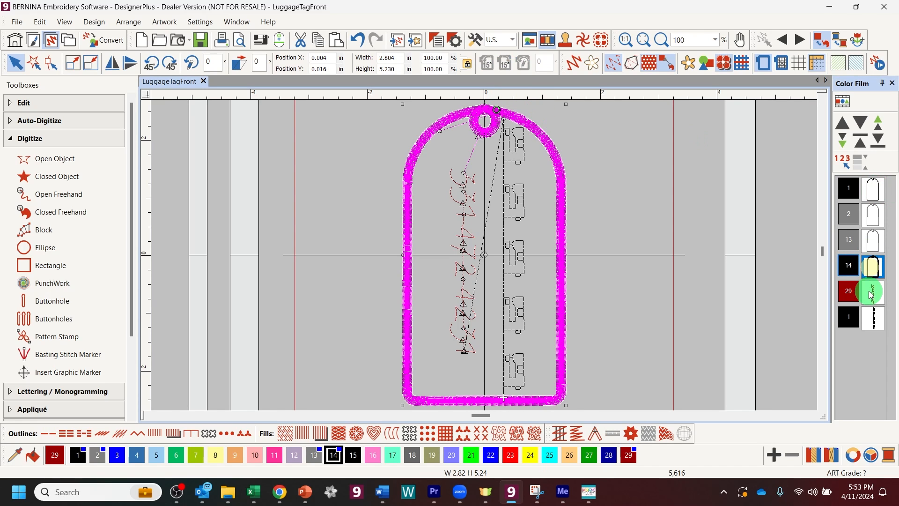
pyautogui.keyDown('shift'); pyautogui.click(873, 318); pyautogui.keyUp('shift')
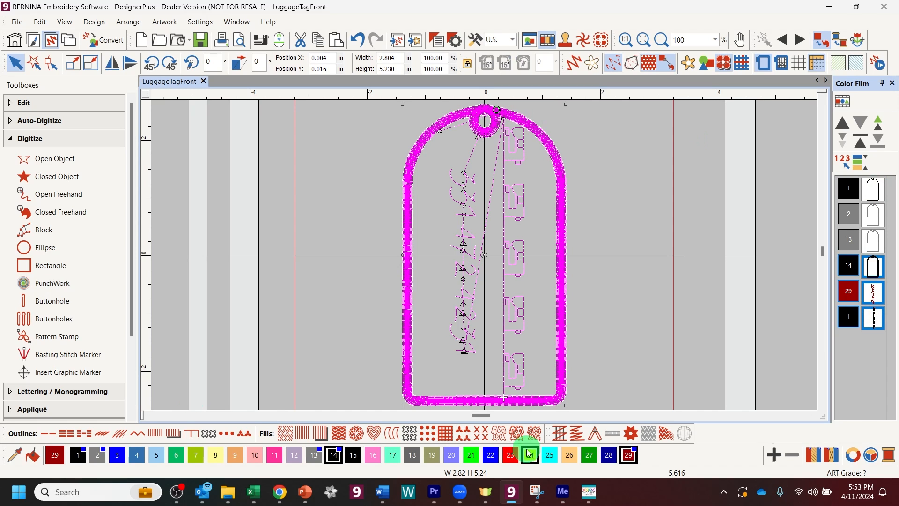
pyautogui.click(589, 456)
pyautogui.click(617, 217)
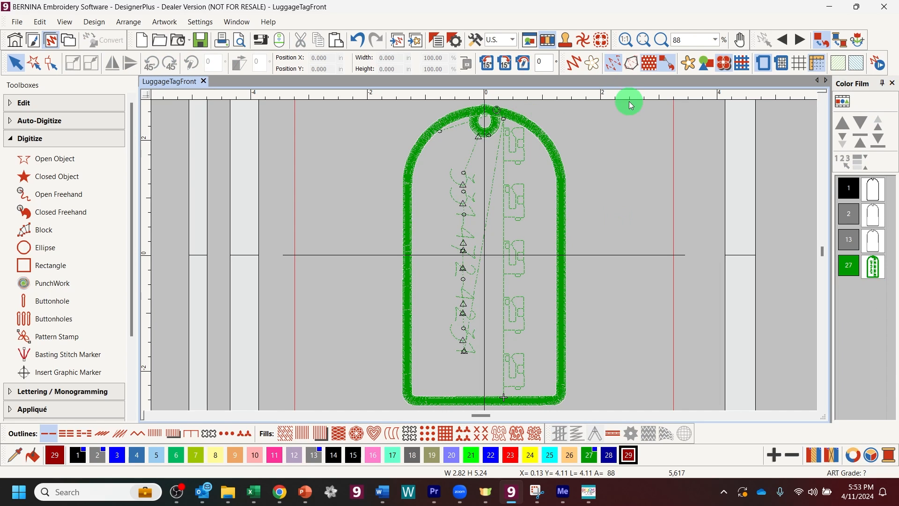
pyautogui.press('Home')
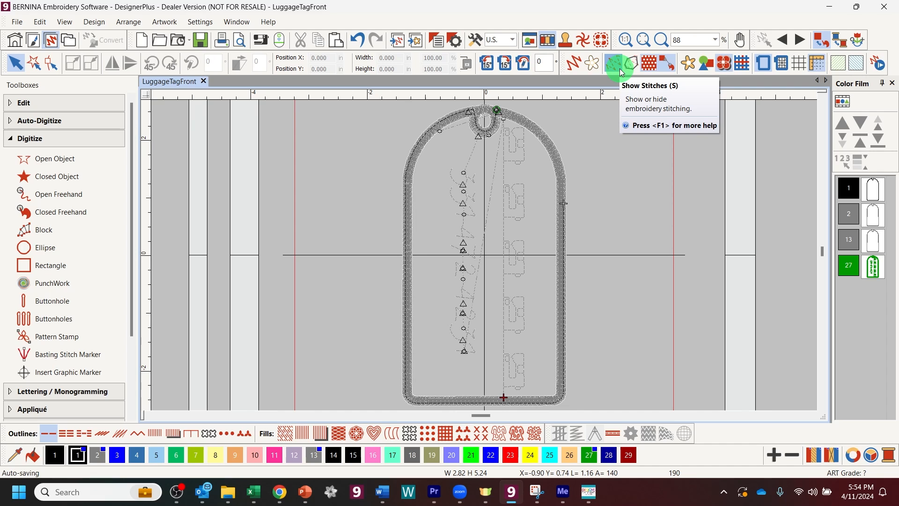
# Step: Step the stitch preview by colour, then object by object through the green outline
pyautogui.click(801, 41)
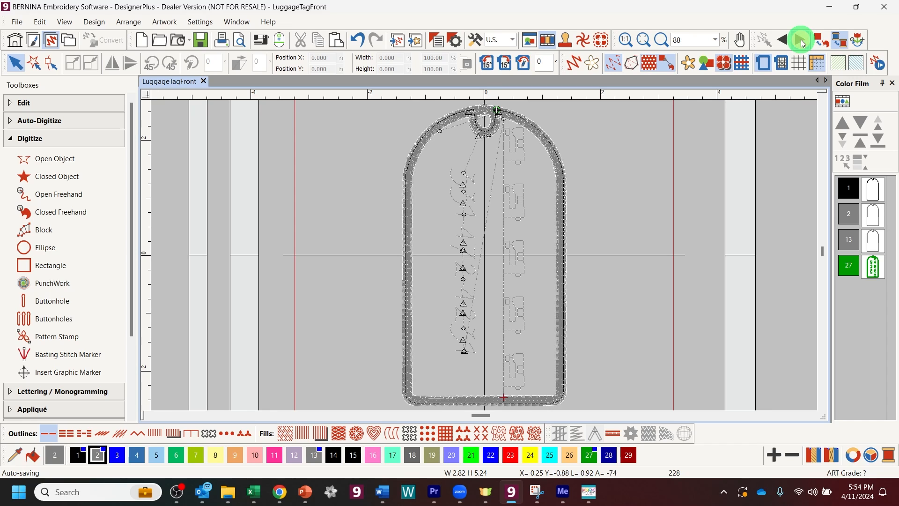
pyautogui.click(802, 41)
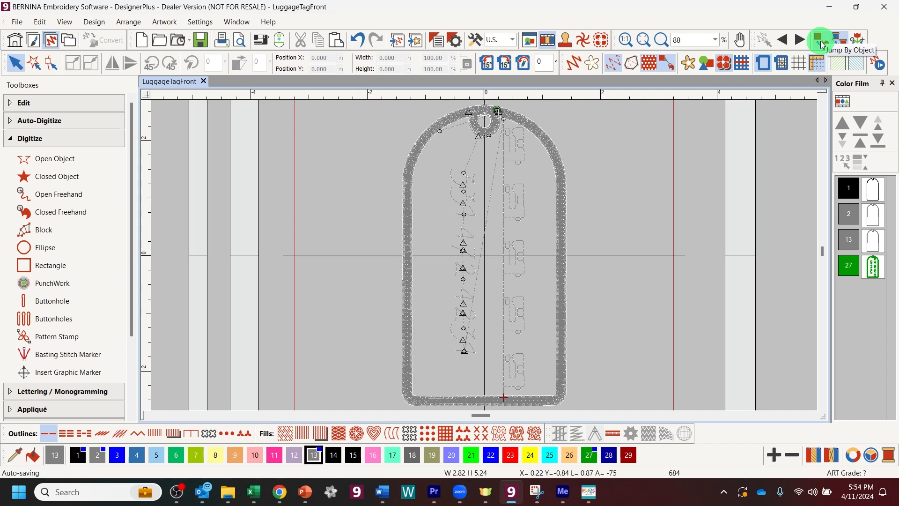
pyautogui.click(820, 43)
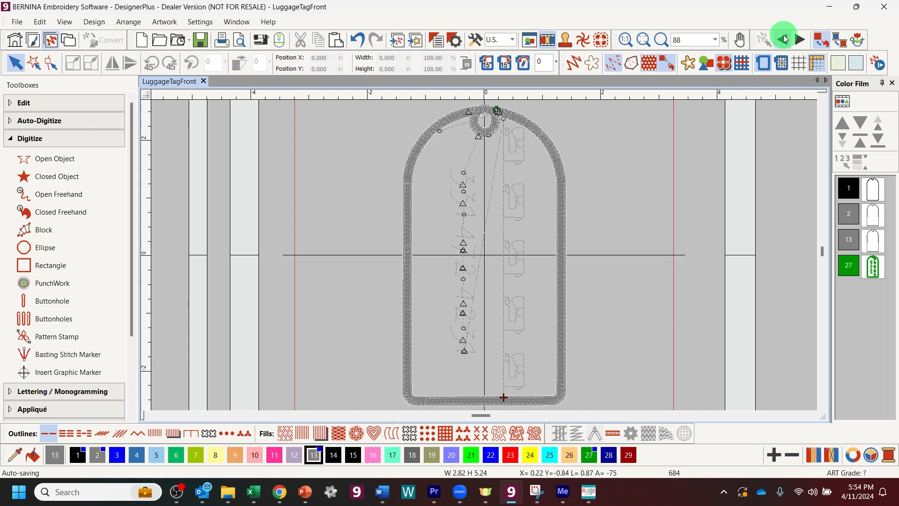
pyautogui.click(799, 40)
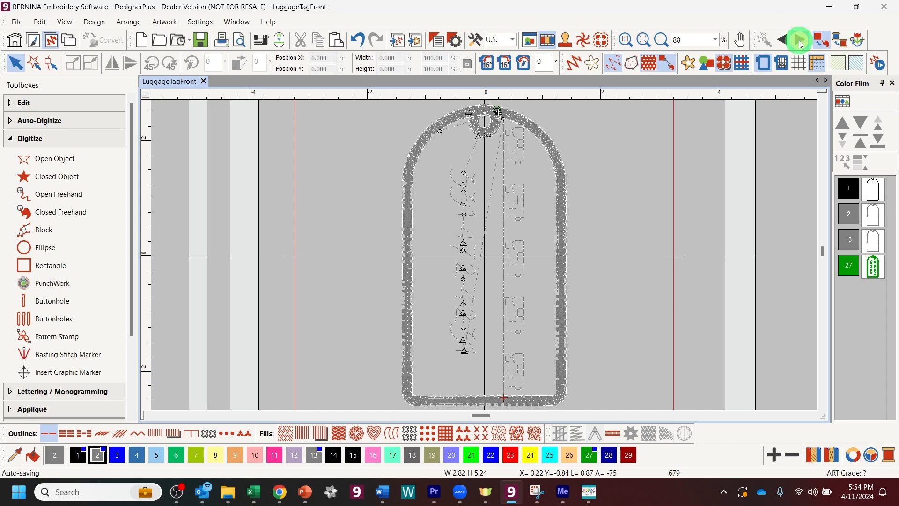
pyautogui.click(799, 40)
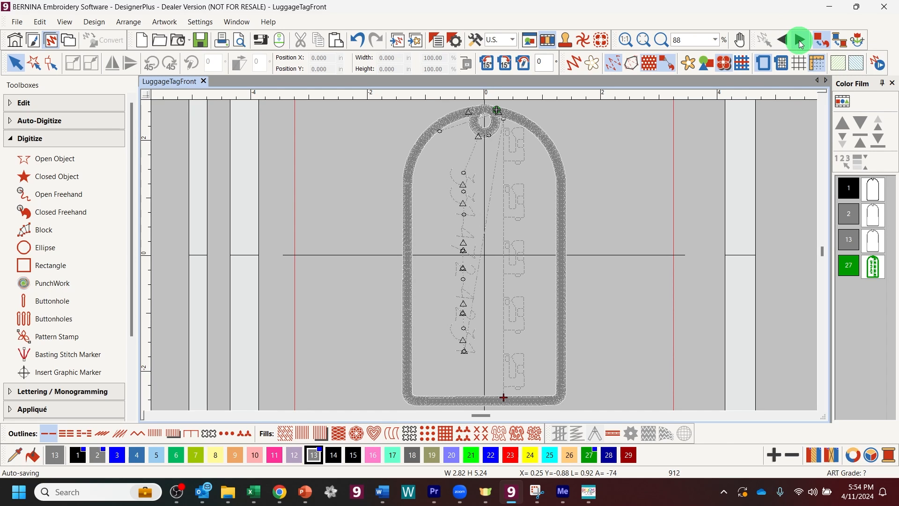
pyautogui.click(798, 40)
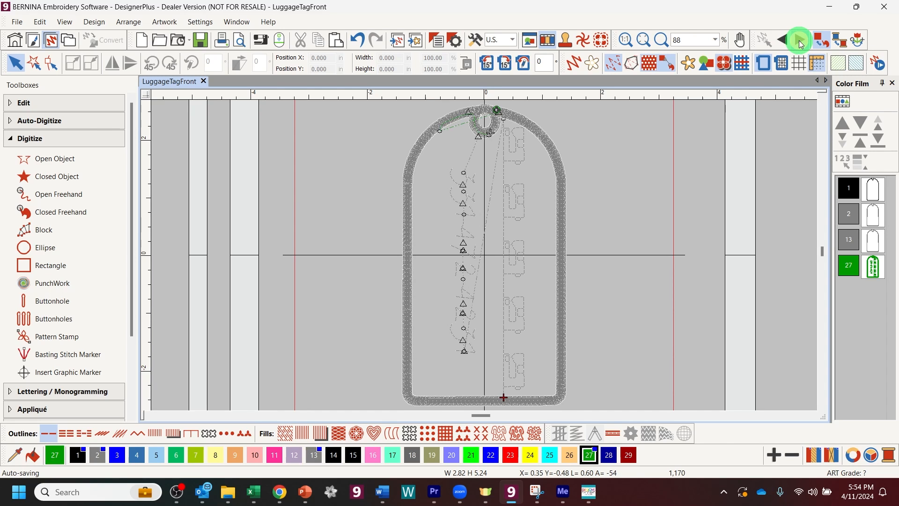
pyautogui.click(799, 40)
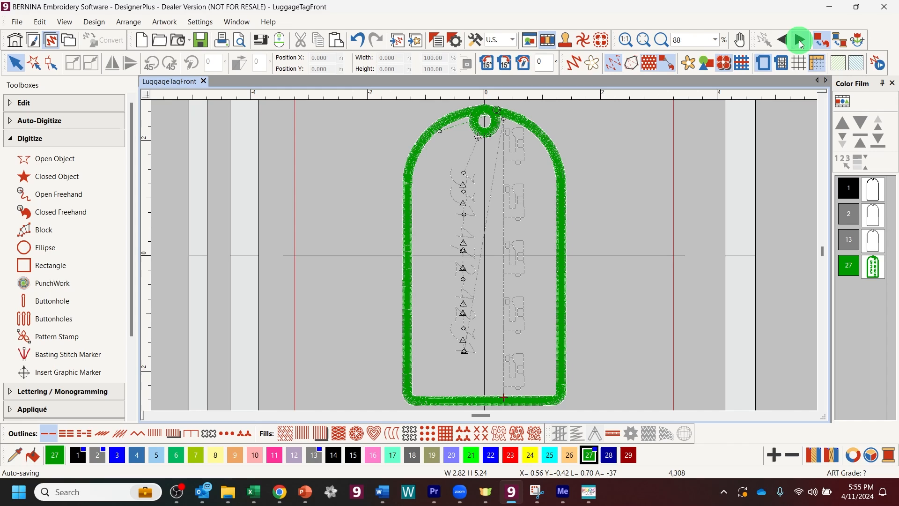
pyautogui.click(799, 40)
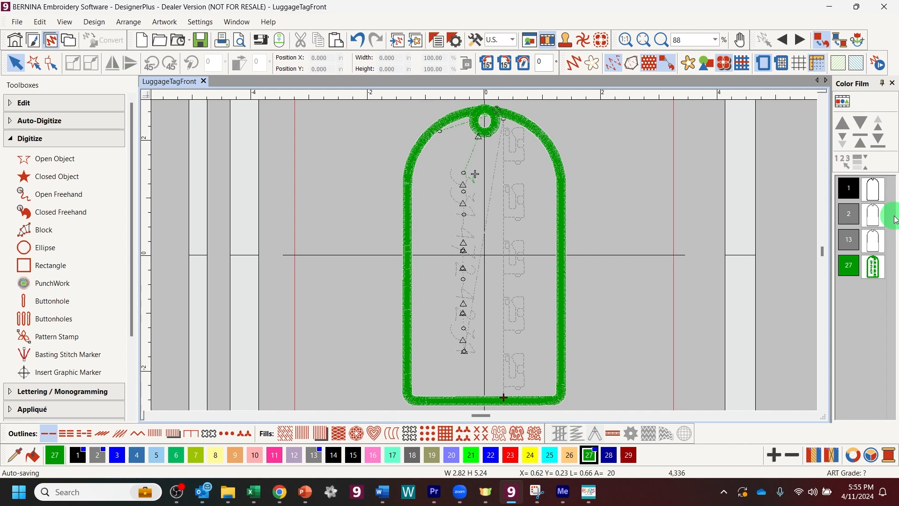
# Step: Delete the thick satin tag outline and the eyelet ring at the top
pyautogui.click(16, 62)
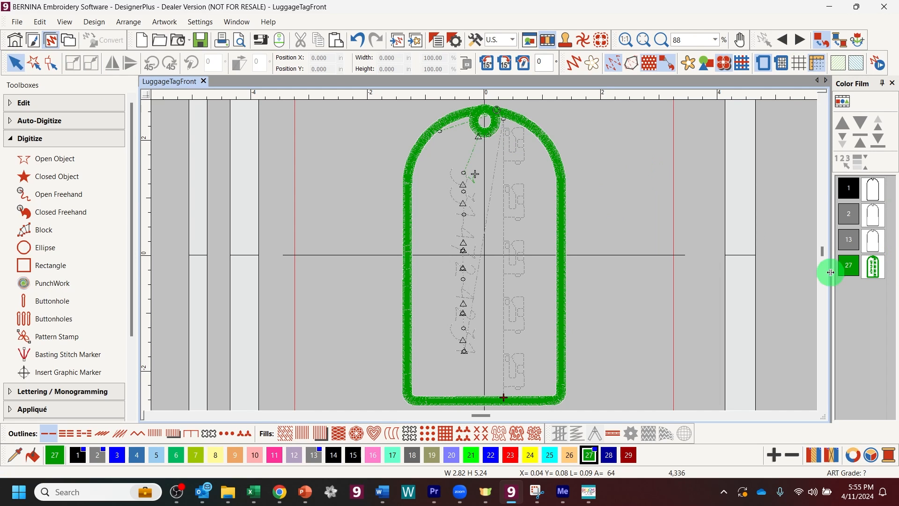
pyautogui.click(562, 244)
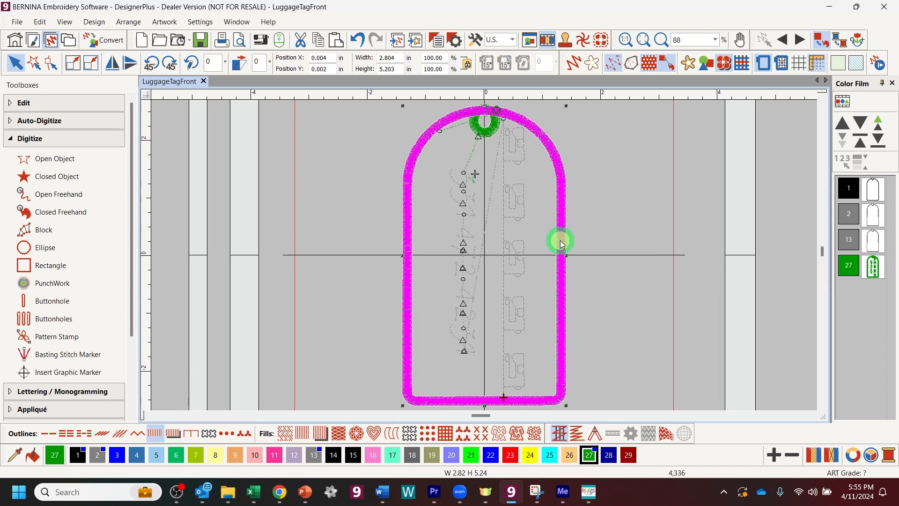
pyautogui.press('Delete')
pyautogui.click(496, 133)
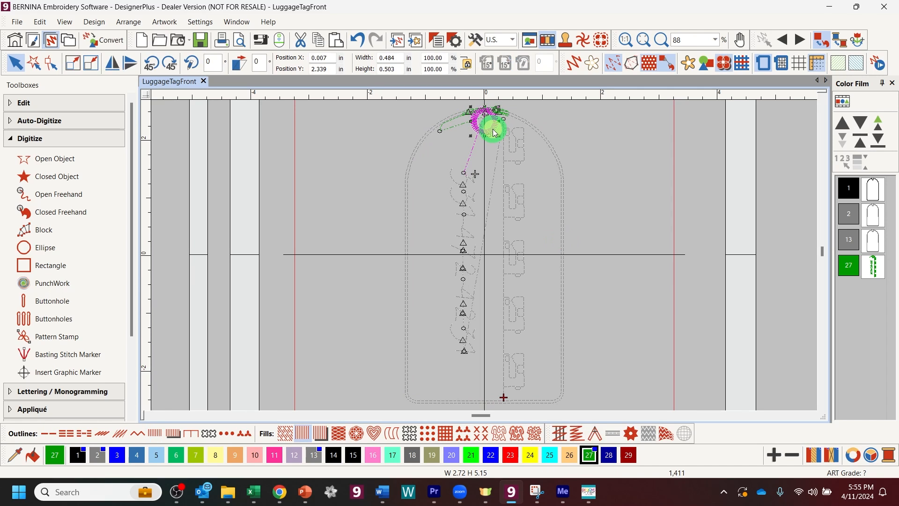
pyautogui.press('Delete')
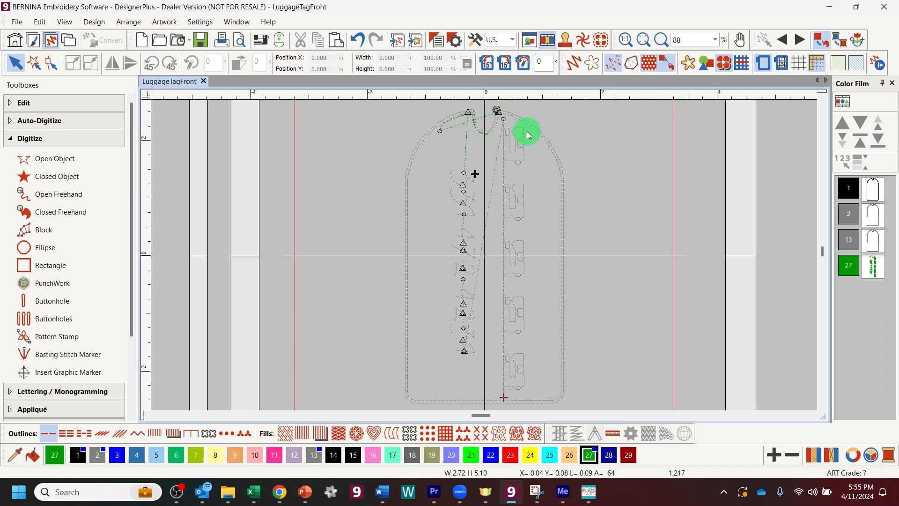
pyautogui.scroll(-1, 470, 205)
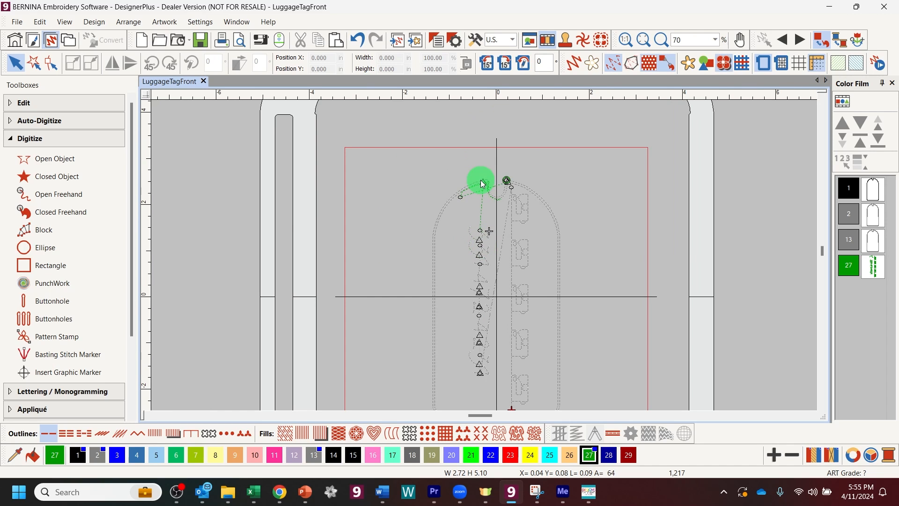
# Step: Switch Color Film to object view listing the design's individual objects
pyautogui.click(643, 40)
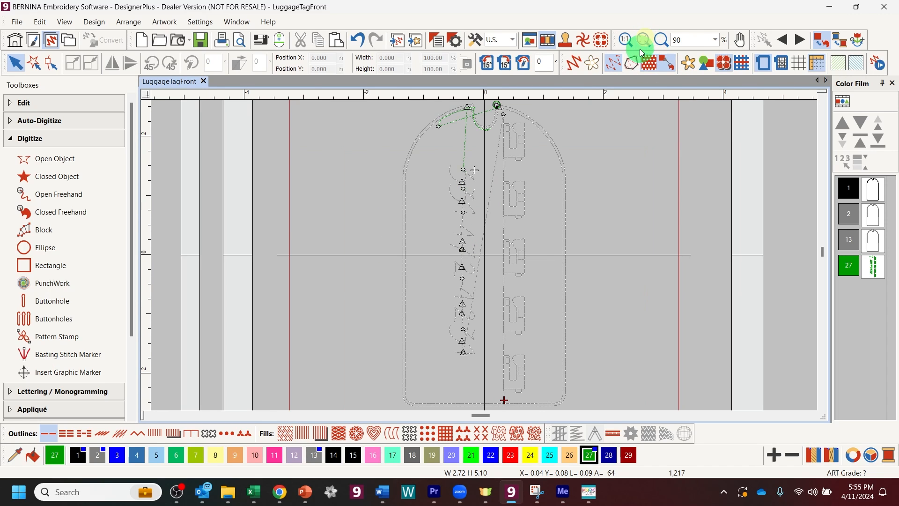
pyautogui.click(873, 266)
pyautogui.click(842, 102)
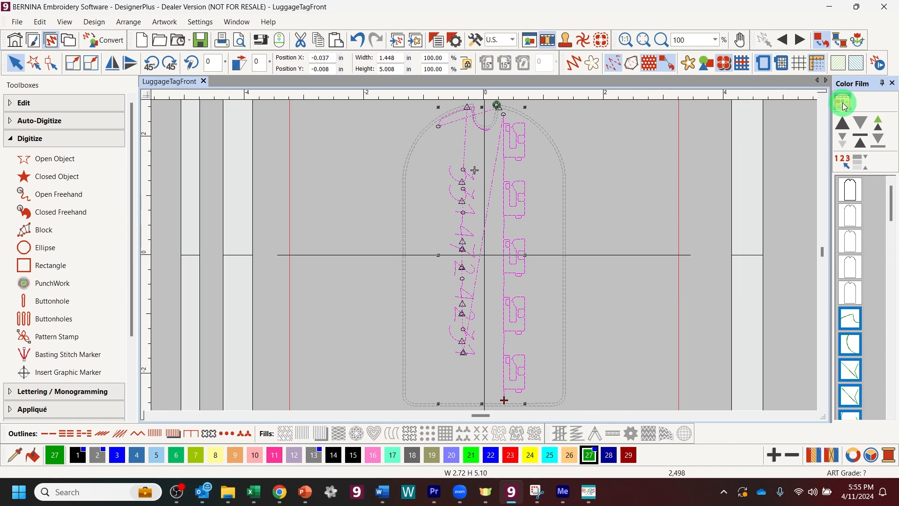
pyautogui.click(893, 216)
pyautogui.moveTo(895, 217)
pyautogui.mouseDown()
pyautogui.moveTo(895, 260)
pyautogui.moveTo(894, 206)
pyautogui.mouseUp()
pyautogui.click(816, 296)
# Step: Delete the two small curved objects near the tag's top and return to colour view
pyautogui.click(855, 297)
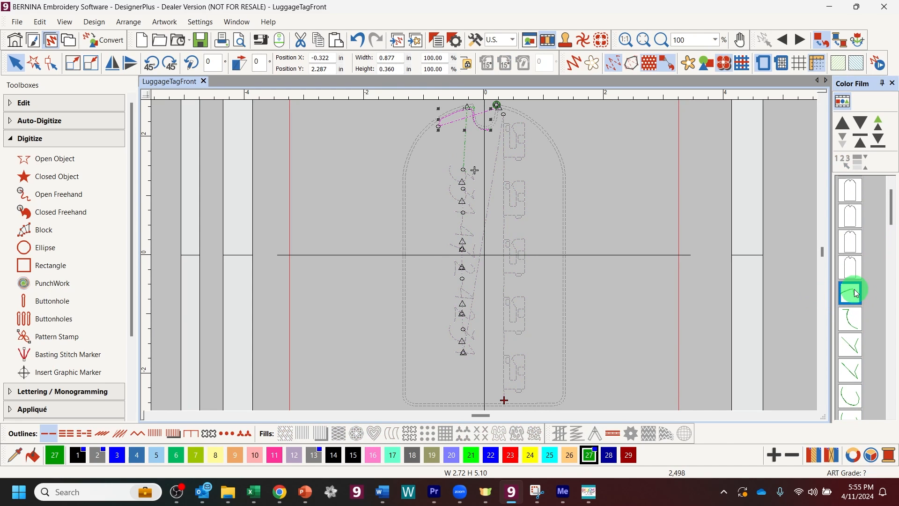
pyautogui.press('Delete')
pyautogui.click(855, 293)
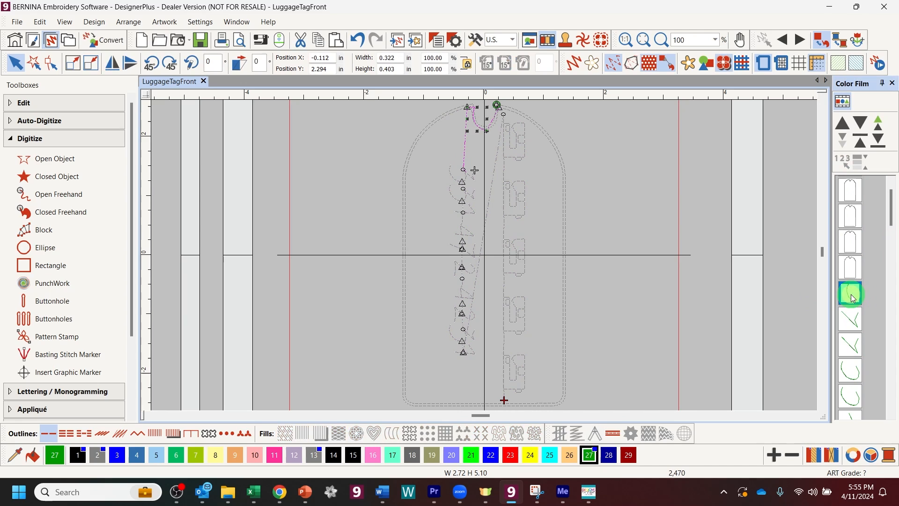
pyautogui.press('Delete')
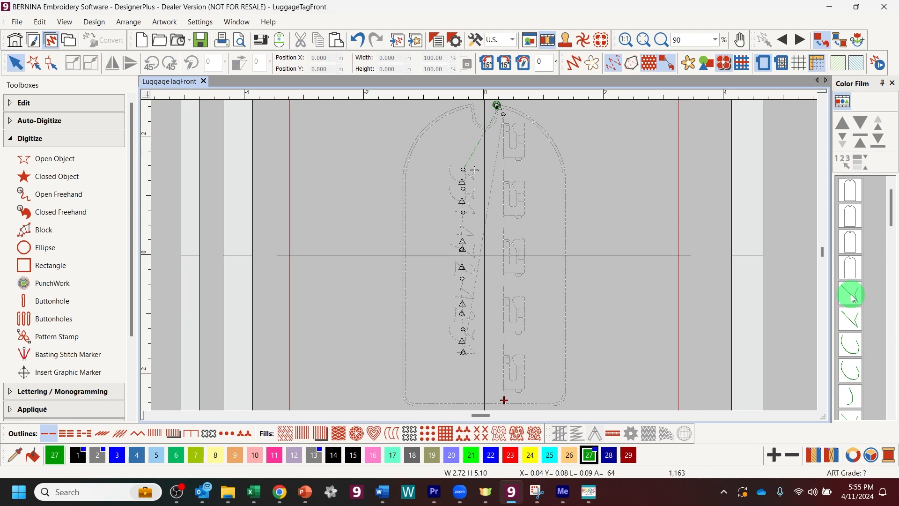
pyautogui.moveTo(894, 219); pyautogui.dragTo(847, 330)
pyautogui.click(849, 401)
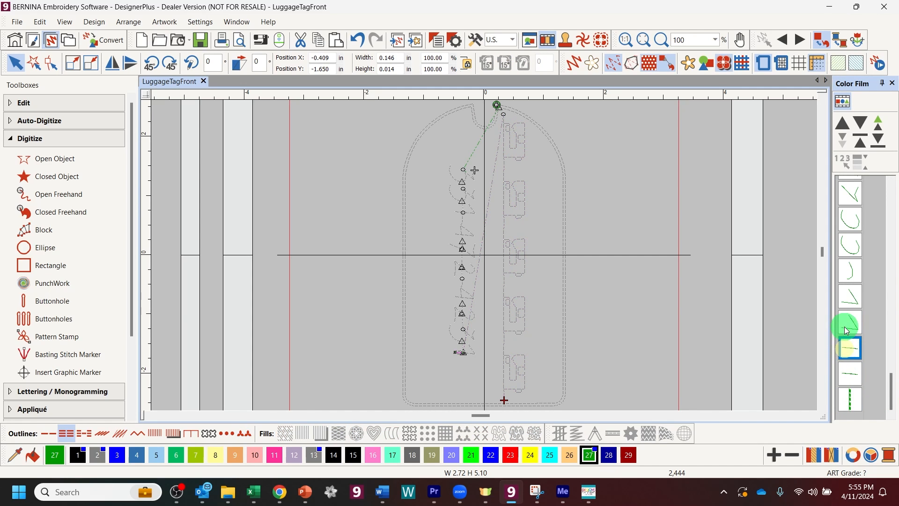
pyautogui.click(841, 102)
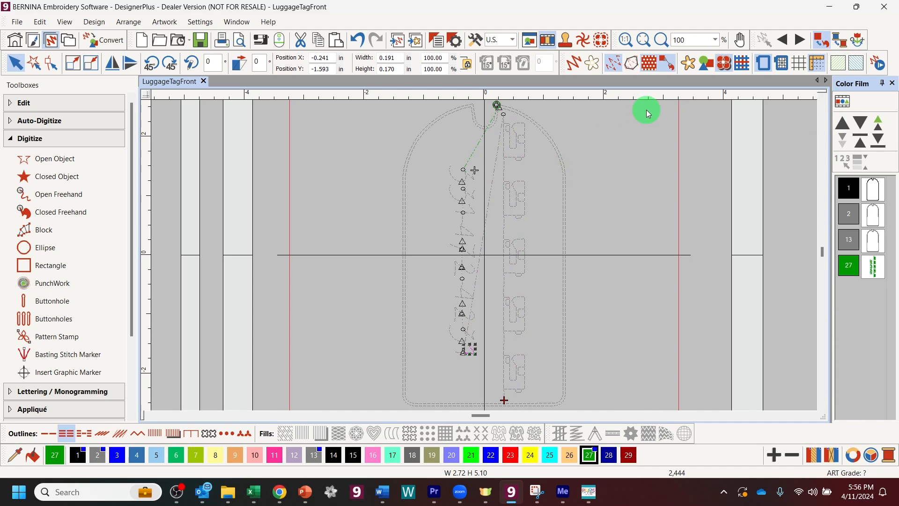
pyautogui.scroll(-1, 649, 113)
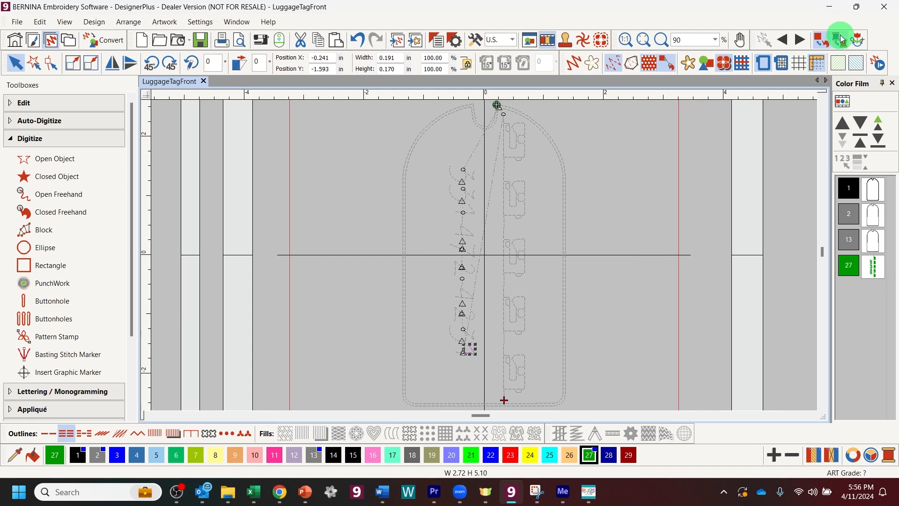
pyautogui.click(800, 42)
pyautogui.click(799, 41)
pyautogui.click(799, 40)
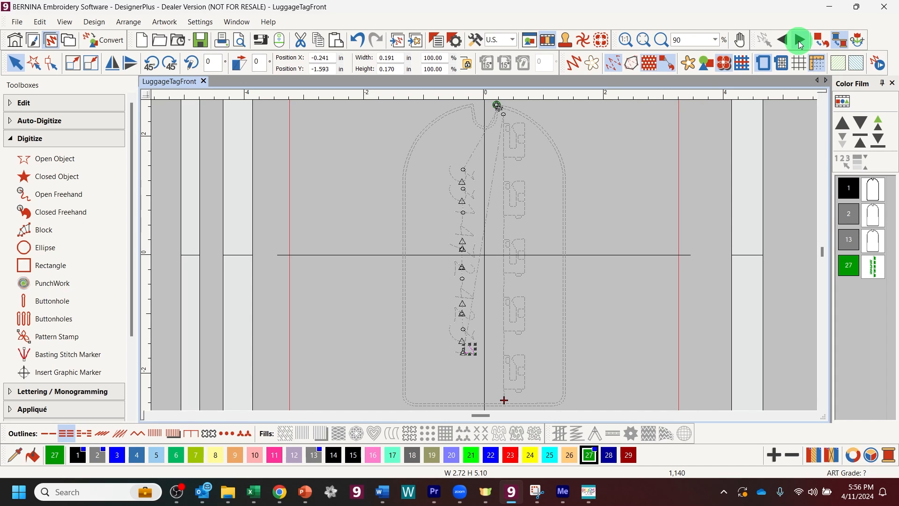
pyautogui.click(822, 41)
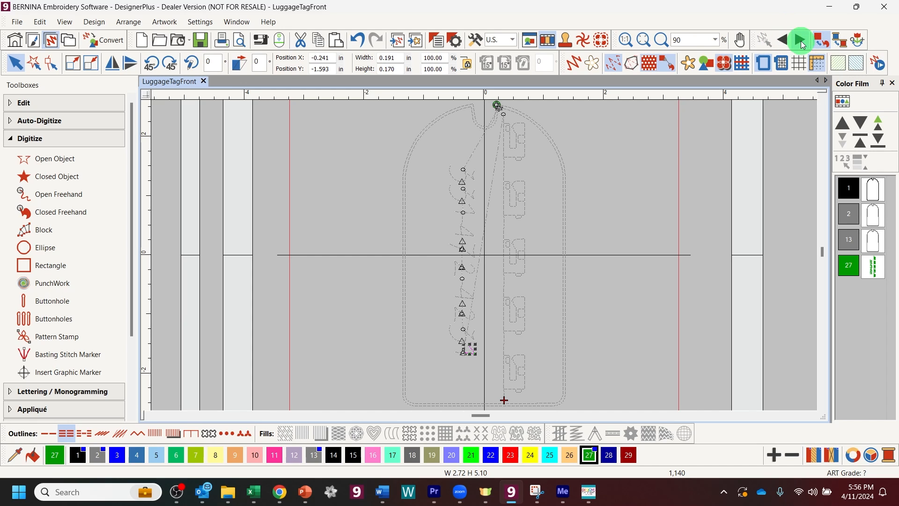
pyautogui.click(799, 38)
pyautogui.click(799, 39)
pyautogui.click(787, 42)
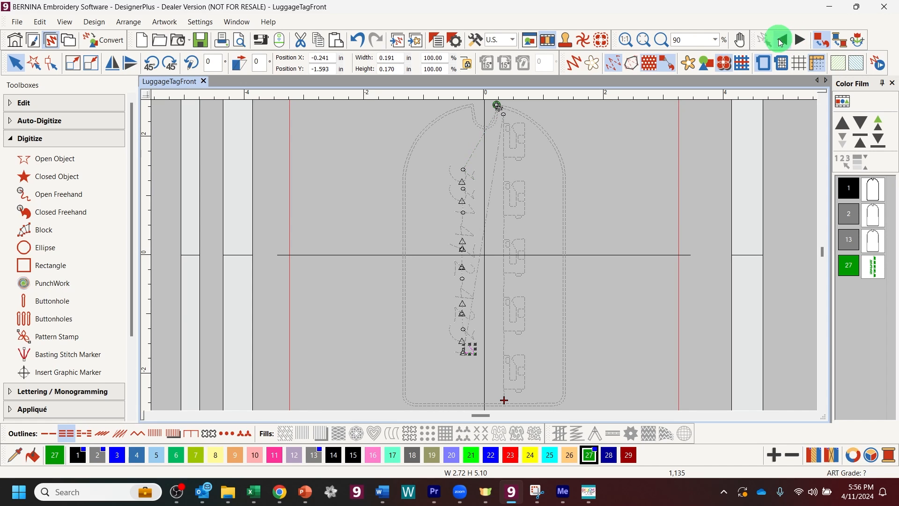
pyautogui.click(661, 39)
pyautogui.moveTo(395, 103); pyautogui.dragTo(580, 195)
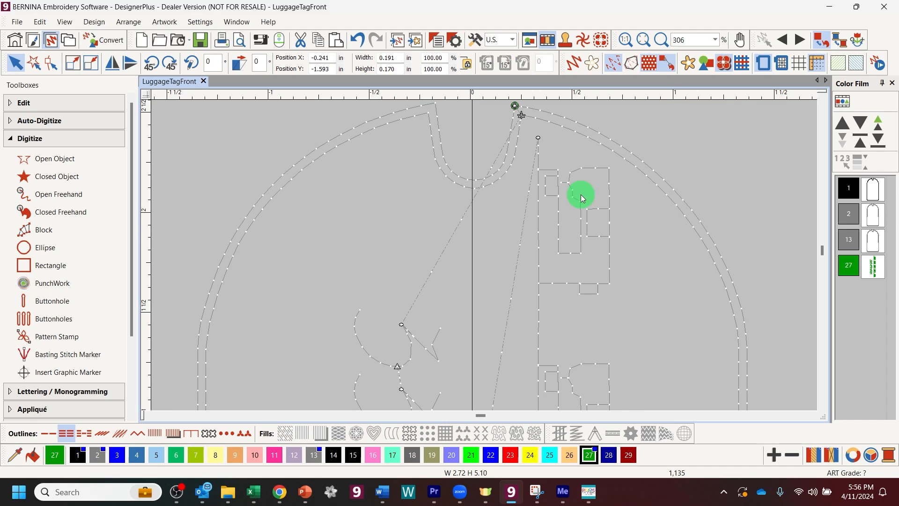
pyautogui.click(801, 40)
pyautogui.click(783, 39)
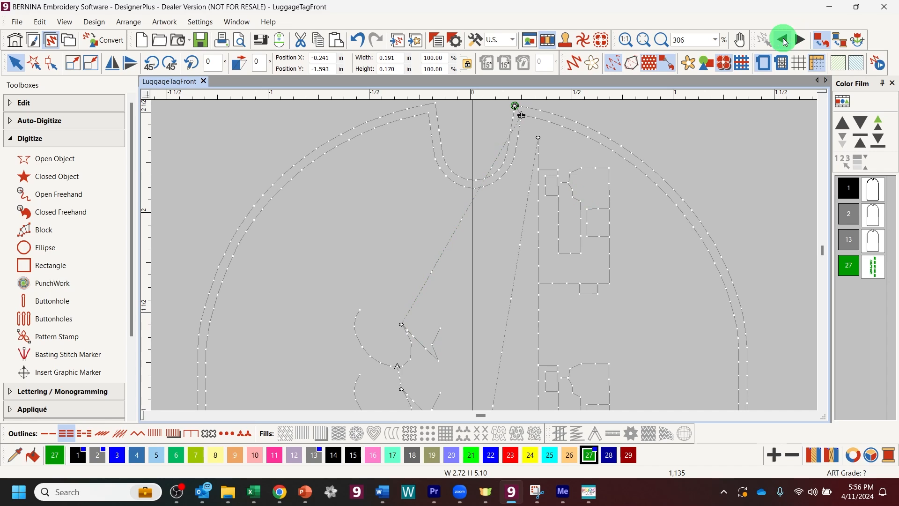
pyautogui.click(515, 117)
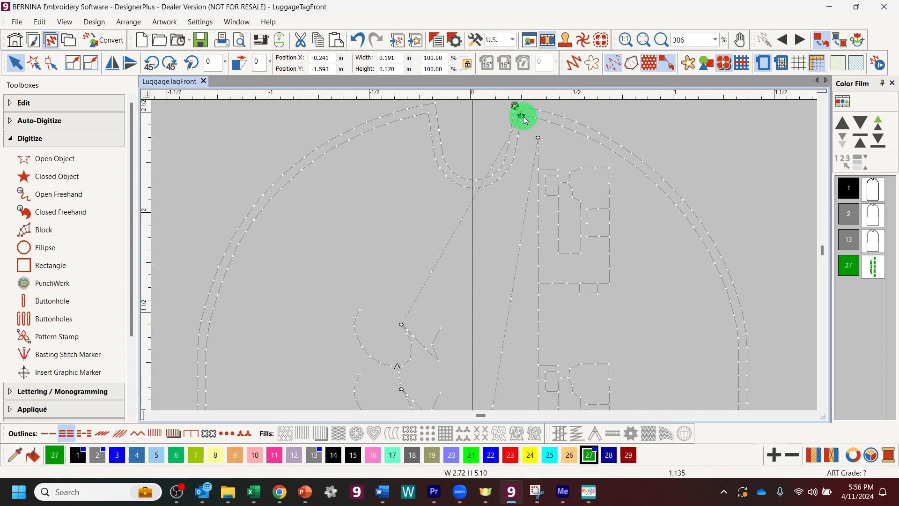
pyautogui.click(796, 39)
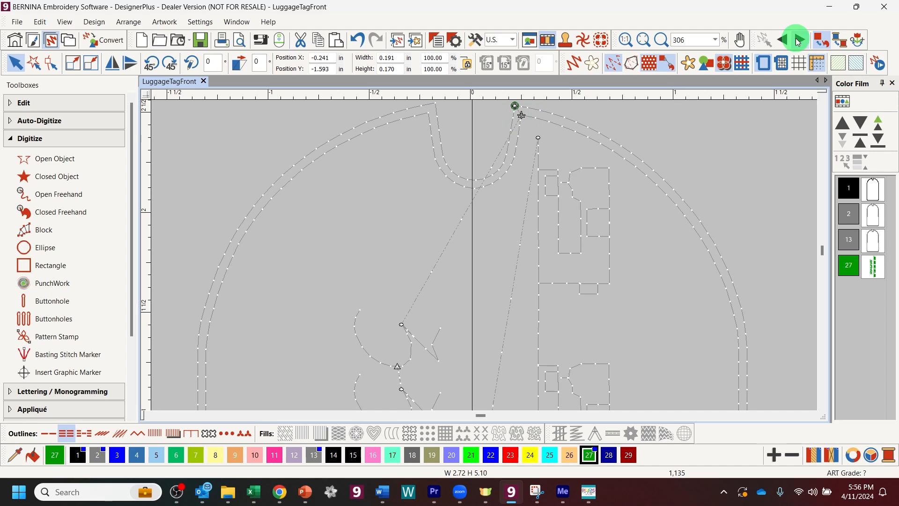
pyautogui.click(799, 40)
pyautogui.click(785, 41)
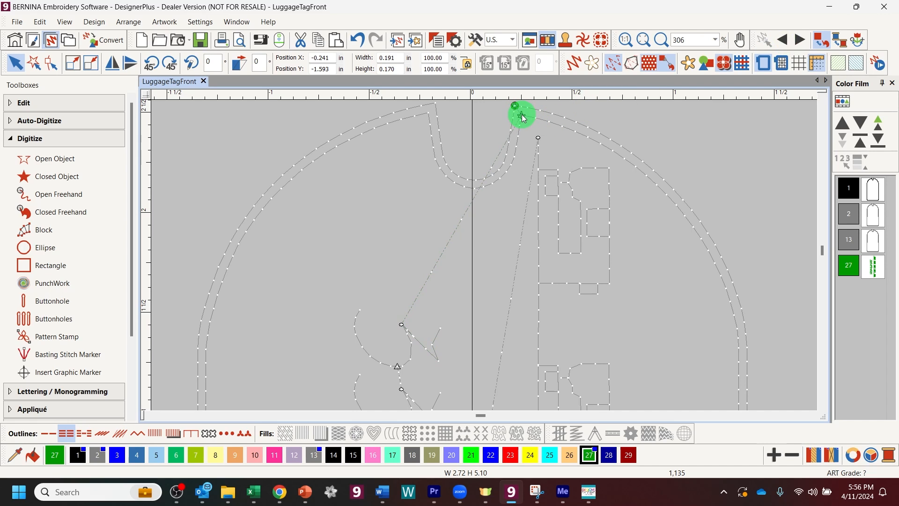
# Step: Trace a single running-stitch open line around the U-shaped dip at the tag's top
pyautogui.click(69, 165)
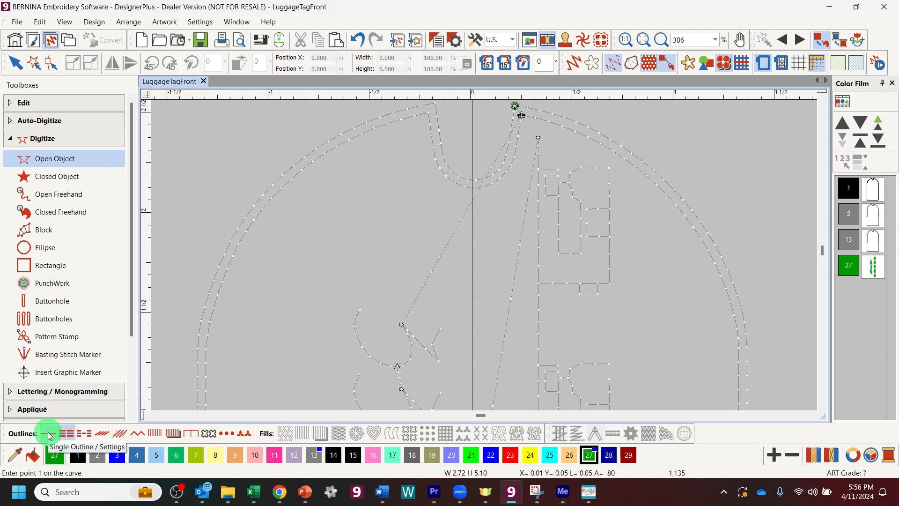
pyautogui.click(55, 438)
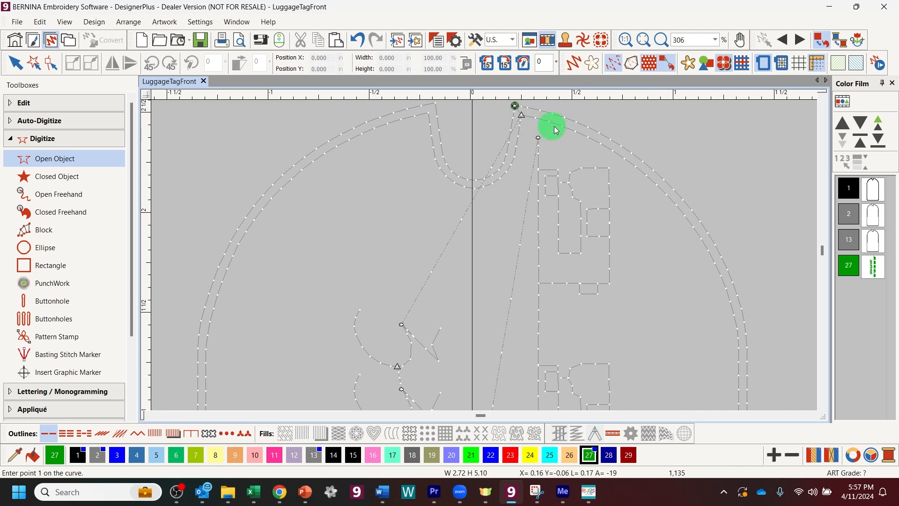
pyautogui.click(522, 117)
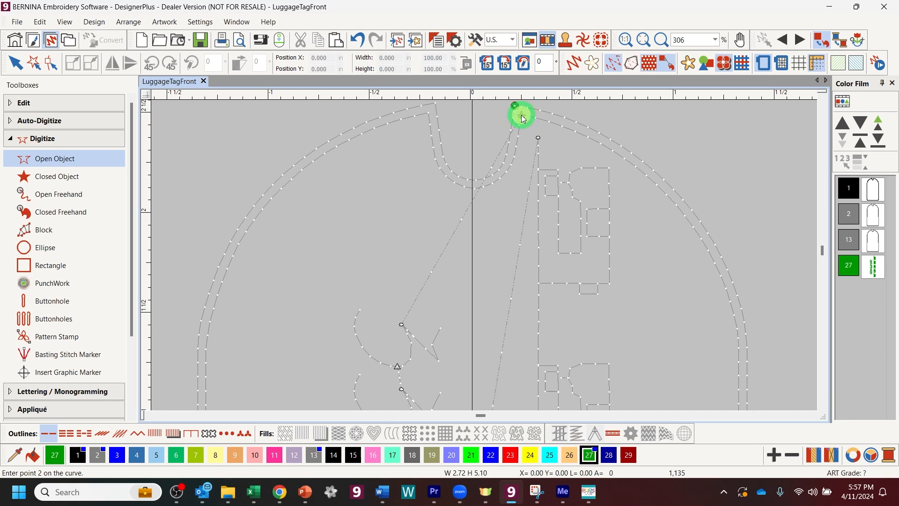
pyautogui.click(517, 139)
pyautogui.click(500, 173)
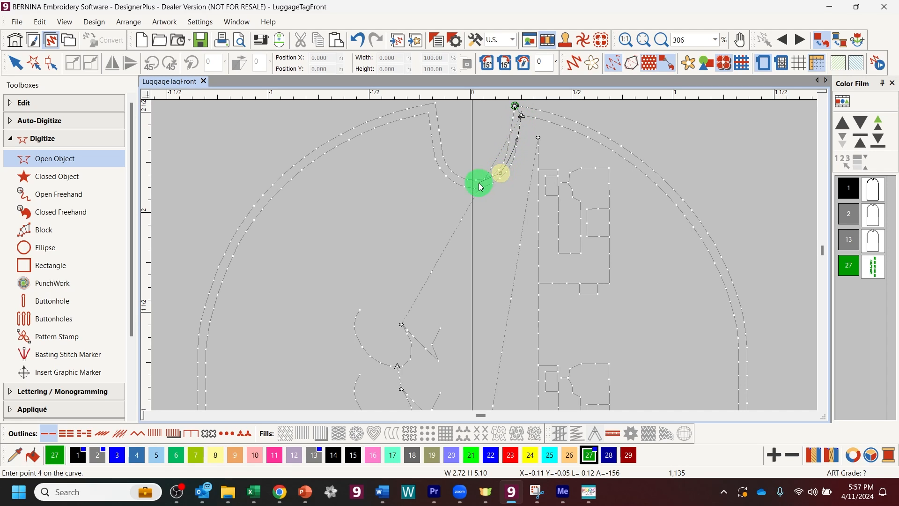
pyautogui.click(477, 184)
pyautogui.click(459, 179)
pyautogui.click(440, 160)
pyautogui.click(433, 135)
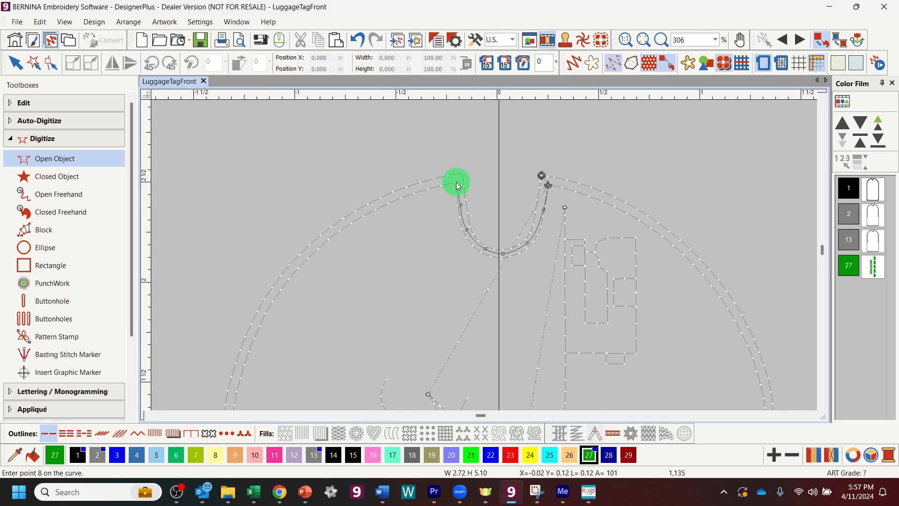
pyautogui.click(458, 181)
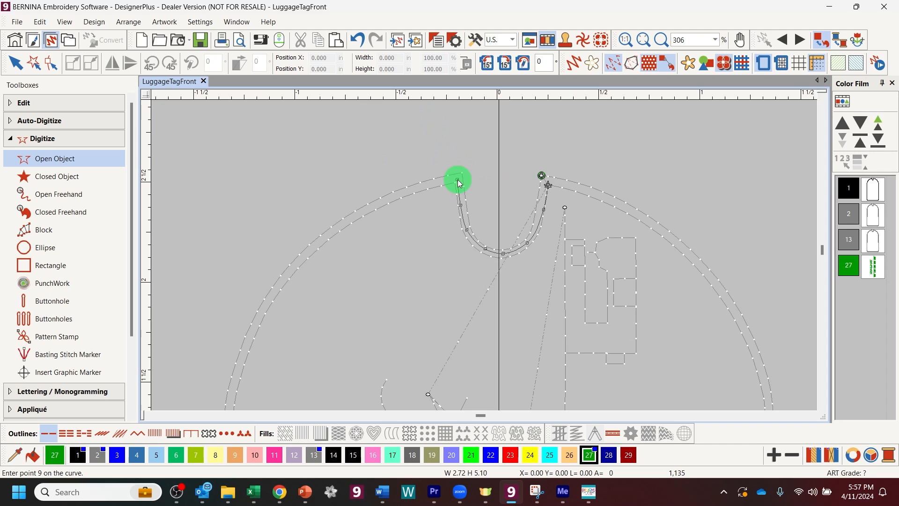
pyautogui.press('Return')
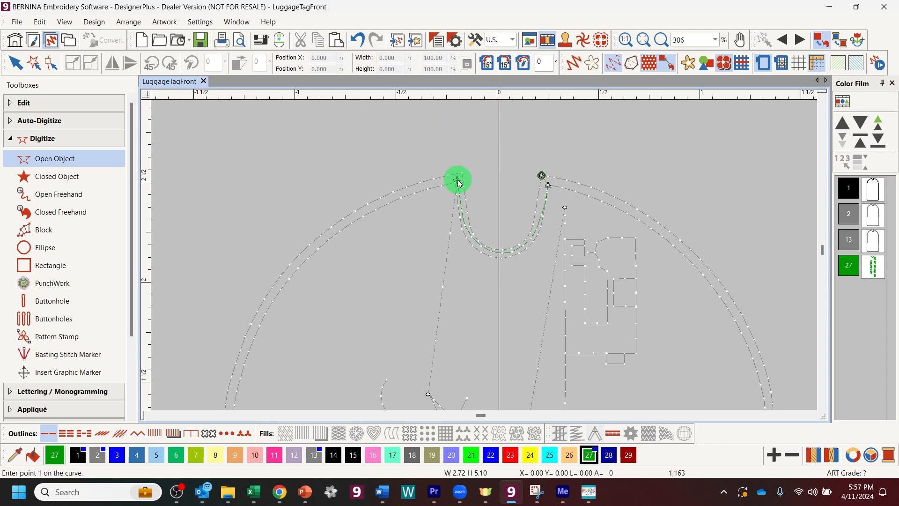
# Step: Start a triple-stitch line at the previous line's end and draw it wavily down the tag
pyautogui.click(69, 434)
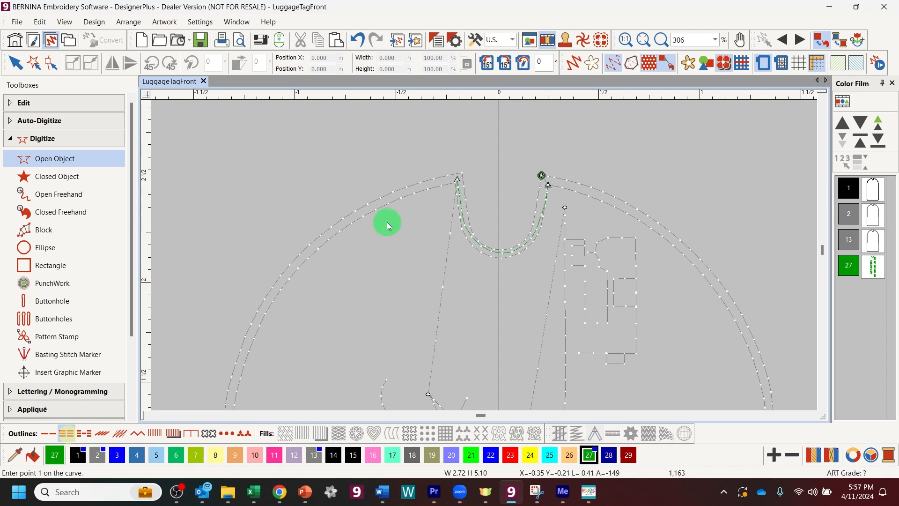
pyautogui.click(457, 180)
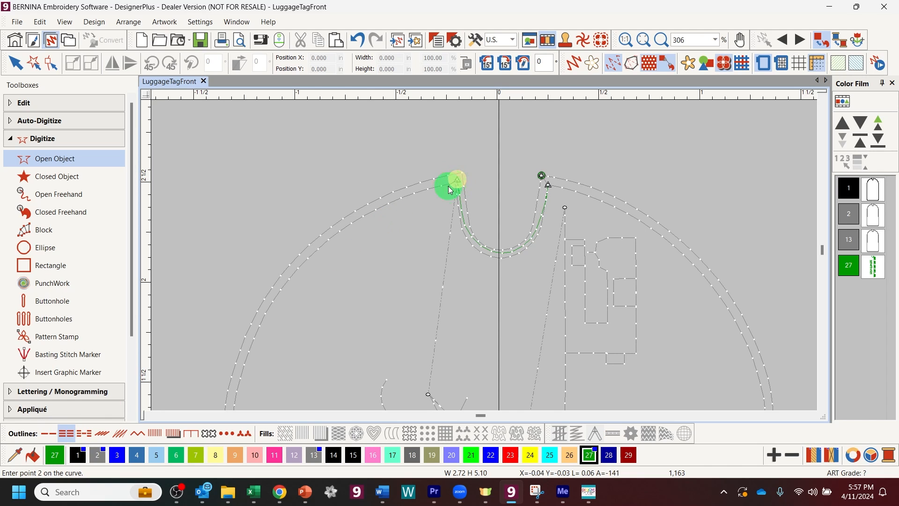
pyautogui.click(433, 211)
pyautogui.click(429, 234)
pyautogui.click(439, 245)
pyautogui.click(442, 235)
pyautogui.click(438, 233)
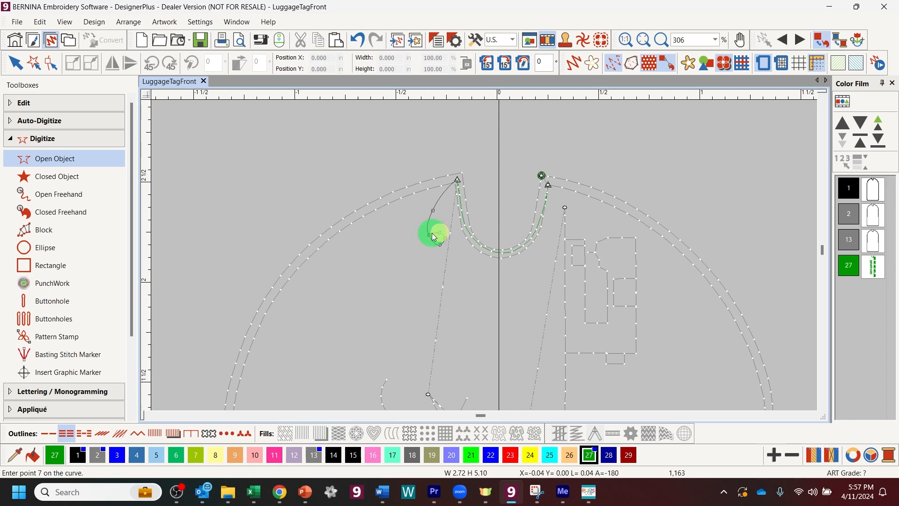
pyautogui.click(427, 248)
pyautogui.click(434, 277)
pyautogui.click(434, 277)
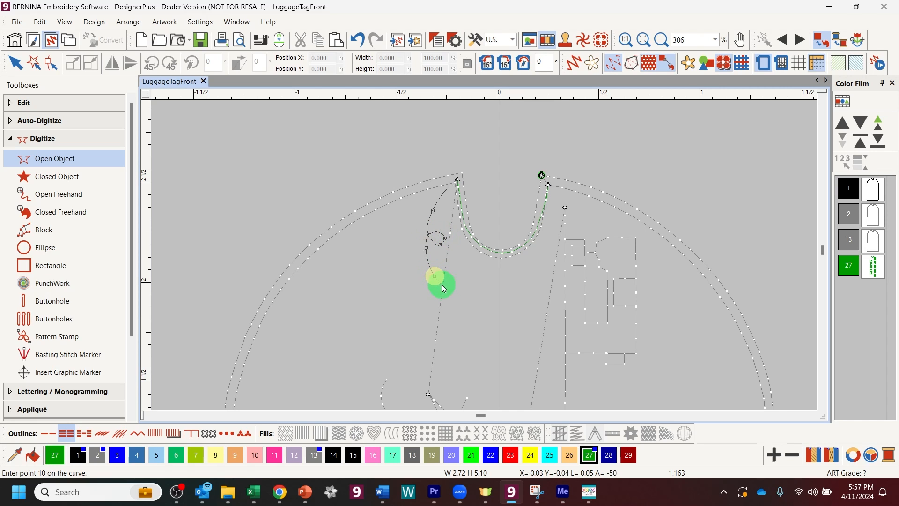
# Step: Add a small loop and extend the swirling line further down beside the script numbers
pyautogui.click(455, 309)
pyautogui.click(436, 323)
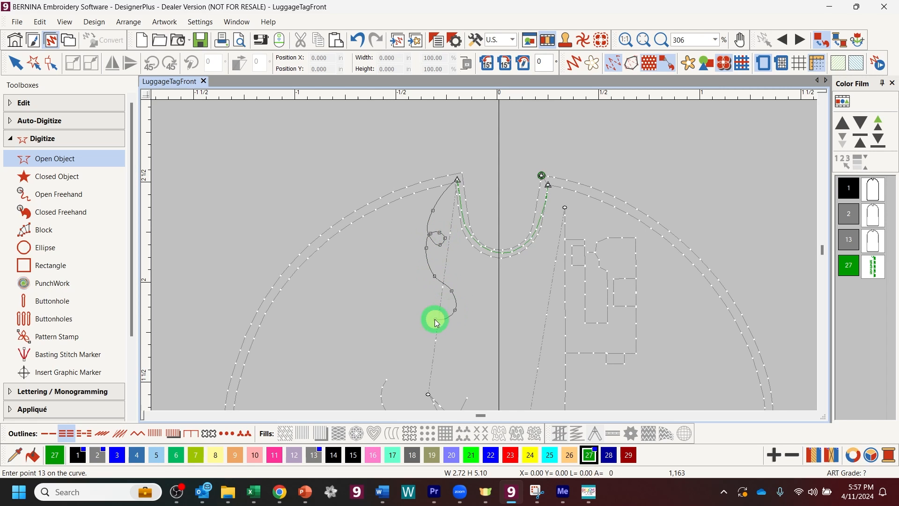
pyautogui.click(427, 308)
pyautogui.click(440, 306)
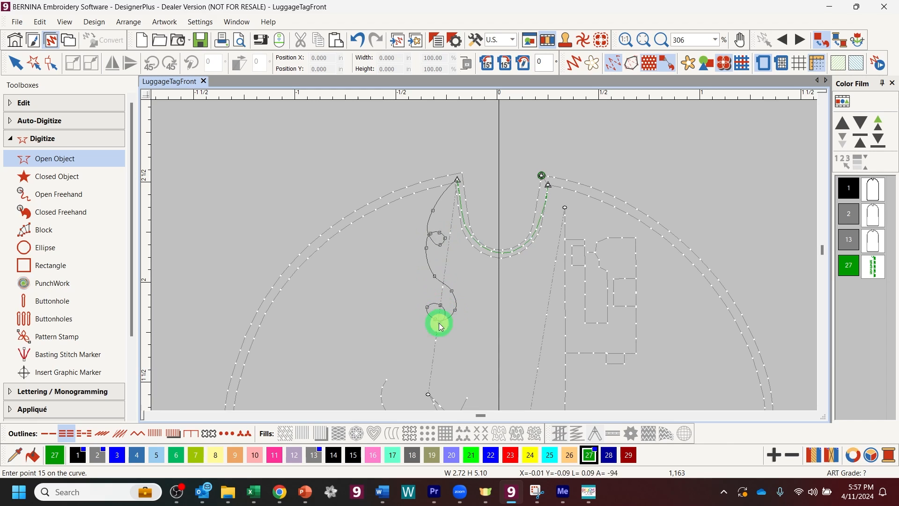
pyautogui.click(424, 355)
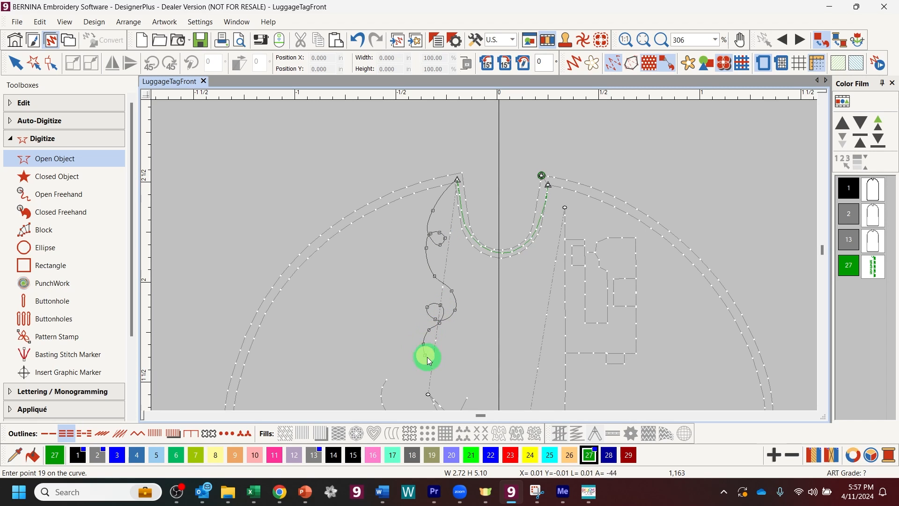
pyautogui.click(435, 370)
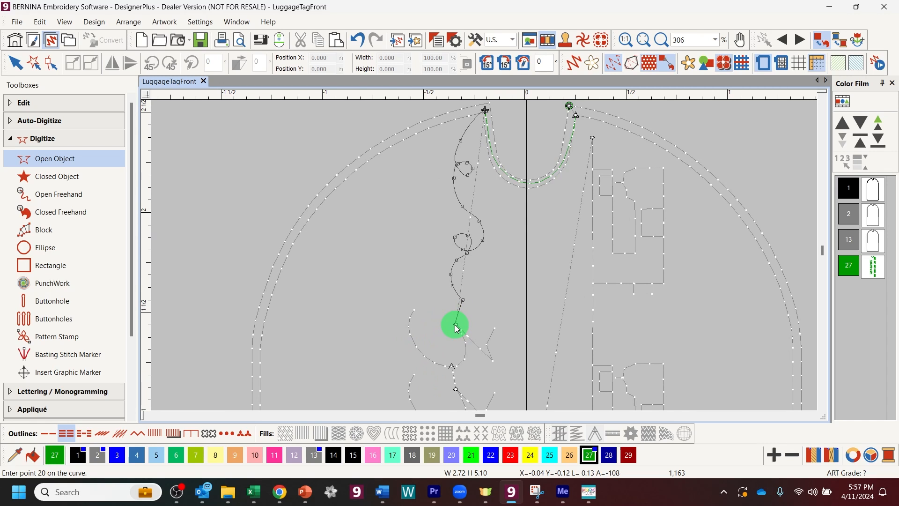
pyautogui.click(456, 324)
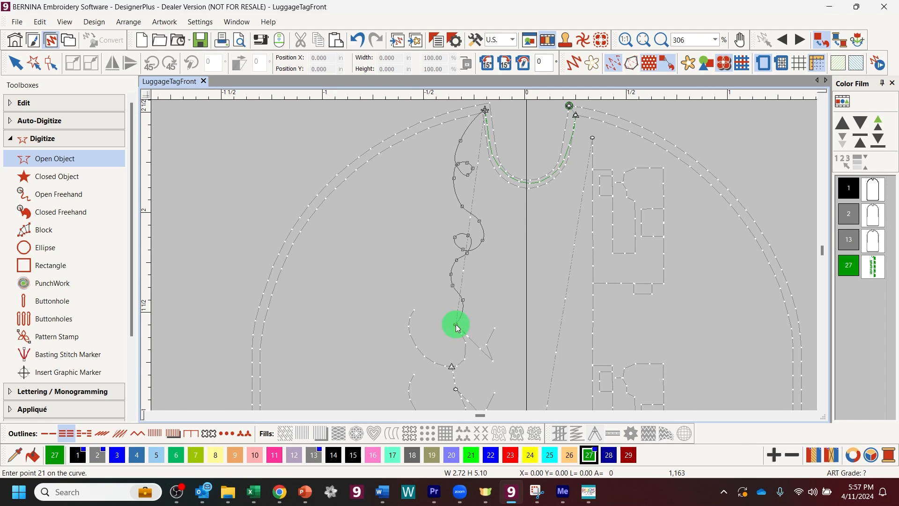
pyautogui.press('Return')
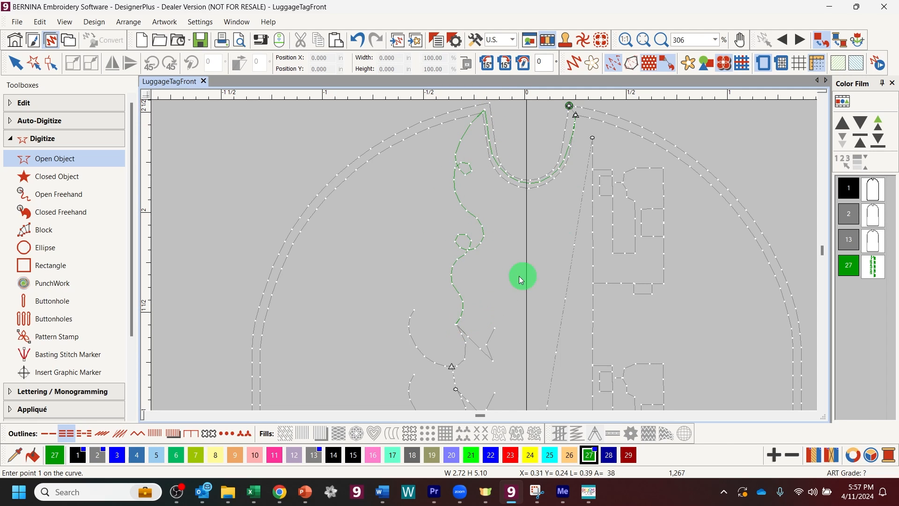
pyautogui.click(644, 39)
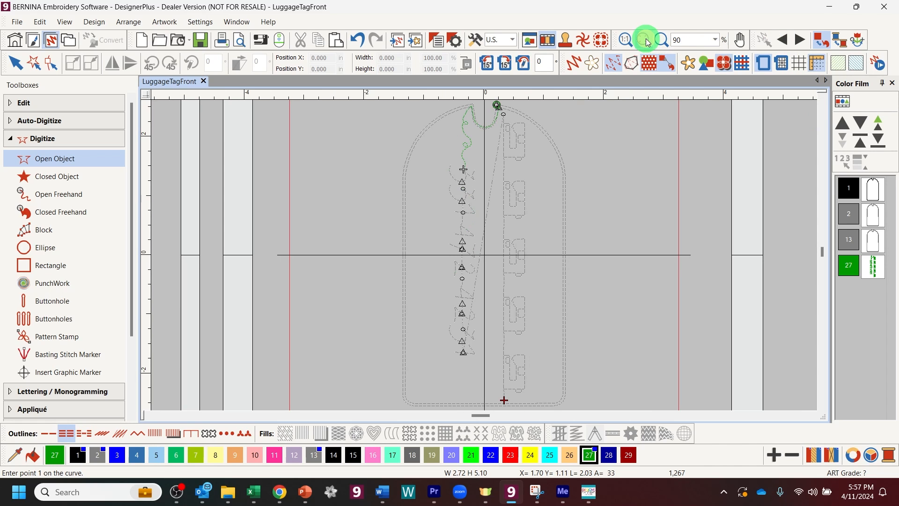
# Step: Step the stitch preview forward to 2,181 stitches, then zoom in on the motif's lower end
pyautogui.click(800, 41)
pyautogui.click(800, 41)
pyautogui.click(801, 40)
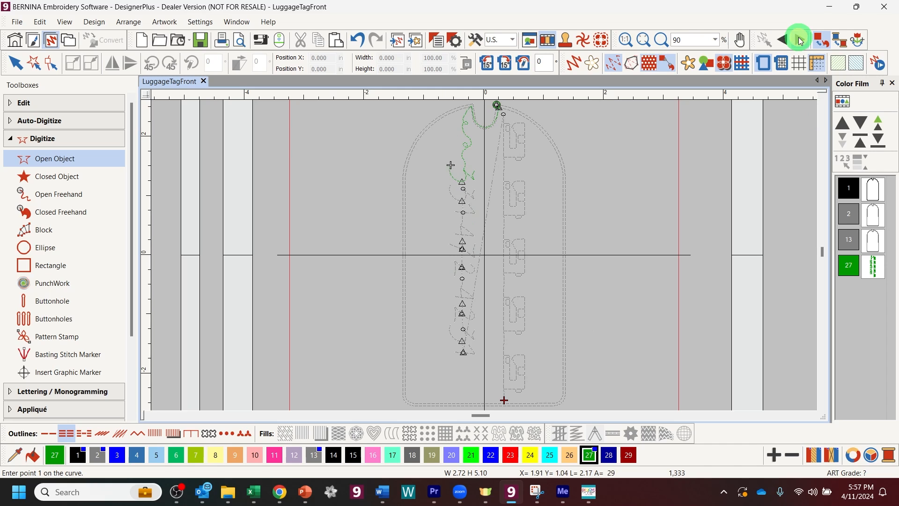
pyautogui.click(801, 41)
pyautogui.click(801, 41)
pyautogui.click(801, 41)
pyautogui.click(801, 41)
pyautogui.click(801, 40)
pyautogui.click(801, 41)
pyautogui.click(801, 41)
pyautogui.click(800, 41)
pyautogui.click(801, 41)
pyautogui.click(800, 41)
pyautogui.click(800, 41)
pyautogui.click(800, 41)
pyautogui.click(801, 40)
pyautogui.click(801, 41)
pyautogui.click(800, 41)
pyautogui.click(800, 40)
pyautogui.click(801, 41)
pyautogui.click(801, 41)
pyautogui.click(801, 41)
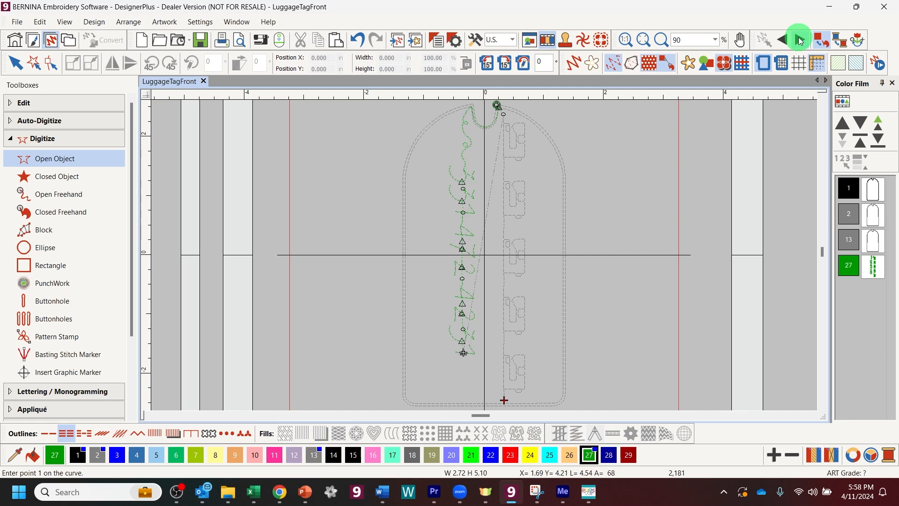
pyautogui.click(660, 41)
pyautogui.moveTo(409, 329); pyautogui.dragTo(493, 325)
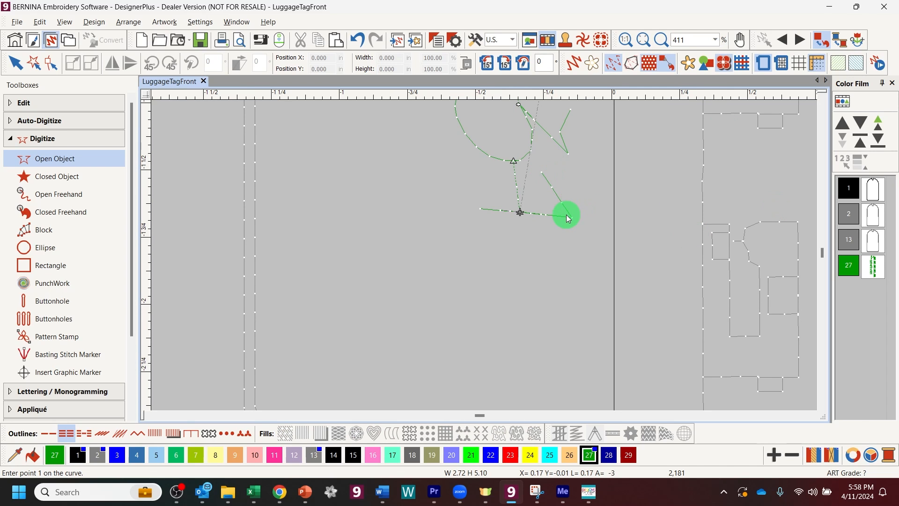
# Step: Start a Double Run line at the motif's end and curve it down into a small loop
pyautogui.scroll(-1, 566, 215)
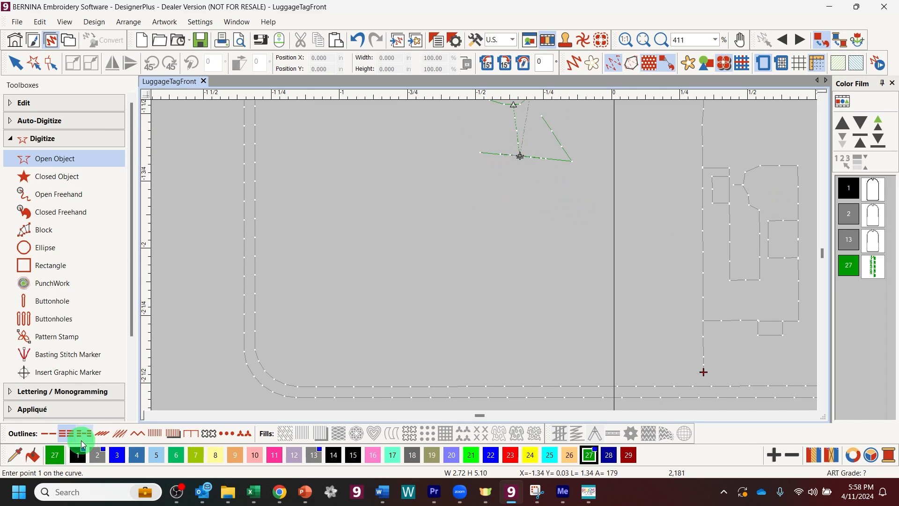
pyautogui.click(63, 436)
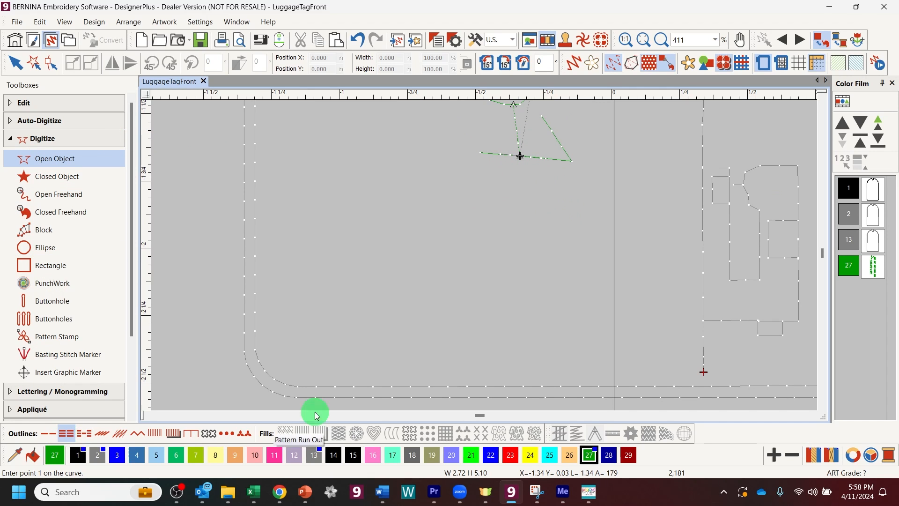
pyautogui.click(520, 156)
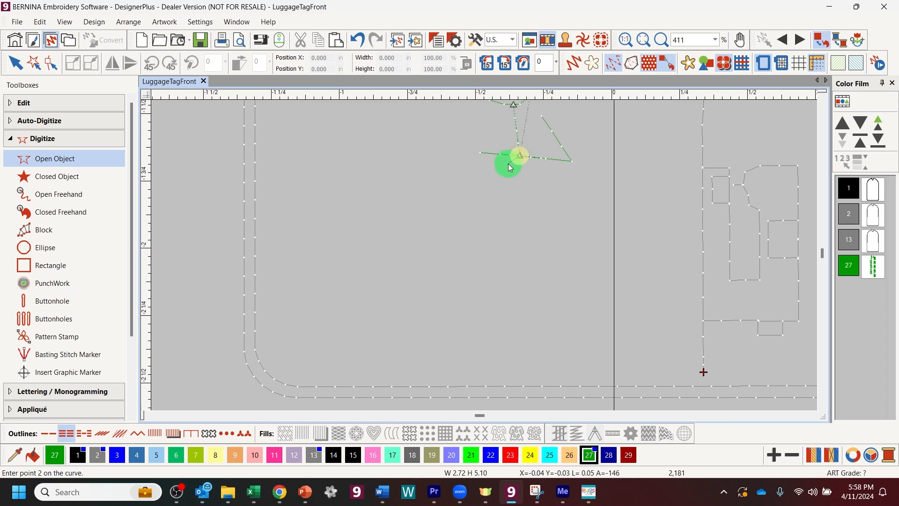
pyautogui.click(509, 184)
pyautogui.click(503, 216)
pyautogui.click(513, 234)
pyautogui.click(526, 236)
pyautogui.click(523, 225)
pyautogui.click(507, 223)
pyautogui.click(505, 251)
# Step: Extend the line in an S-curve and a second loop to the bottom border, giving 2,275 stitches
pyautogui.click(520, 269)
pyautogui.click(534, 300)
pyautogui.click(527, 321)
pyautogui.click(497, 318)
pyautogui.click(508, 304)
pyautogui.click(519, 329)
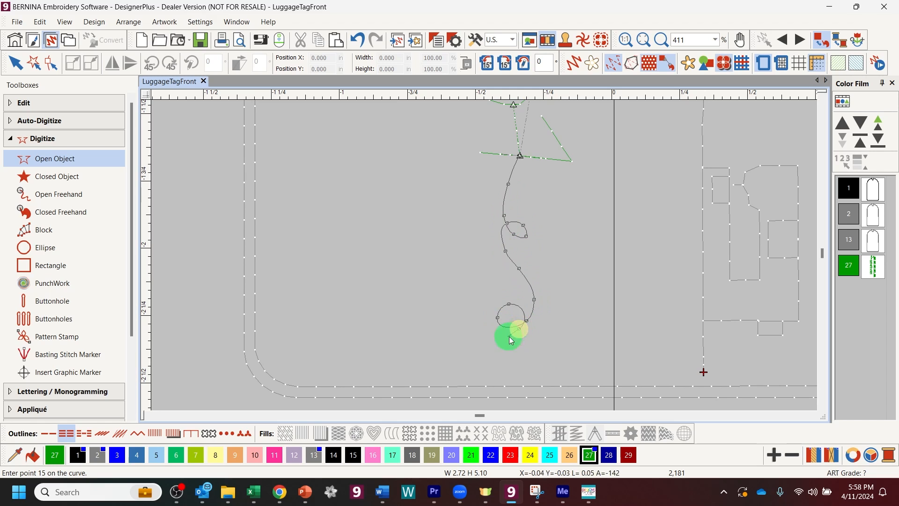
pyautogui.click(492, 371)
pyautogui.click(504, 389)
pyautogui.press('Return')
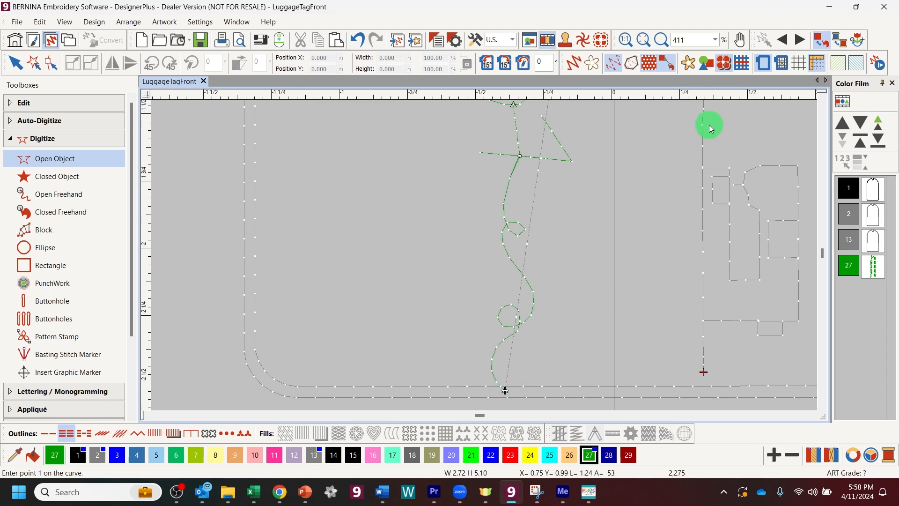
pyautogui.click(640, 38)
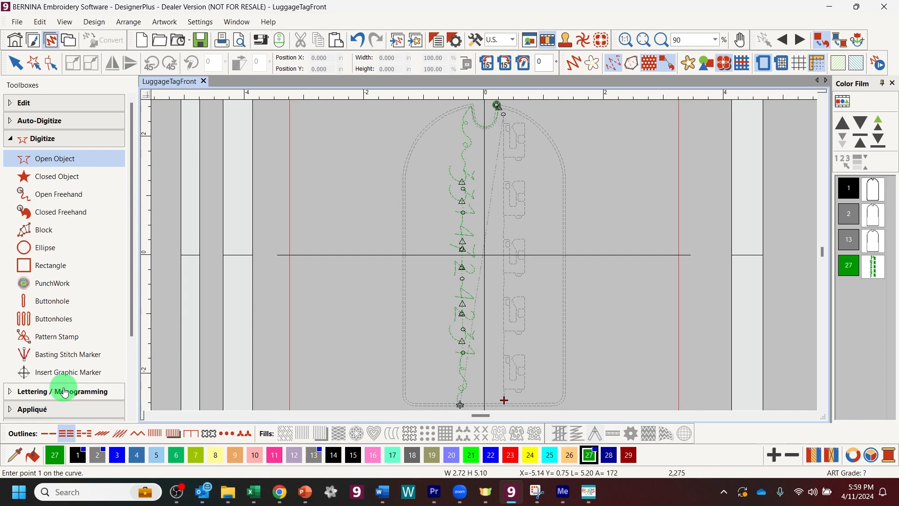
# Step: Start a Single Run outline at the tag's bottom point, along the bottom edge to the right corner
pyautogui.click(46, 434)
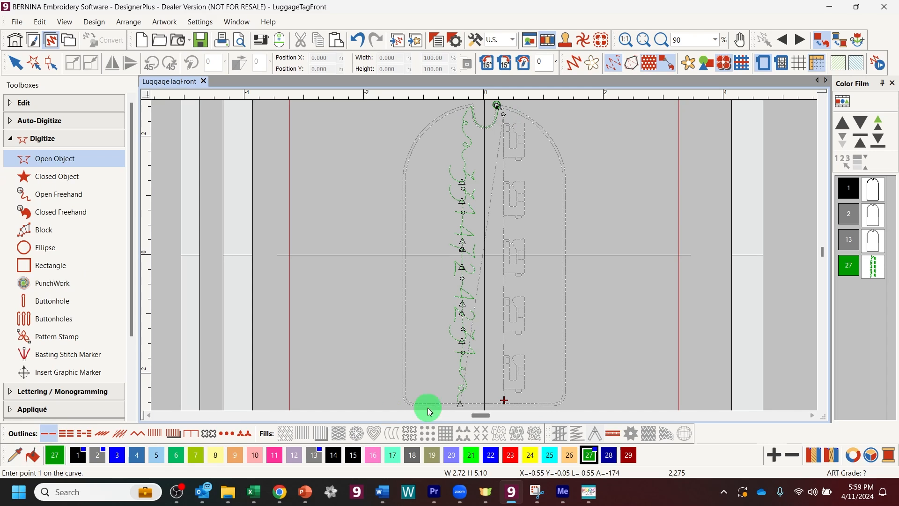
pyautogui.click(460, 404)
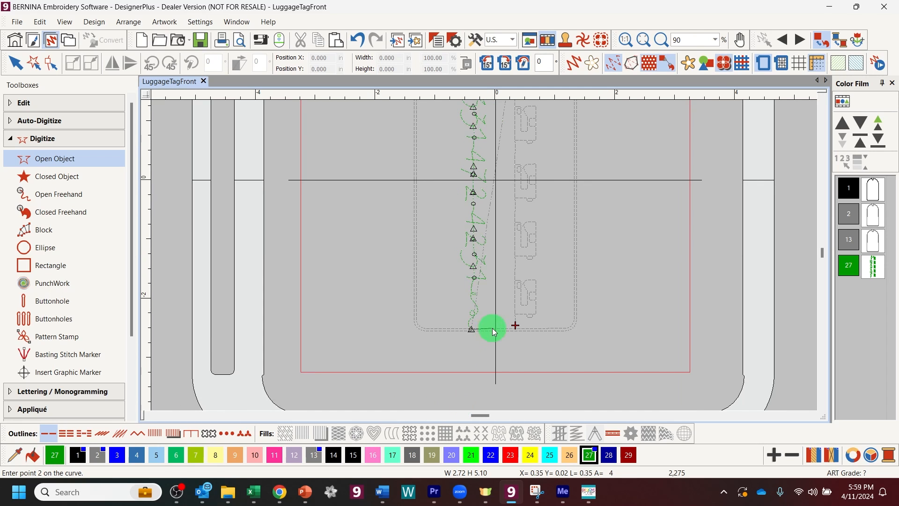
pyautogui.click(495, 330)
pyautogui.click(550, 329)
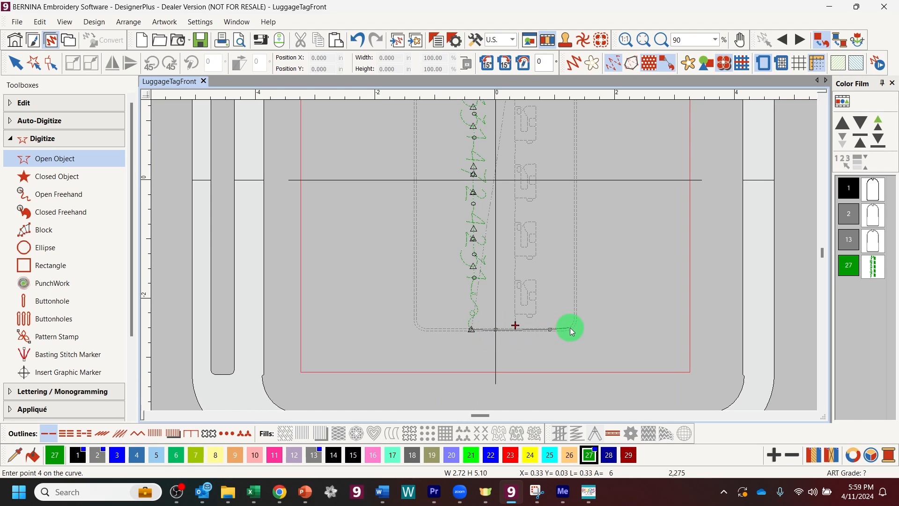
pyautogui.click(568, 331)
pyautogui.click(576, 319)
pyautogui.click(576, 316)
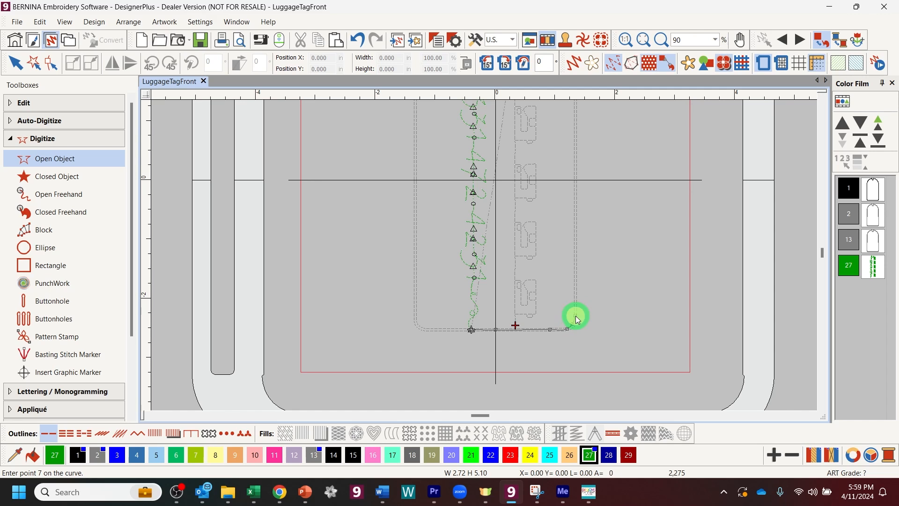
# Step: Carry the outline up the right side and around the arch toward the top notch
pyautogui.click(576, 177)
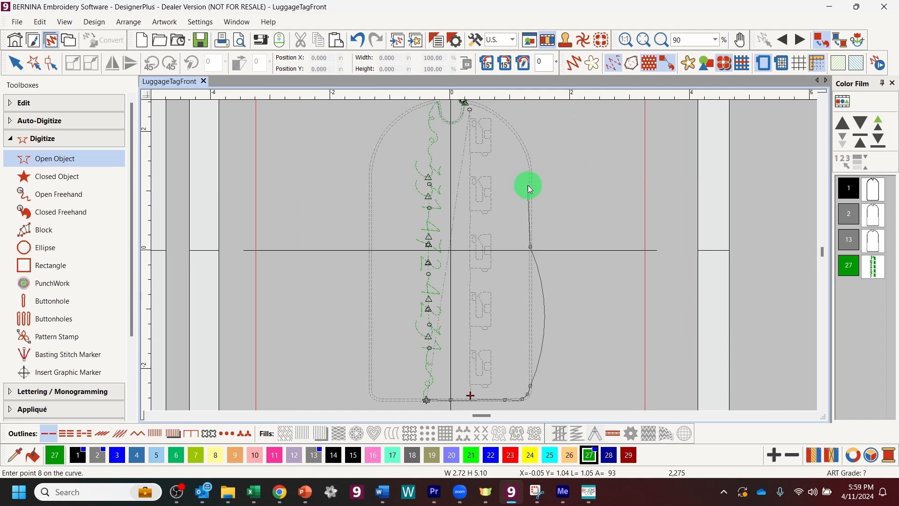
pyautogui.click(530, 178)
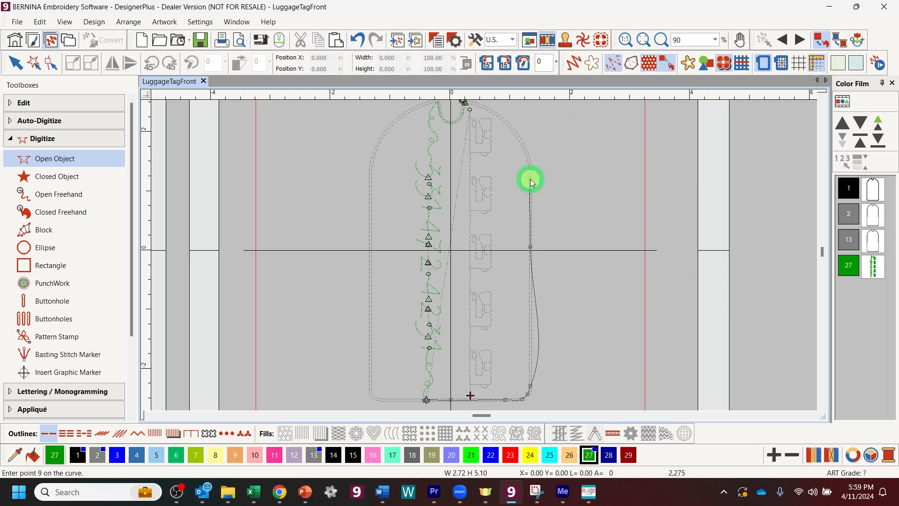
pyautogui.click(526, 150)
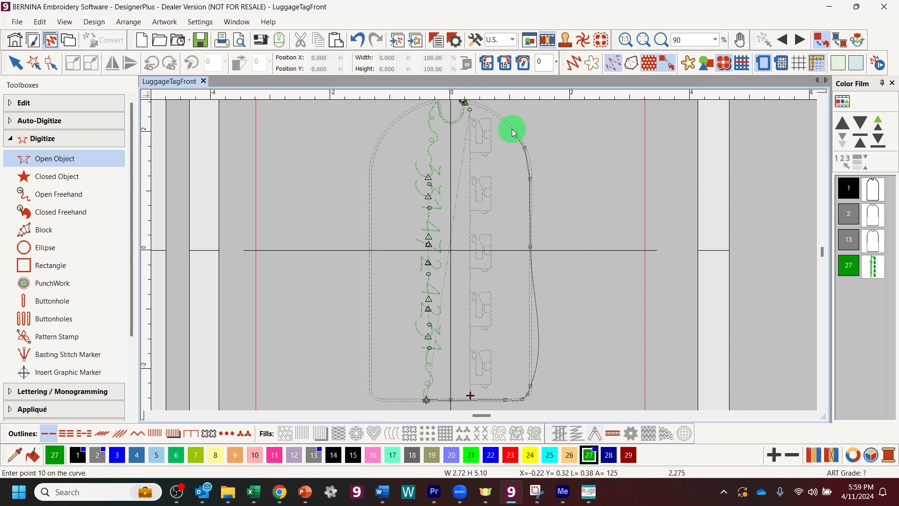
pyautogui.click(512, 129)
pyautogui.click(484, 181)
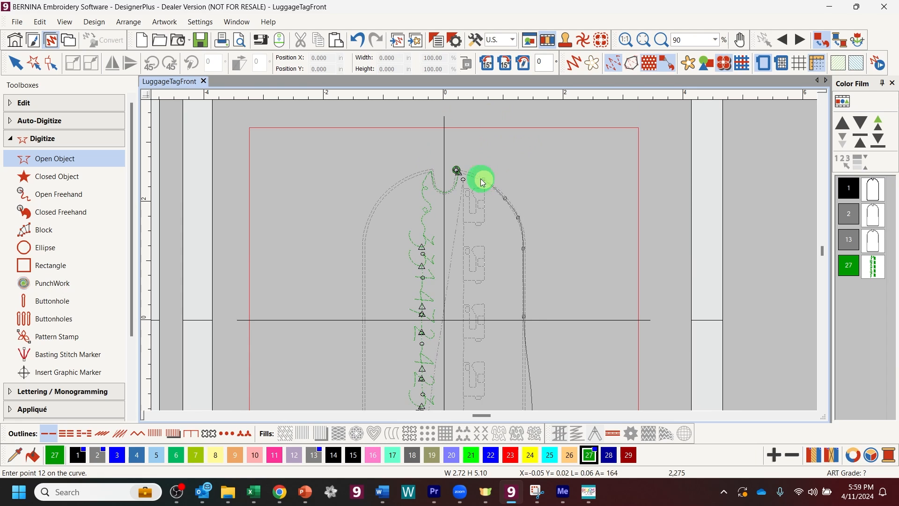
pyautogui.click(466, 173)
pyautogui.click(465, 175)
# Step: Replace the misplaced last point beside the top notch and finish the outline at 2,369 stitches
pyautogui.scroll(-1, 465, 175)
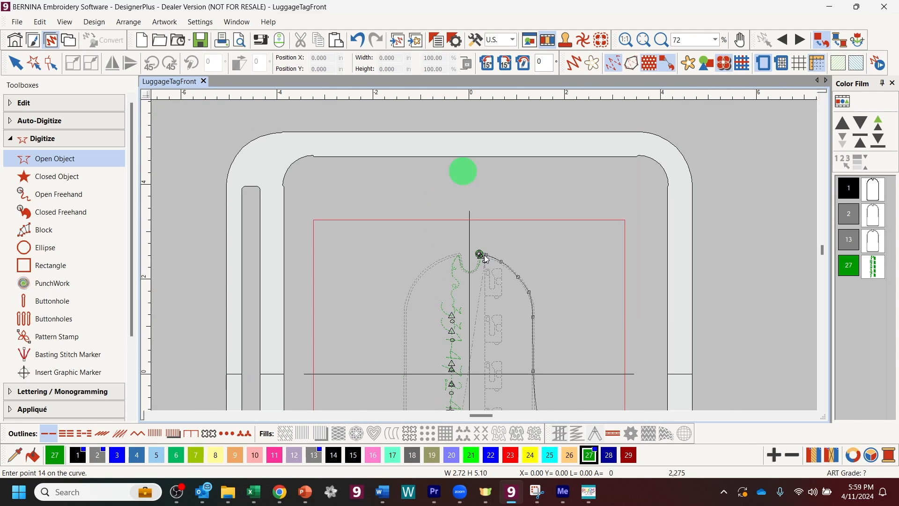
pyautogui.scroll(10, 485, 257)
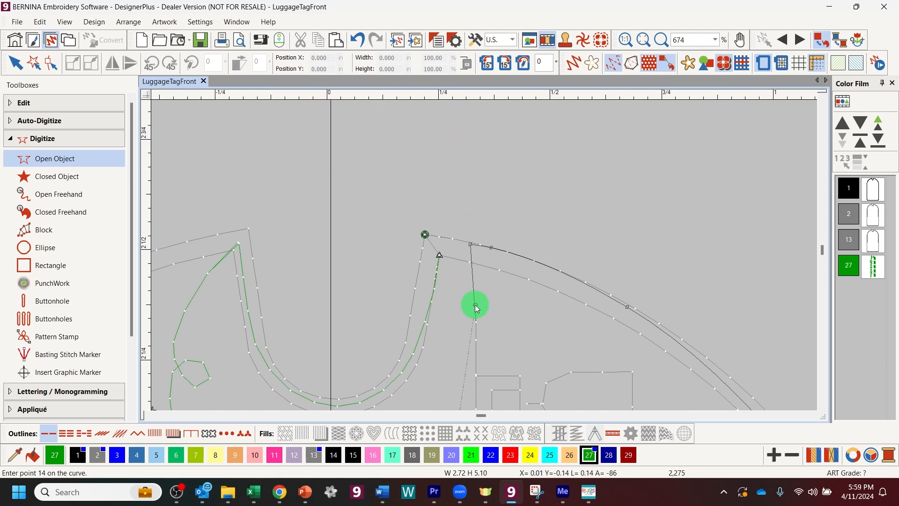
pyautogui.press('BackSpace')
pyautogui.click(477, 244)
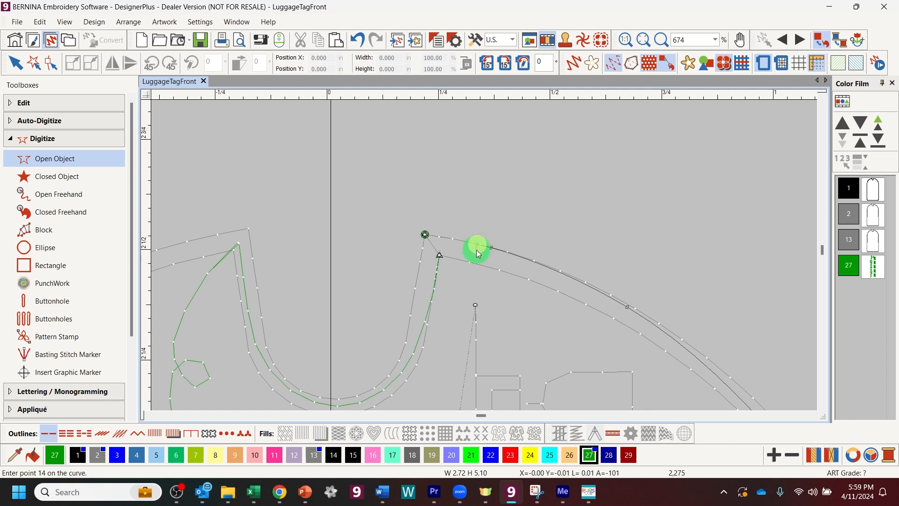
pyautogui.click(476, 306)
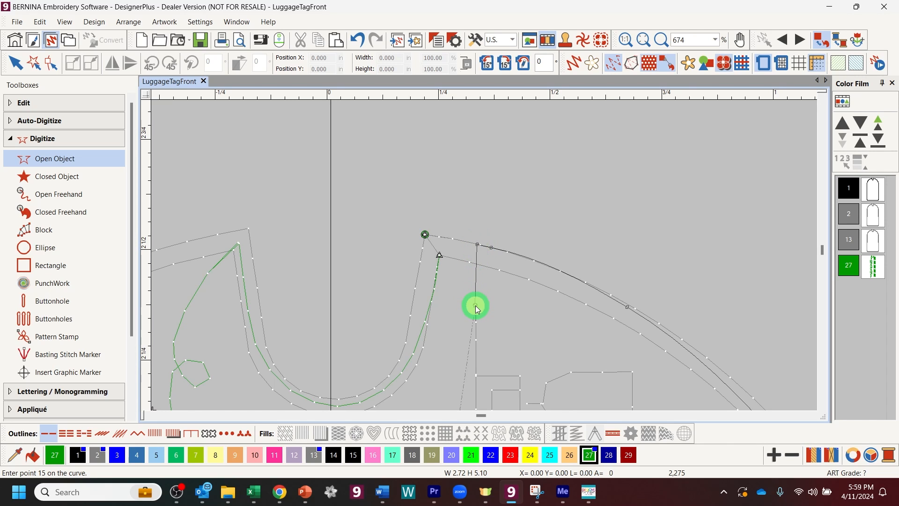
pyautogui.press('Return')
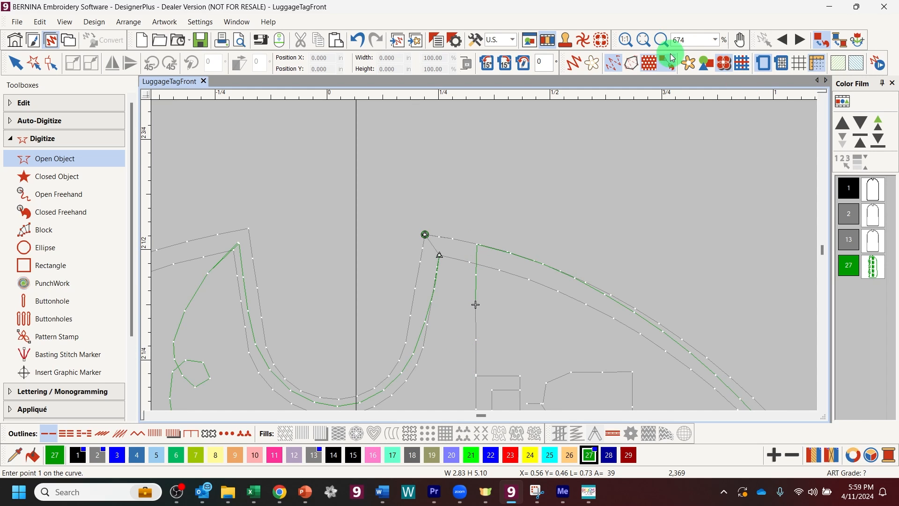
pyautogui.click(646, 39)
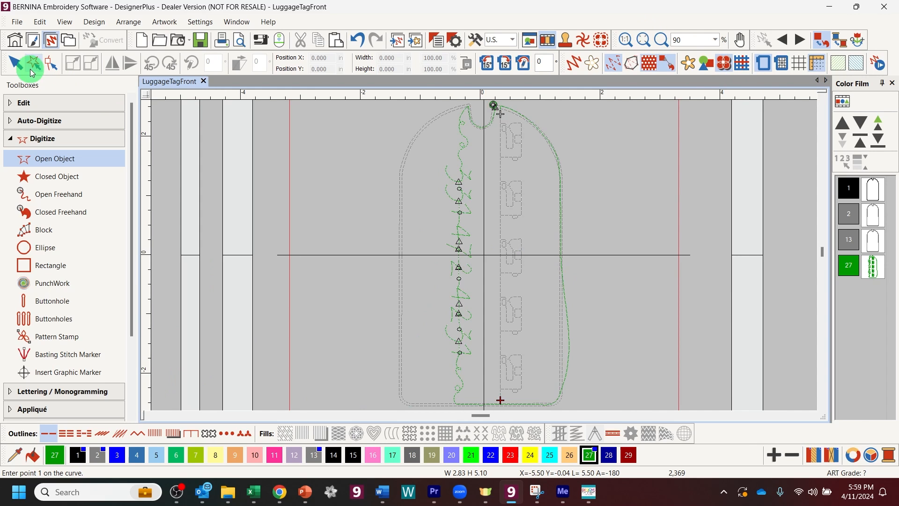
# Step: Show the new outline's reshape points and make the bottom-right point a sharp corner
pyautogui.click(15, 65)
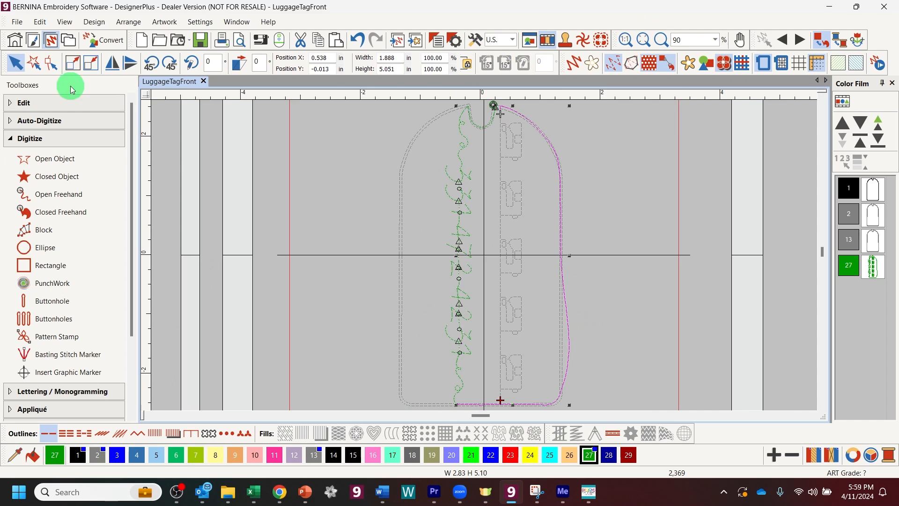
pyautogui.click(51, 64)
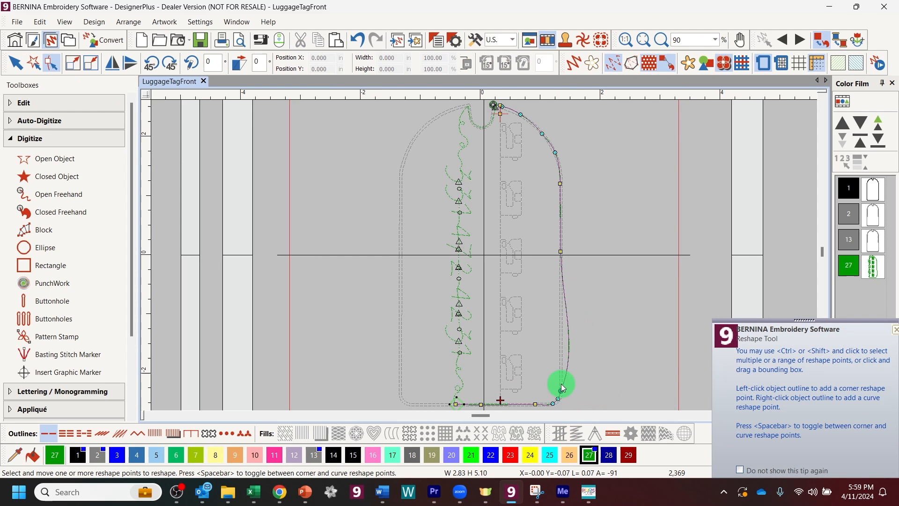
pyautogui.press('space')
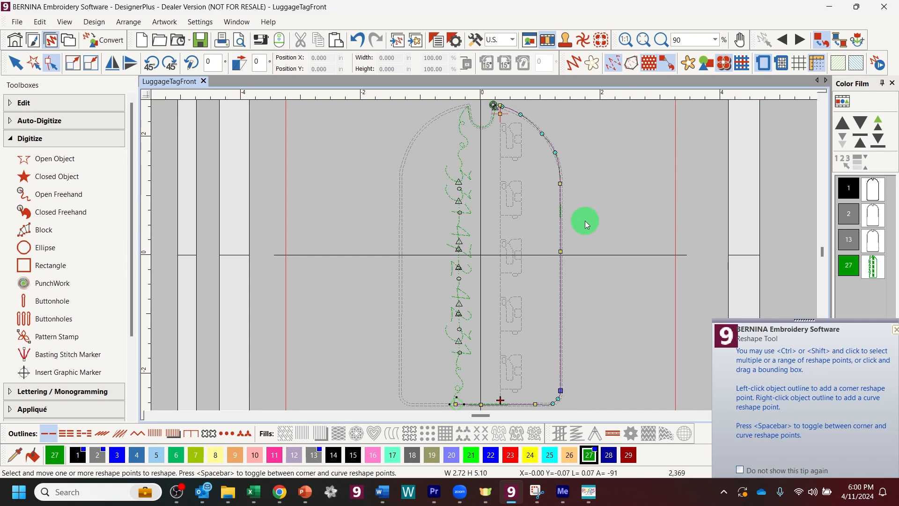
pyautogui.hotkey('shift', 'z')
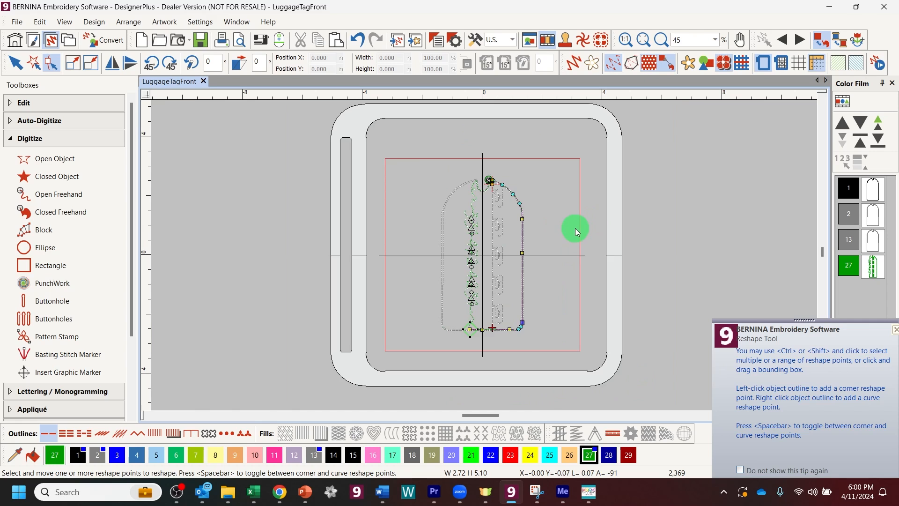
pyautogui.press('z')
pyautogui.press('z')
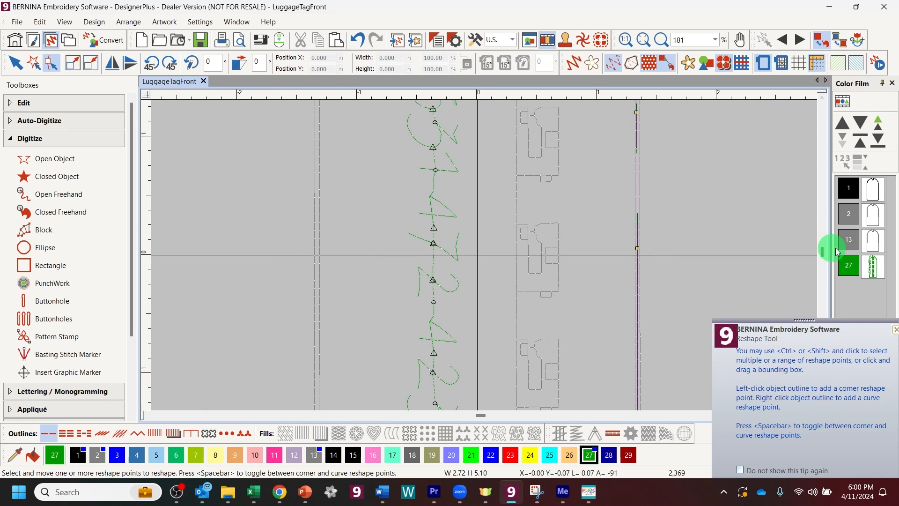
pyautogui.scroll(4, 824, 254)
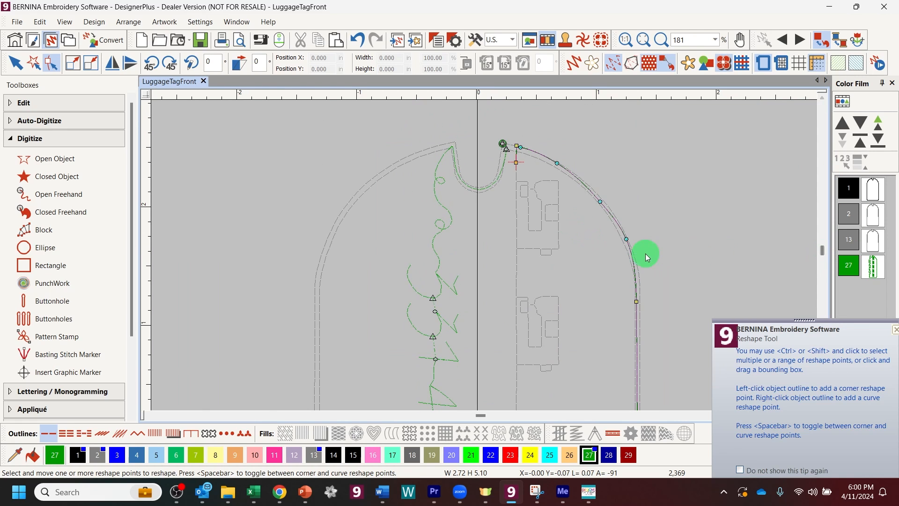
# Step: Drag the arch's top point to smooth the curved top edge, then deselect the outline
pyautogui.click(637, 302)
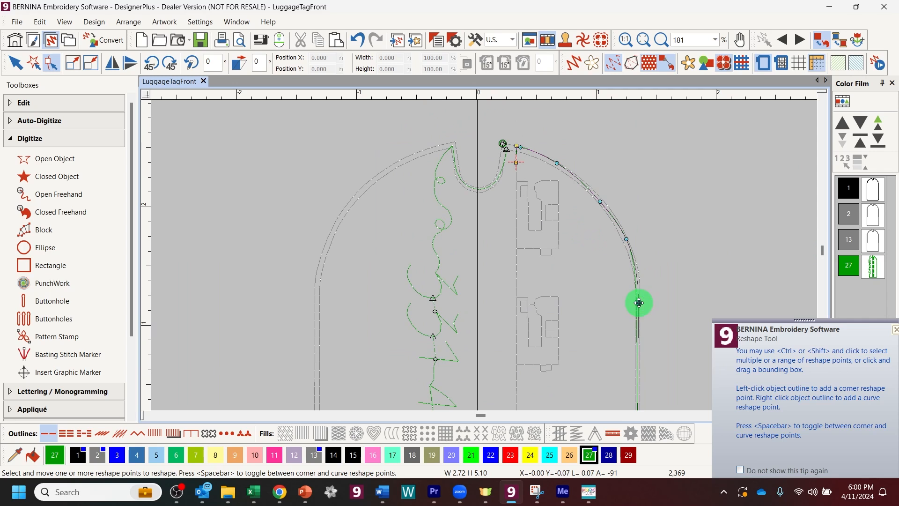
pyautogui.click(624, 239)
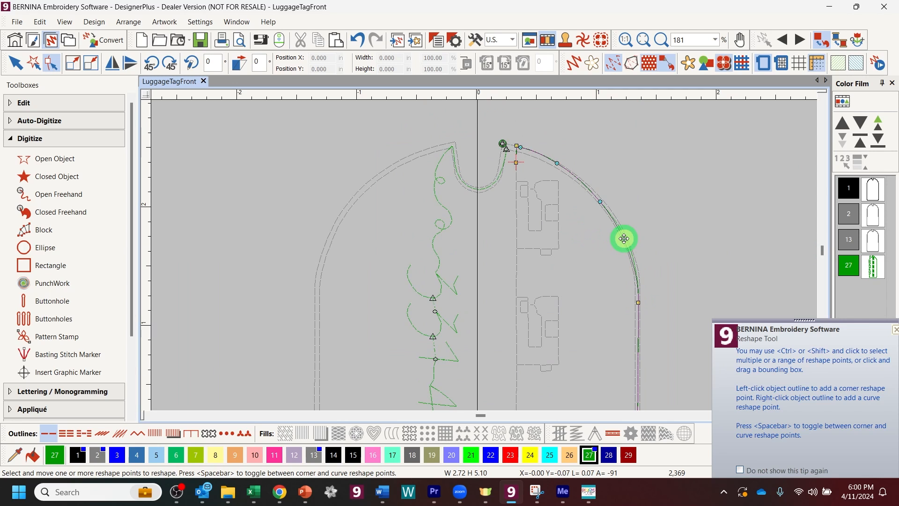
pyautogui.moveTo(517, 146); pyautogui.dragTo(530, 151)
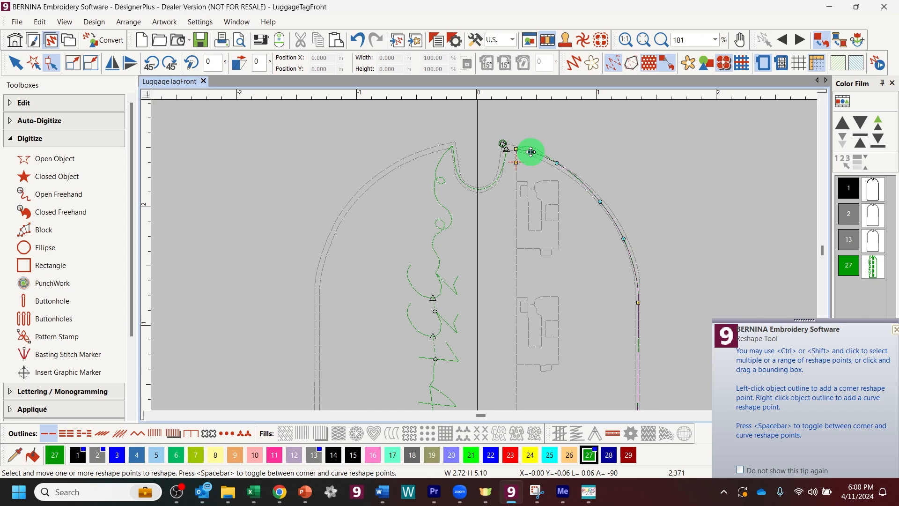
pyautogui.click(558, 166)
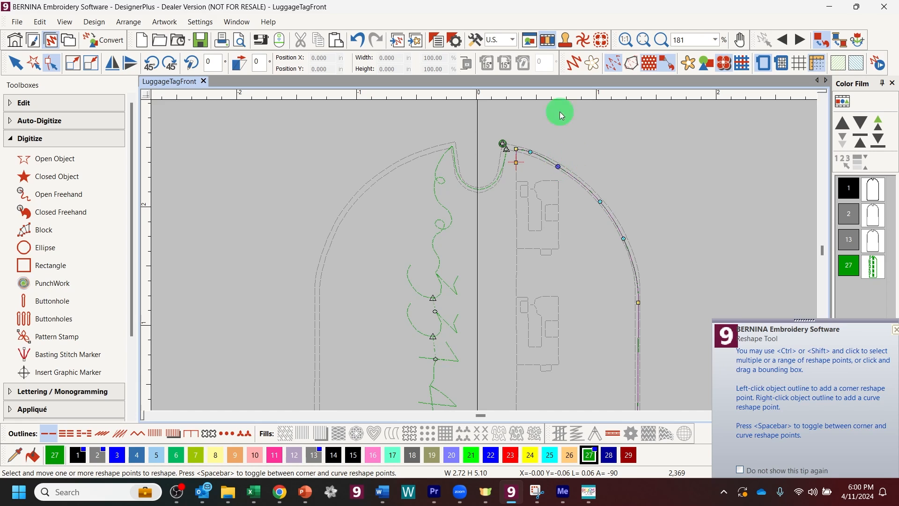
pyautogui.click(657, 47)
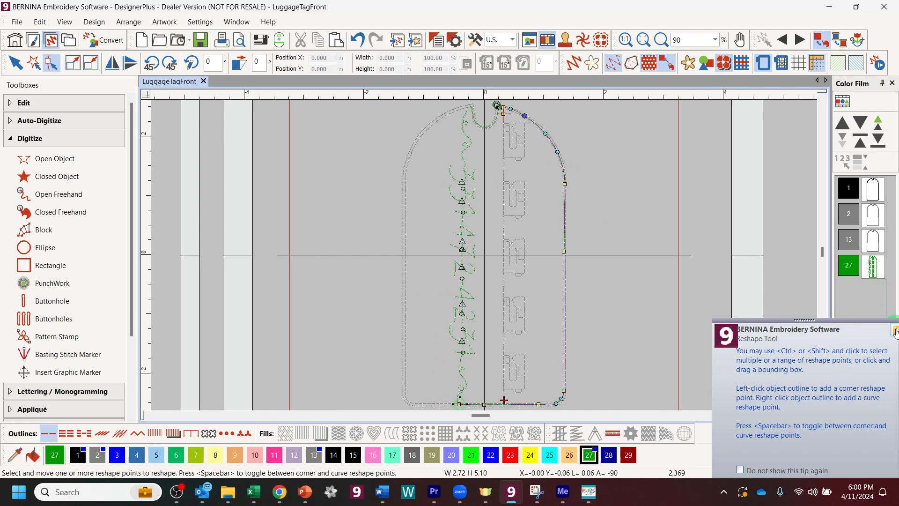
pyautogui.click(681, 156)
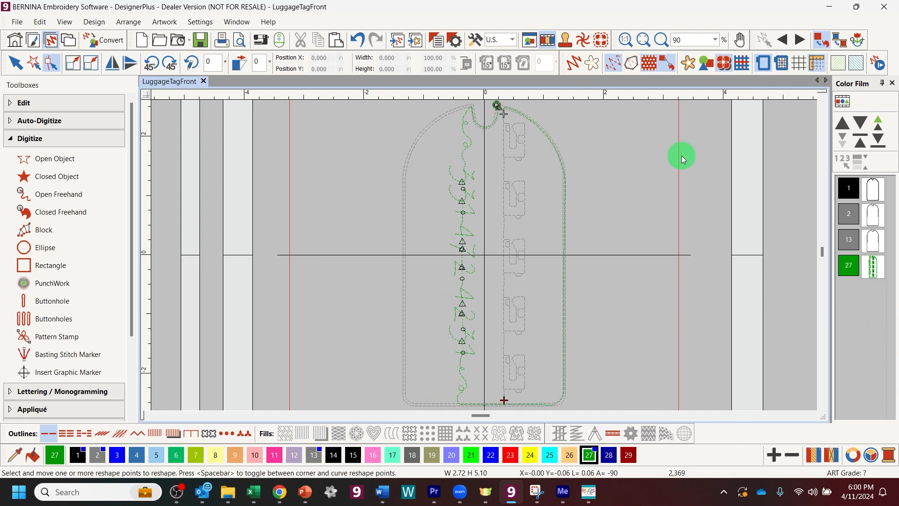
# Step: Delete the colour 13 outline block, leaving blocks 1, 2 and 27 at 2,271 stitches
pyautogui.press('Escape')
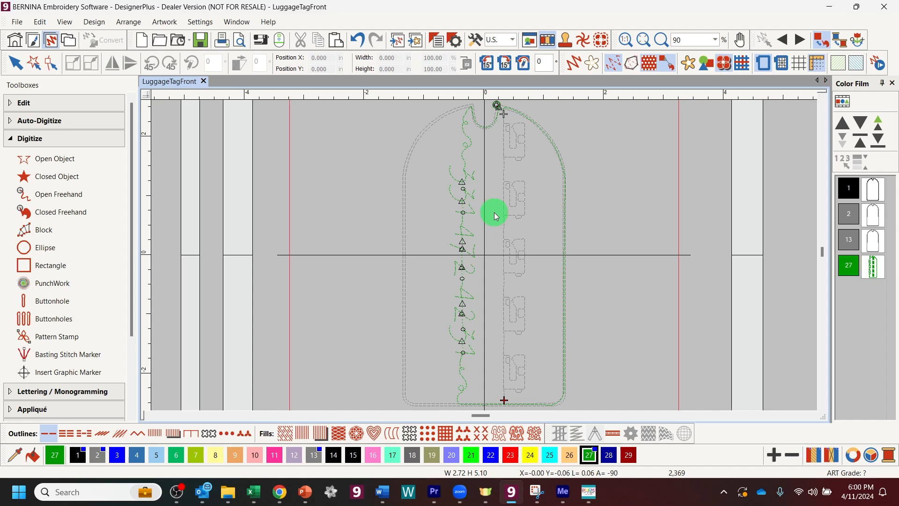
pyautogui.click(804, 42)
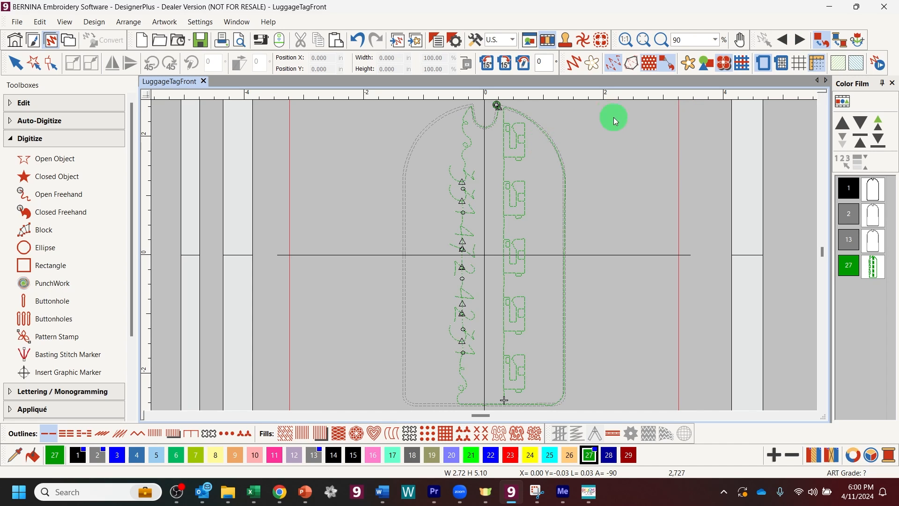
pyautogui.click(872, 192)
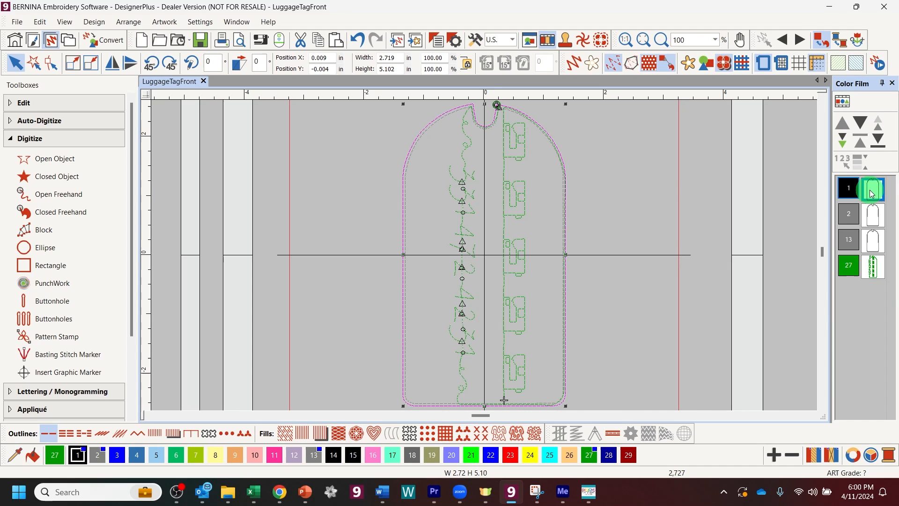
pyautogui.click(873, 217)
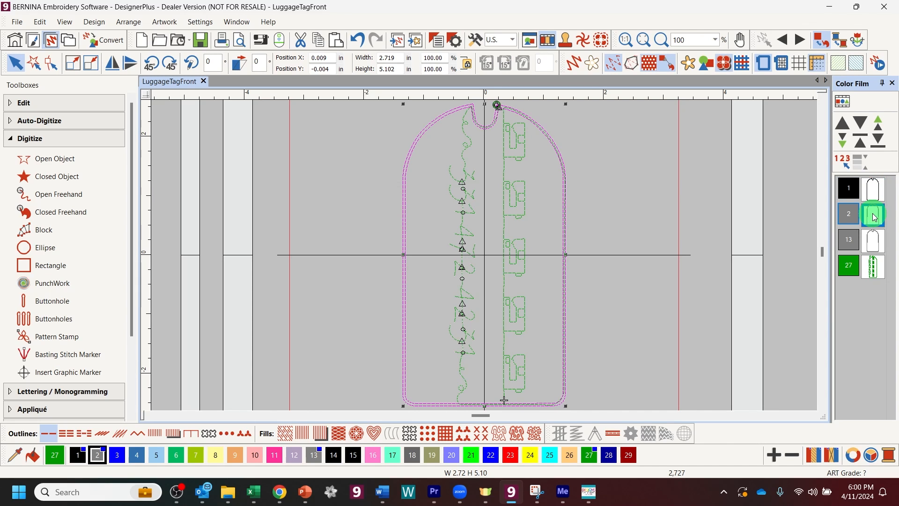
pyautogui.click(876, 245)
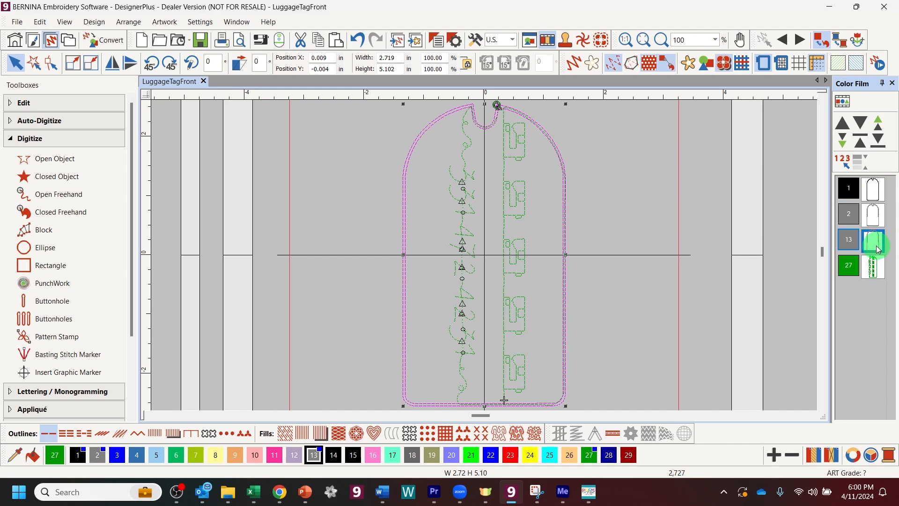
pyautogui.press('Delete')
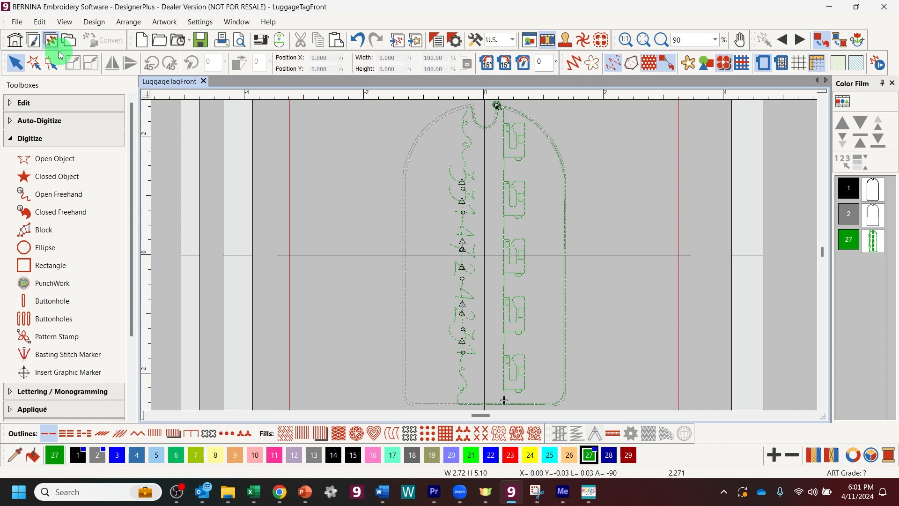
# Step: Save a copy as LuggageTagBack by replacing 'Front' with 'Back' in the file name
pyautogui.click(17, 21)
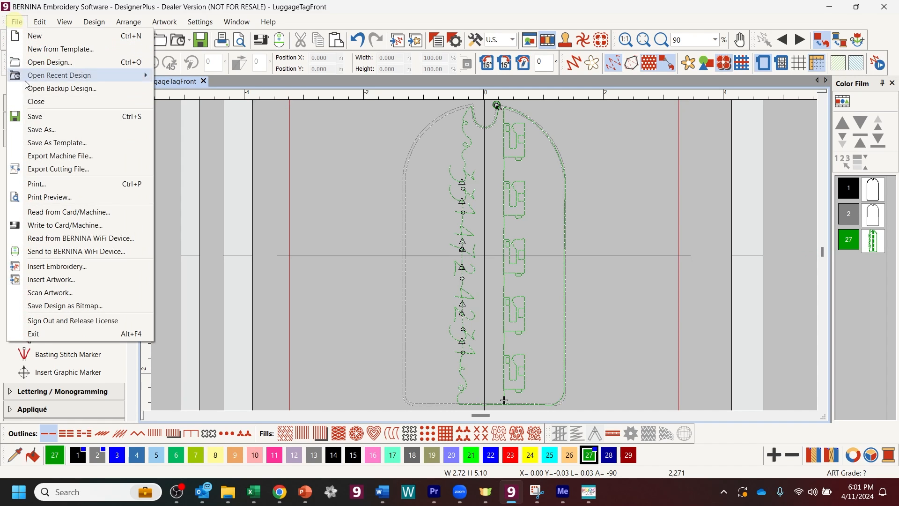
pyautogui.click(34, 129)
pyautogui.moveTo(368, 335); pyautogui.dragTo(337, 338)
pyautogui.write('Back')
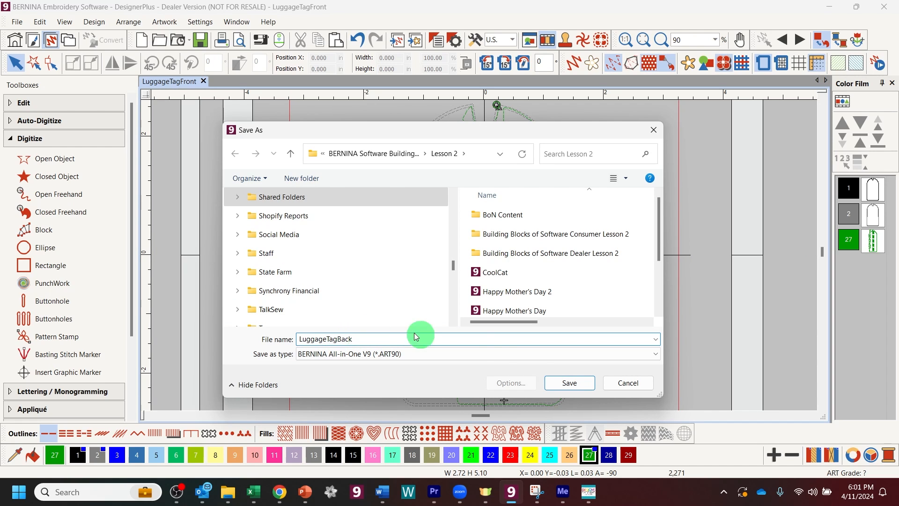
pyautogui.click(572, 388)
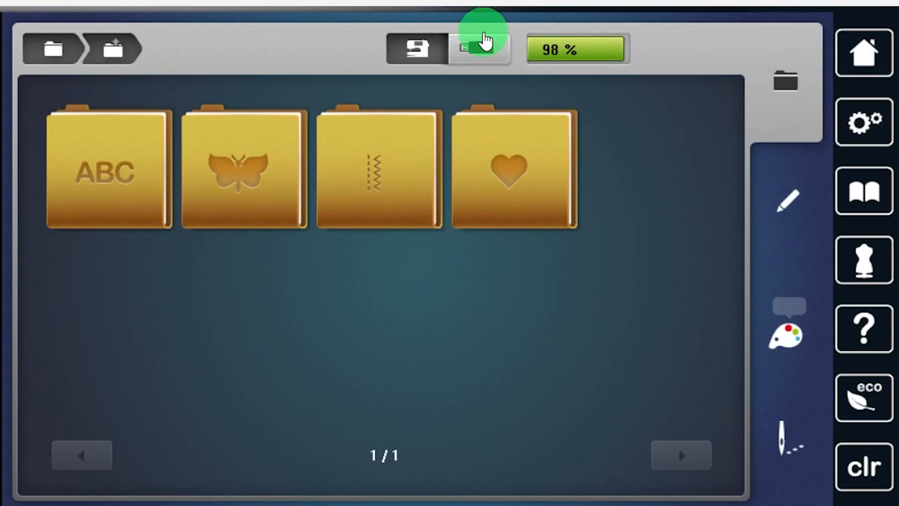
# Step: Load LuggageTagBack from the USB stick and move it to the hoop's lower left
pyautogui.click(479, 46)
pyautogui.click(271, 292)
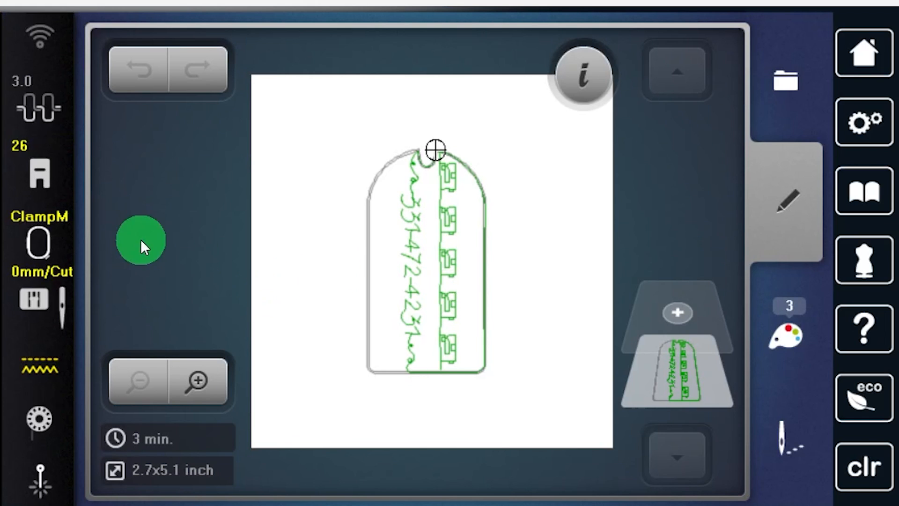
pyautogui.moveTo(446, 217); pyautogui.dragTo(337, 281)
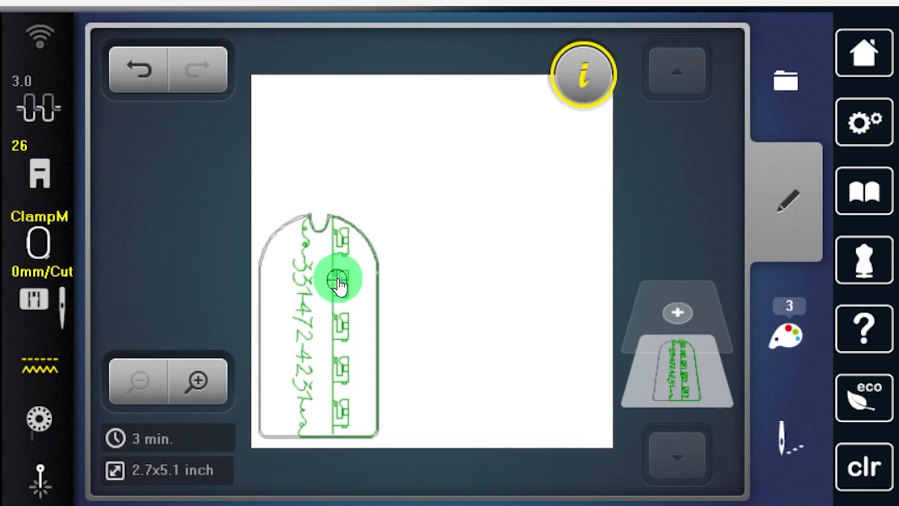
# Step: Add the LuggageTagFront design and place it at the hoop's upper right
pyautogui.click(705, 311)
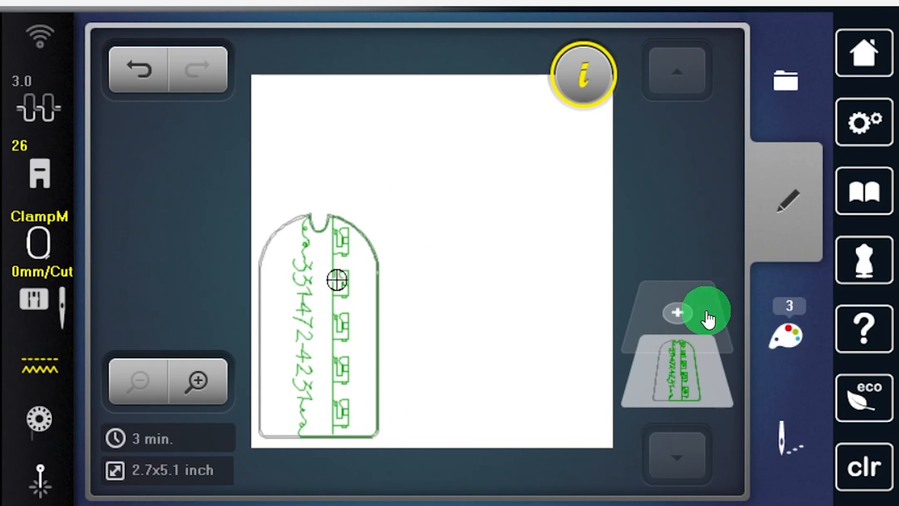
pyautogui.click(412, 295)
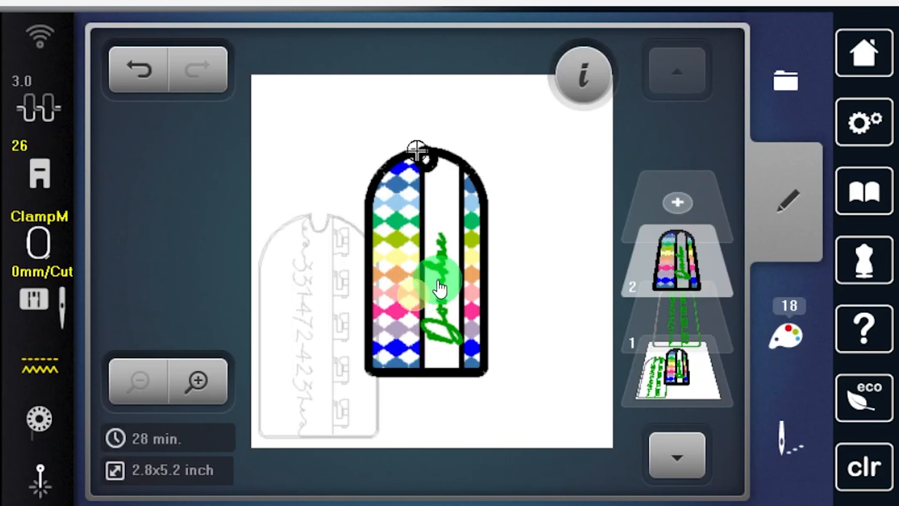
pyautogui.moveTo(422, 297); pyautogui.dragTo(522, 227)
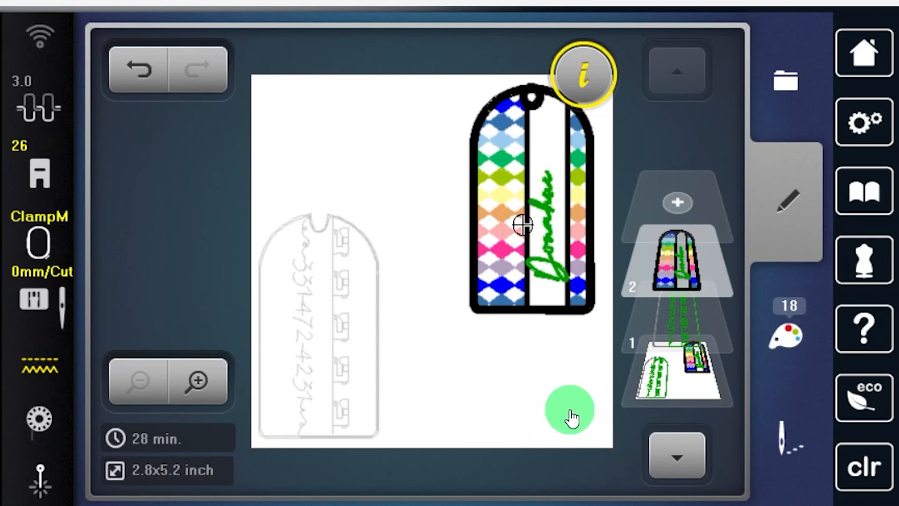